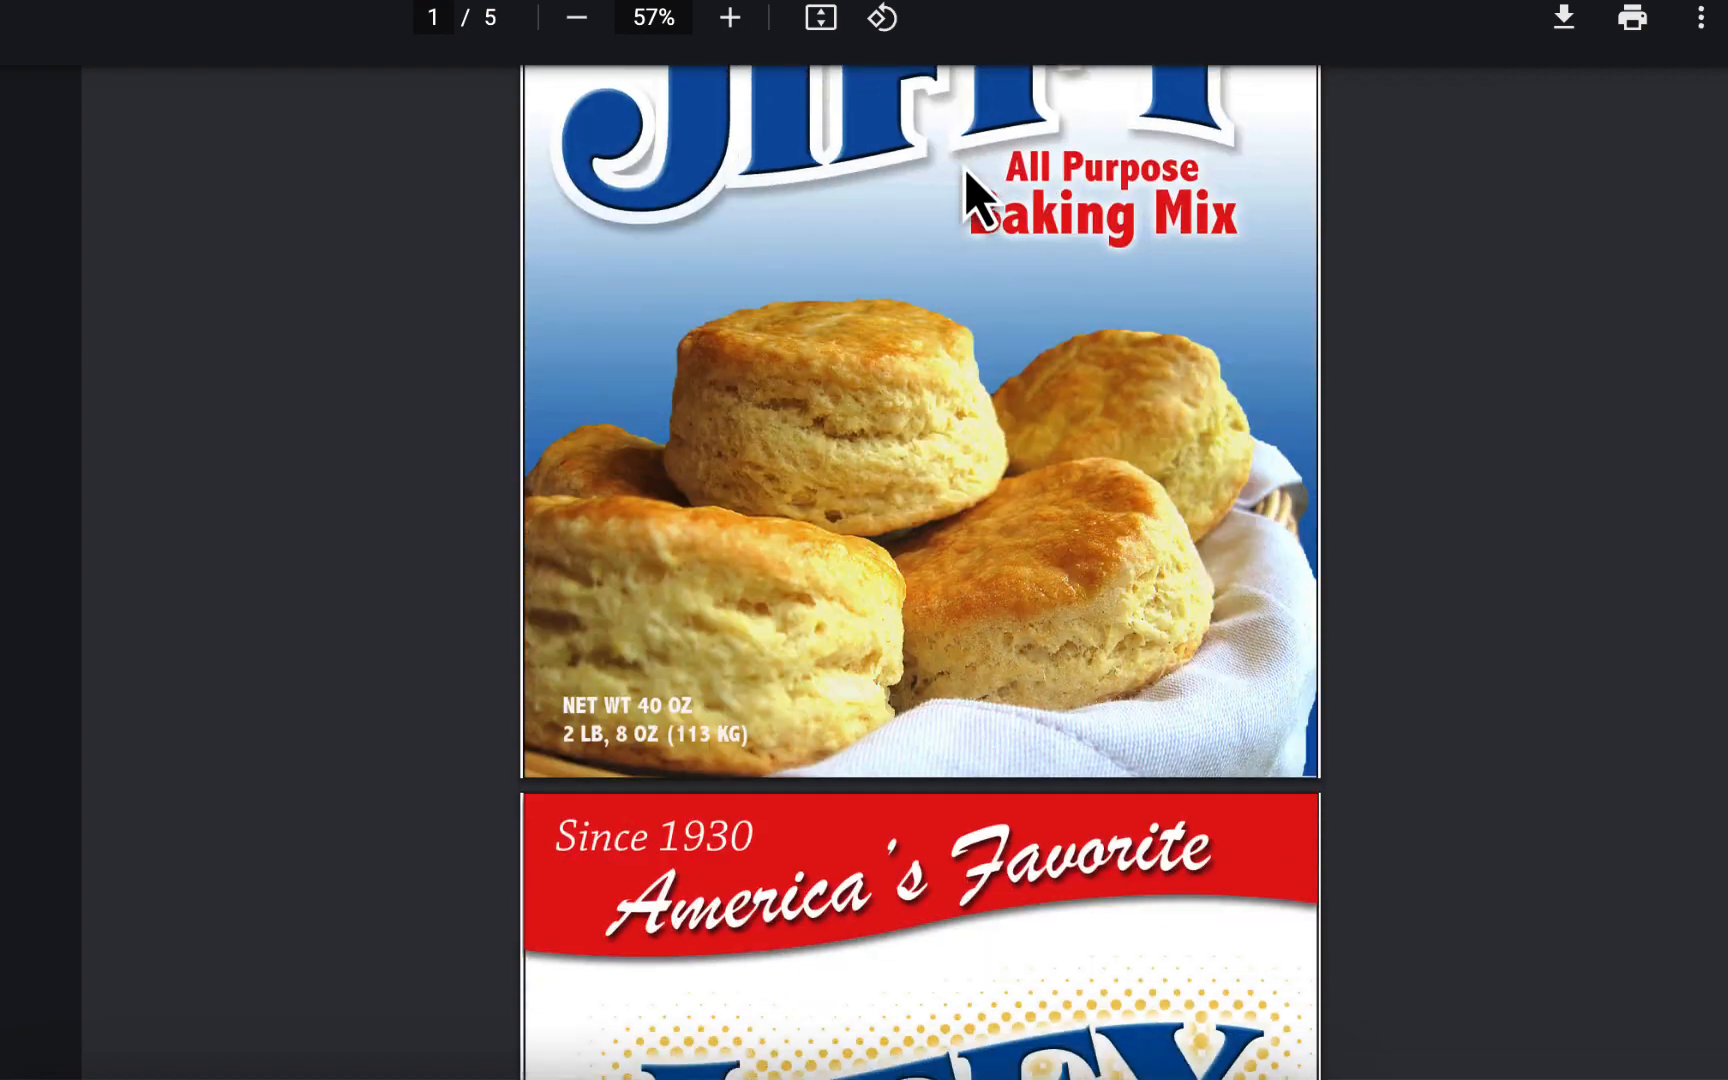
scroll(1000, 475, down, 8)
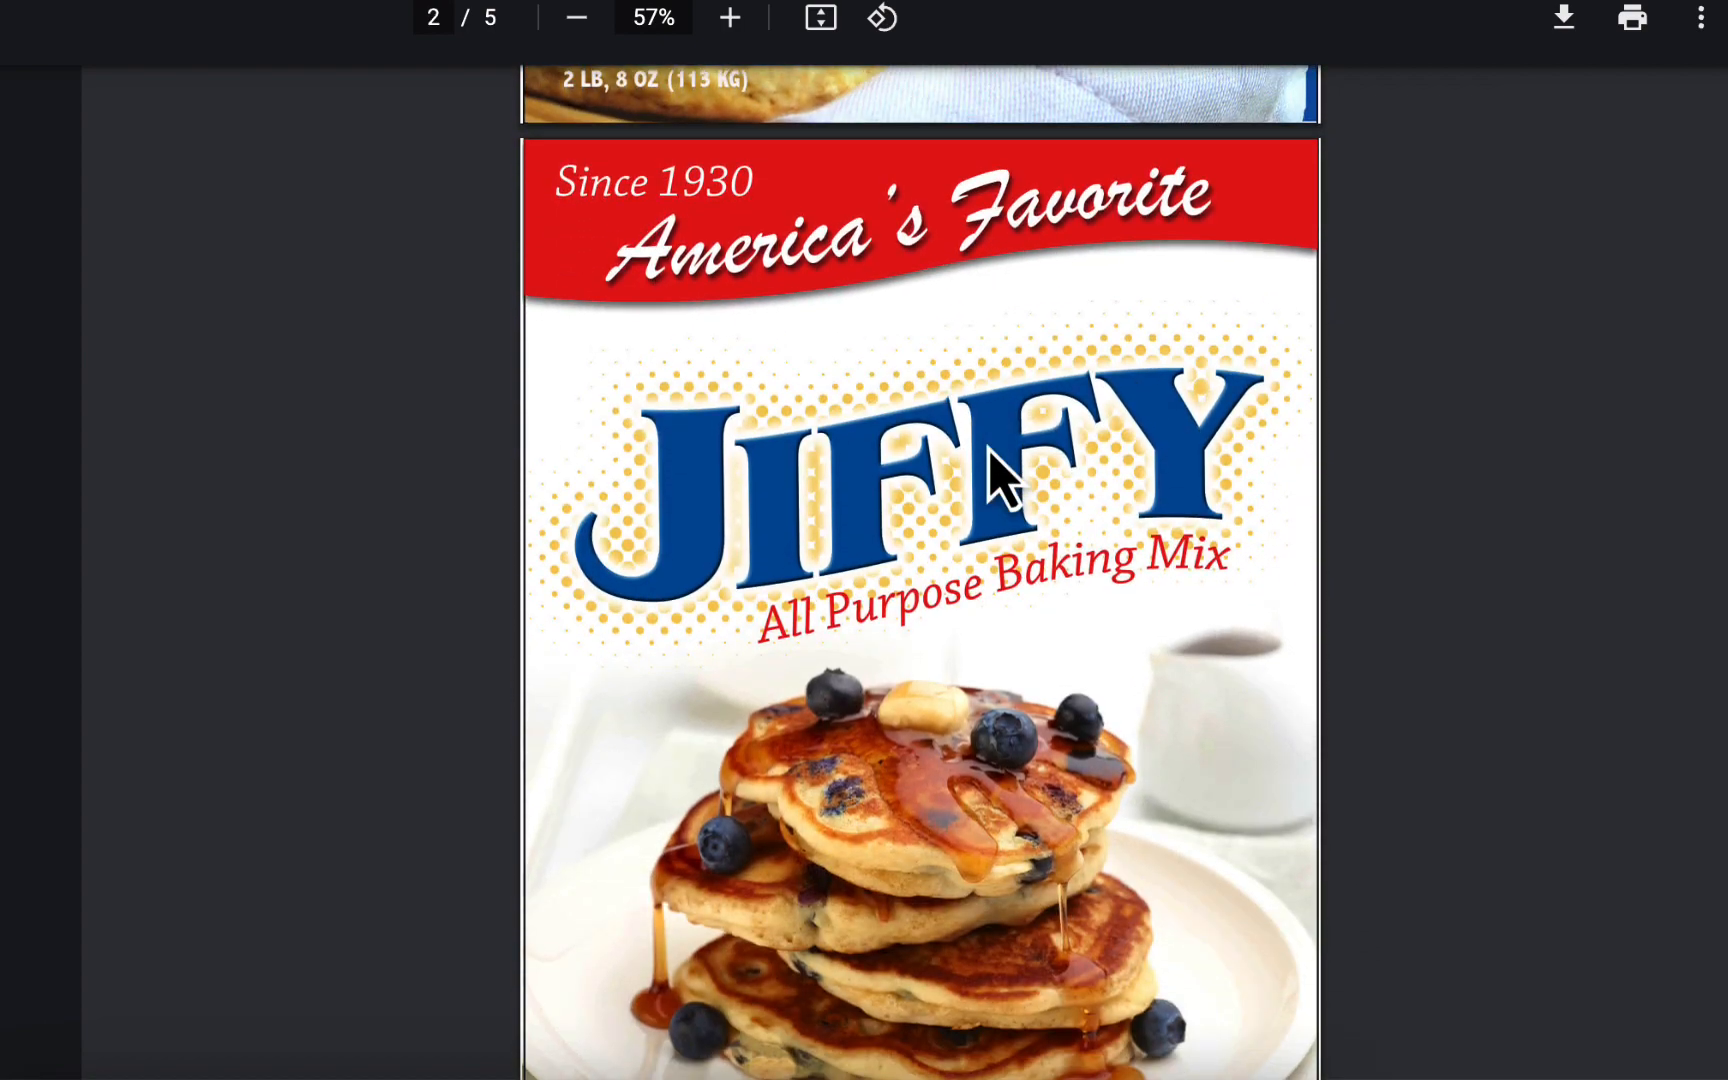
Step: Examine the five sample Jiffy box designs in the PDF, comparing logo, tagline, photo and net weight placement
scroll(990, 450, up, 1)
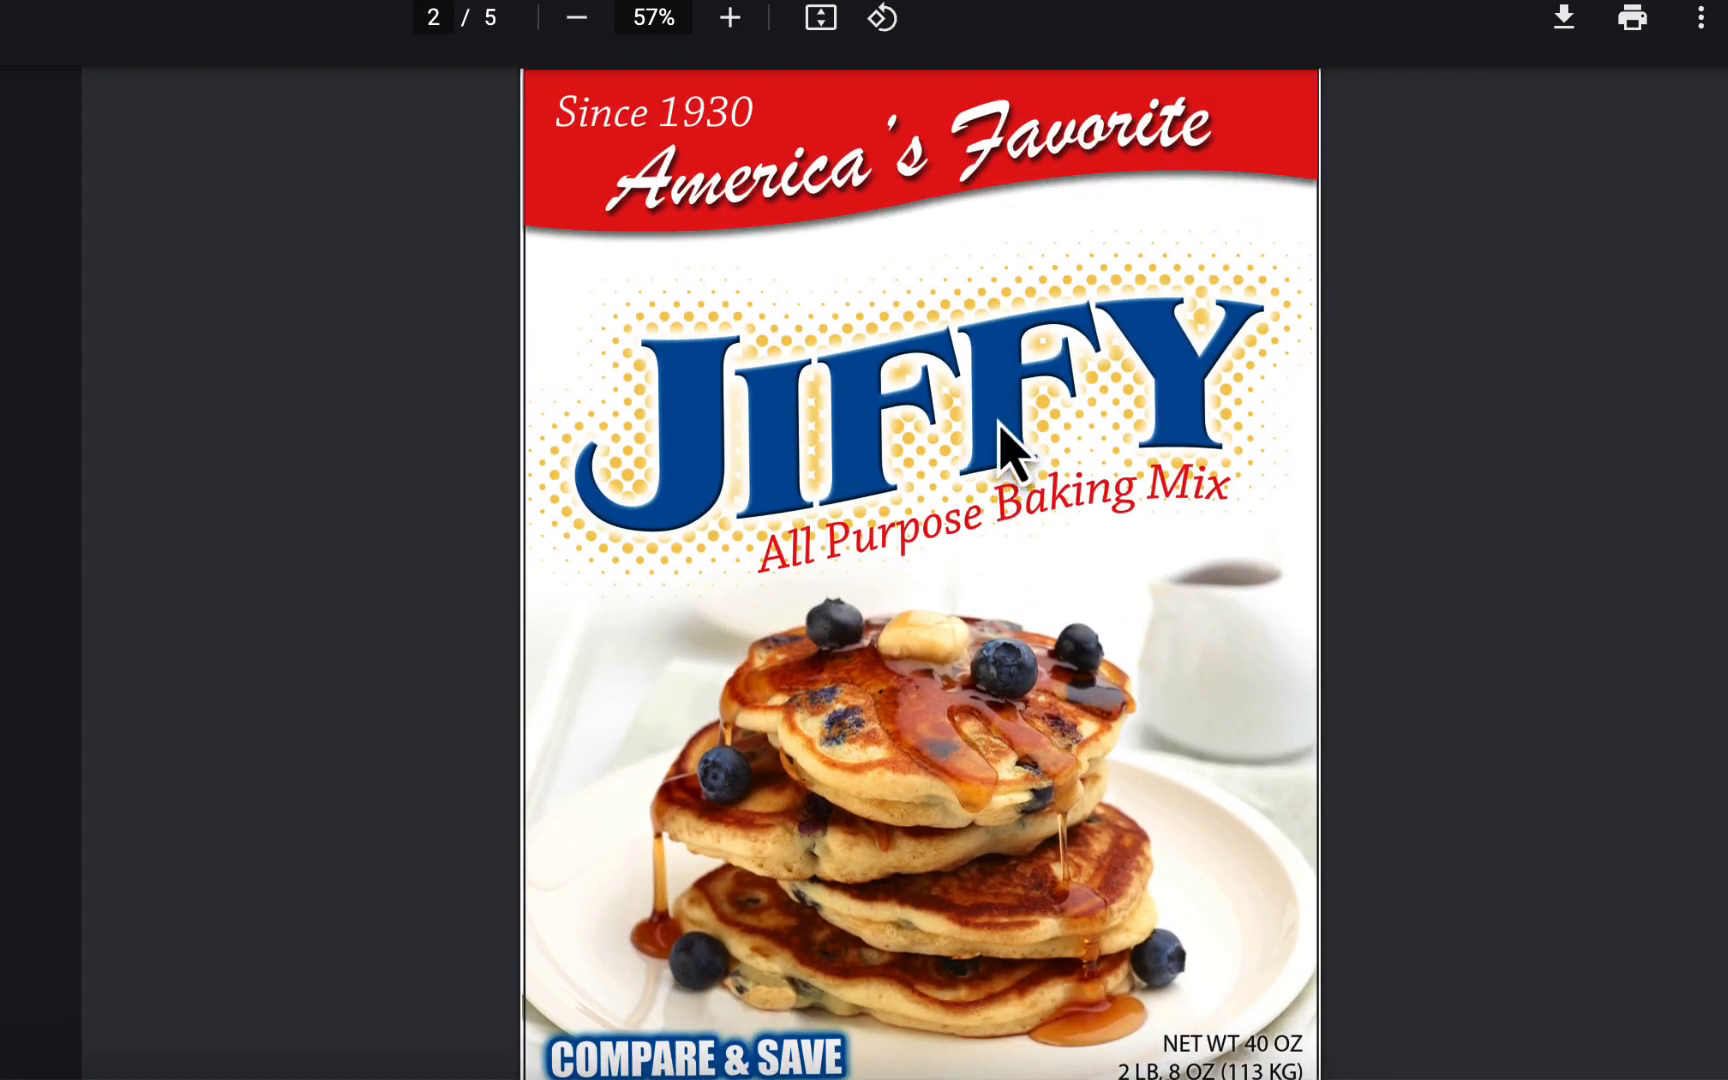
scroll(1030, 445, down, 10)
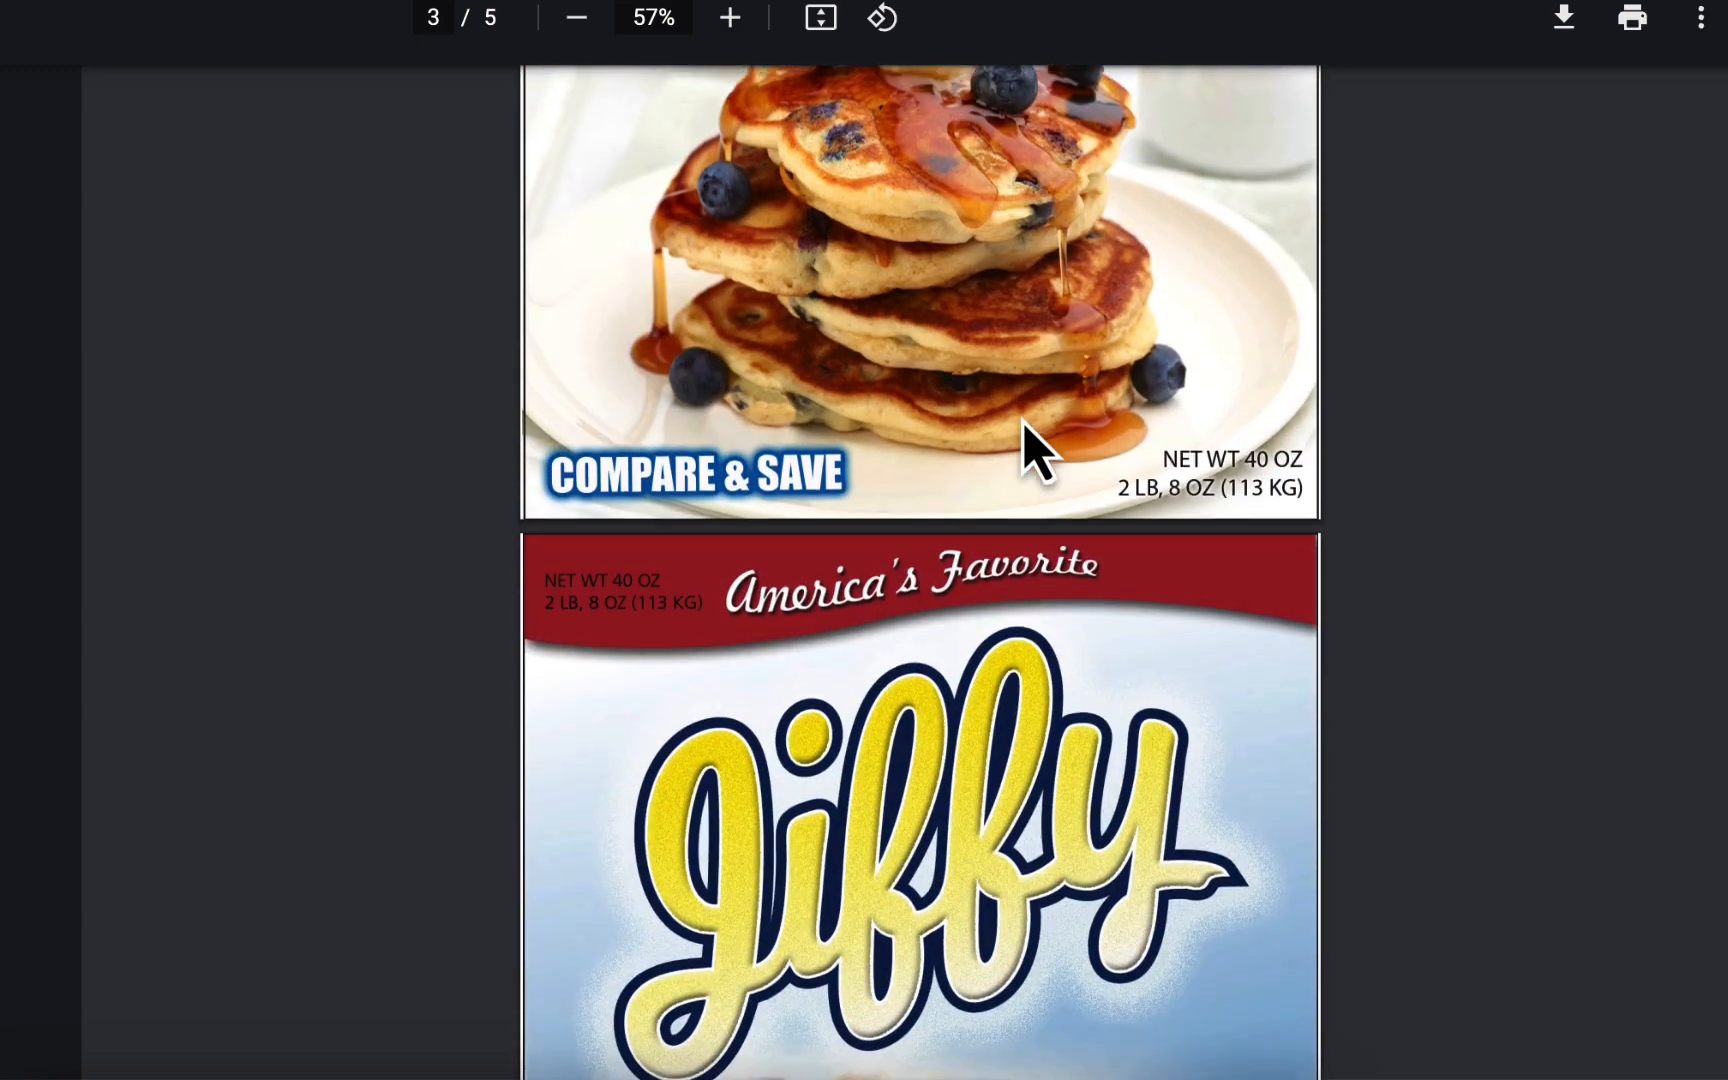
scroll(1030, 445, down, 2)
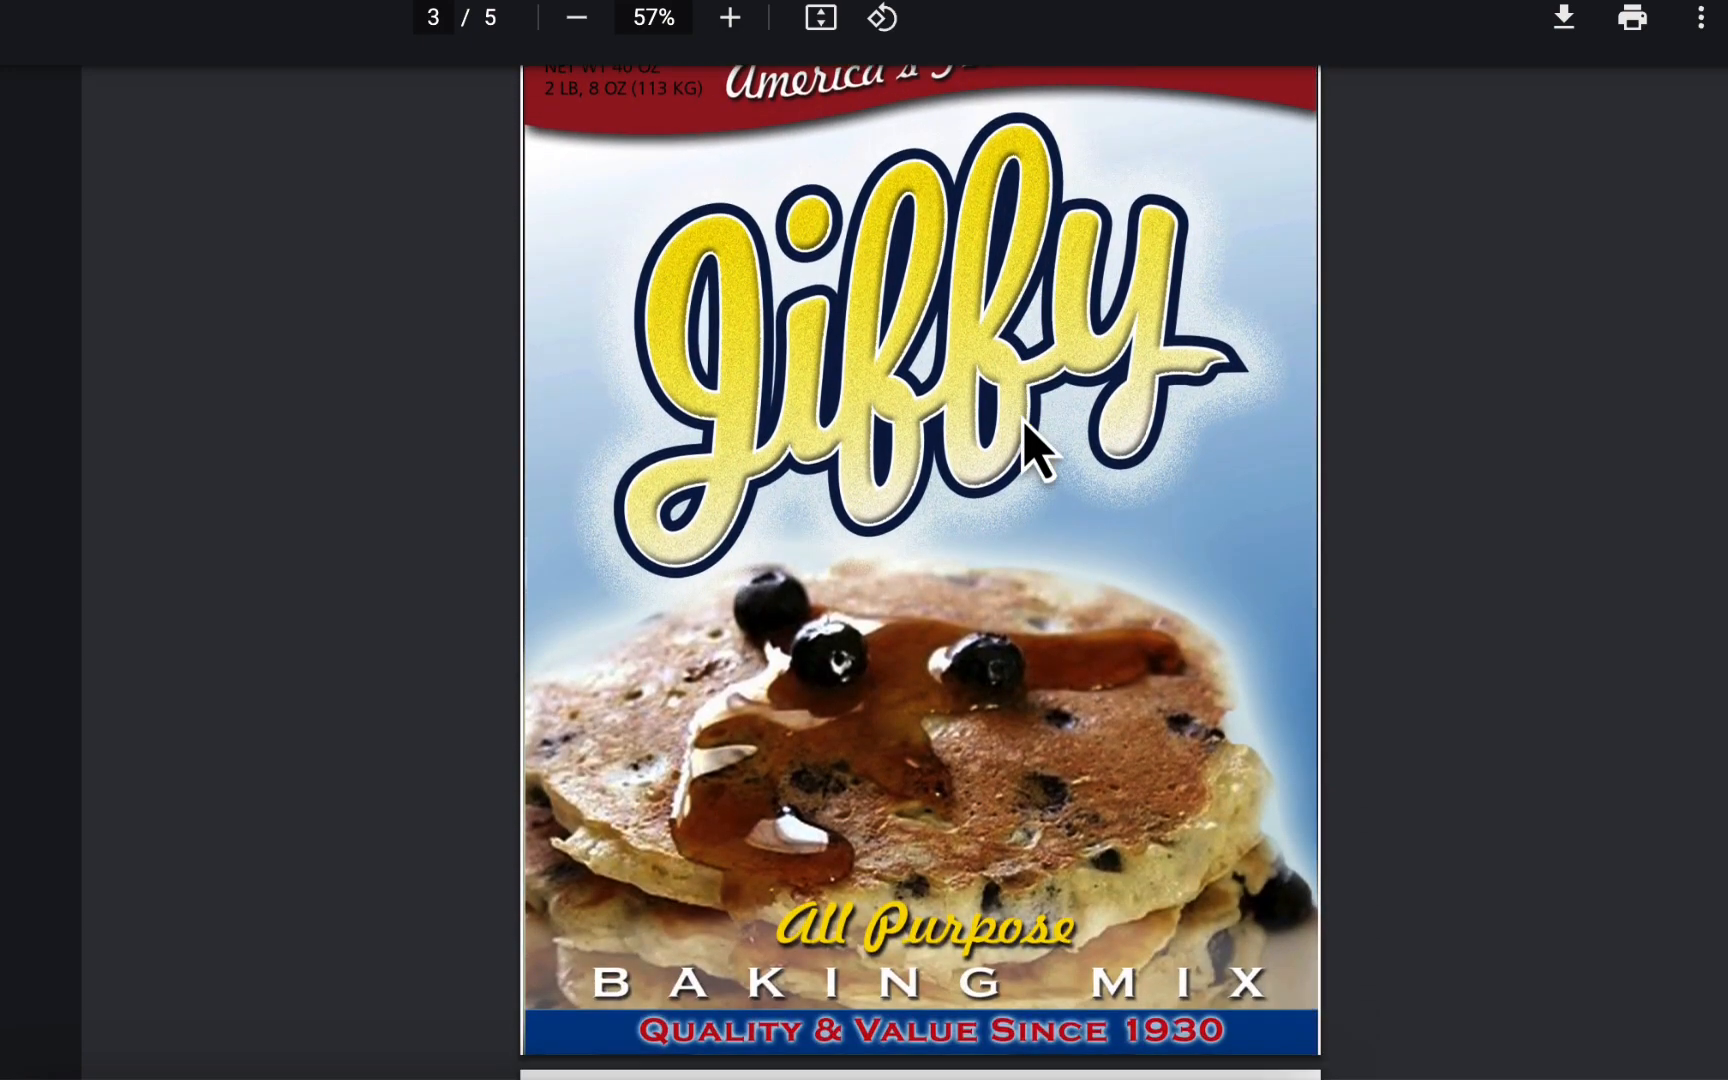
scroll(1030, 445, up, 1)
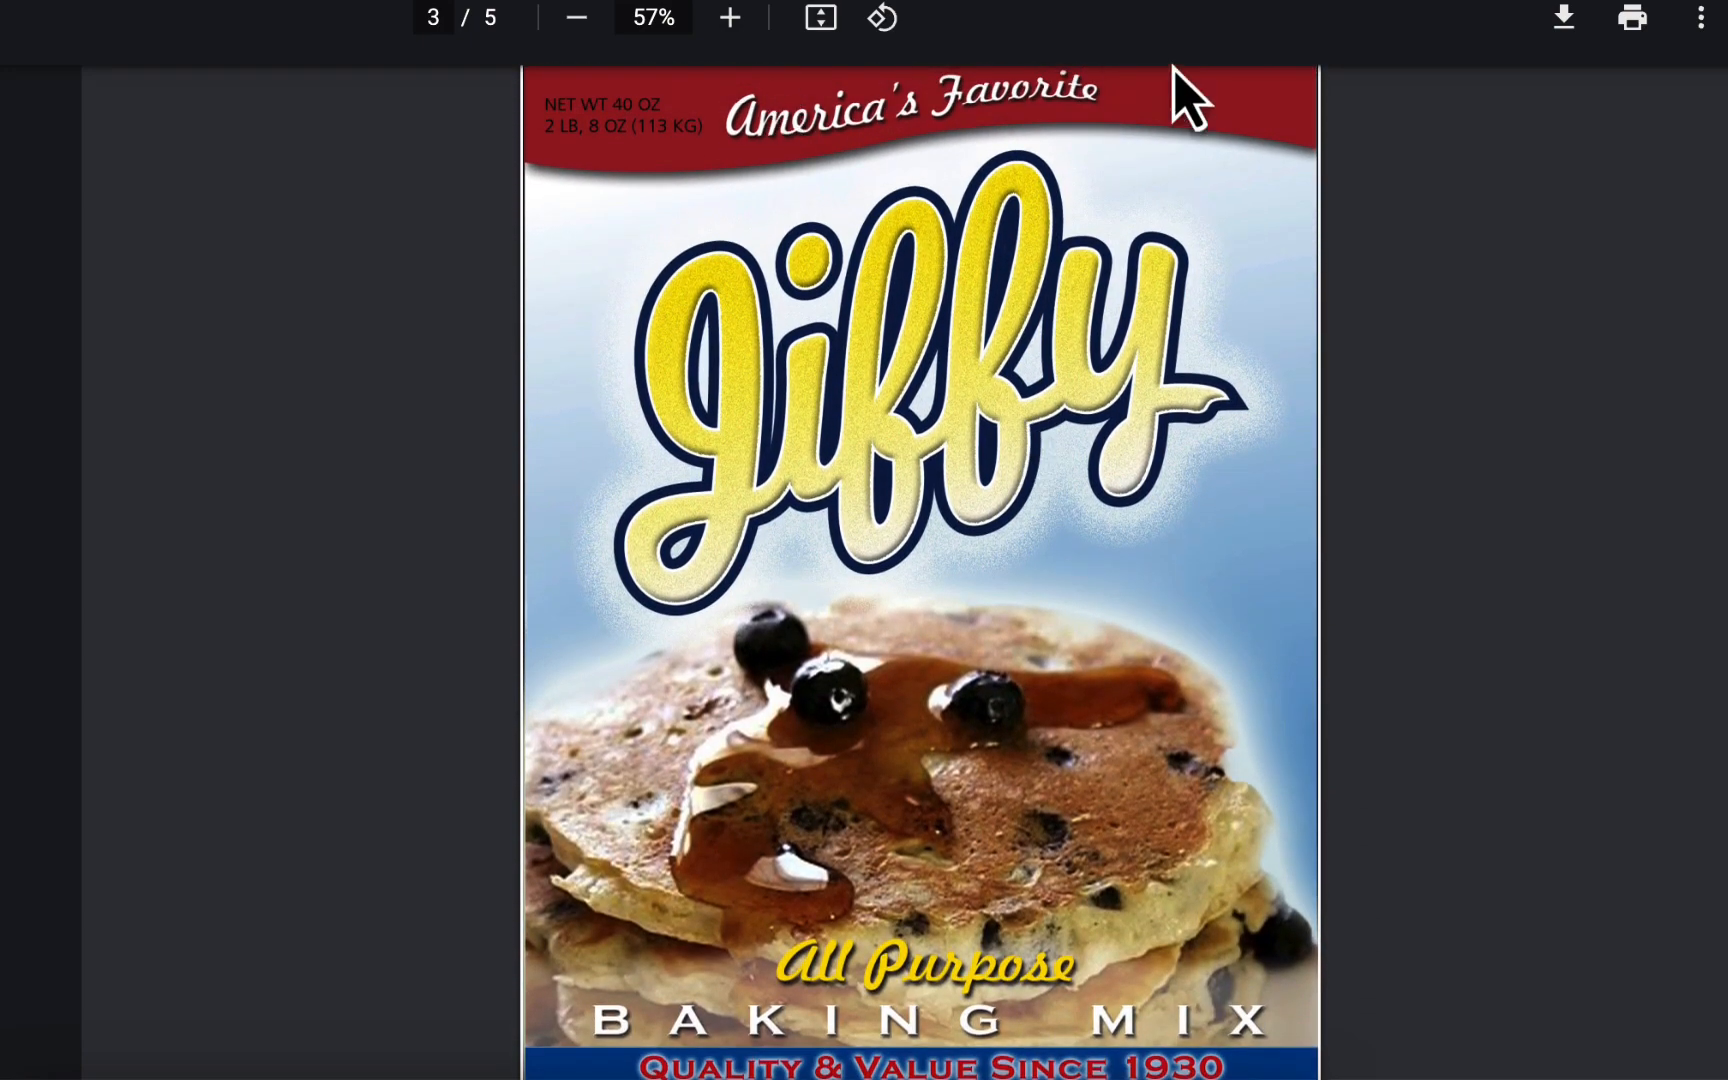
scroll(1092, 470, down, 3)
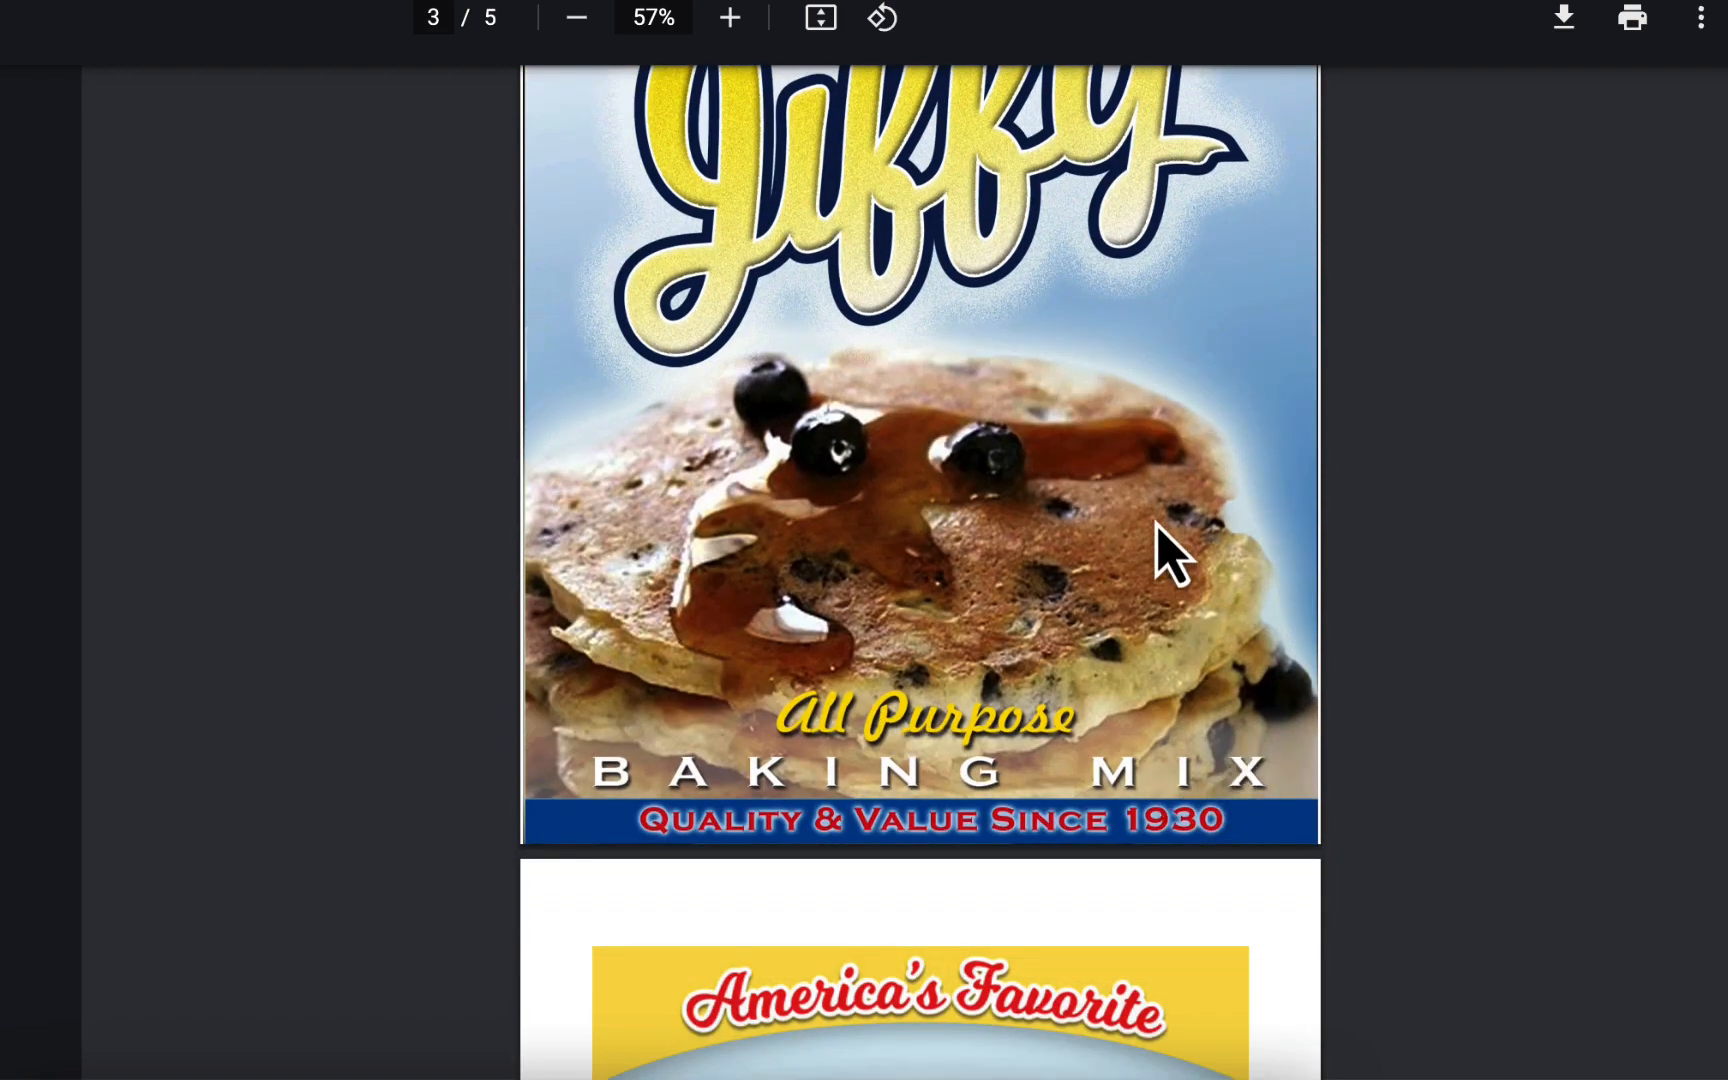
scroll(1156, 523, down, 1)
scroll(1127, 445, down, 10)
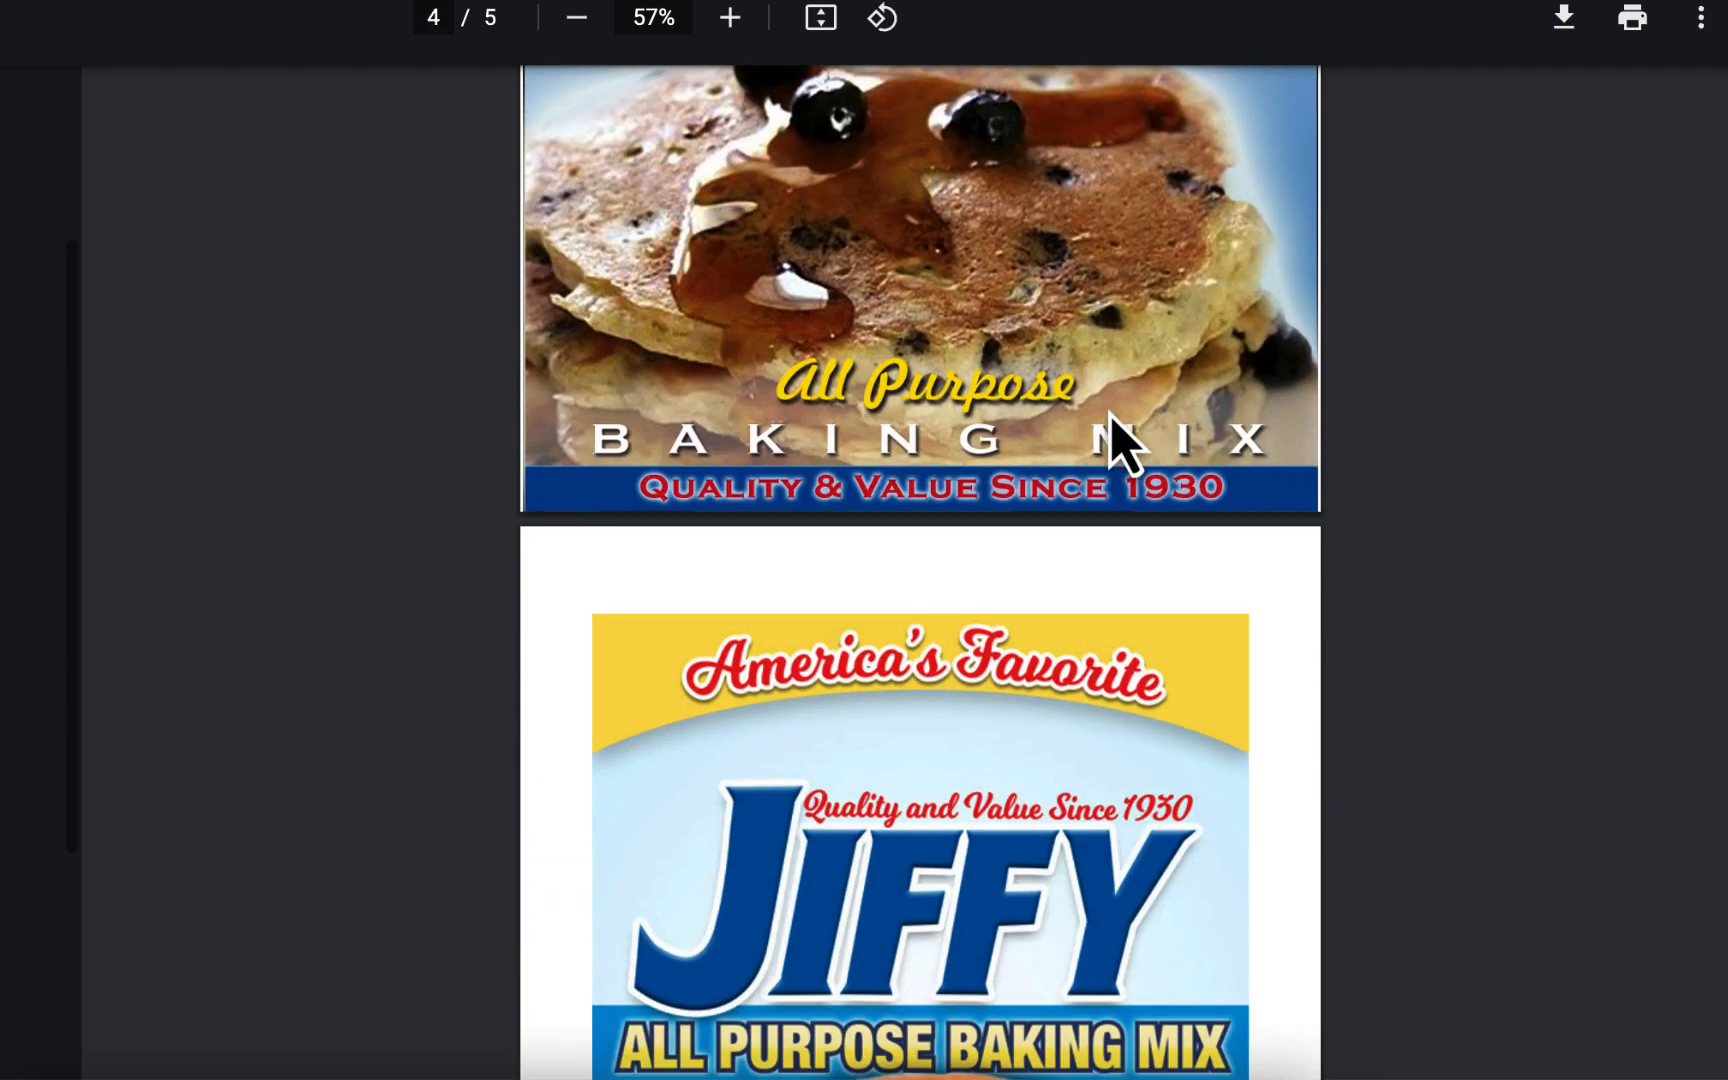
scroll(1127, 445, up, 1)
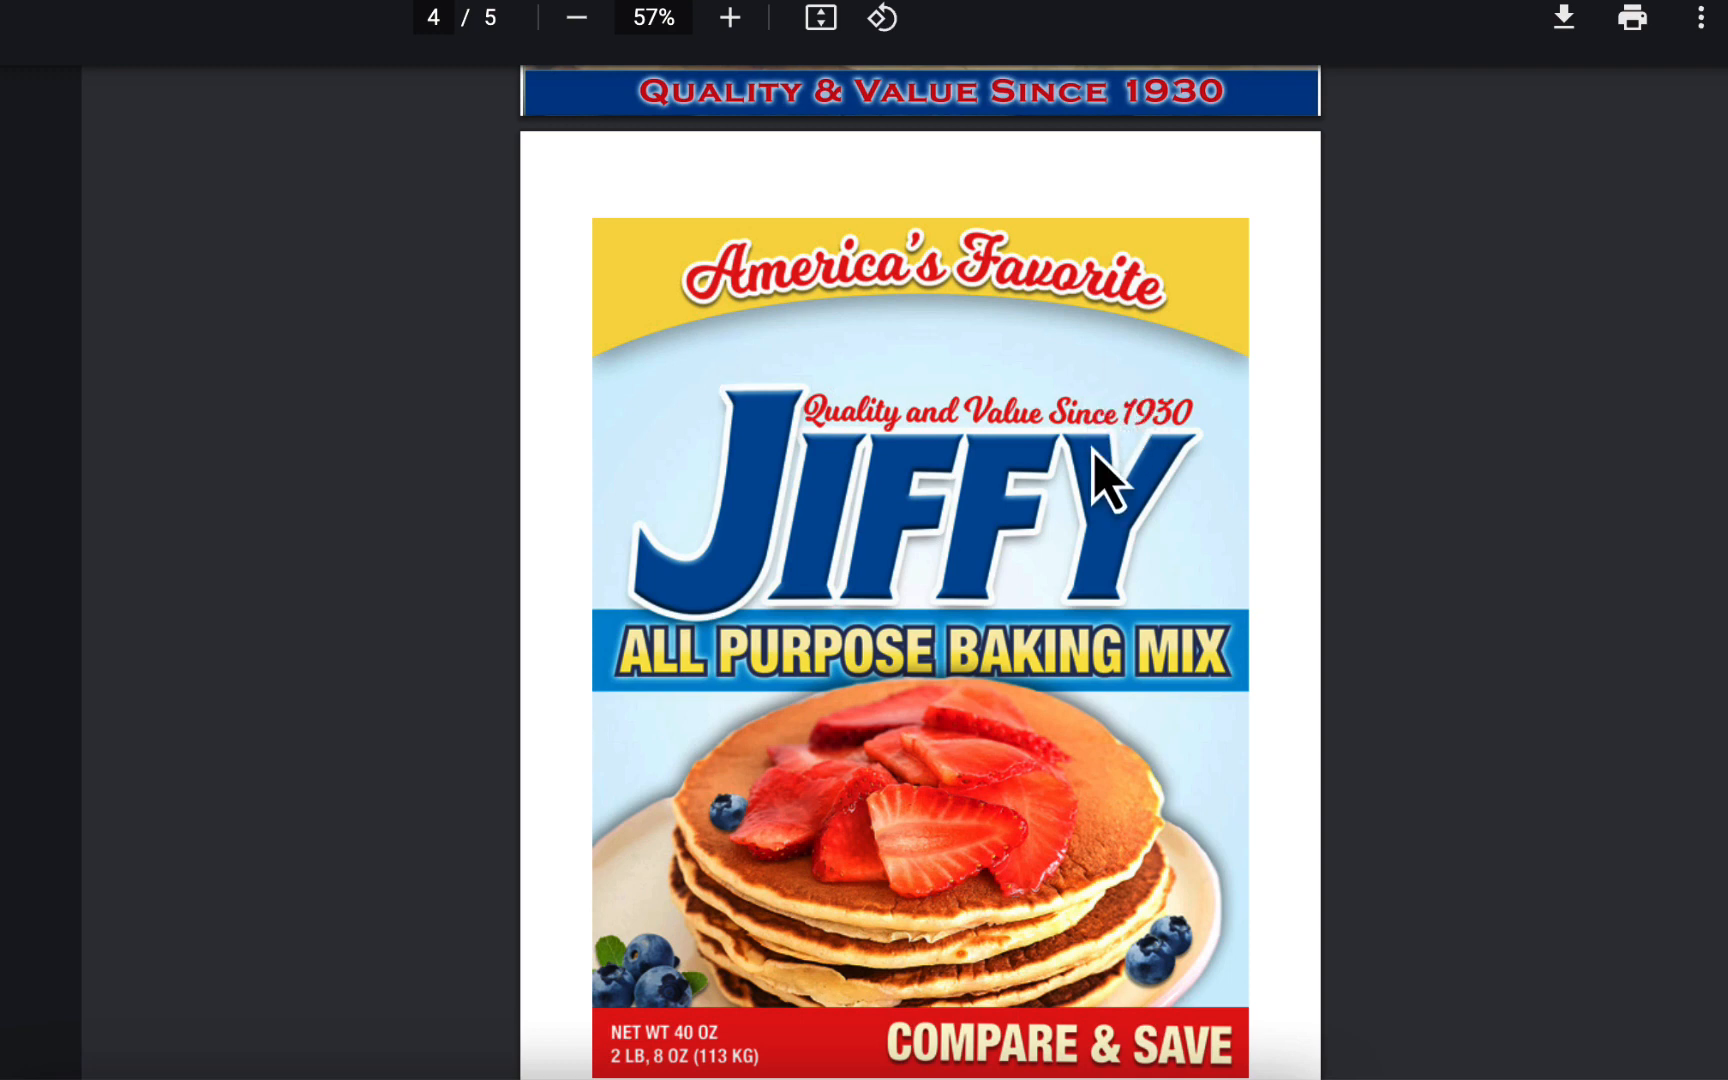
scroll(1094, 452, down, 2)
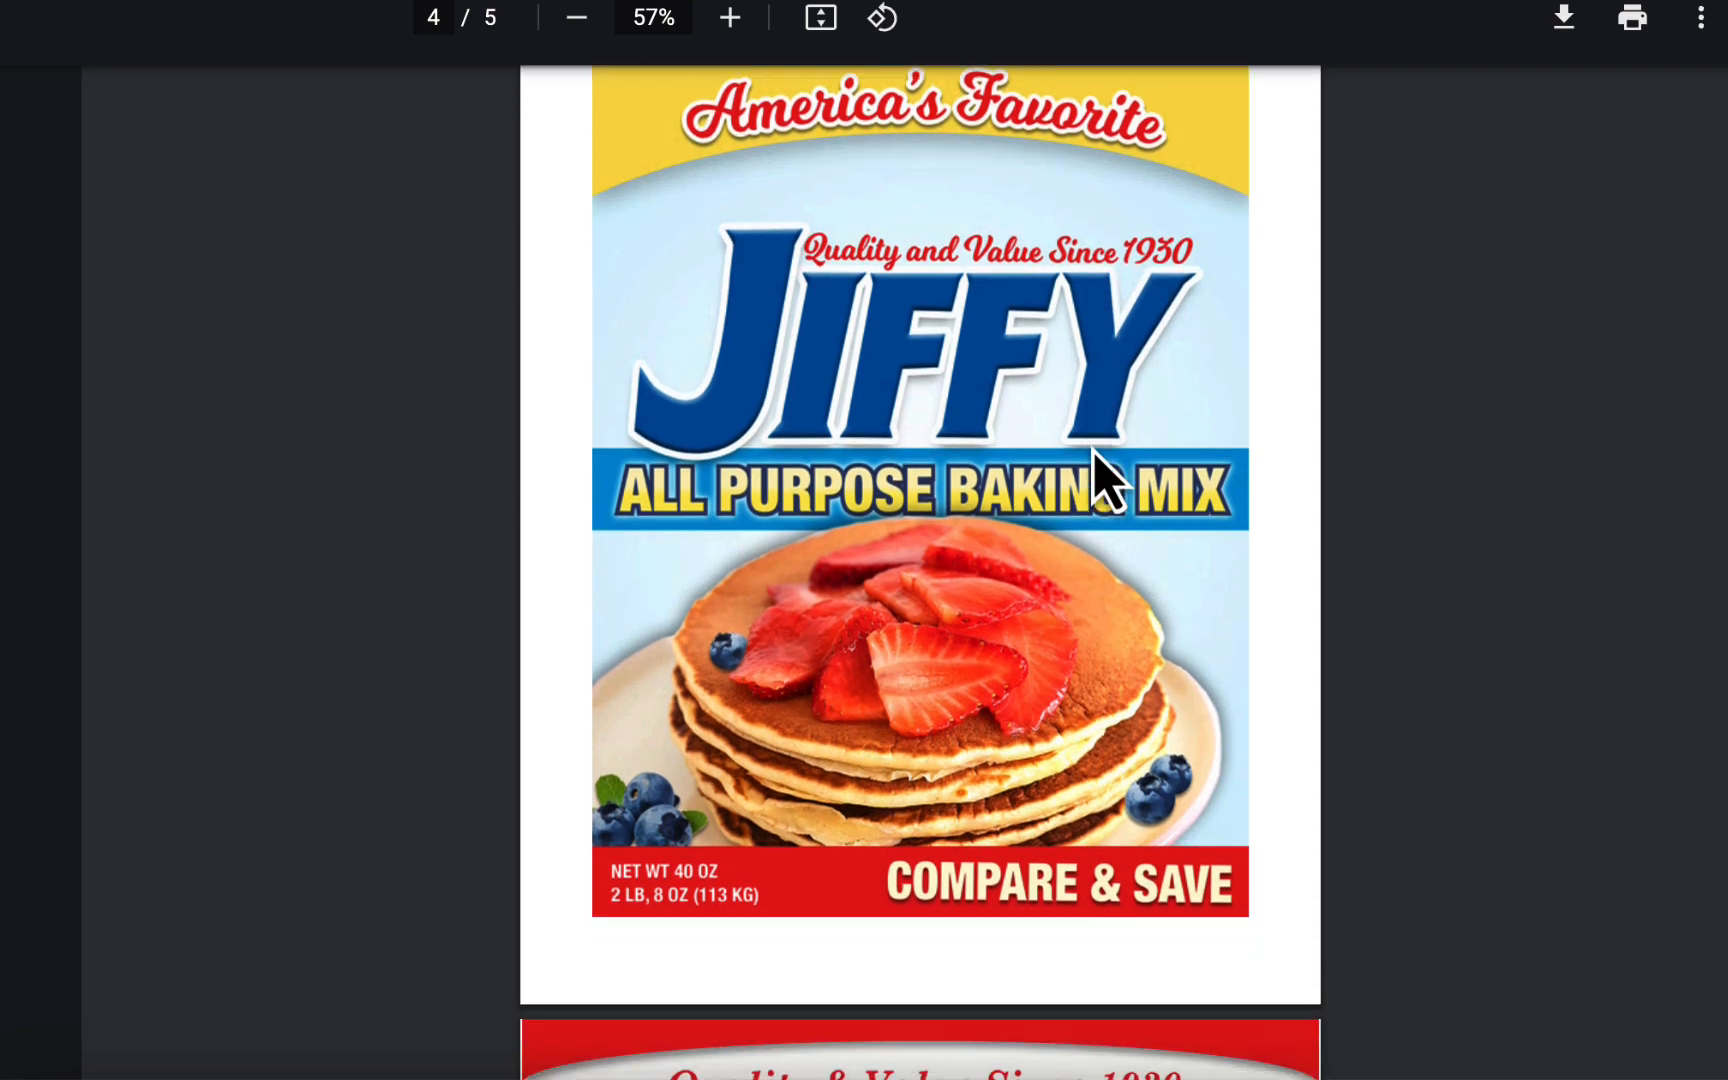
scroll(1094, 452, down, 10)
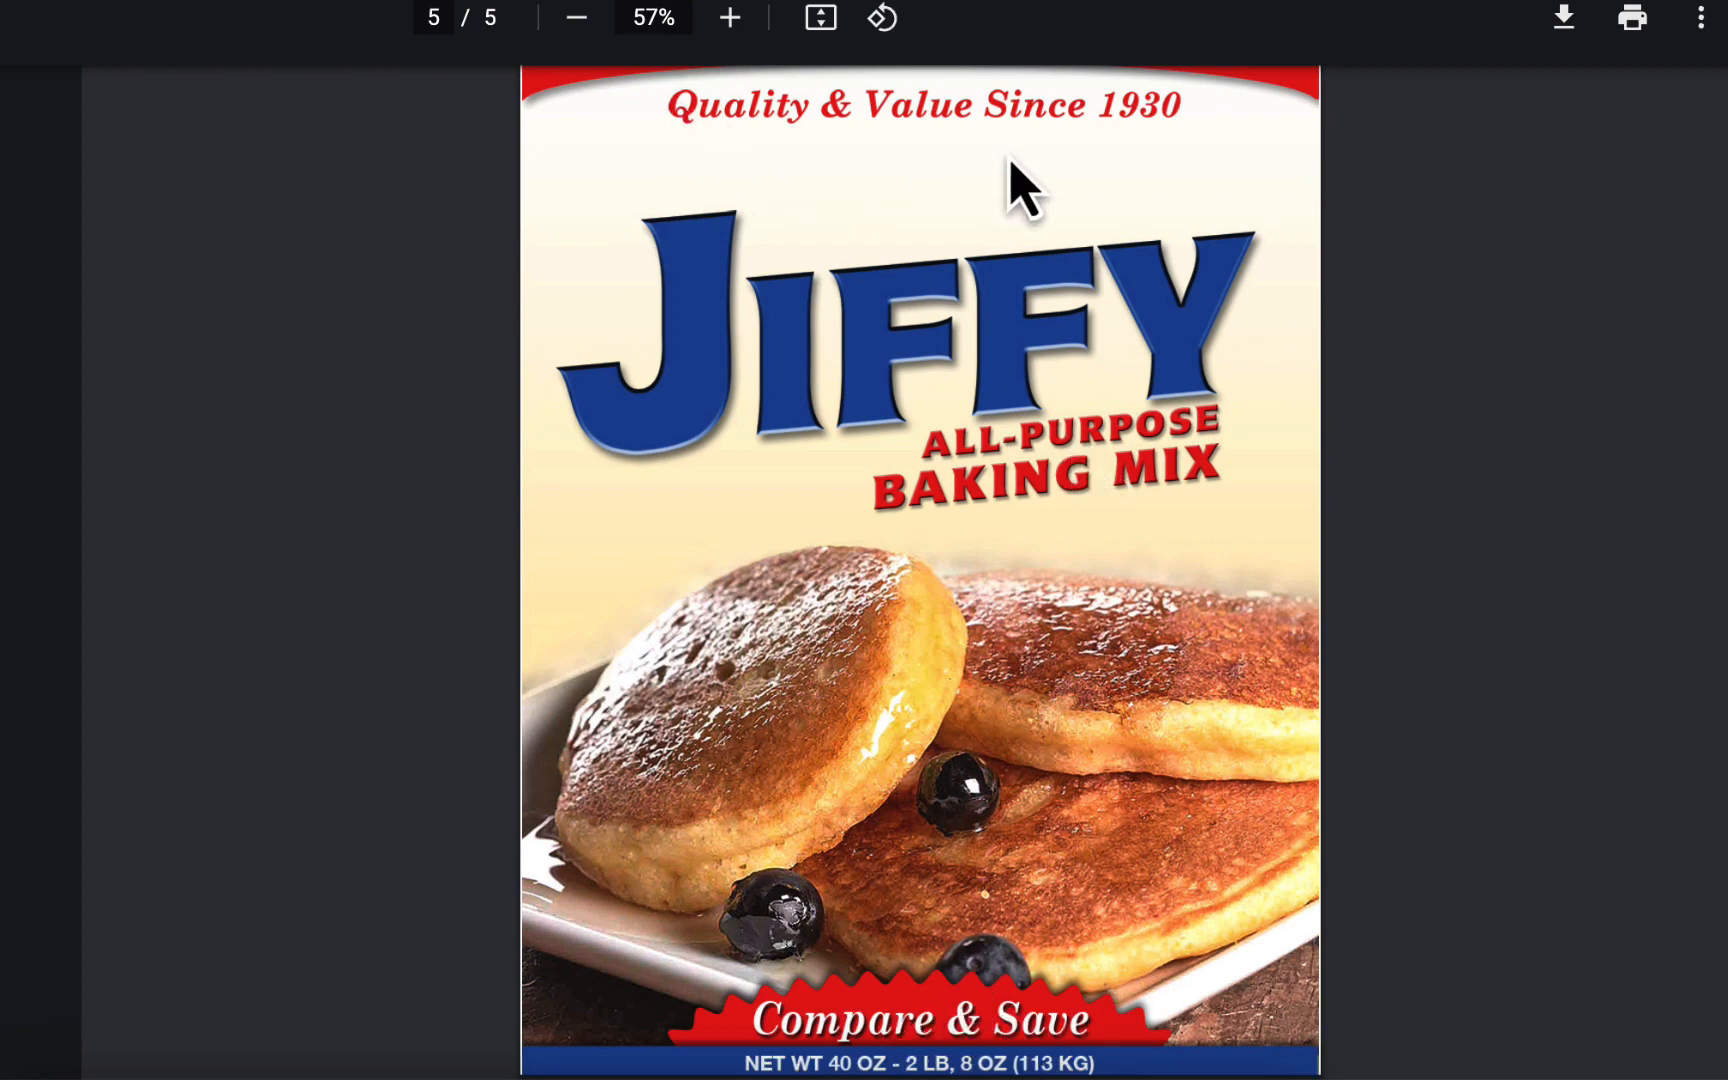
scroll(1010, 395, up, 10)
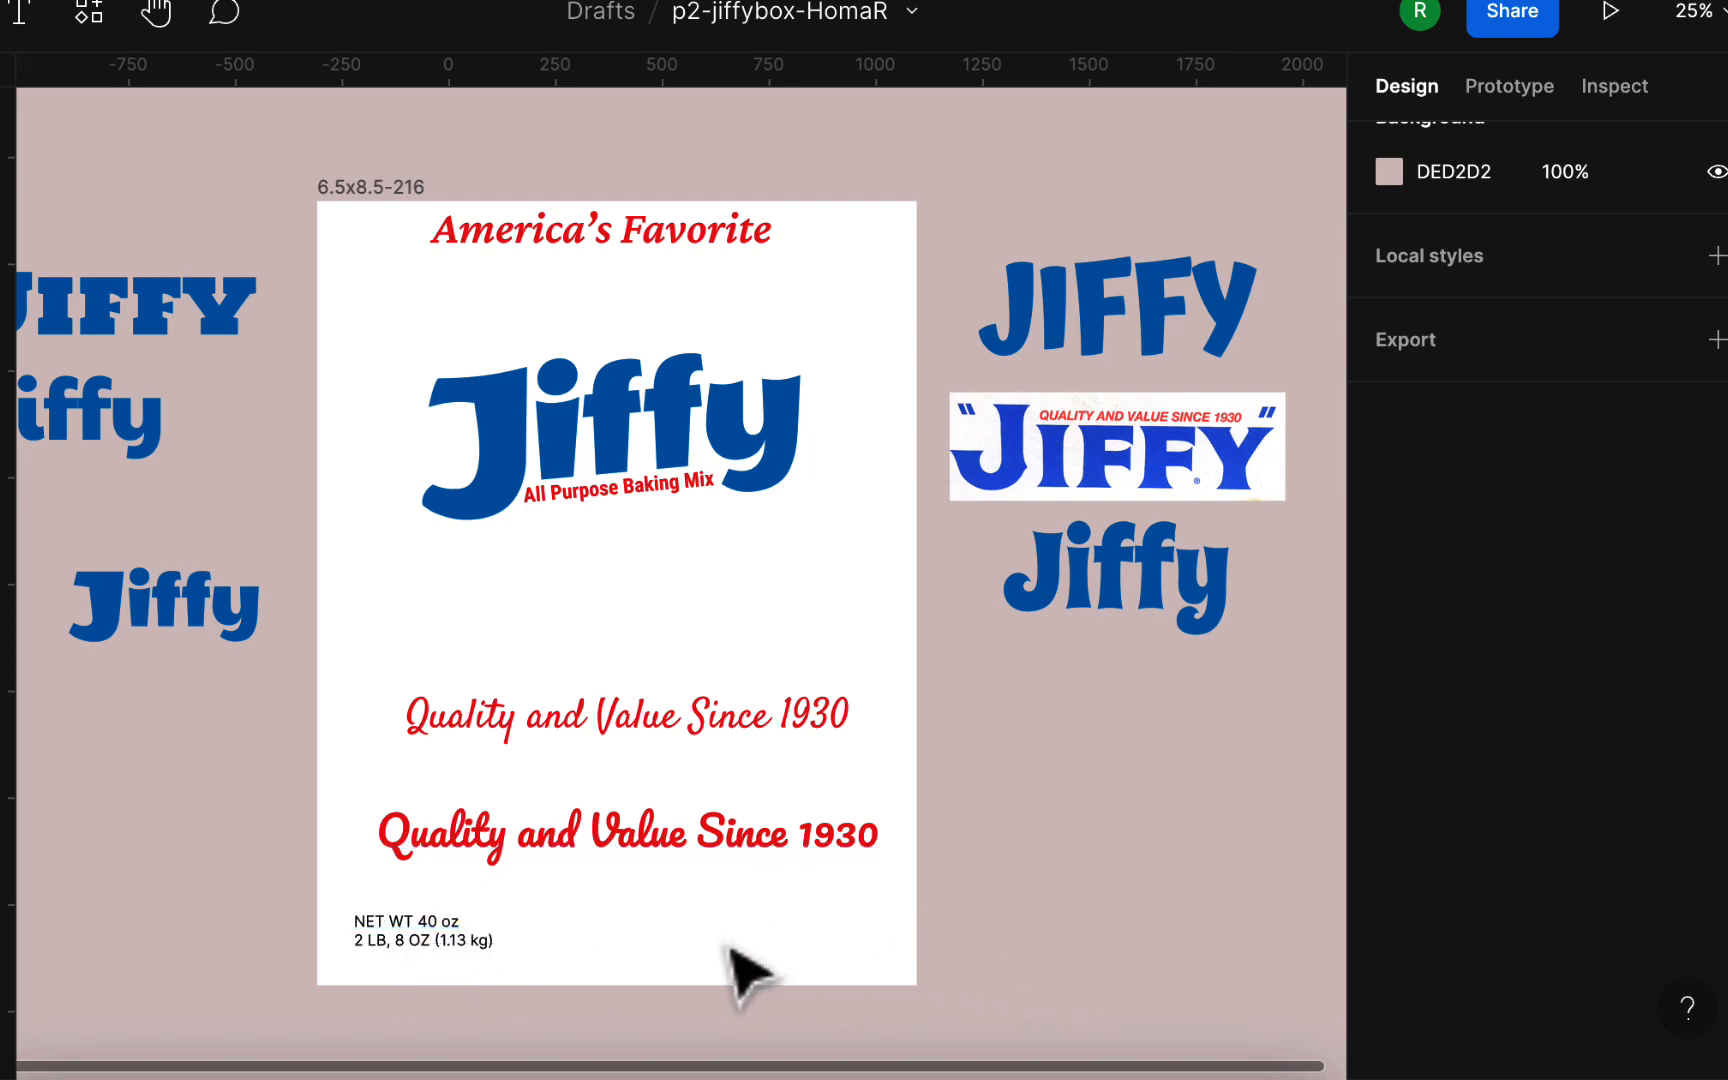
Step: In the Figma file p2-jiffybox-HomaR, move the net weight text up between the two taglines and lower the Pacifico tagline
drag(442, 950, 440, 800)
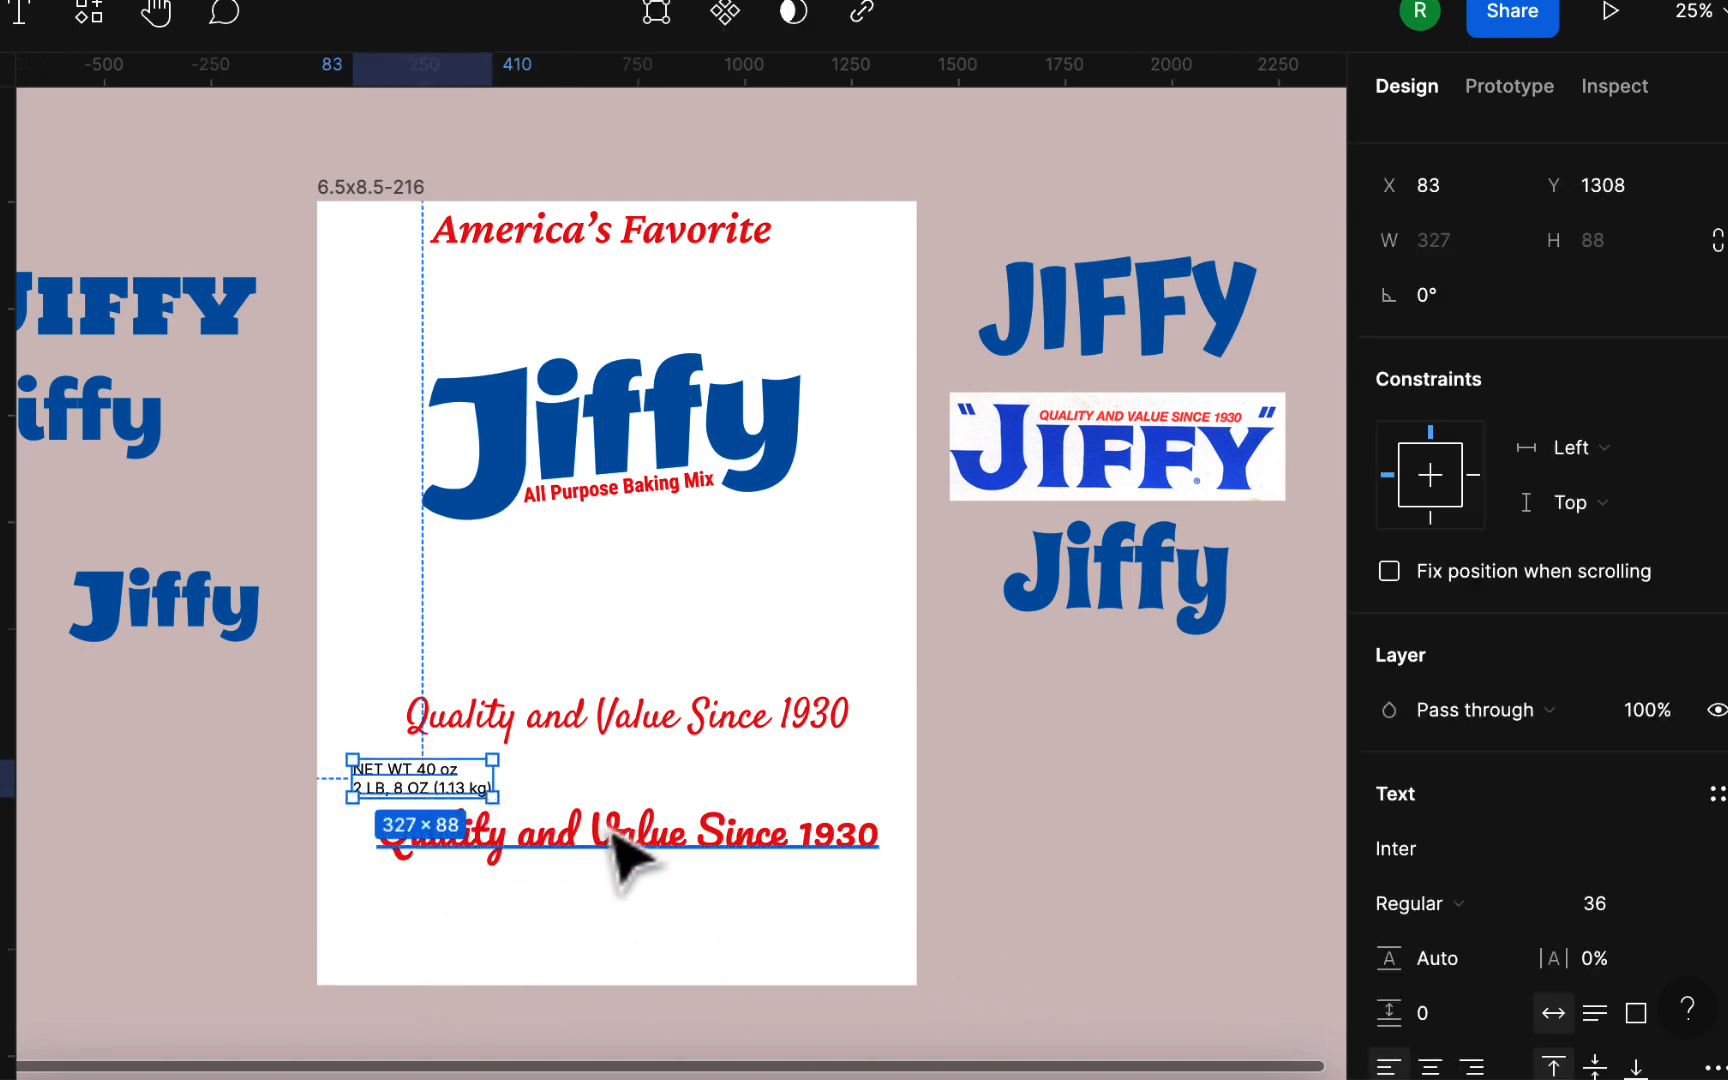
drag(612, 830, 617, 899)
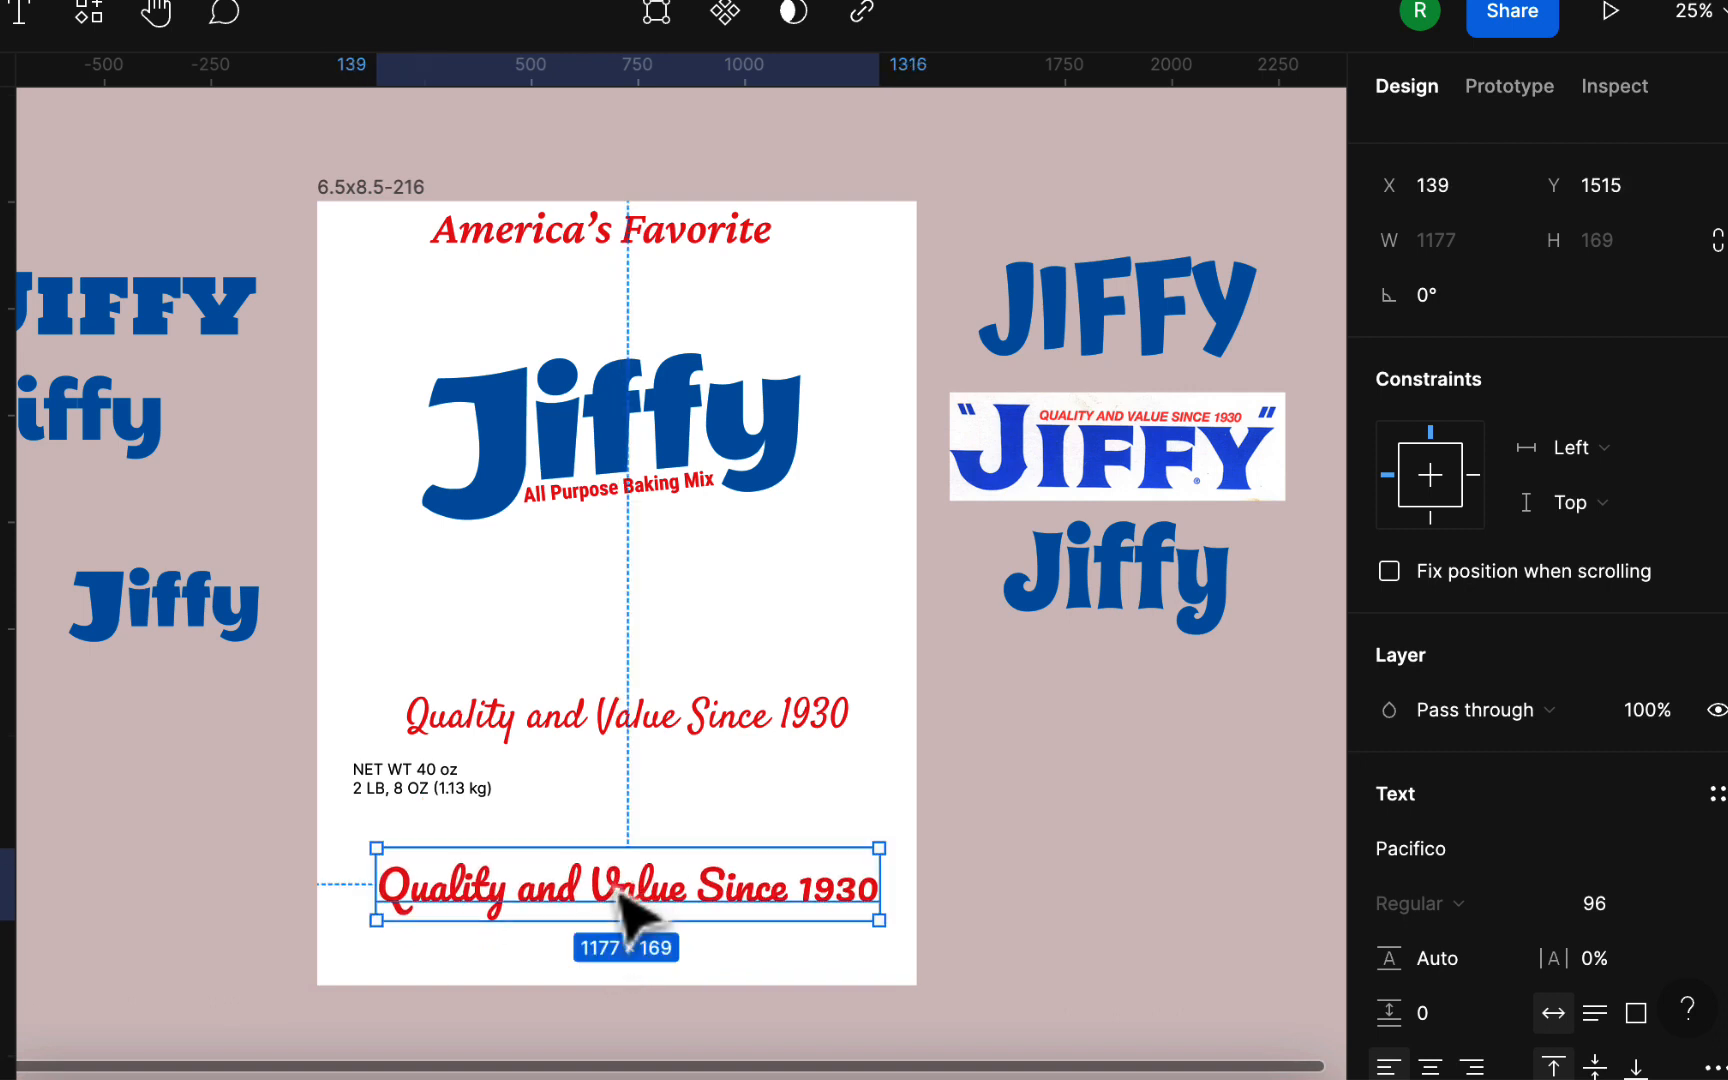
Step: Set the Satisfy "Quality and Value Since 1930" tagline to the Crimson Pro font in SemiBold Italic
click(692, 727)
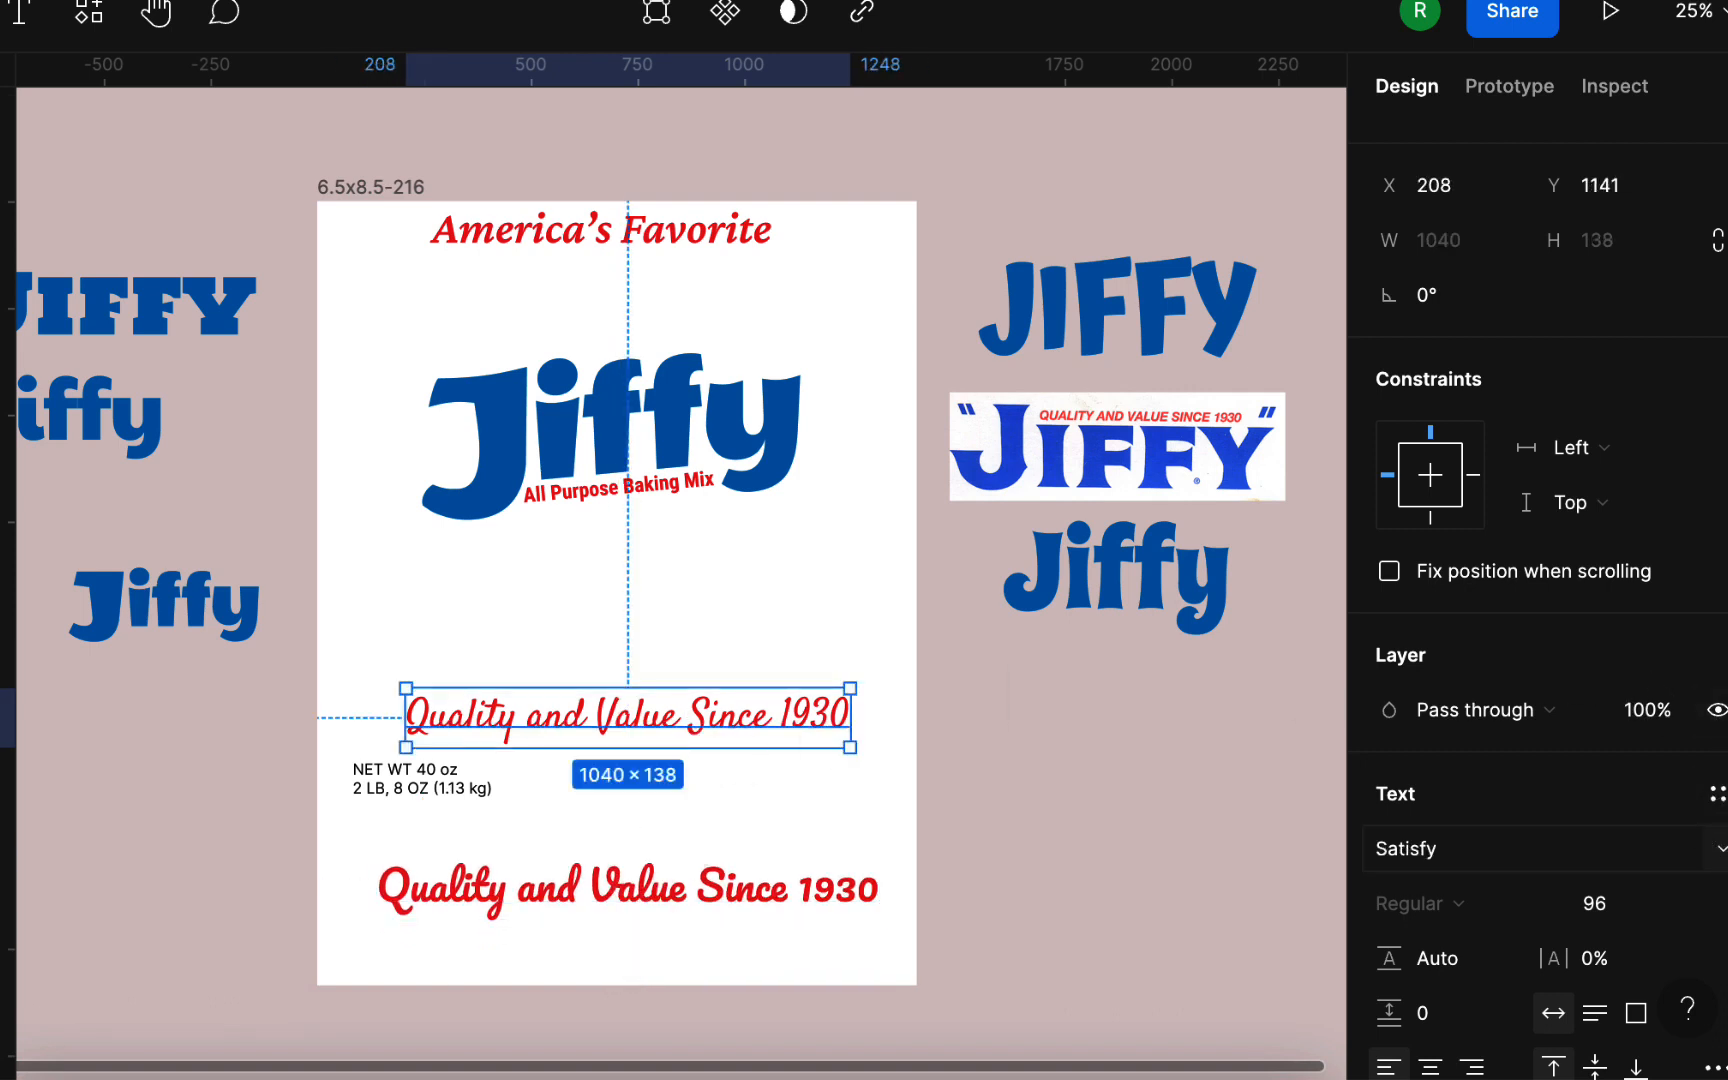
click(1450, 848)
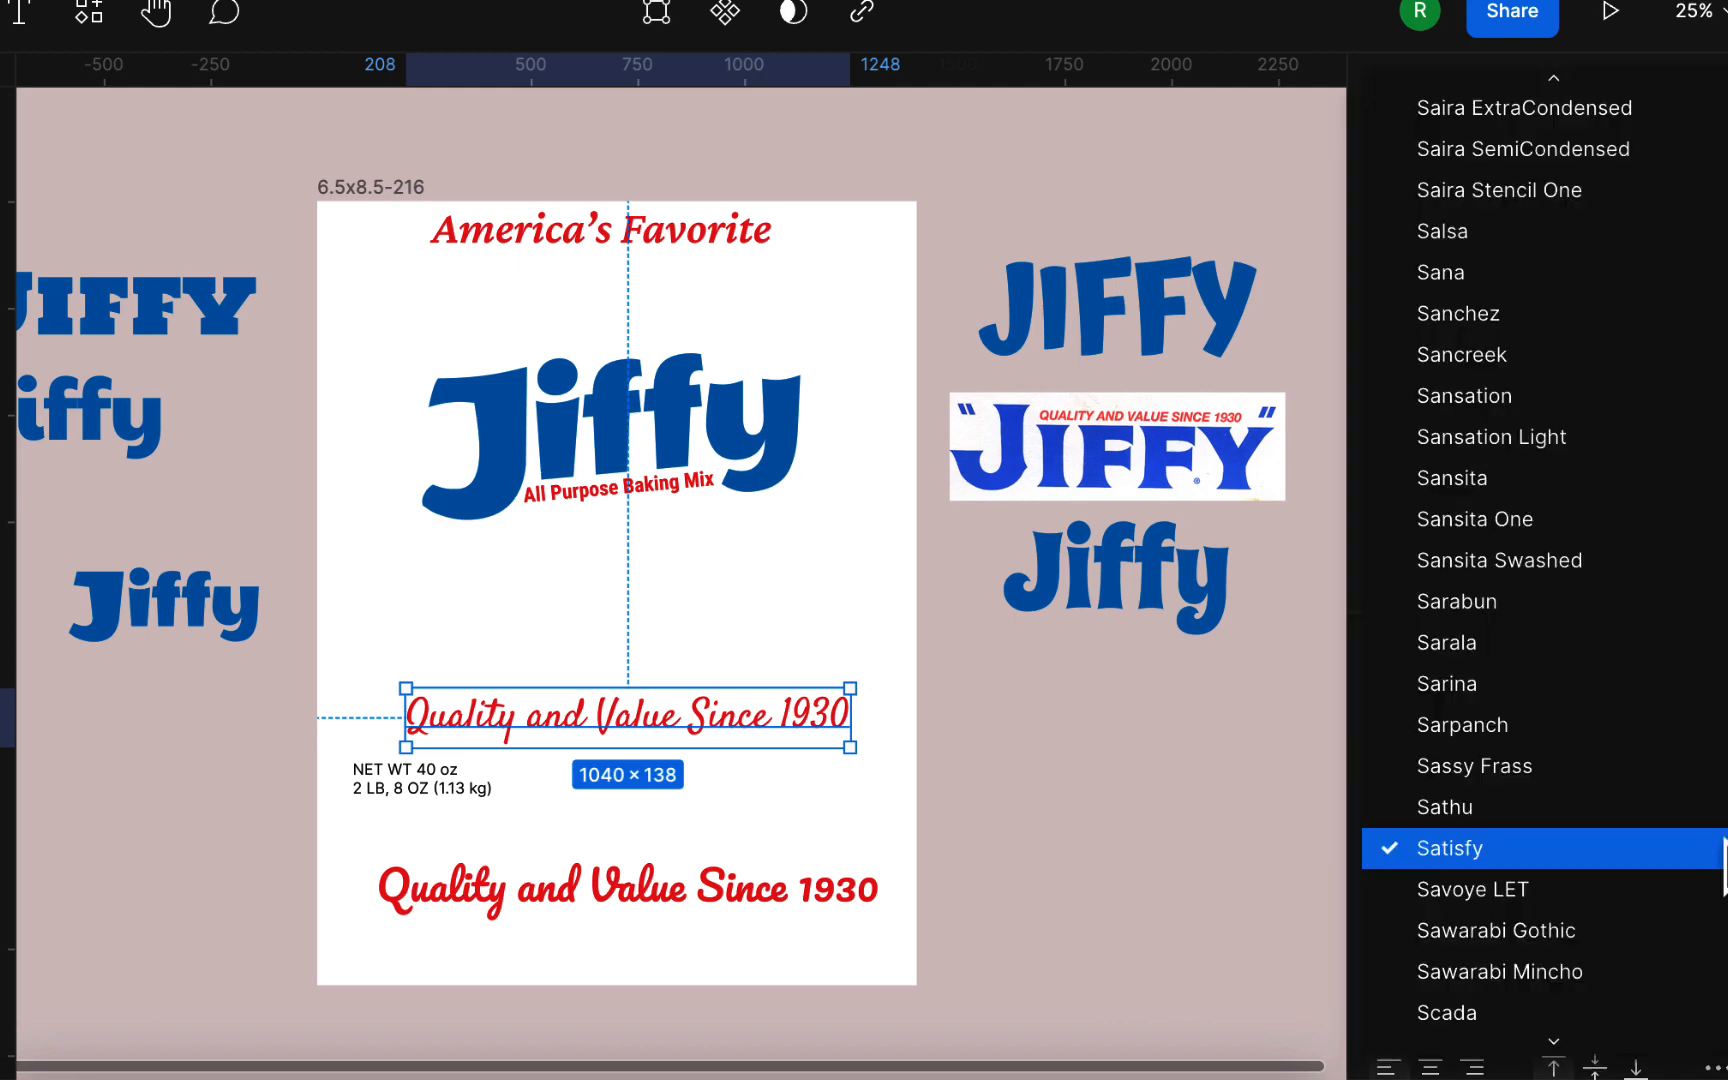
scroll(1710, 848, up, 15)
scroll(1690, 845, down, 5)
click(1558, 842)
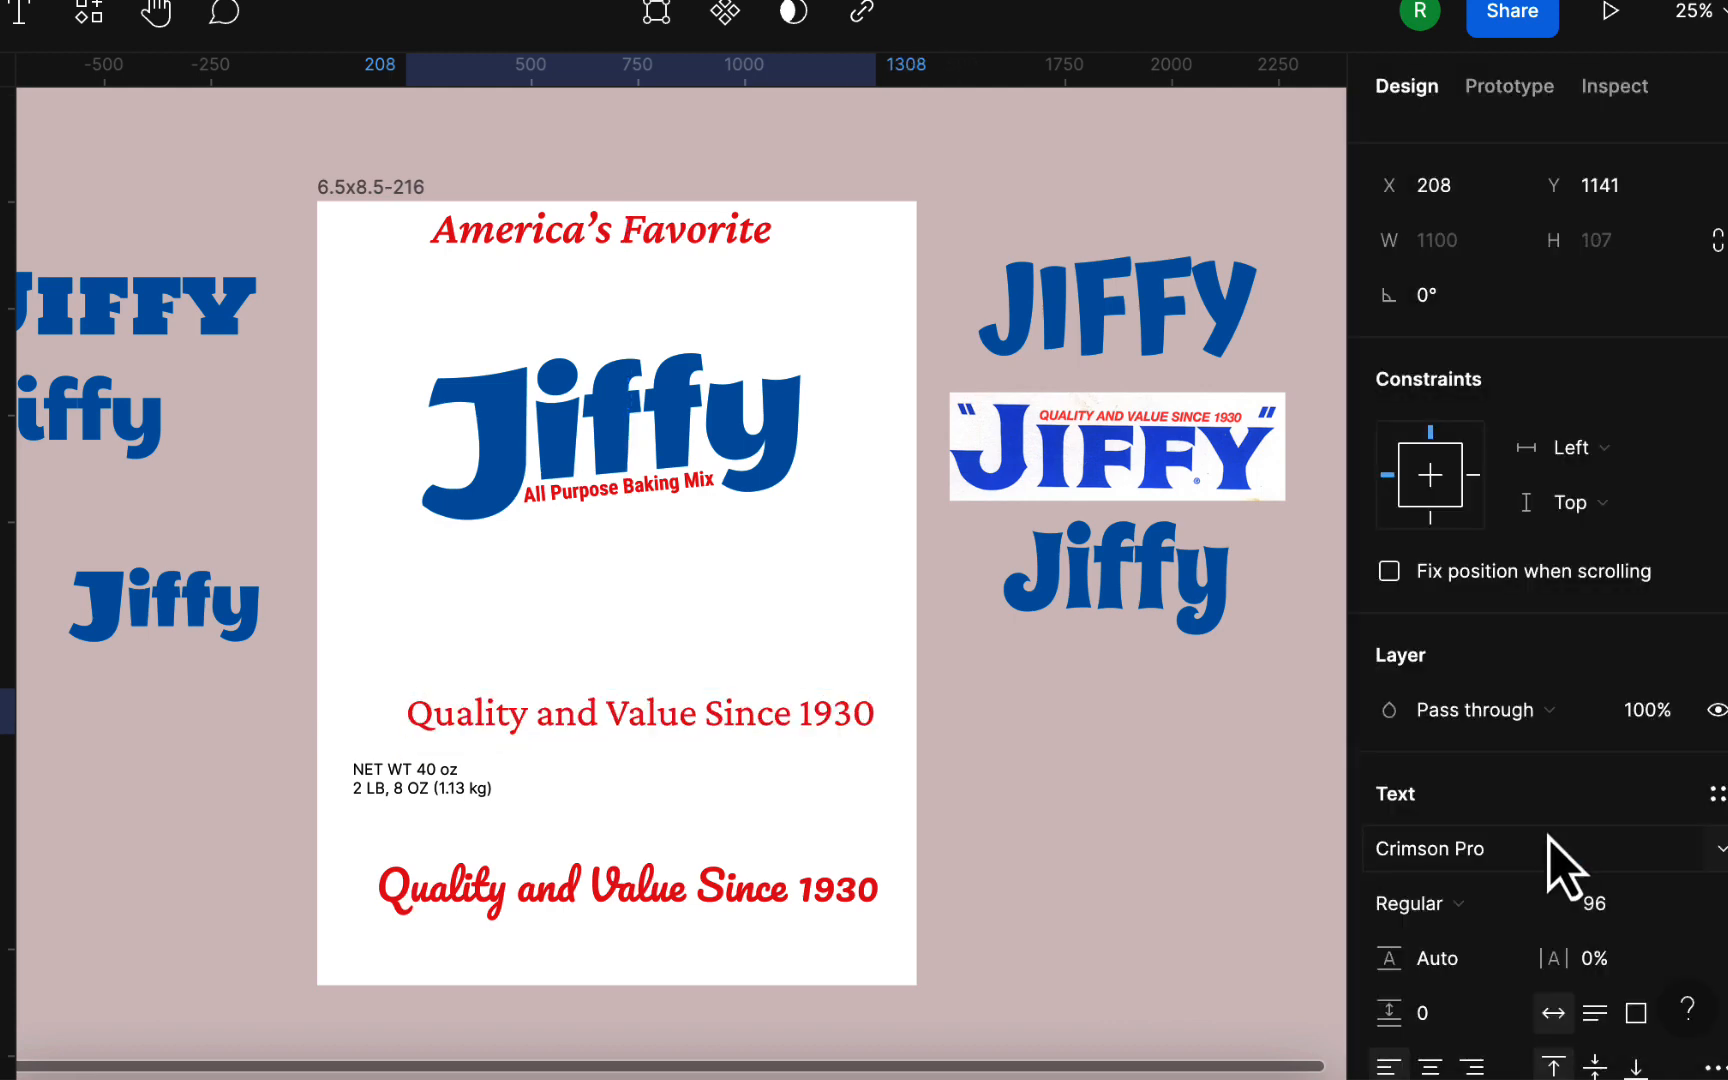
click(1548, 912)
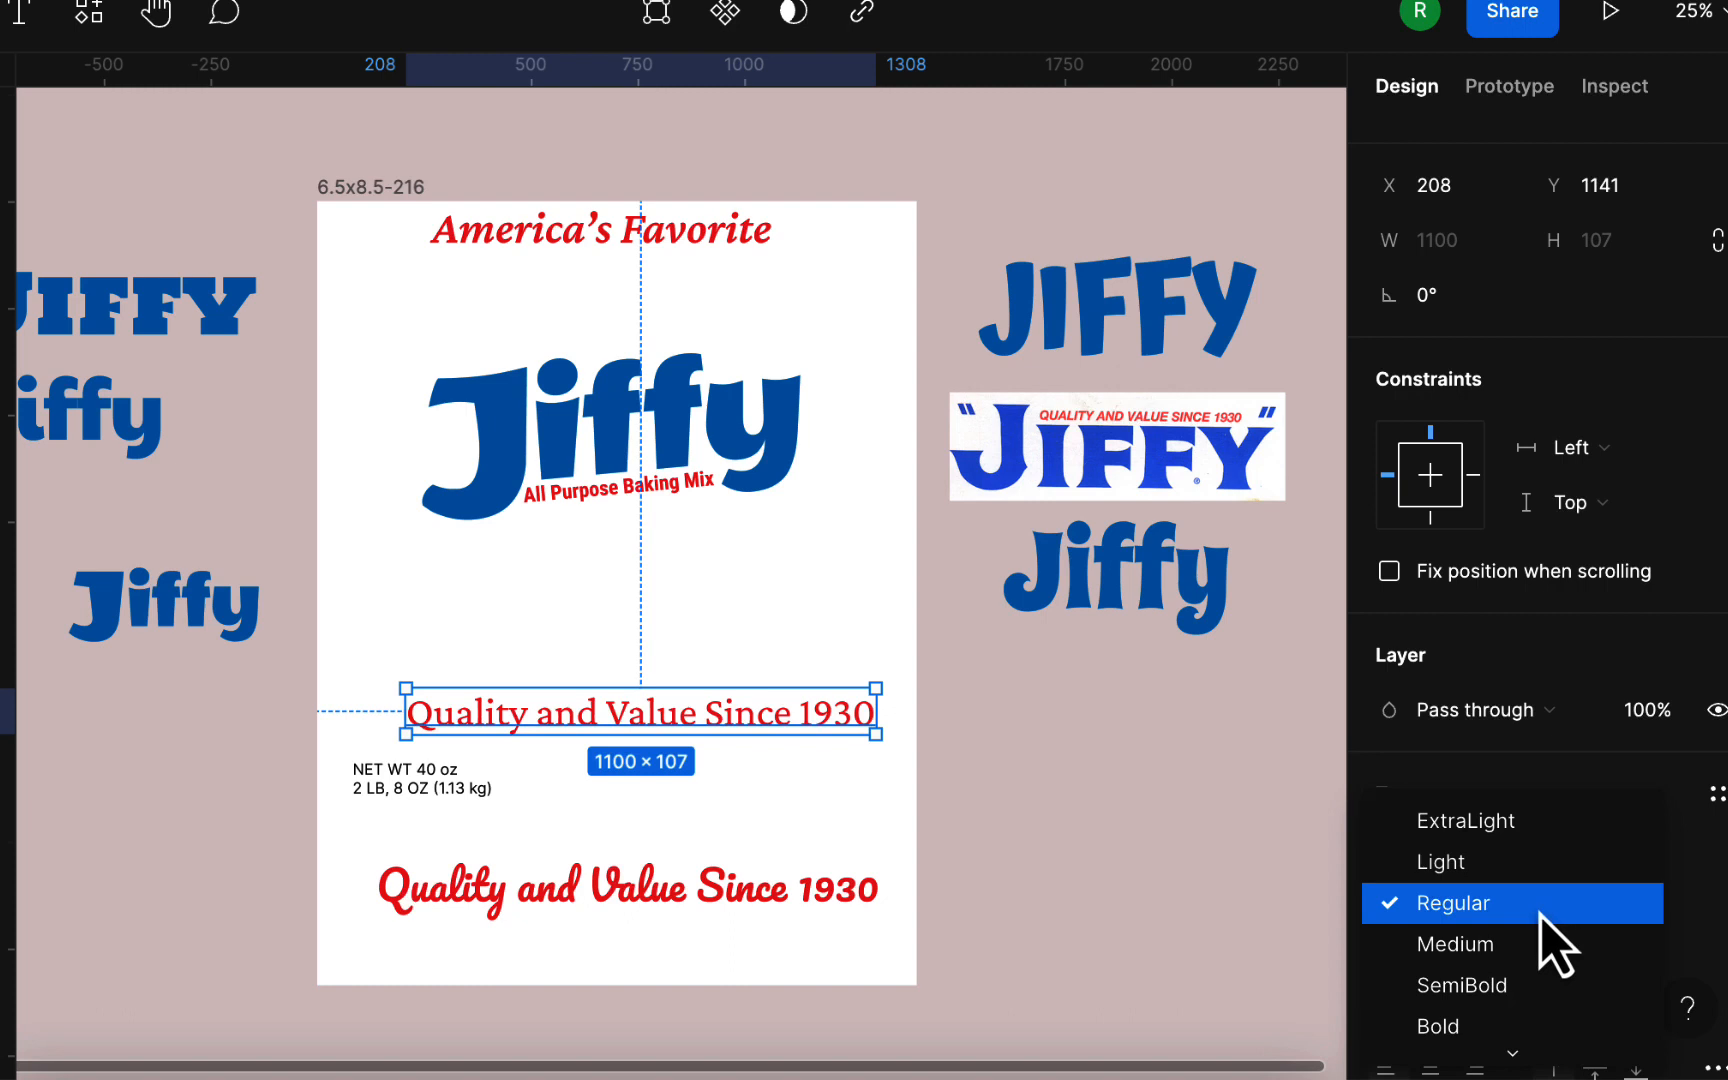
scroll(1555, 945, down, 3)
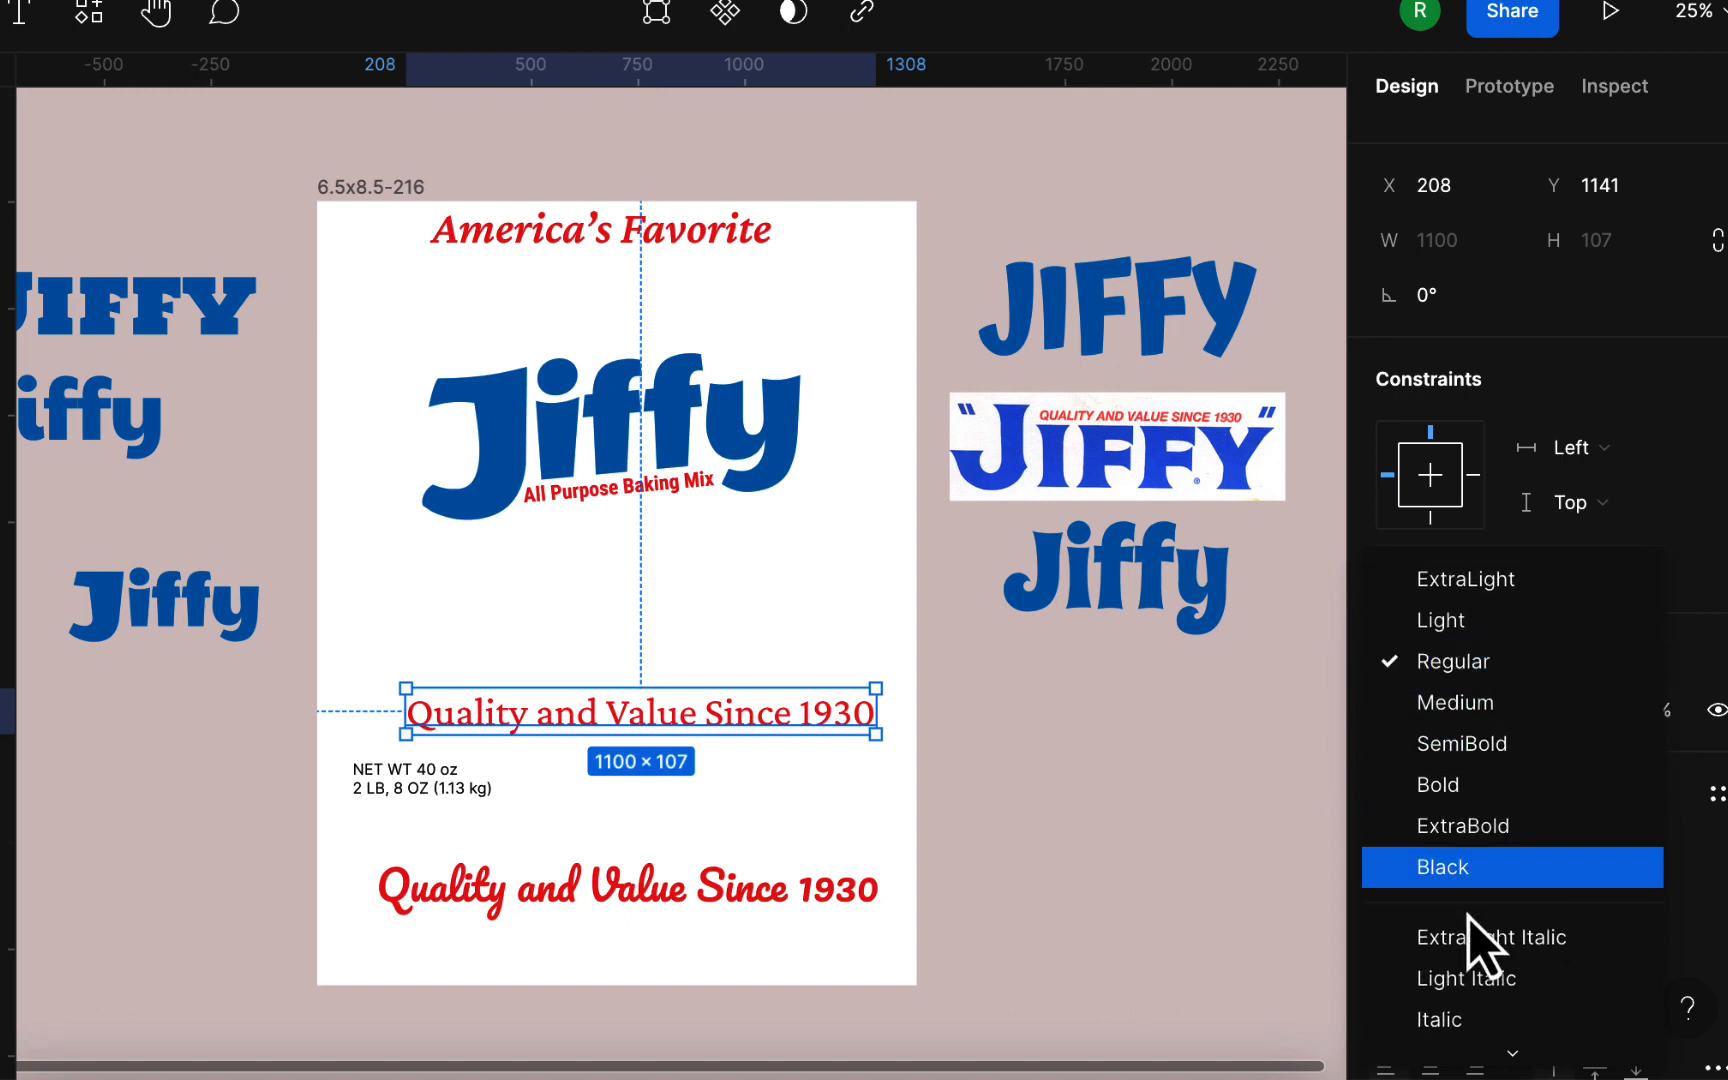
scroll(1485, 937, down, 2)
click(1535, 935)
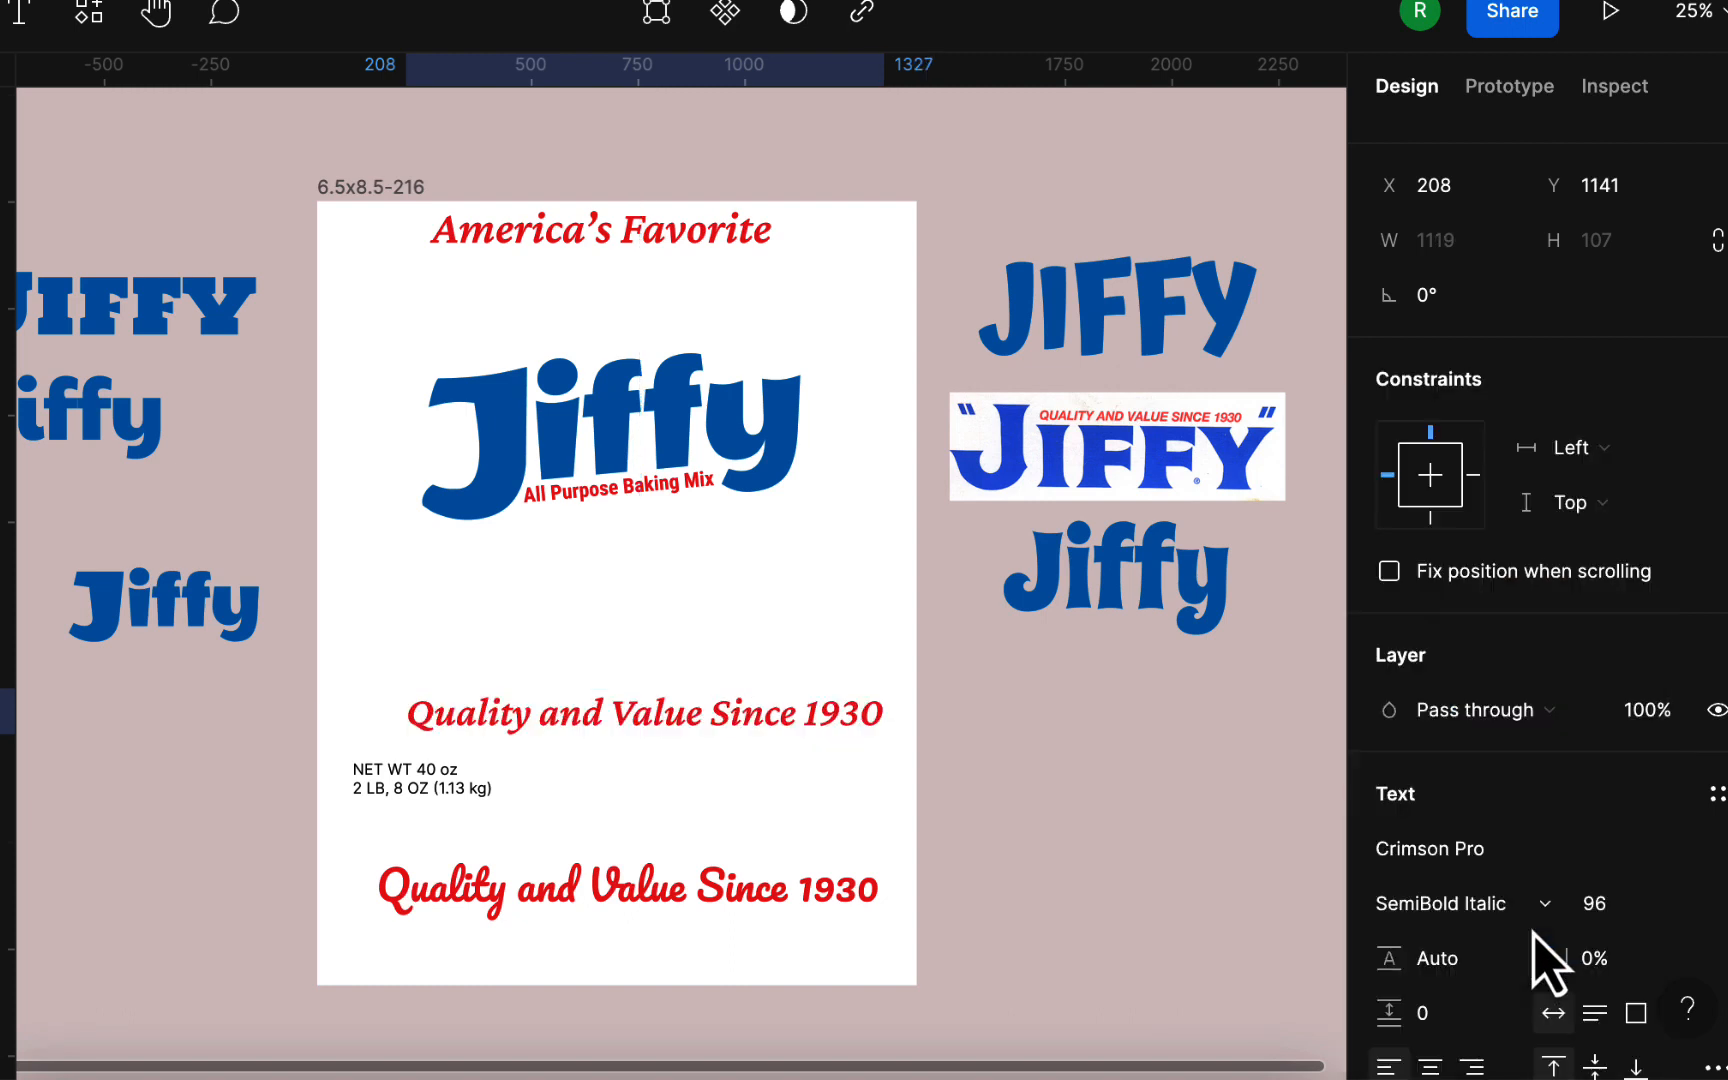
click(950, 748)
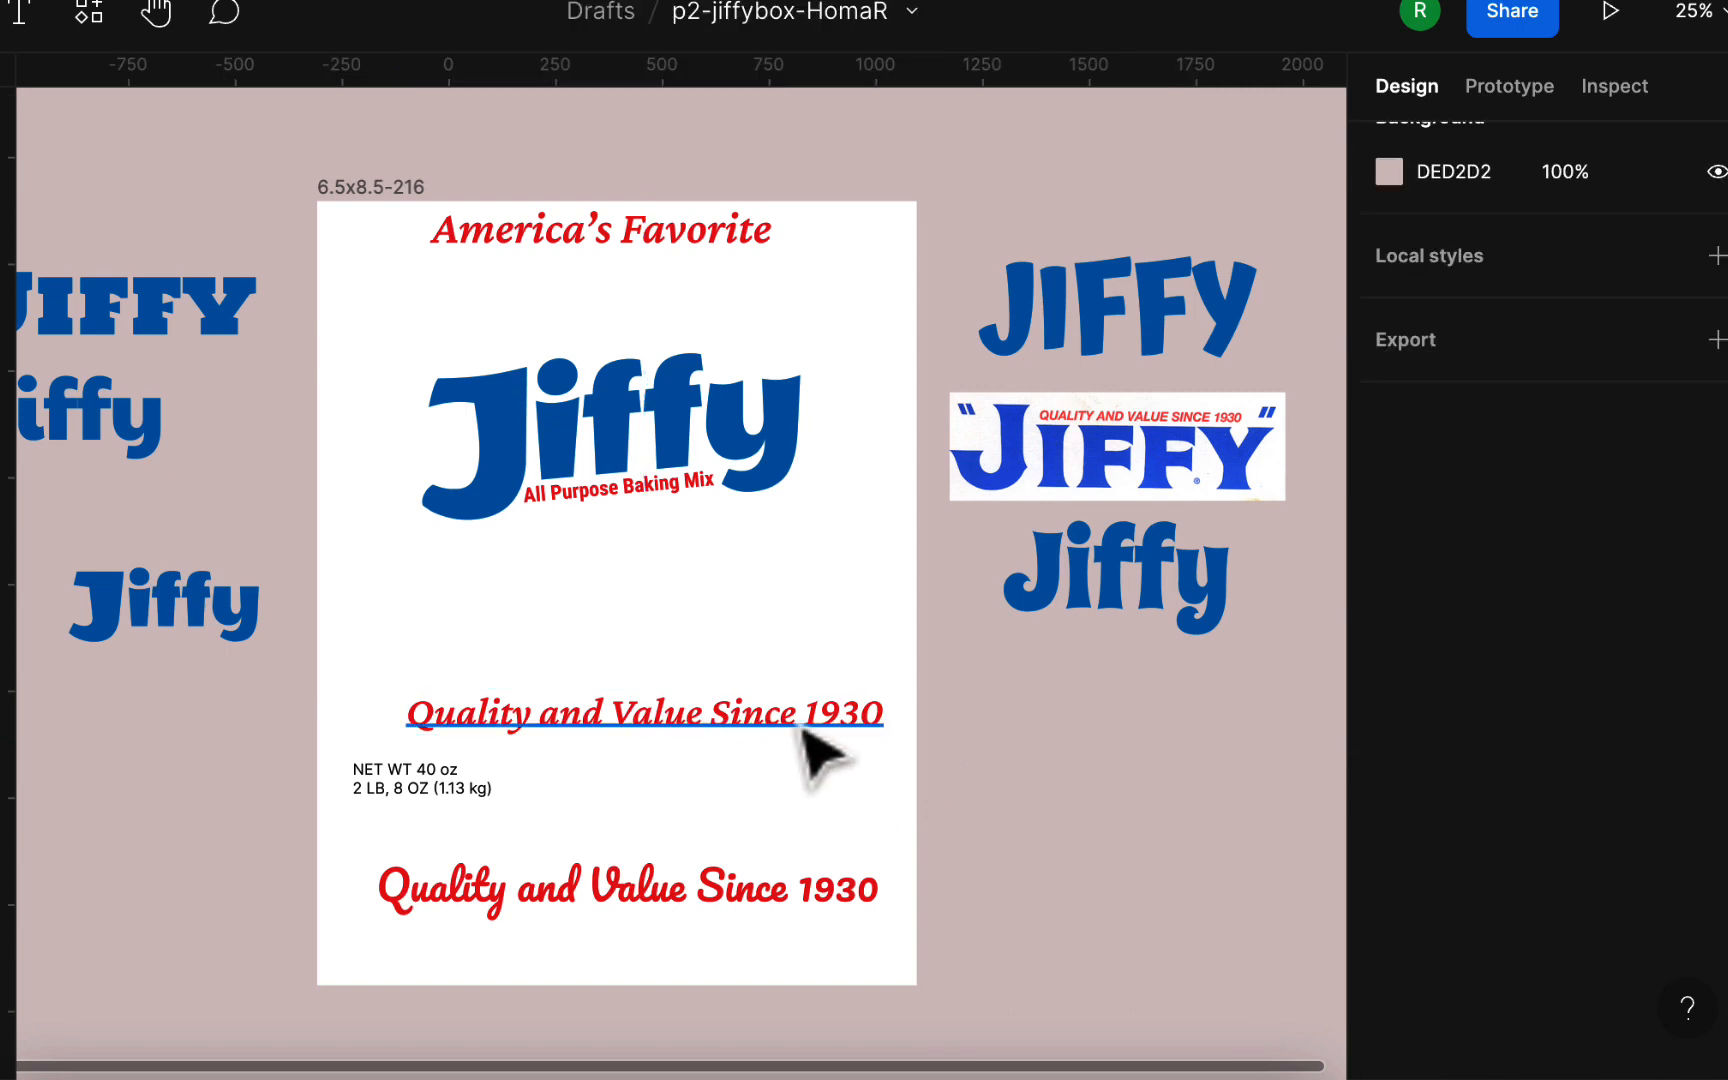
Step: Move the Crimson Pro tagline to the box's bottom edge and the Pacifico tagline up above the net weight text
drag(813, 722, 770, 899)
drag(770, 890, 764, 683)
mouse_move(760, 975)
mouse_down()
mouse_move(744, 983)
mouse_move(766, 980)
mouse_up()
click(984, 906)
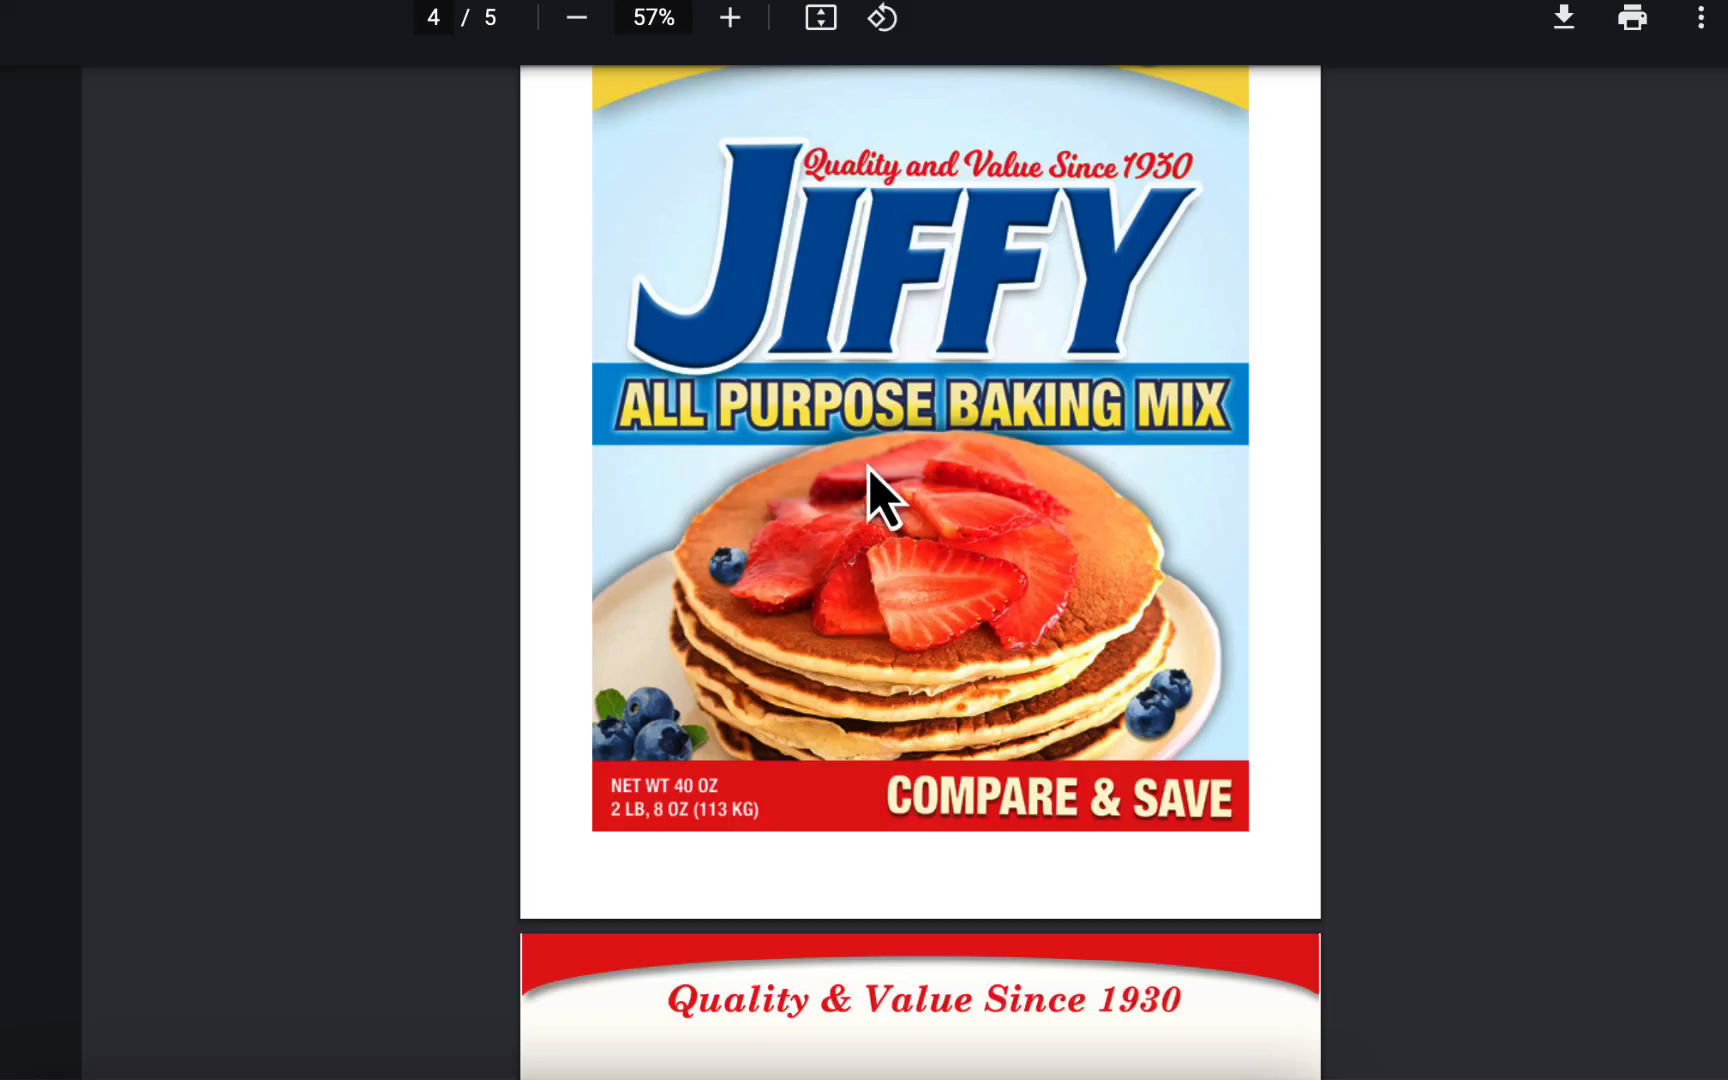
Step: Review the sample box designs in the PDF again to compare their tagline and "America's Favorite" treatments
scroll(870, 490, up, 3)
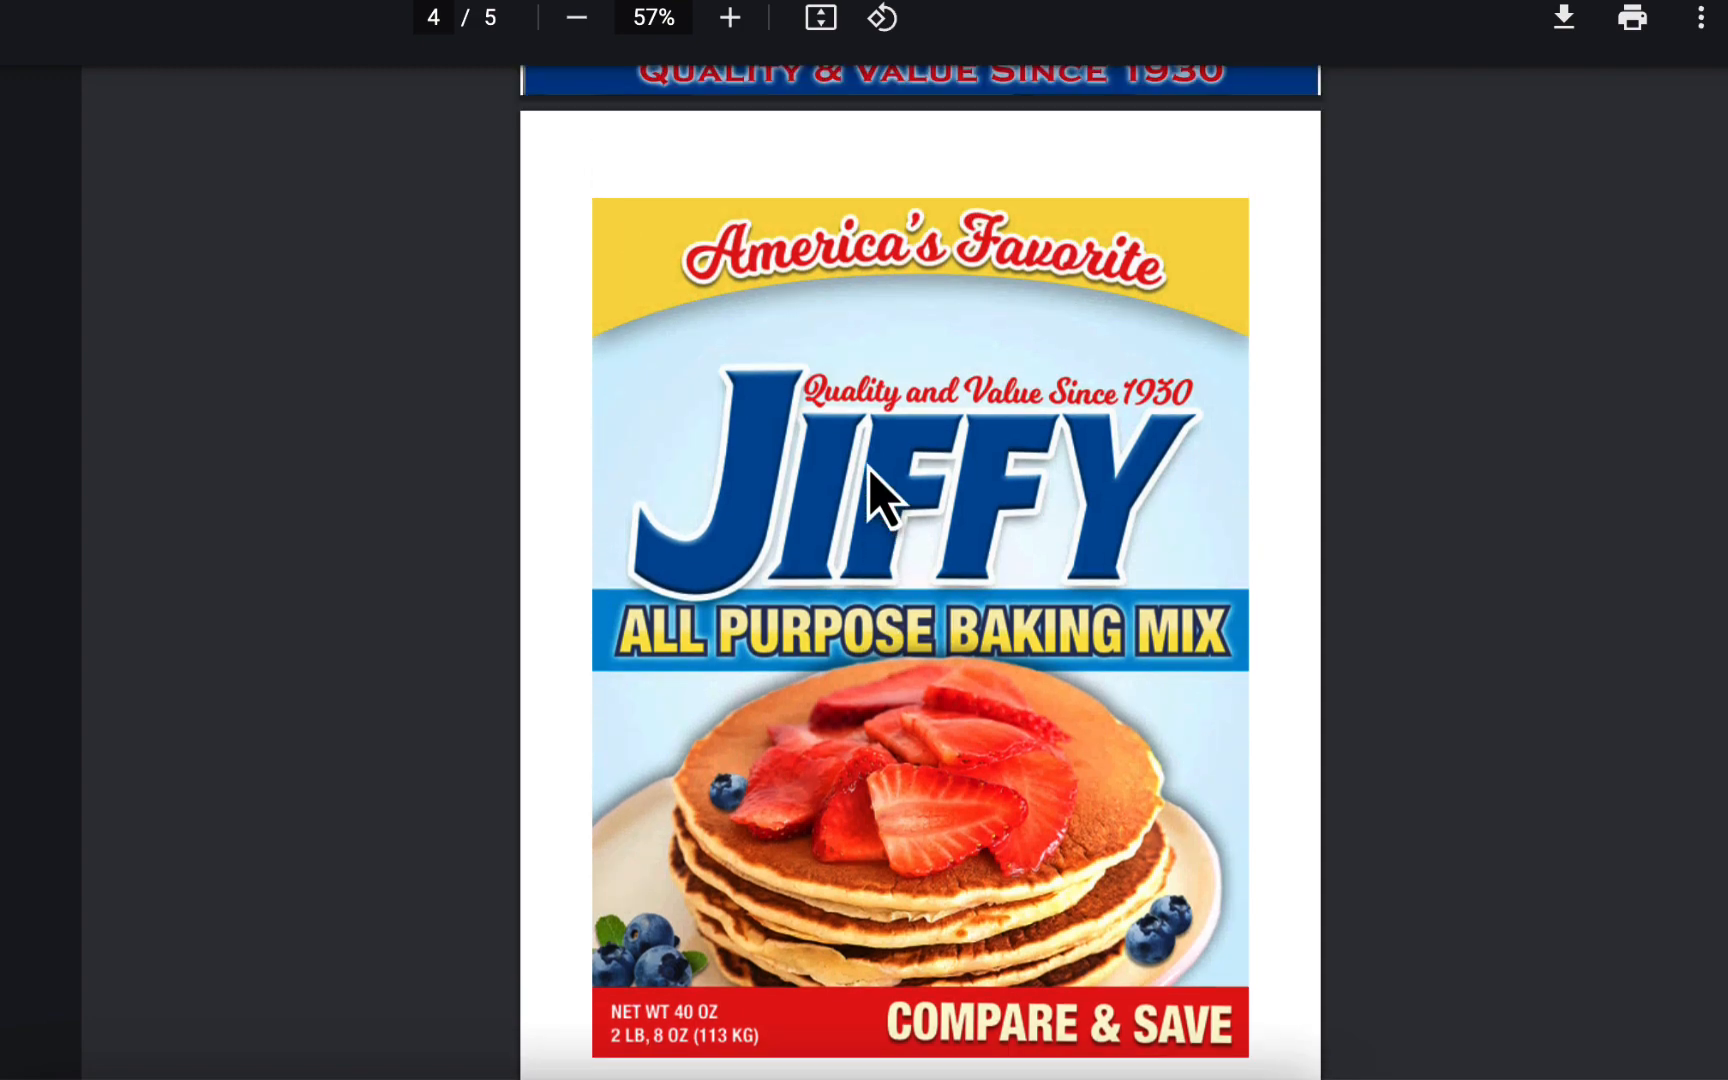
scroll(758, 897, up, 10)
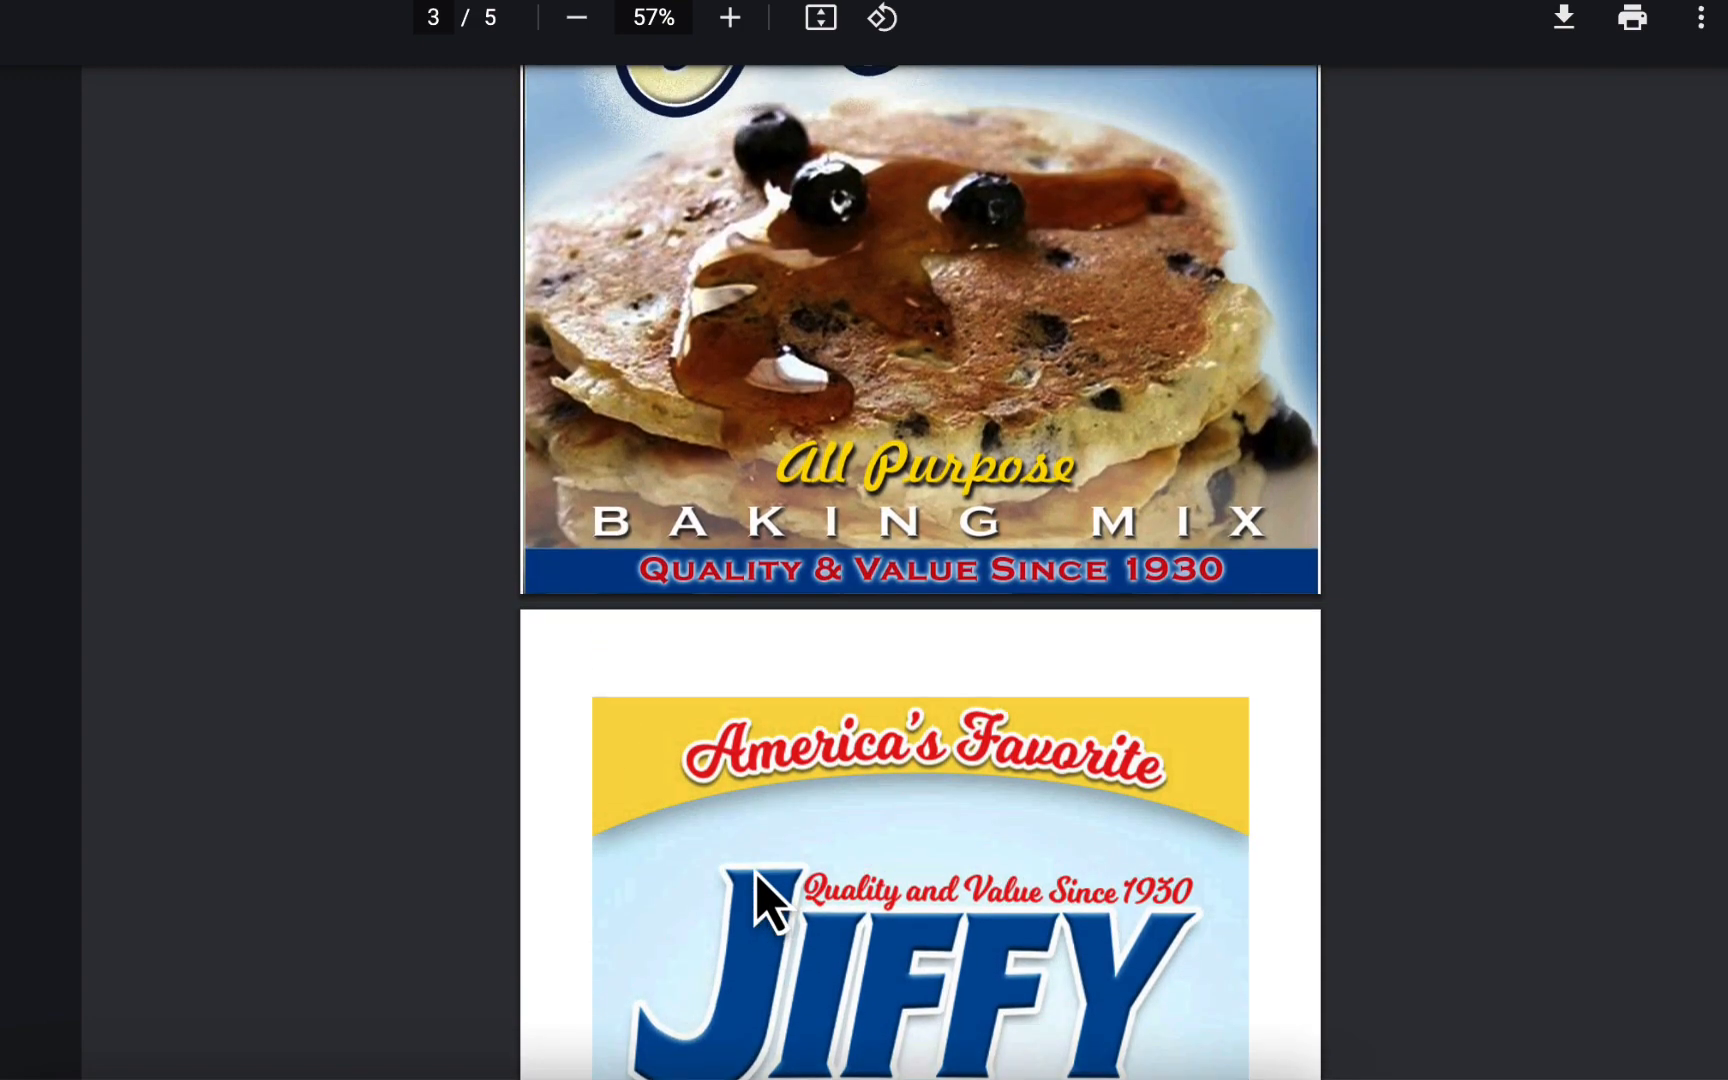
scroll(758, 897, up, 10)
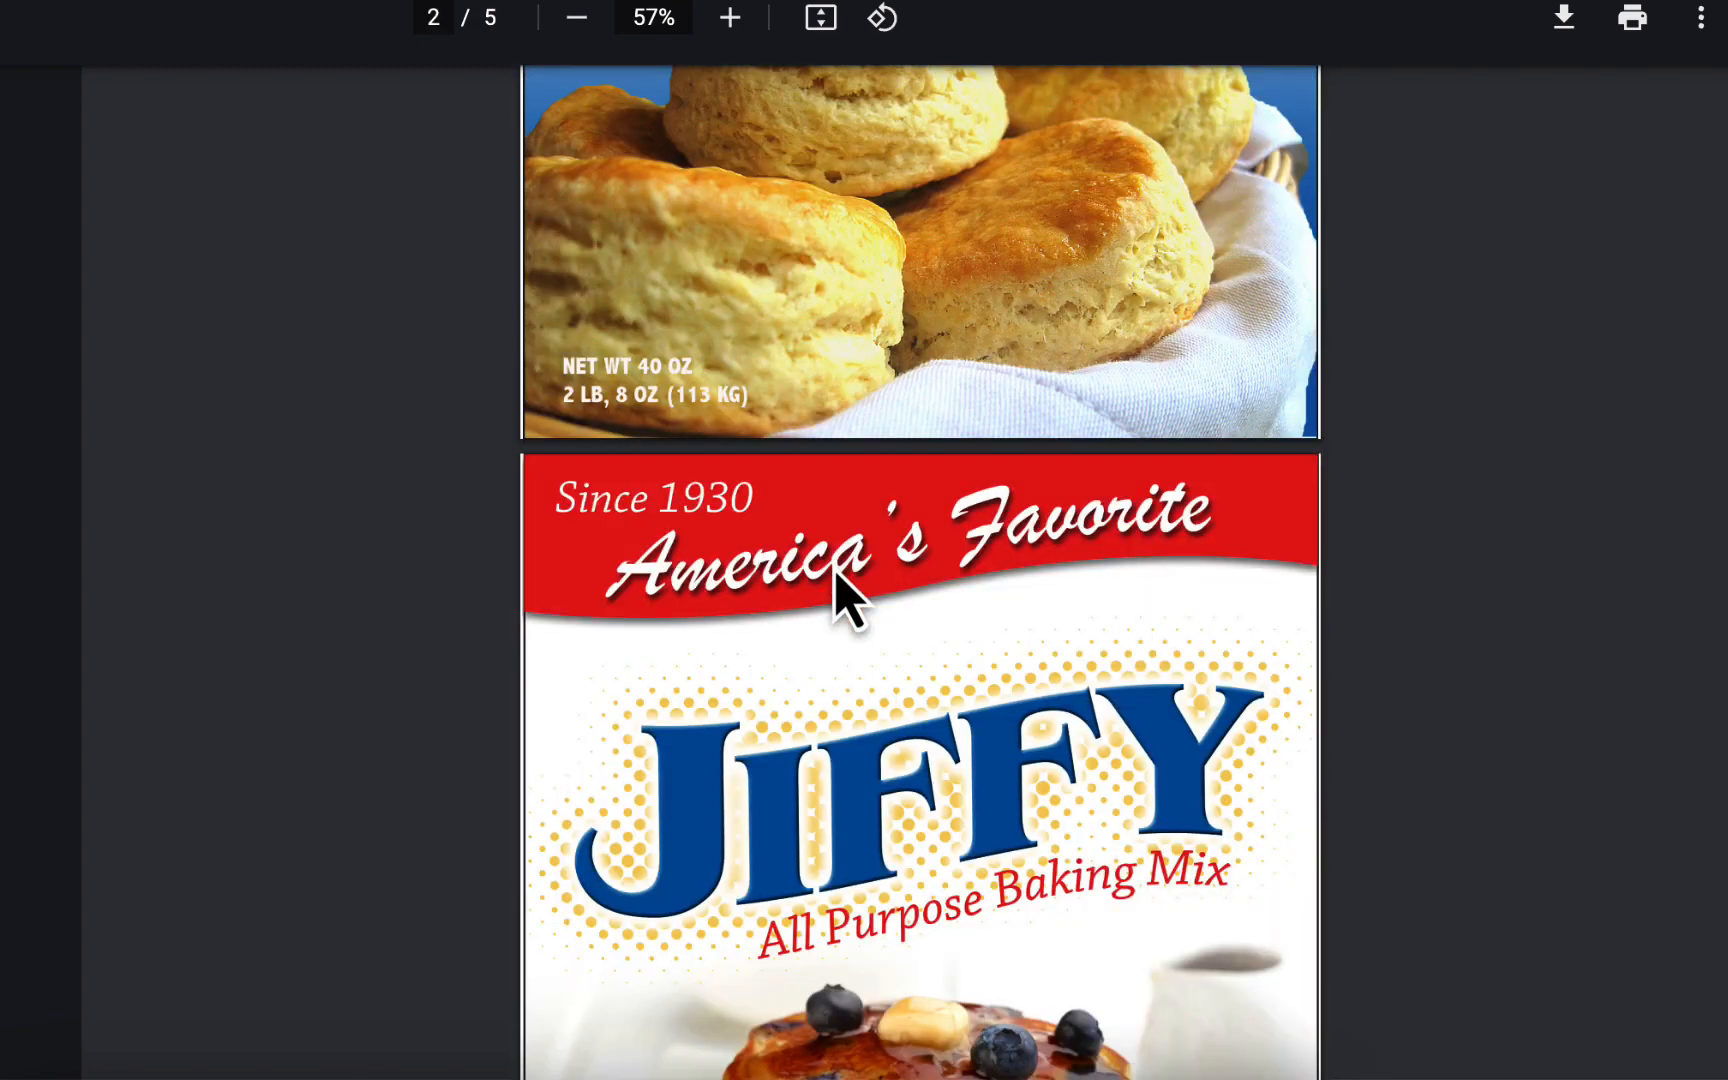
scroll(848, 632, up, 6)
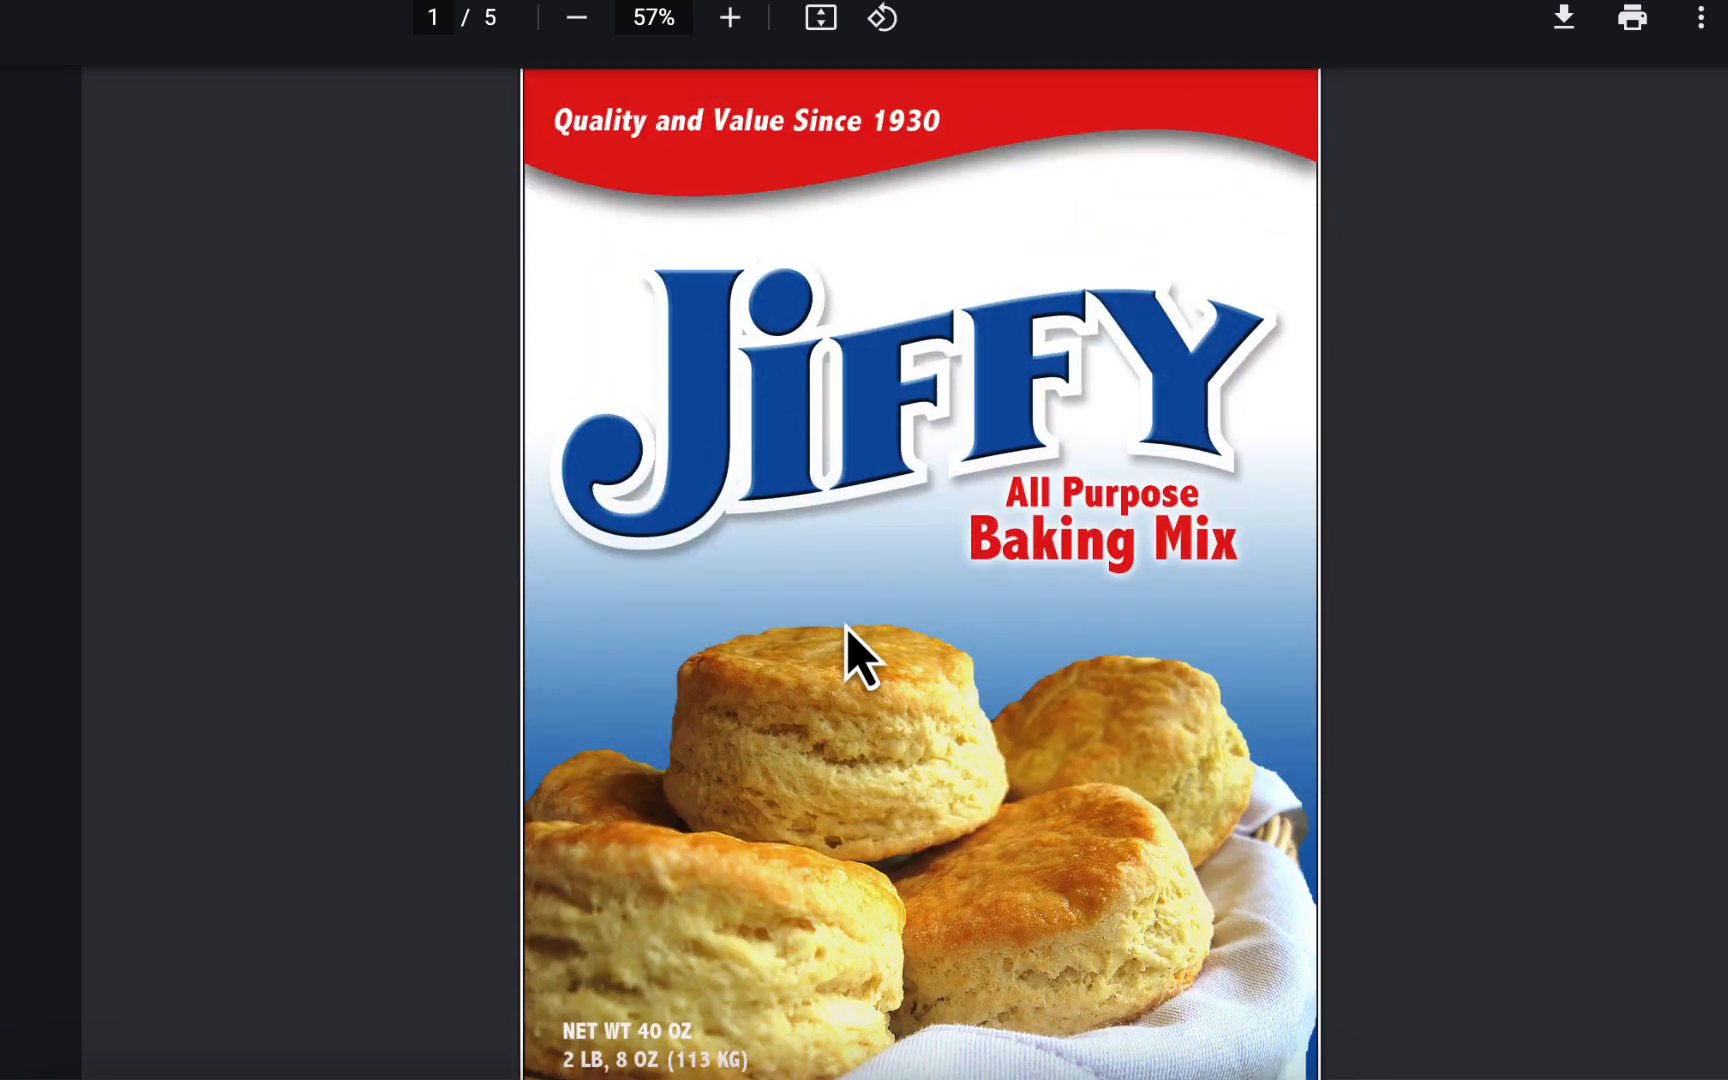
scroll(757, 445, down, 20)
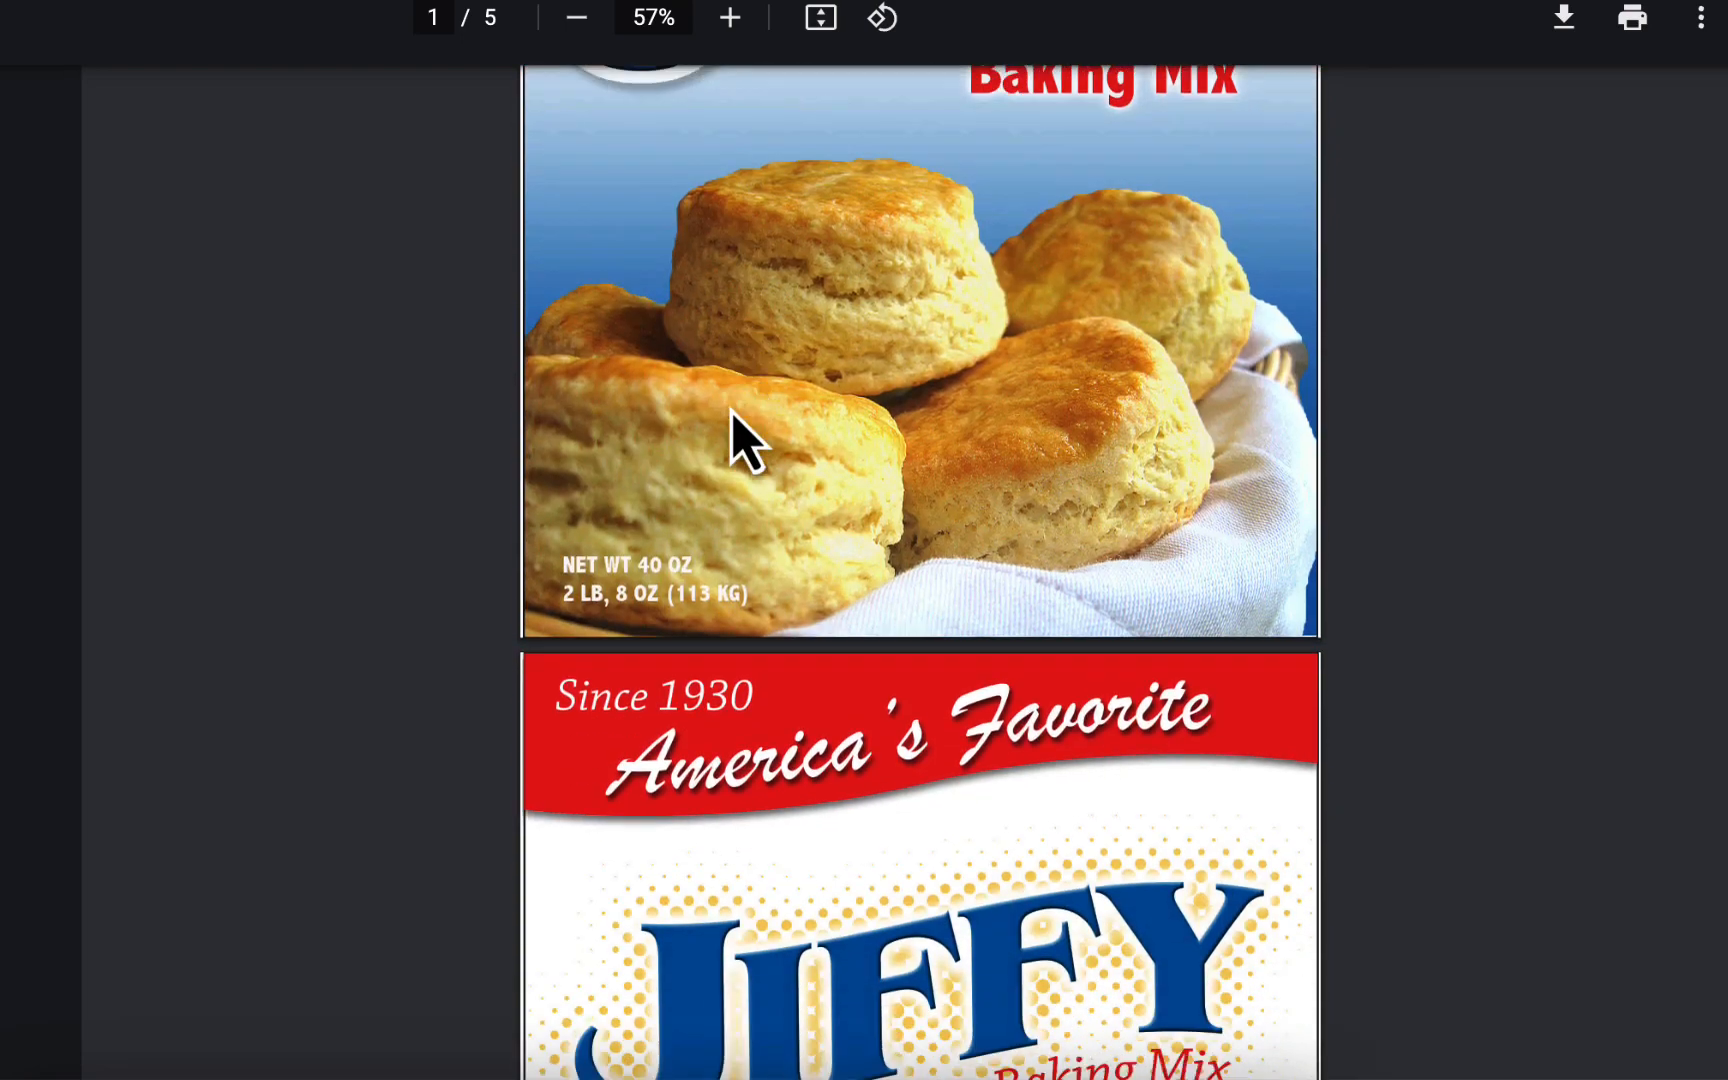
scroll(735, 430, down, 9)
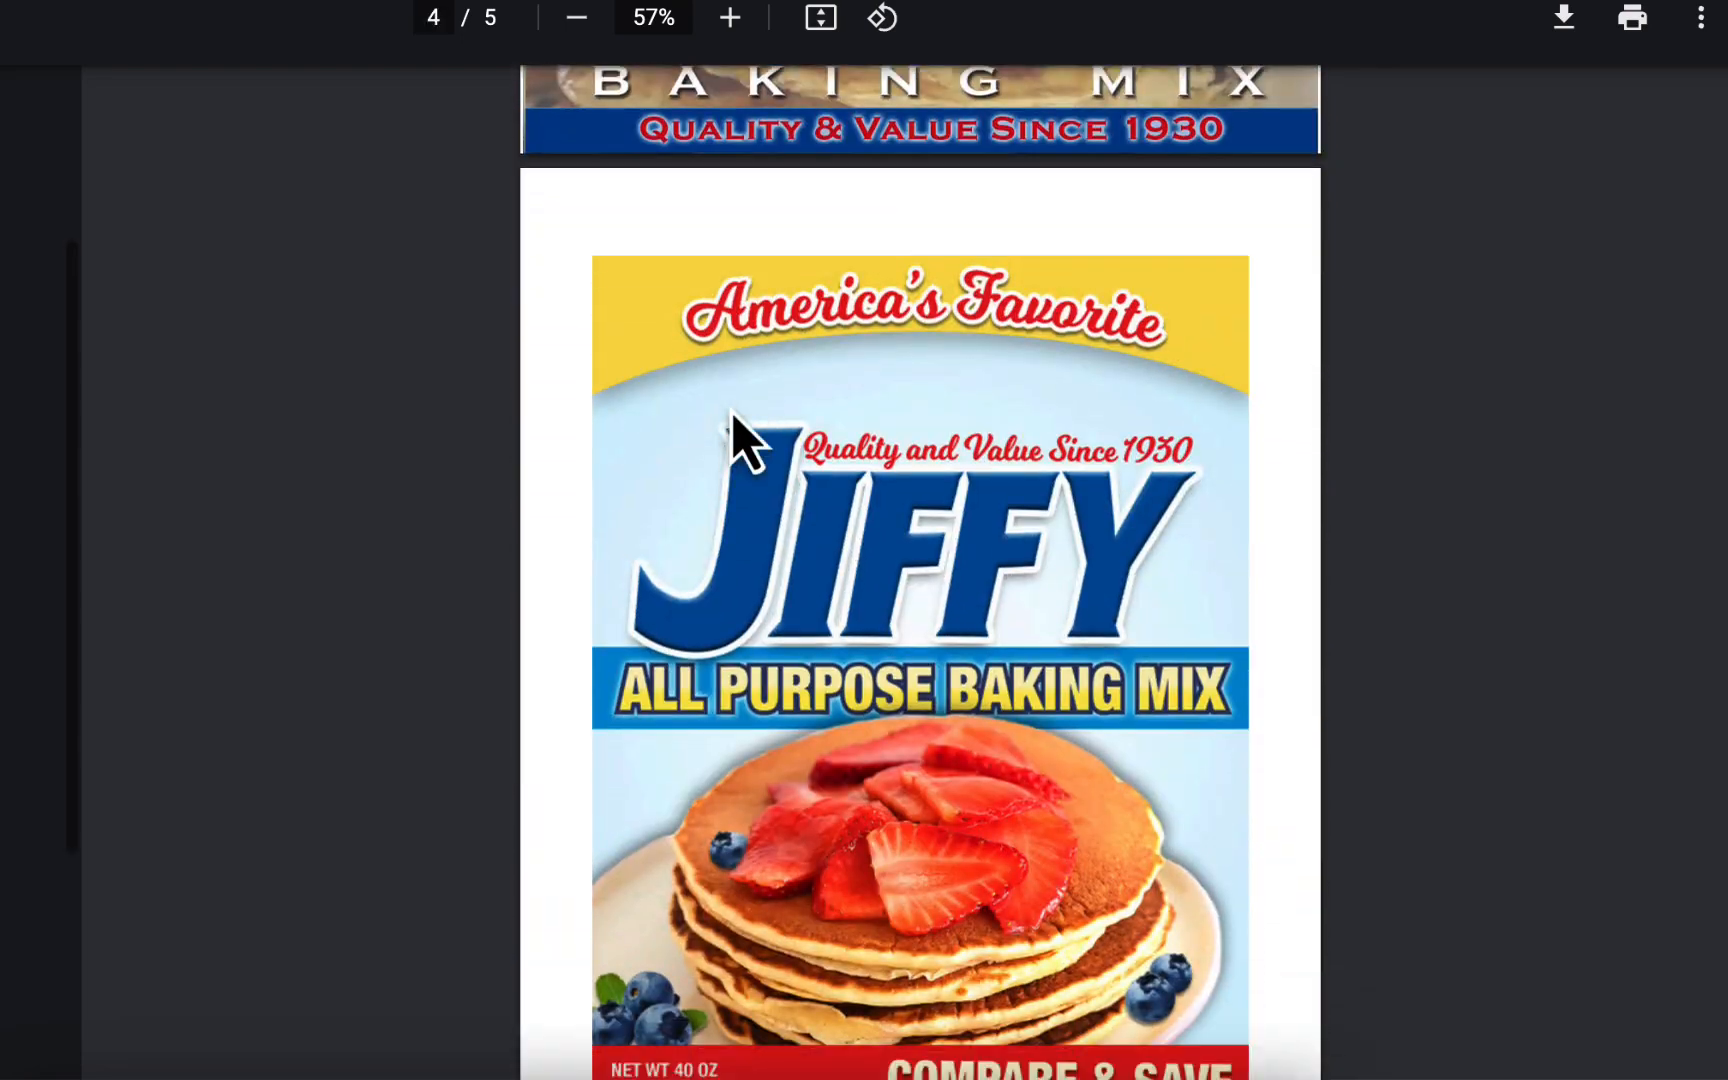
scroll(1172, 815, down, 8)
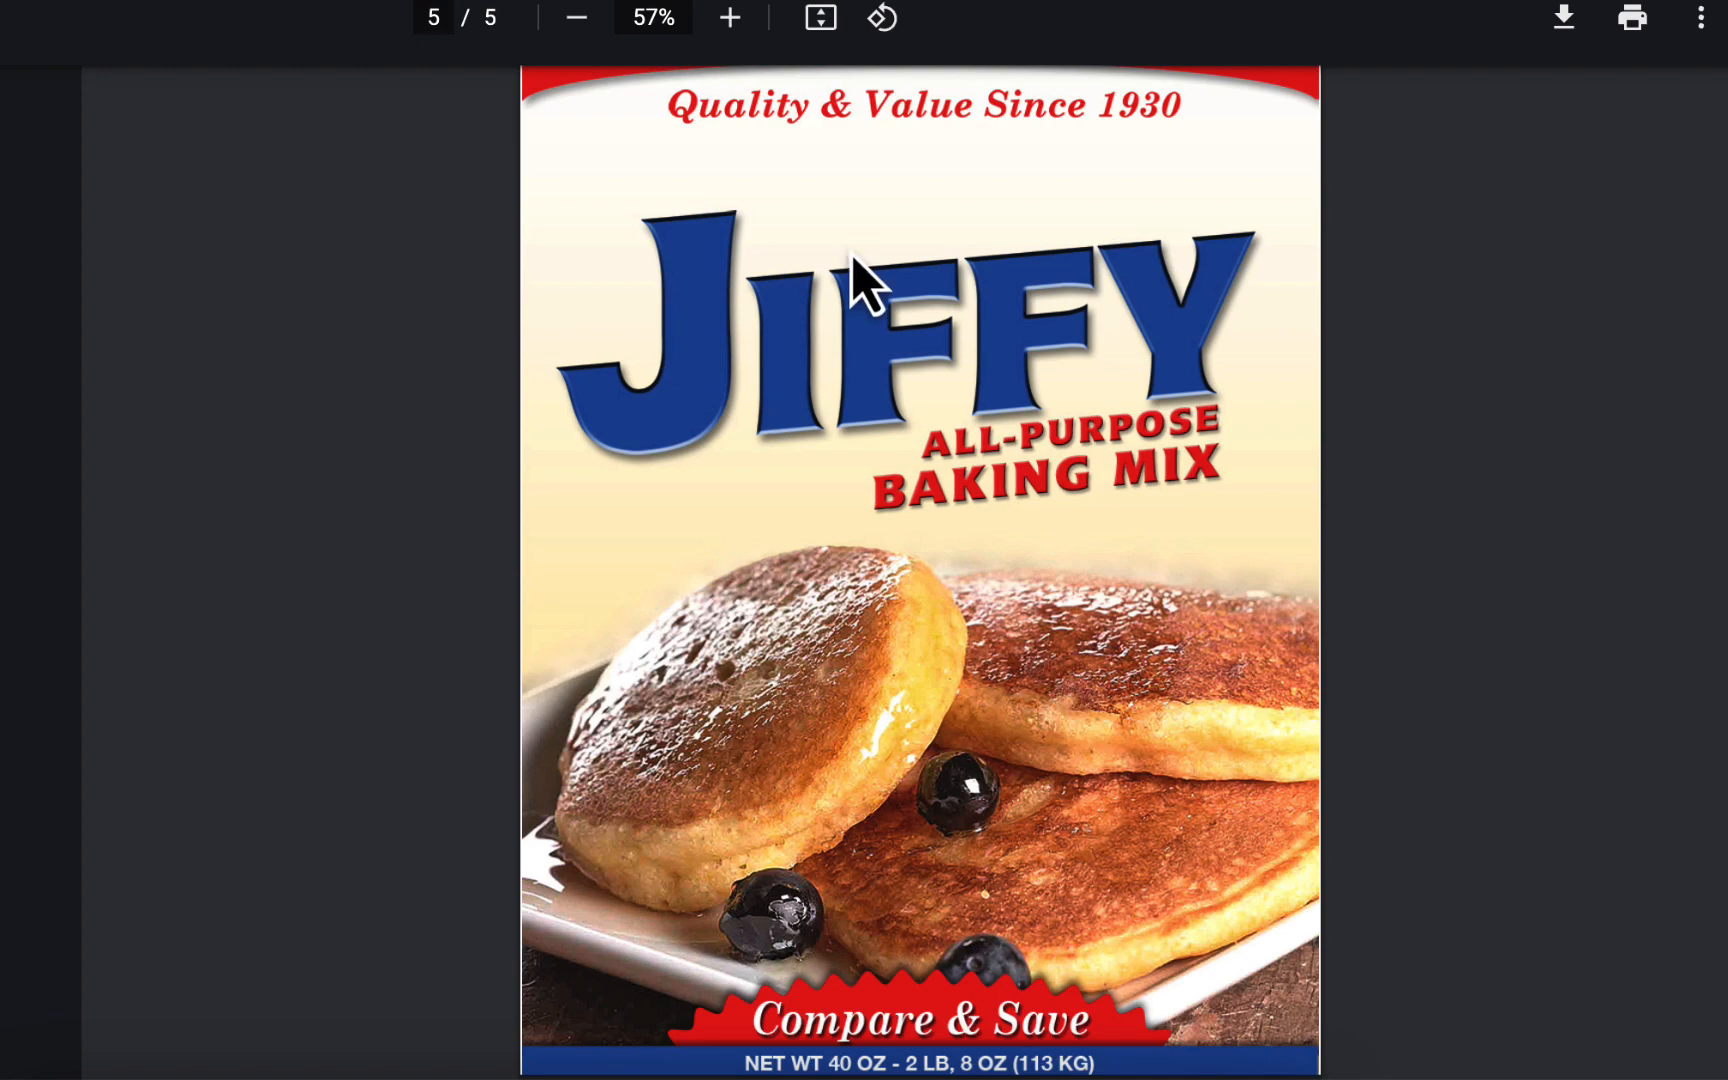
scroll(865, 270, up, 15)
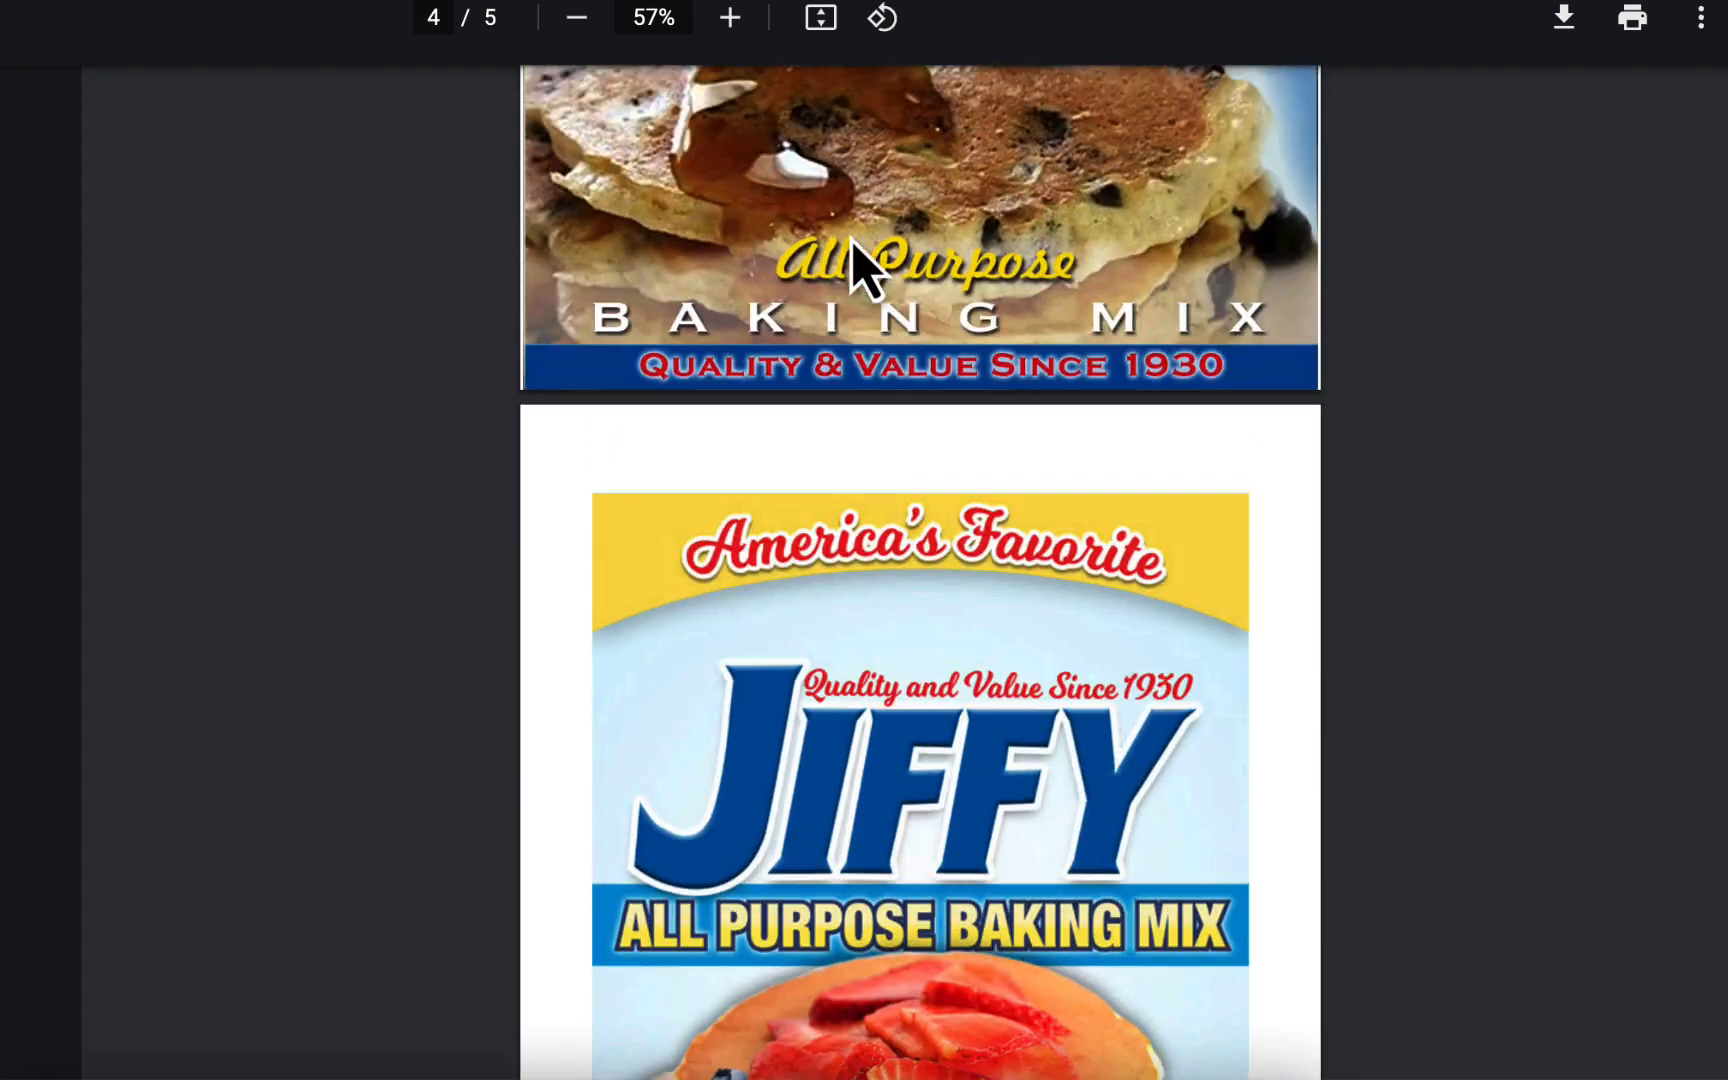
scroll(862, 268, up, 5)
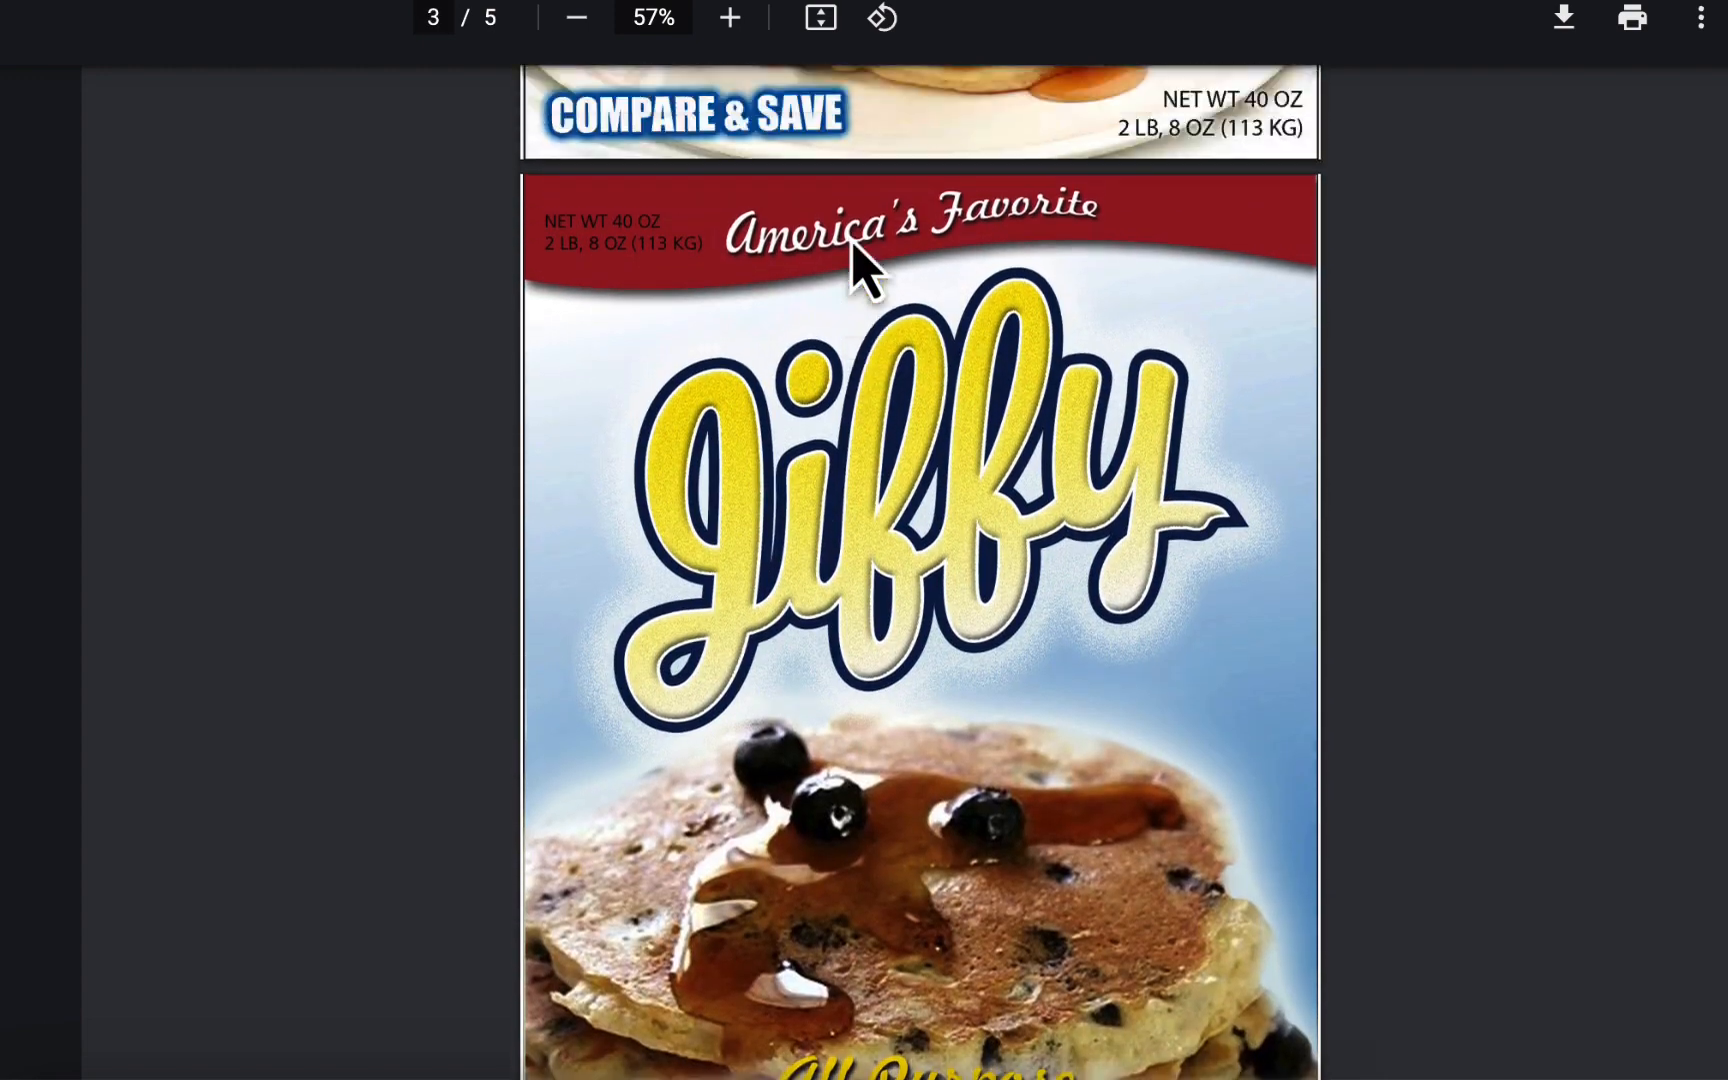
scroll(850, 240, up, 2)
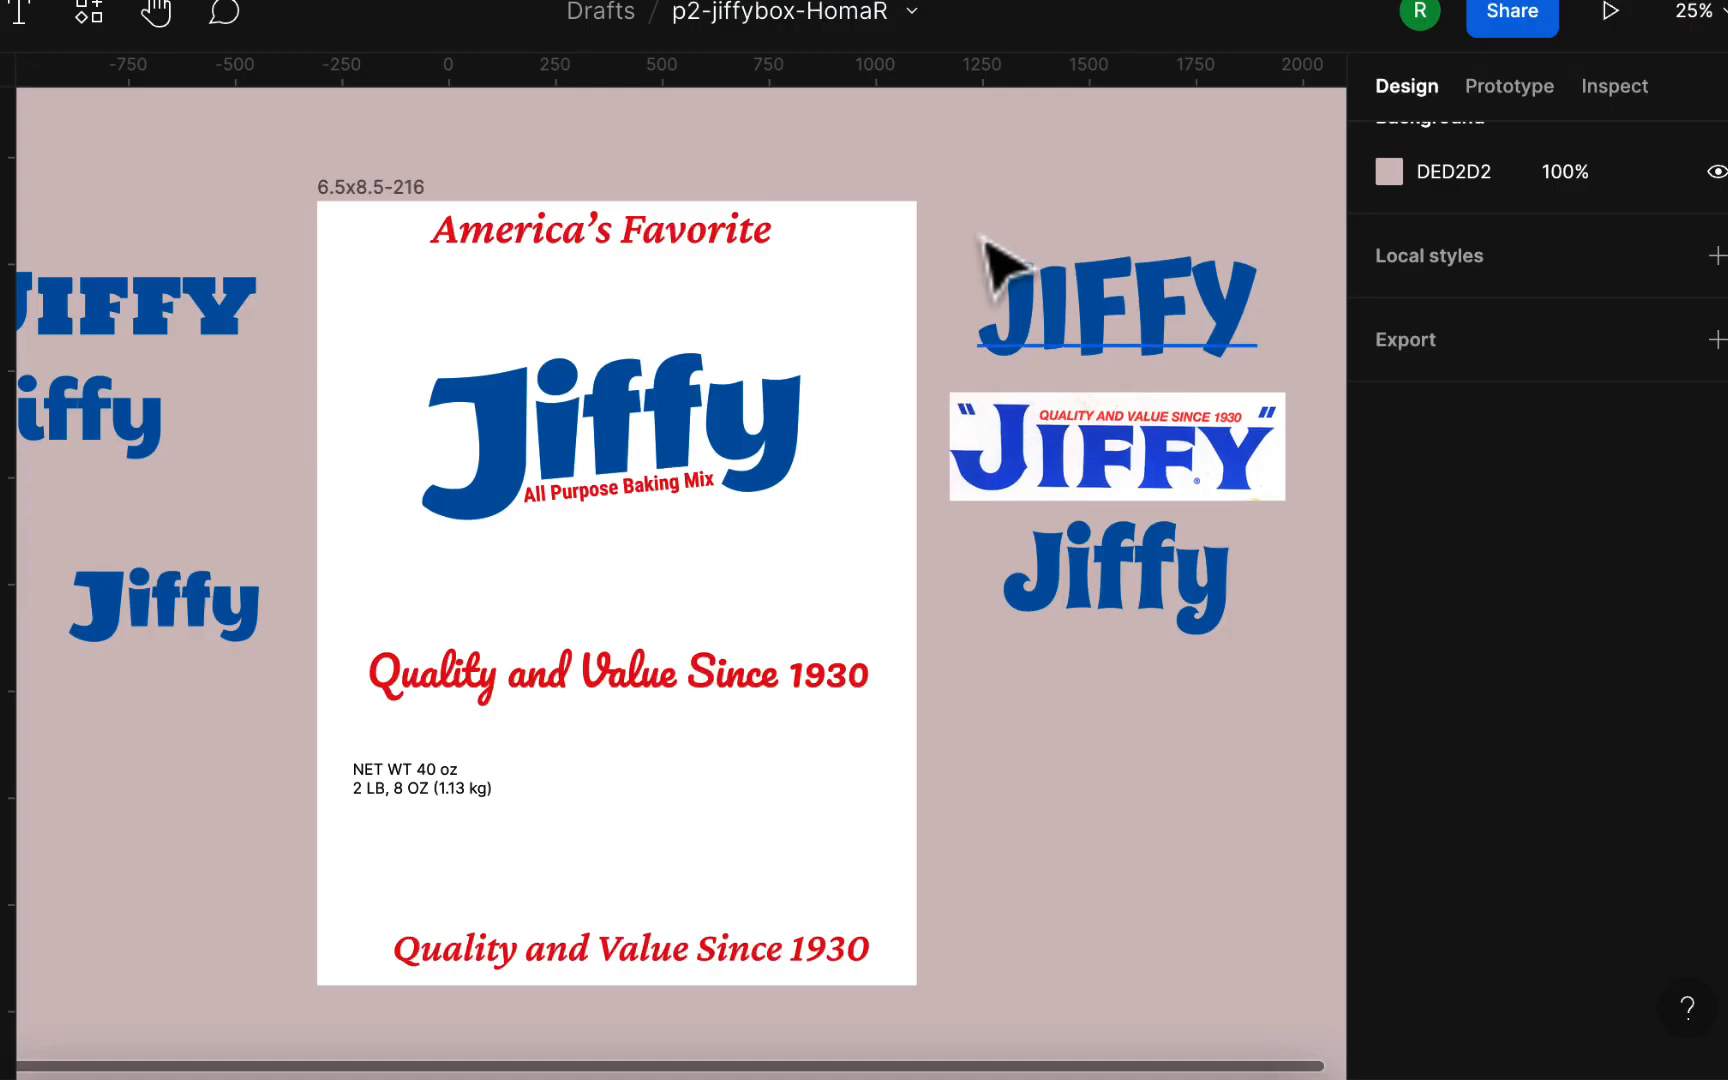
Step: Move the Pacifico tagline off the artboard beneath the alternate logos, and center the Crimson Pro tagline near the box's bottom edge
drag(636, 698, 1206, 790)
click(1060, 960)
mouse_move(771, 970)
mouse_down()
mouse_move(733, 983)
mouse_move(785, 995)
mouse_up()
Step: Move "America's Favorite" just below the Jiffy logo and raise the Crimson Pro tagline slightly from the box's bottom edge
click(733, 230)
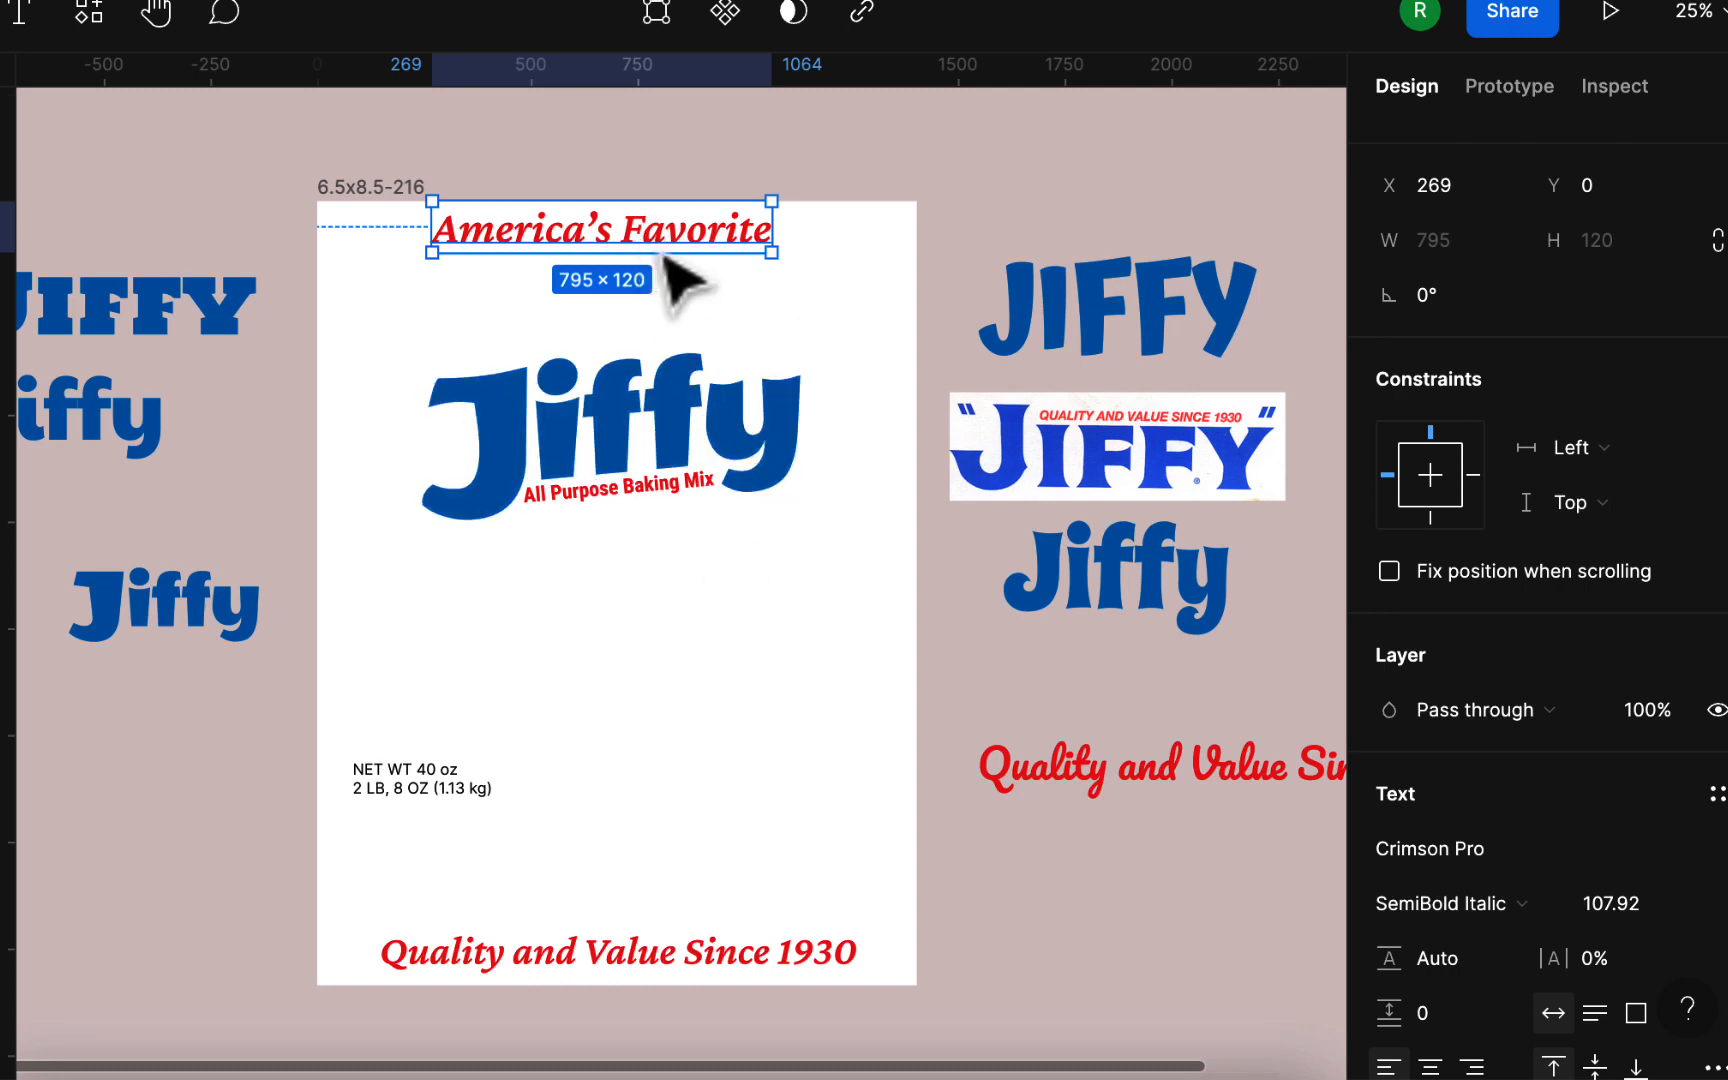
drag(665, 252, 667, 604)
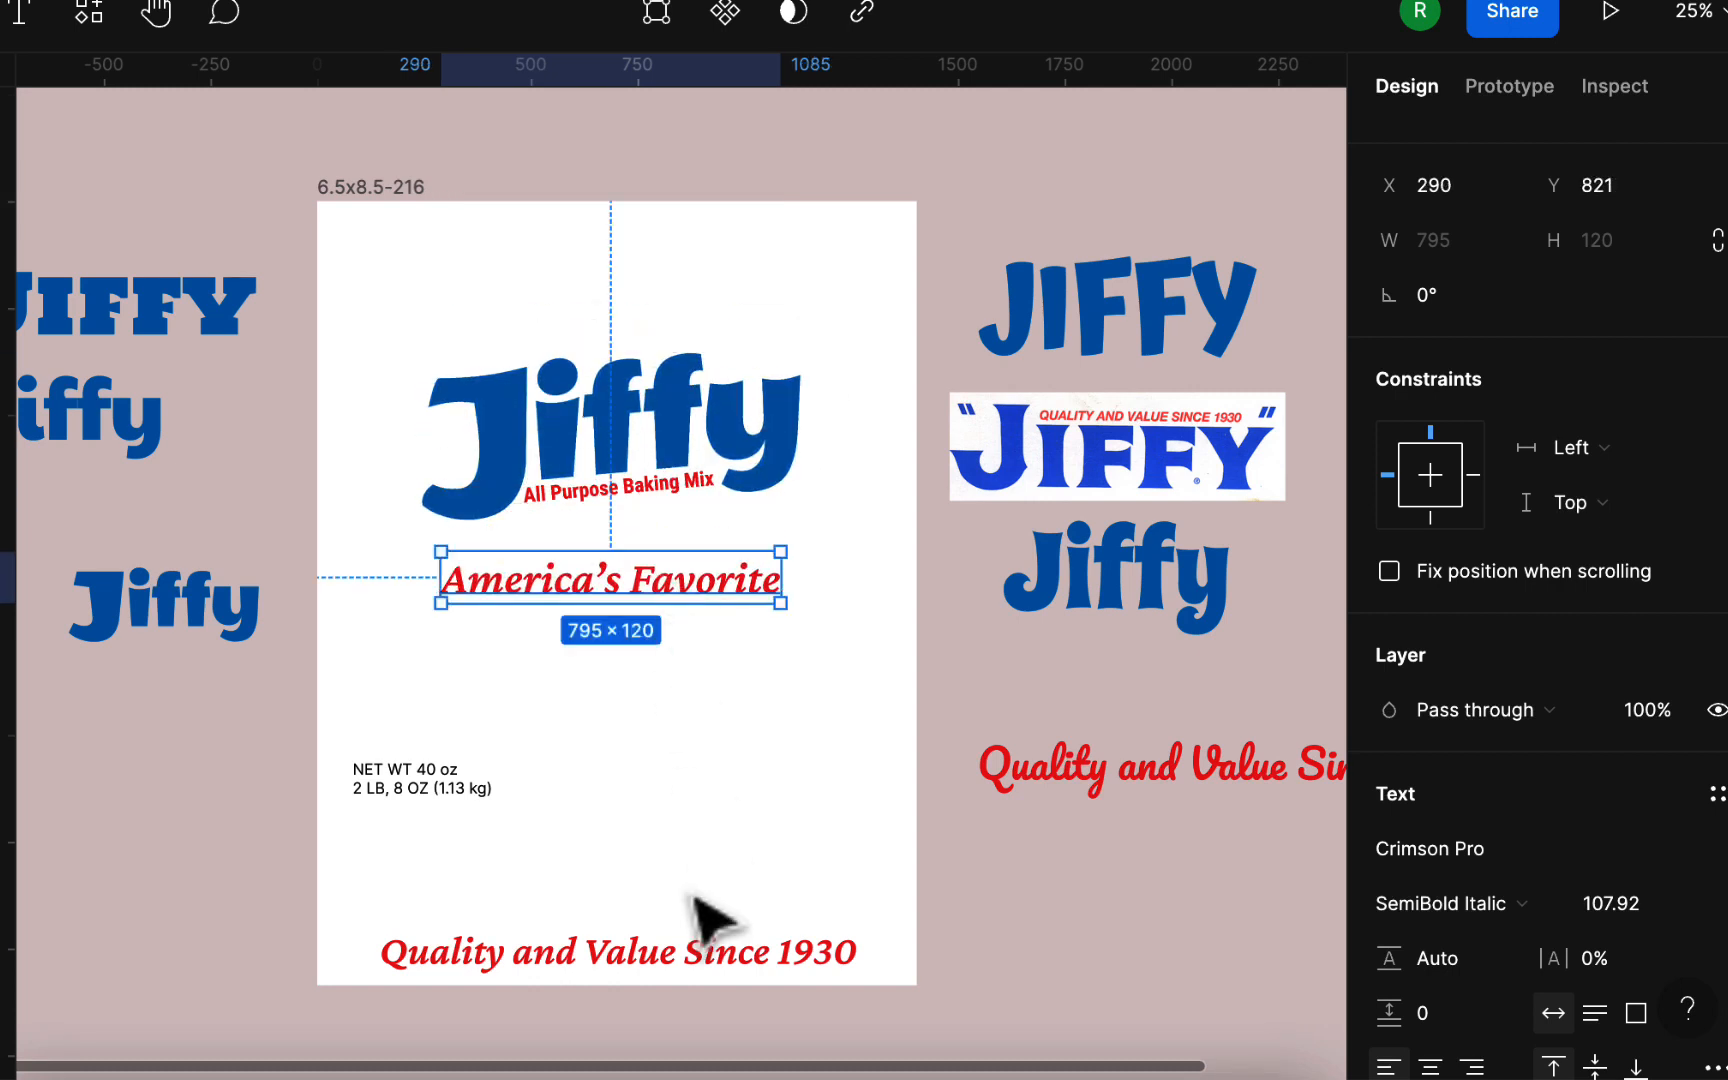
click(688, 965)
drag(688, 968, 694, 888)
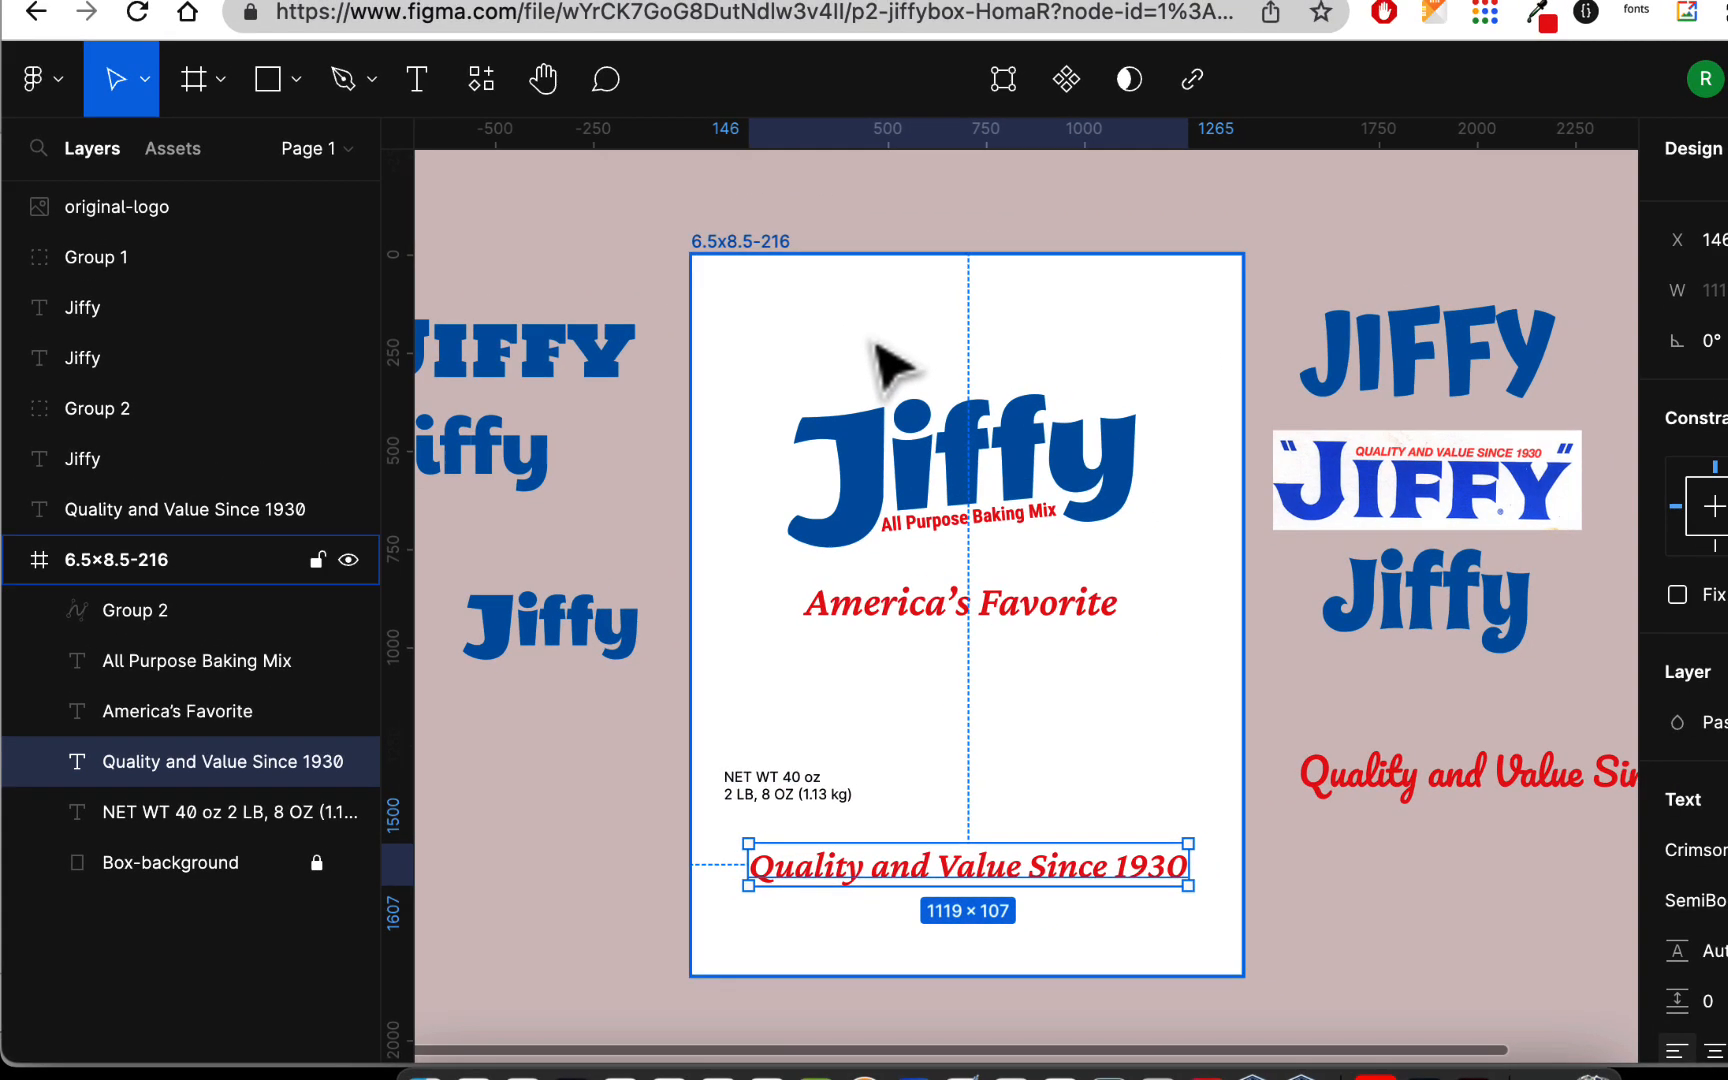
Step: Draw a rectangle spanning the full width of the box's top edge, 1404 × 180
key(super+=)
scroll(872, 344, up, 4)
scroll(872, 344, left, 2)
scroll(872, 344, right, 2)
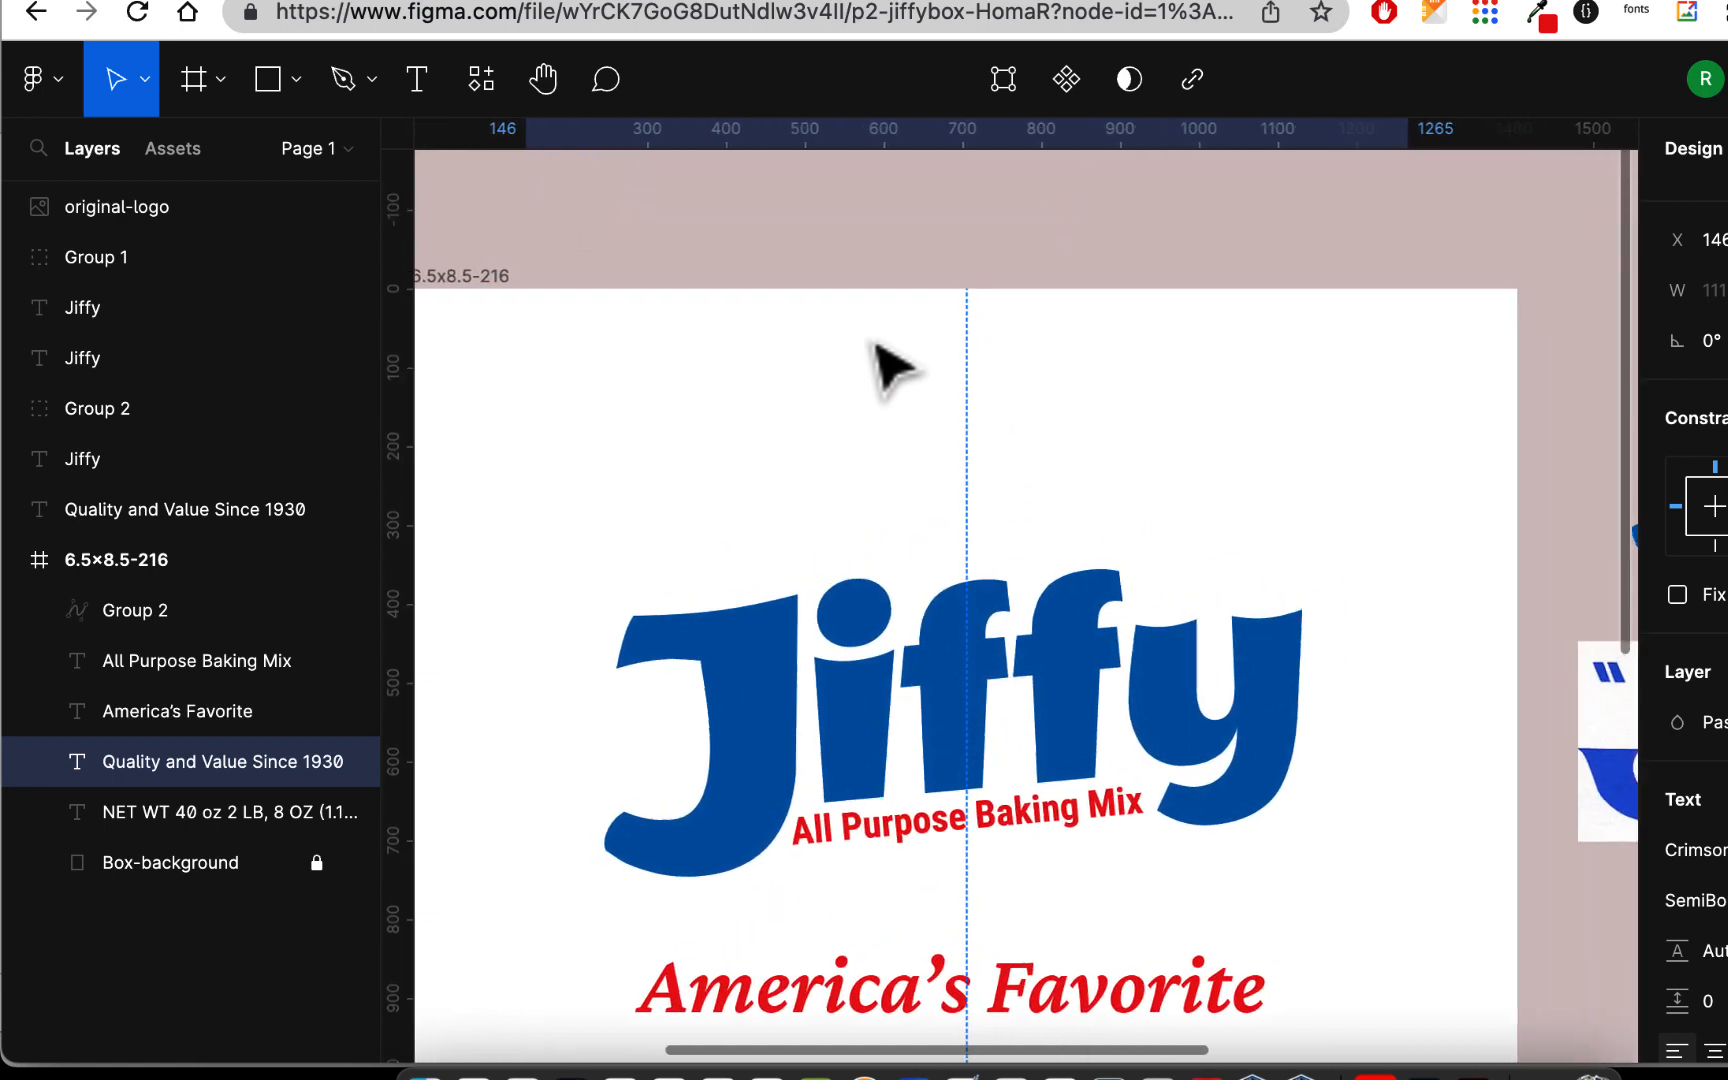
scroll(890, 368, down, 3)
scroll(890, 368, left, 4)
click(272, 86)
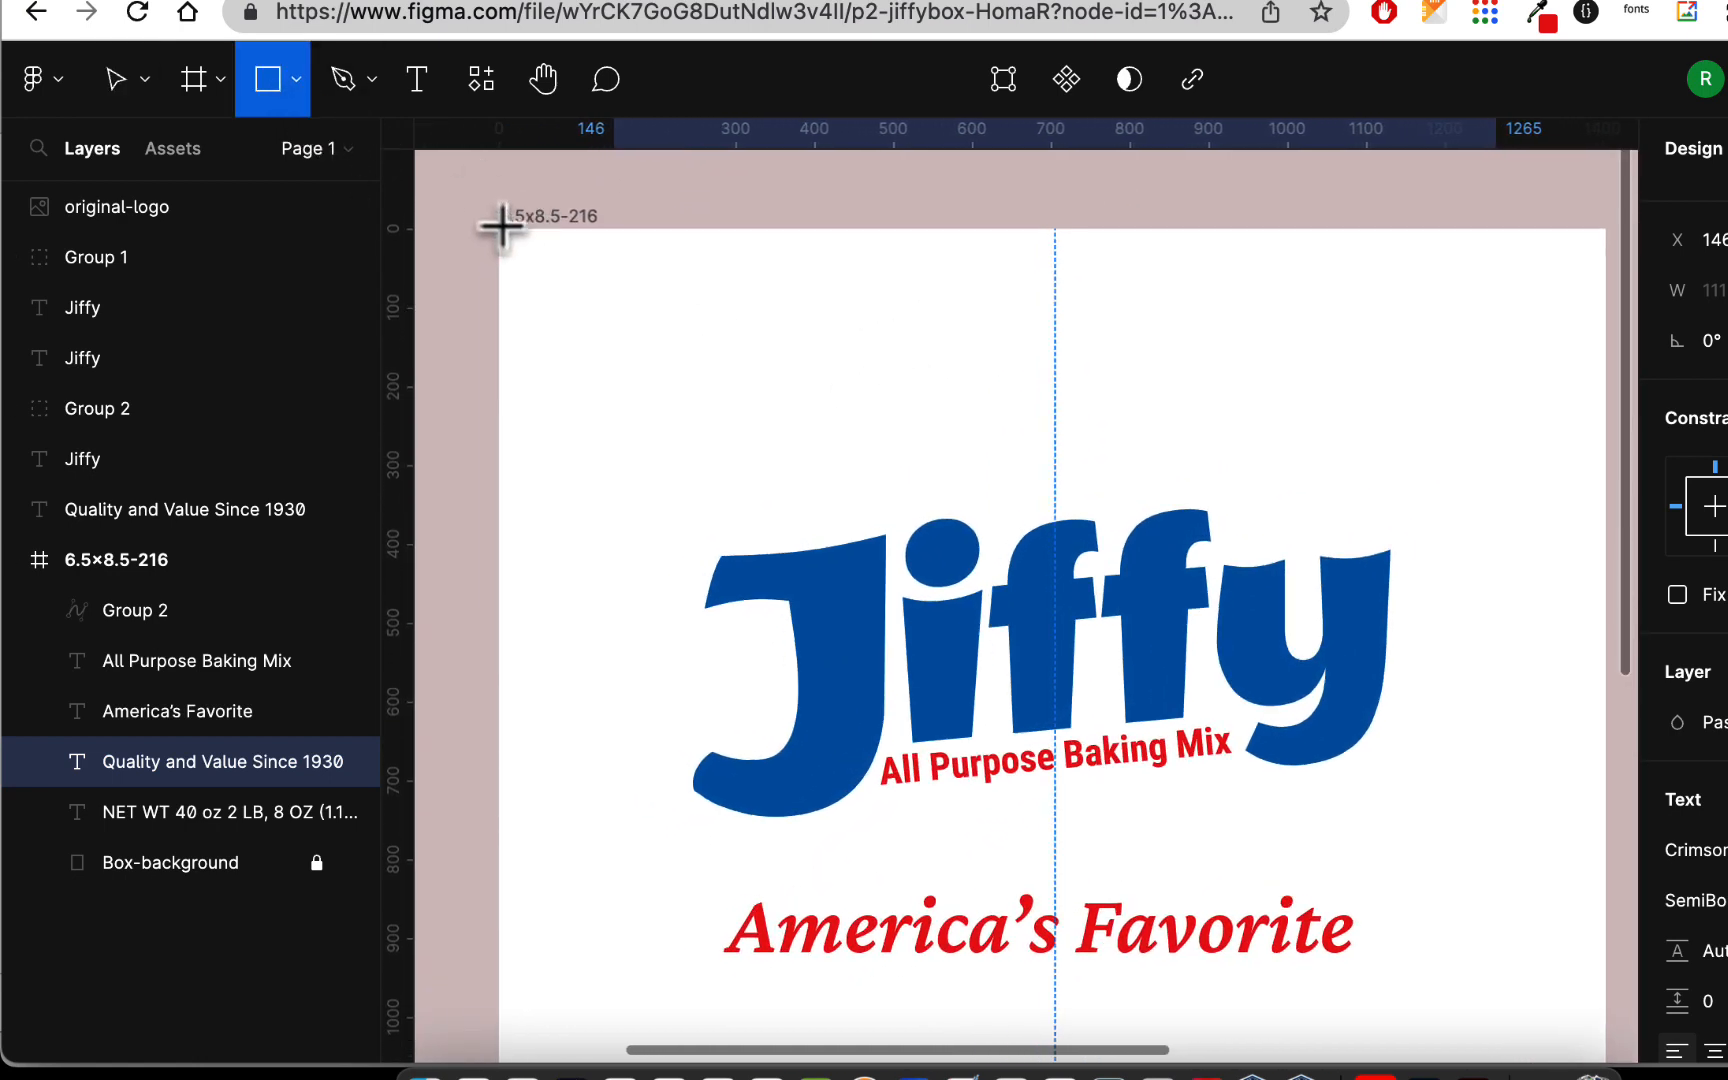
mouse_move(498, 230)
mouse_down()
mouse_move(950, 373)
mouse_move(1602, 406)
mouse_up()
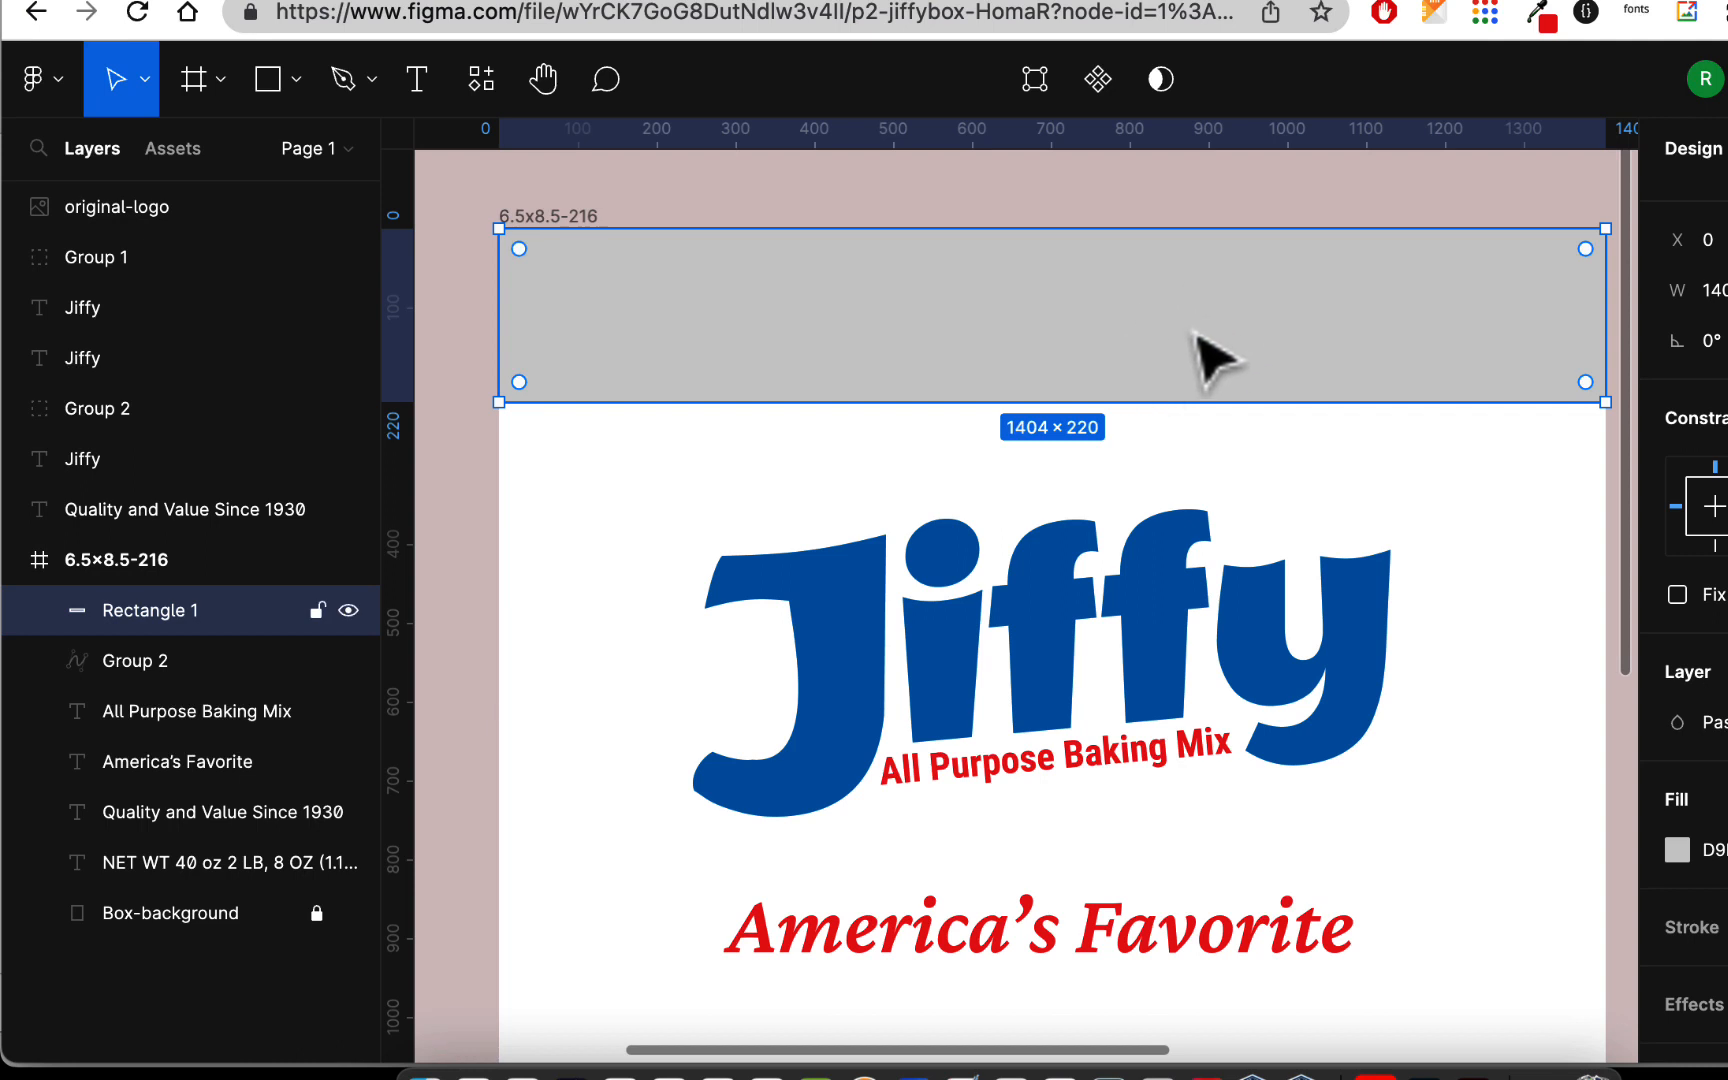
mouse_move(1062, 403)
mouse_down()
mouse_move(1061, 350)
mouse_move(1062, 373)
mouse_up()
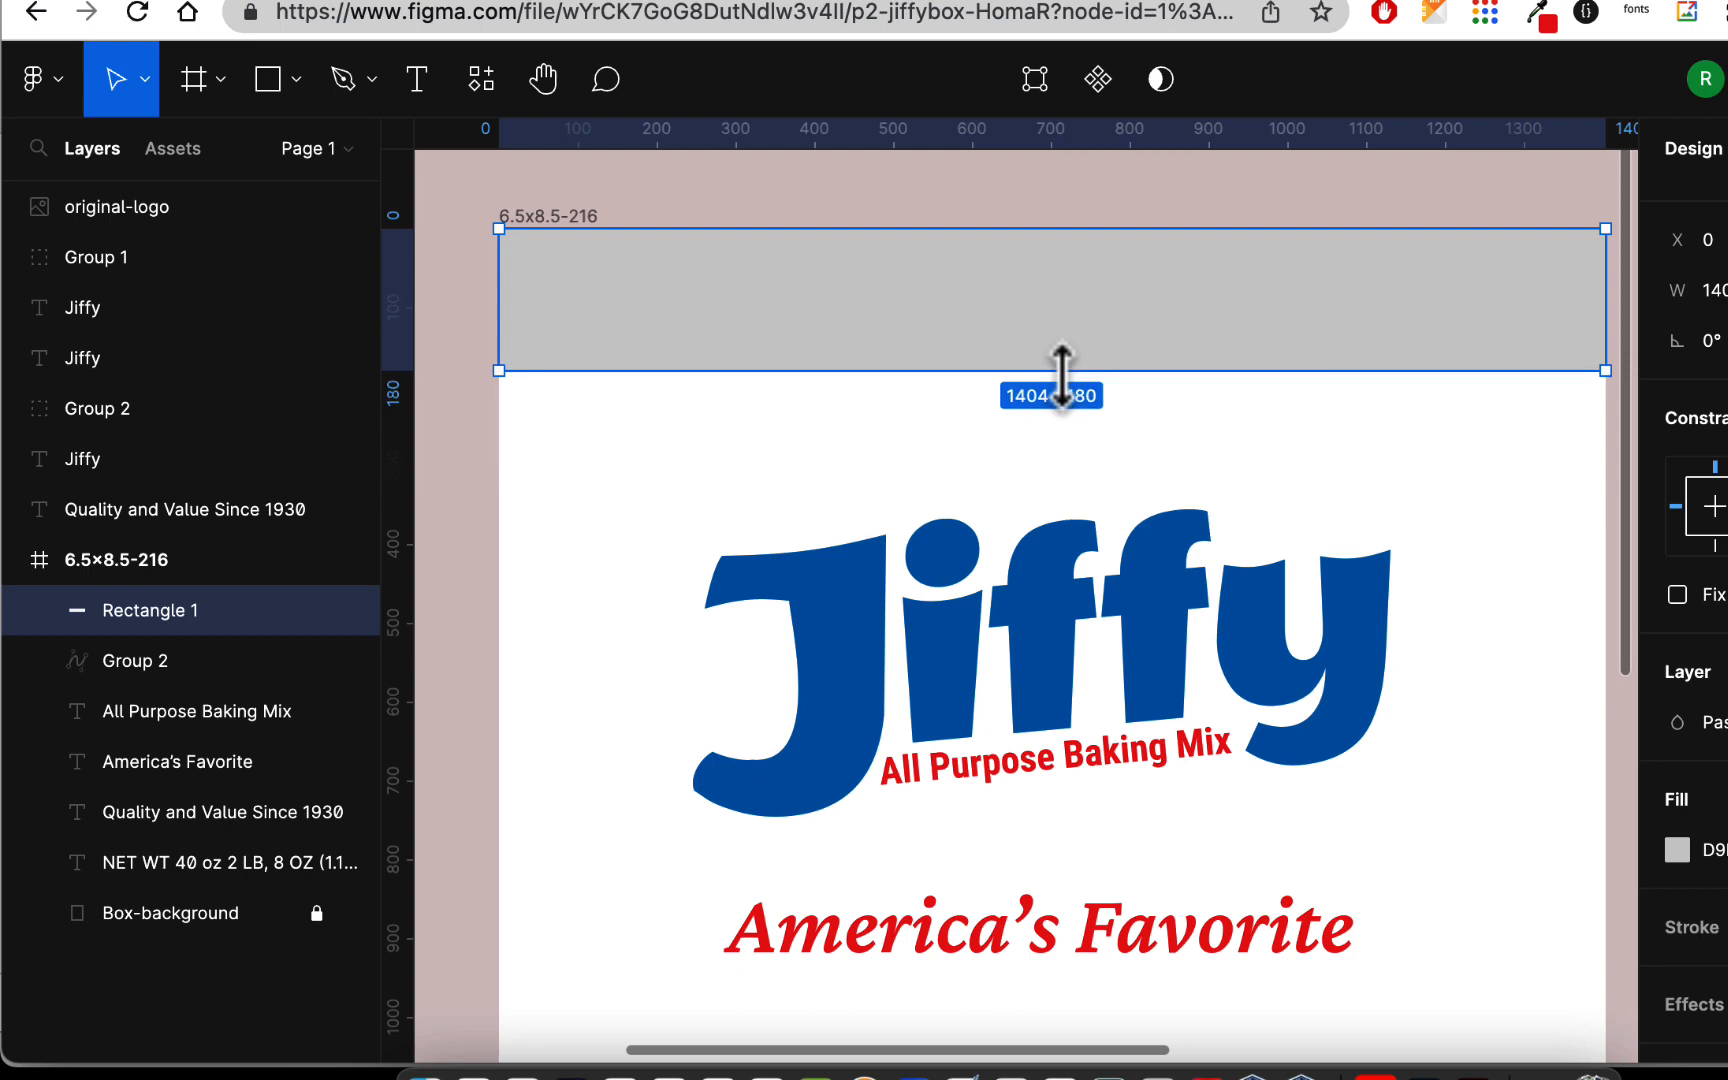
Step: Flatten the new rectangle at the box's top edge into a vector shape
right_click(940, 280)
click(1018, 384)
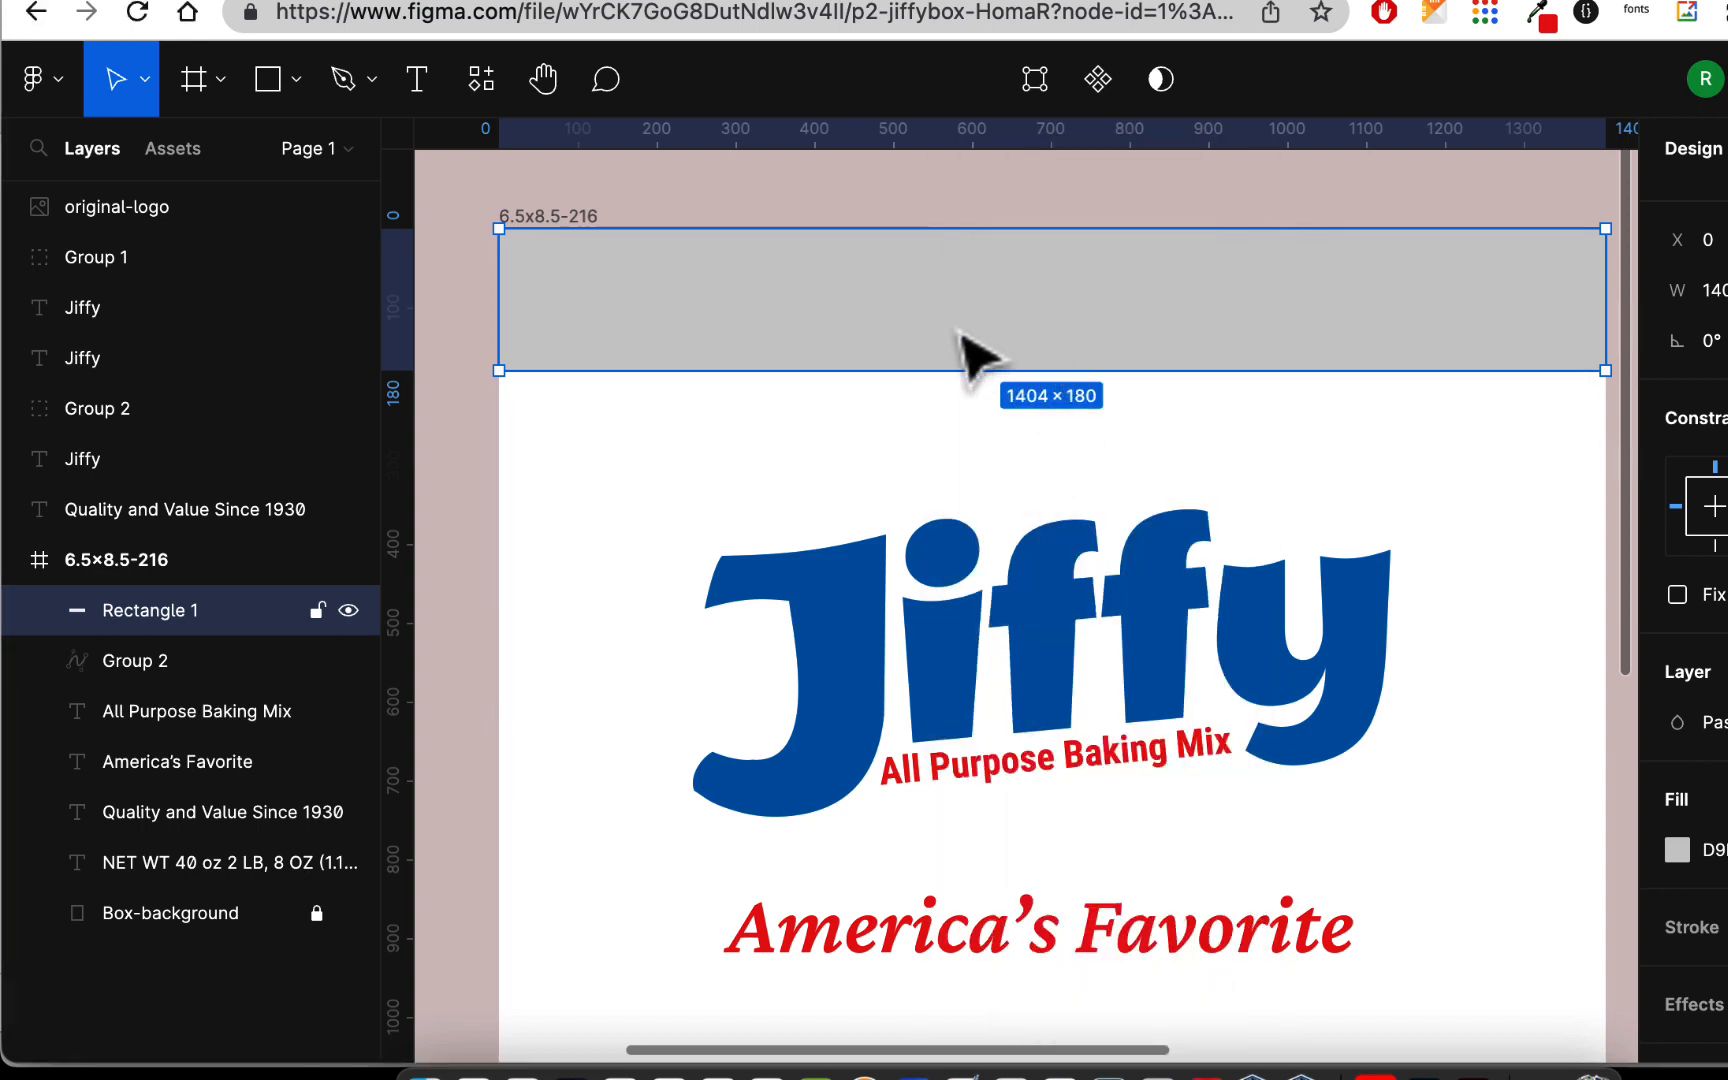
right_click(872, 343)
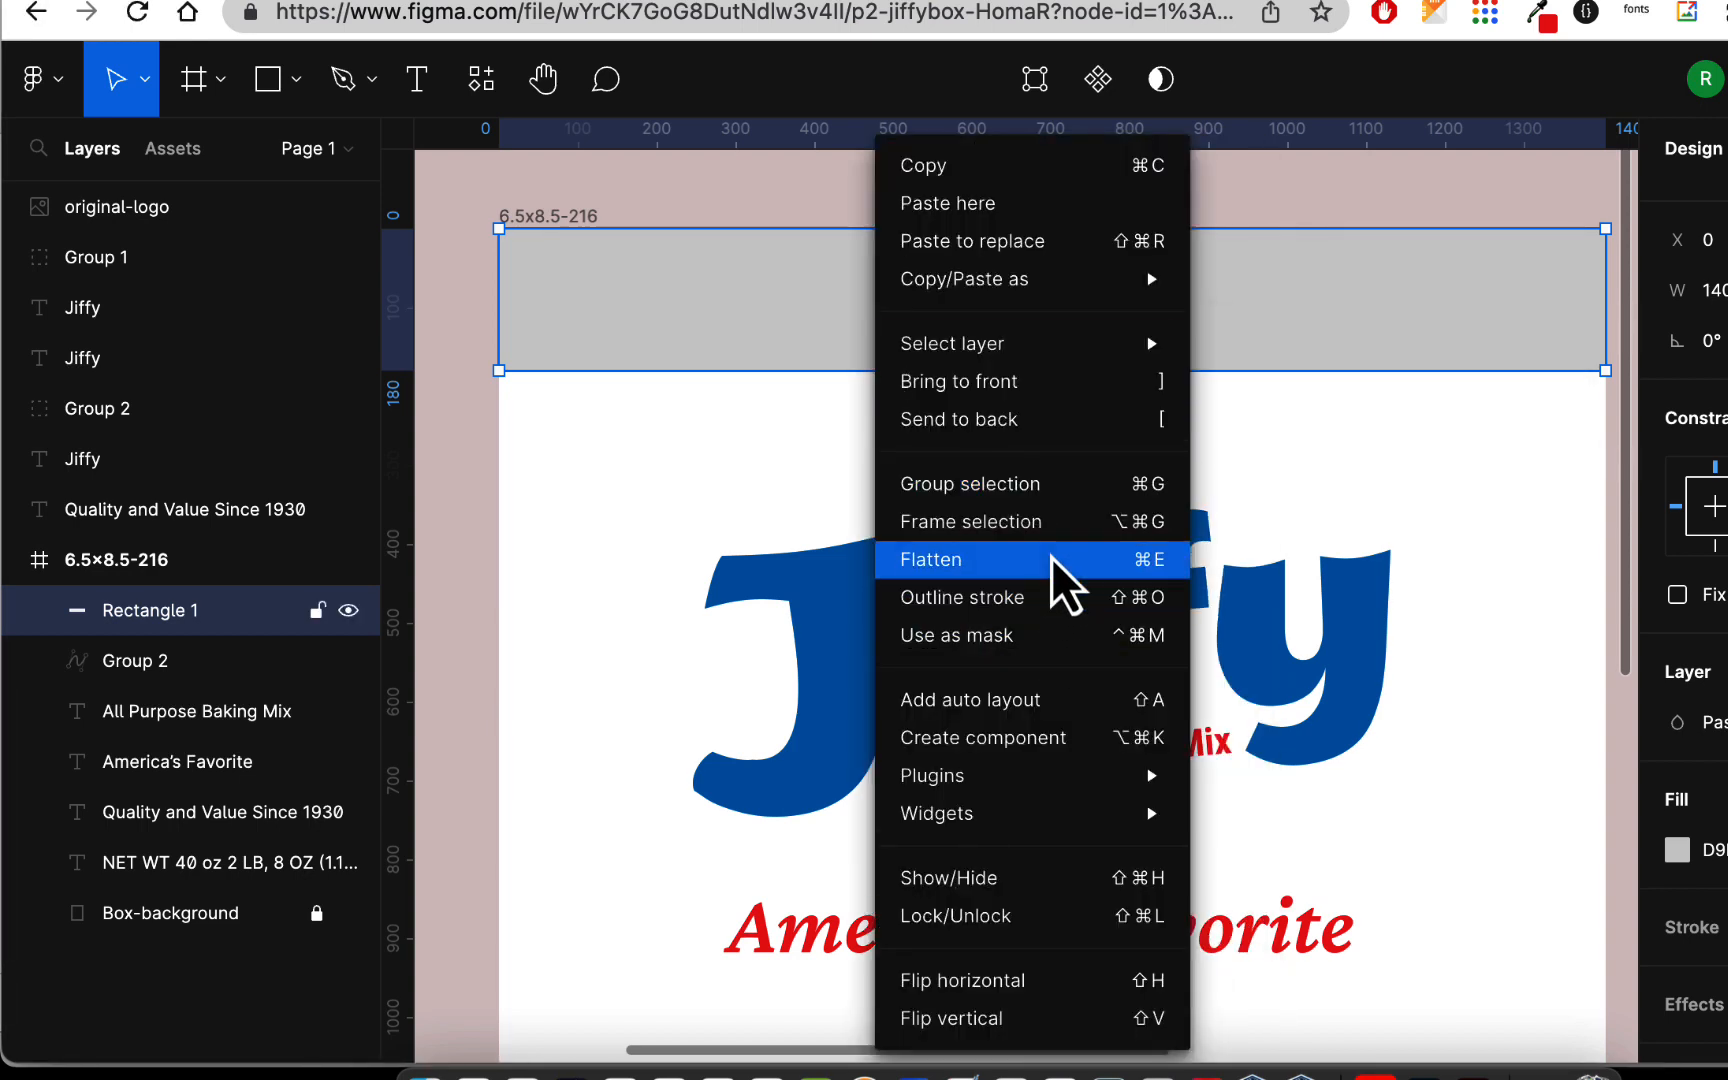
click(1060, 563)
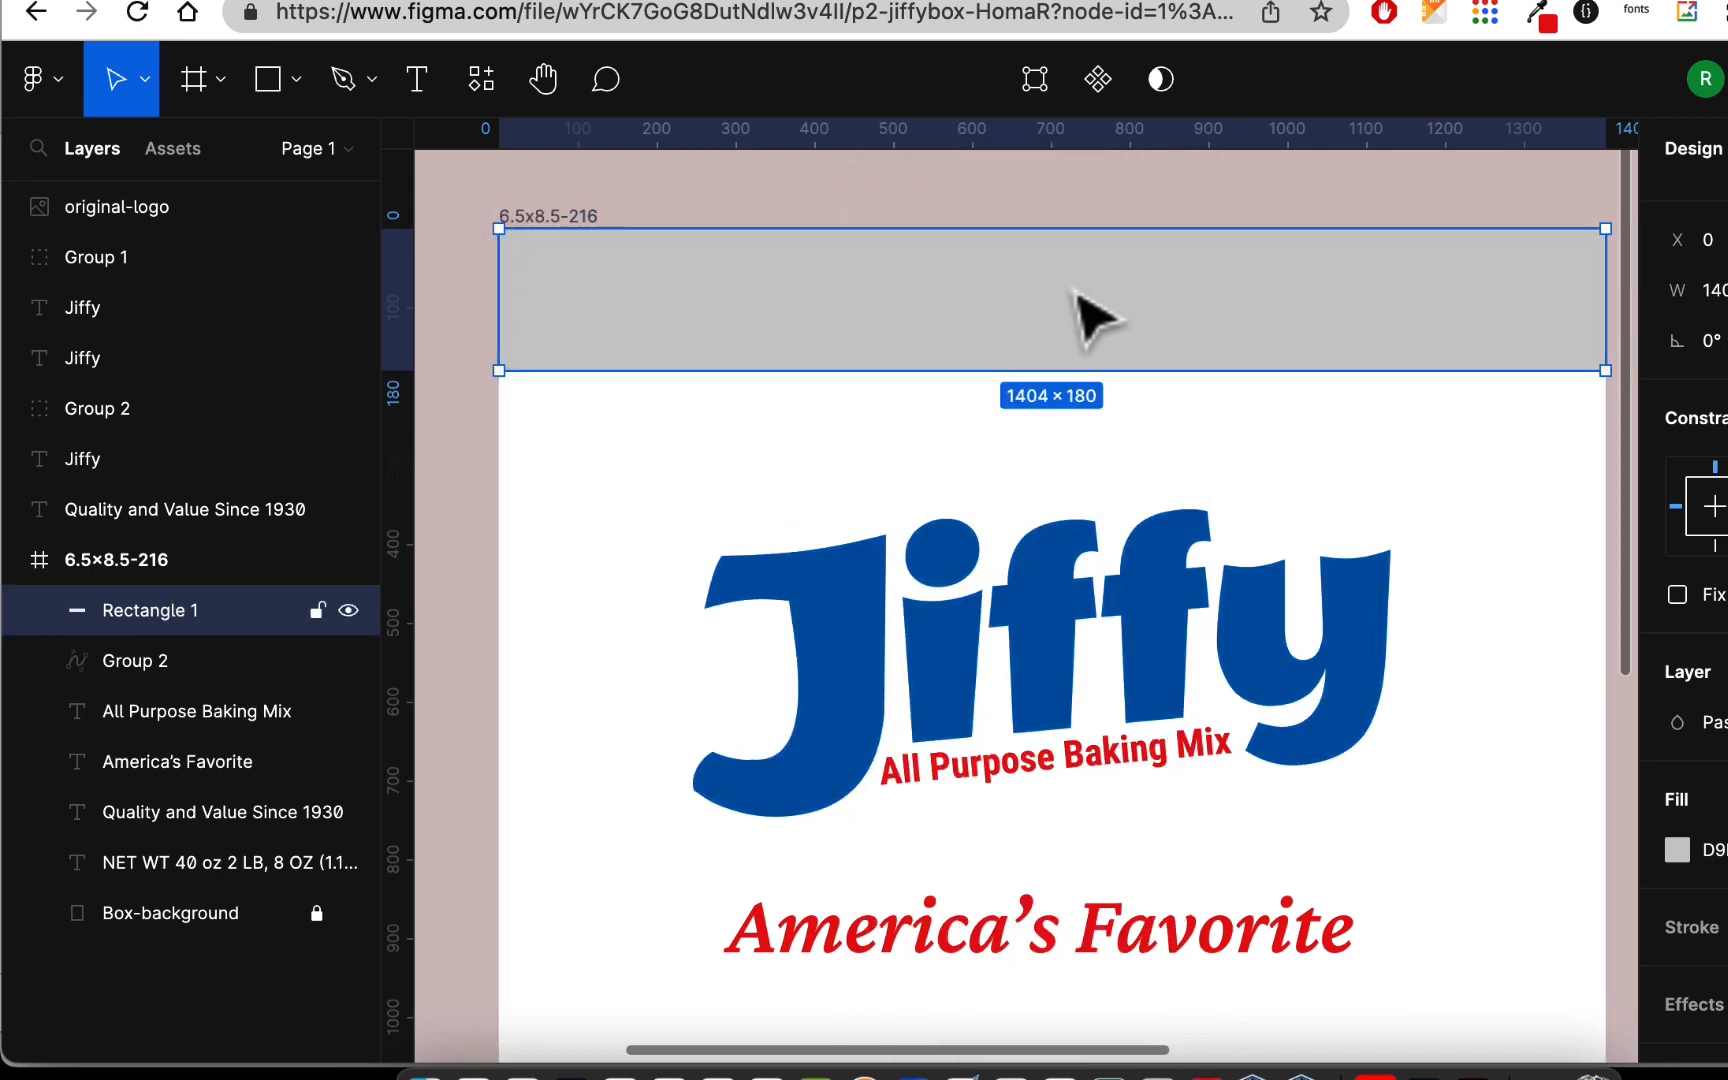
Step: Bend the shape's lower edge upward into a shallow, centered arch and finish editing the vector
click(1036, 80)
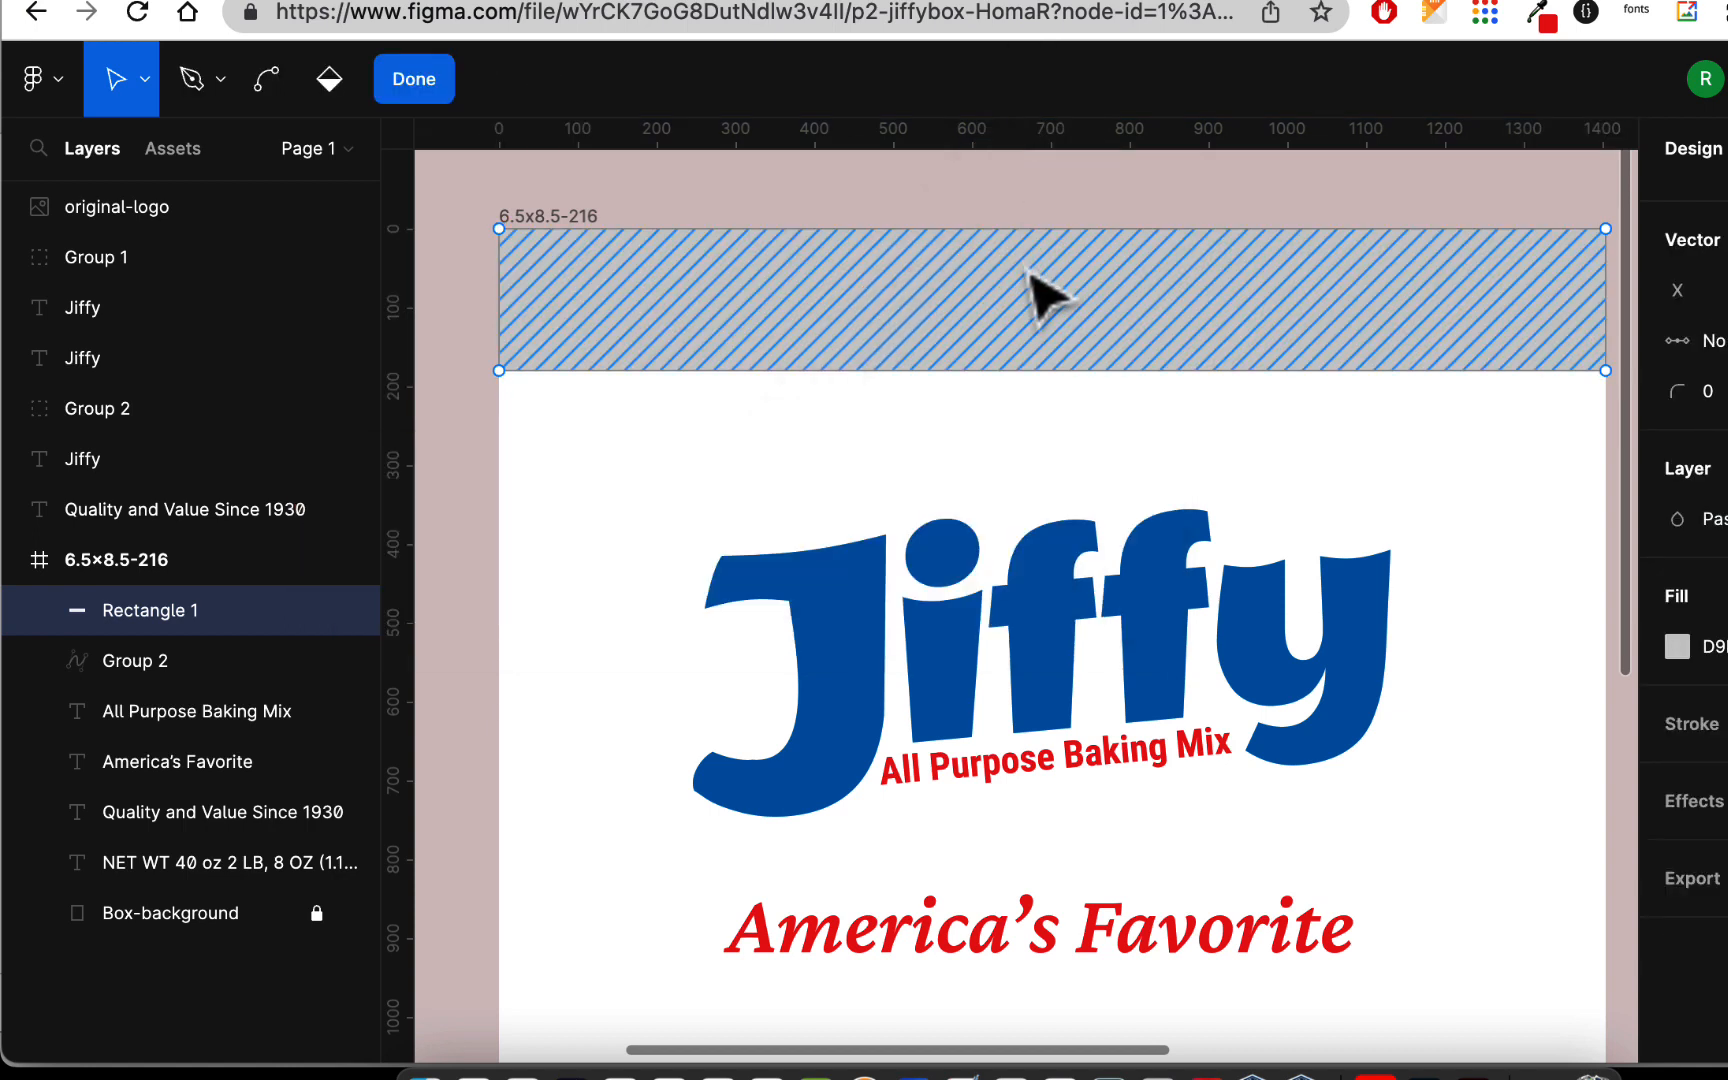
click(270, 78)
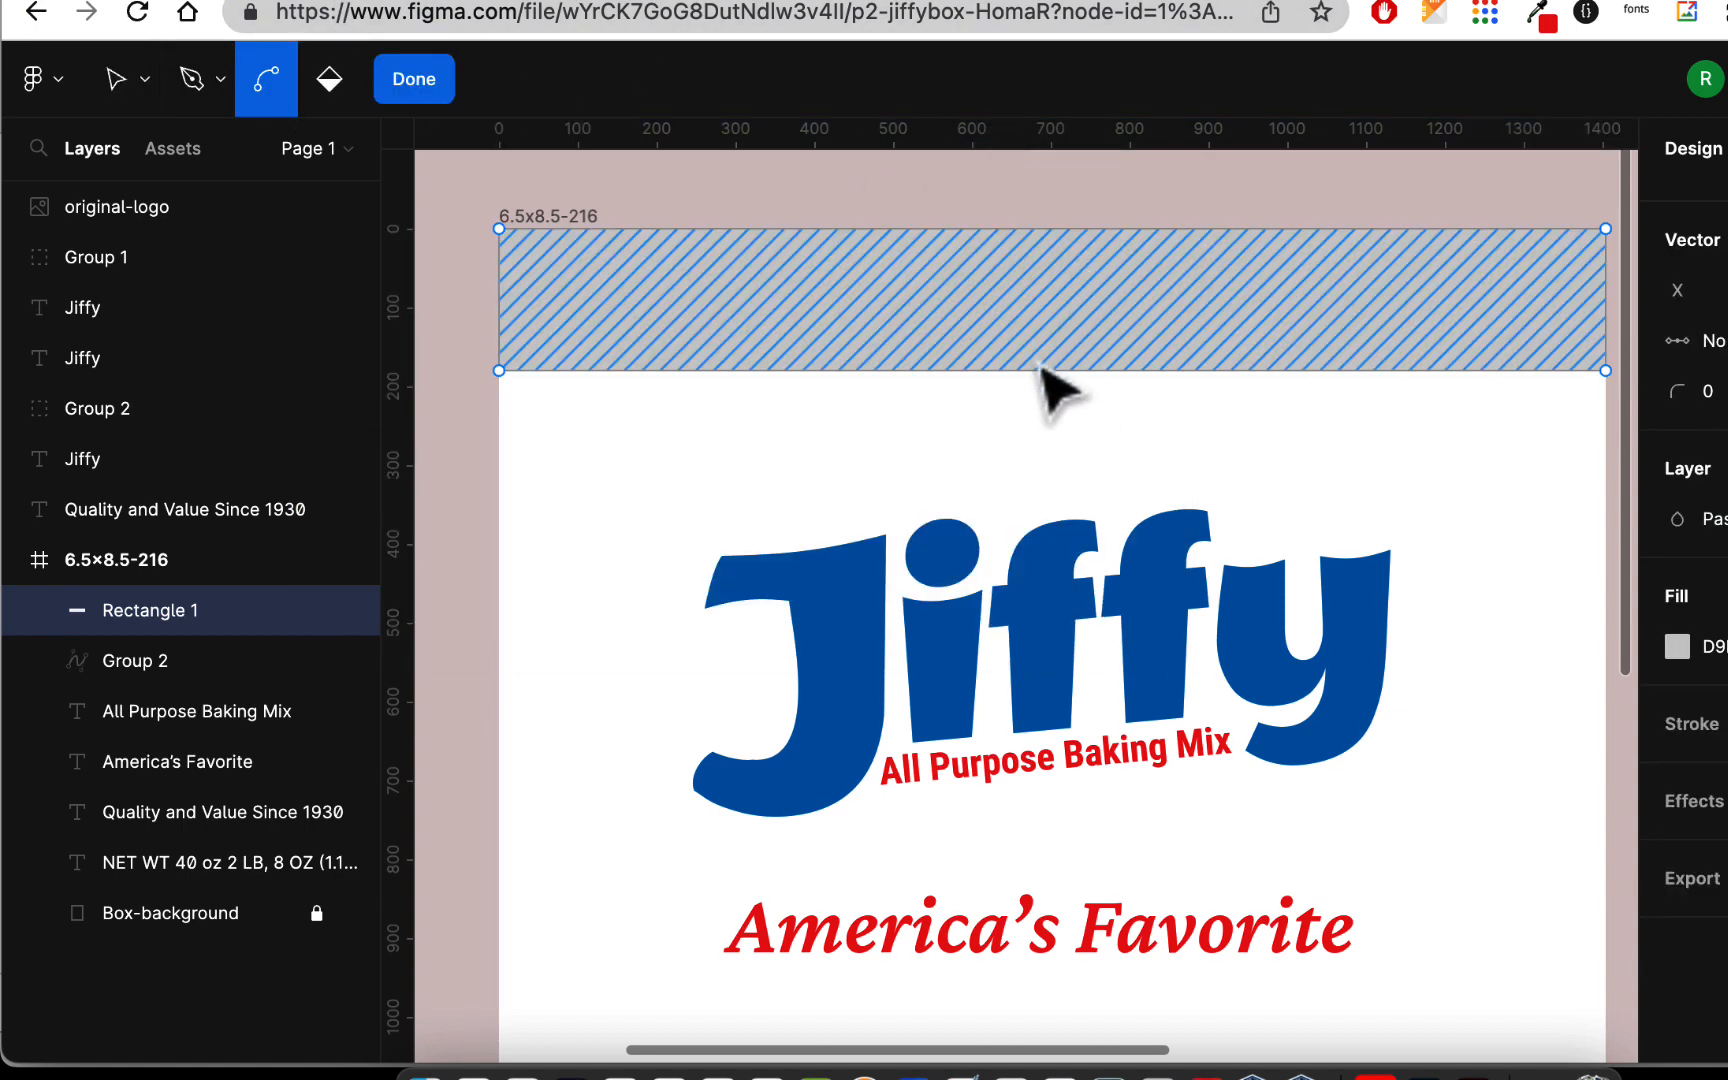
mouse_move(1046, 370)
mouse_down()
mouse_move(1046, 356)
mouse_move(1046, 378)
mouse_up()
key(super+z)
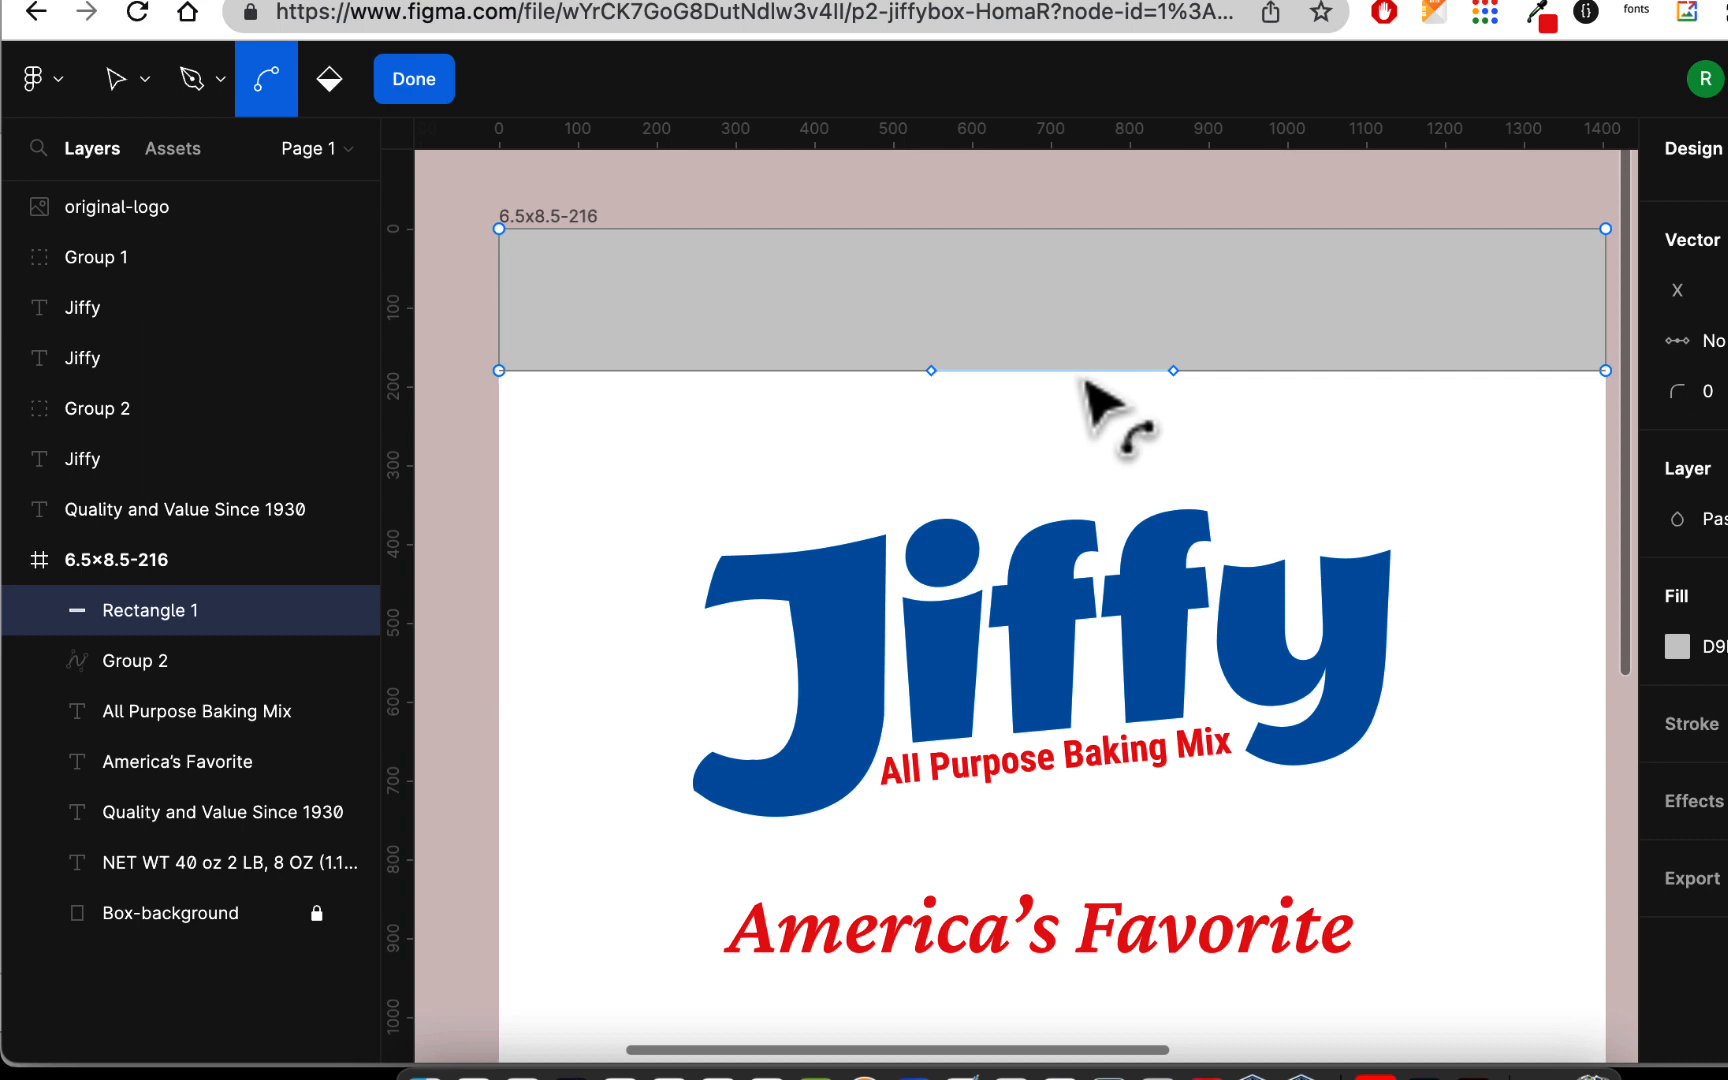
drag(1085, 380, 1081, 328)
click(441, 85)
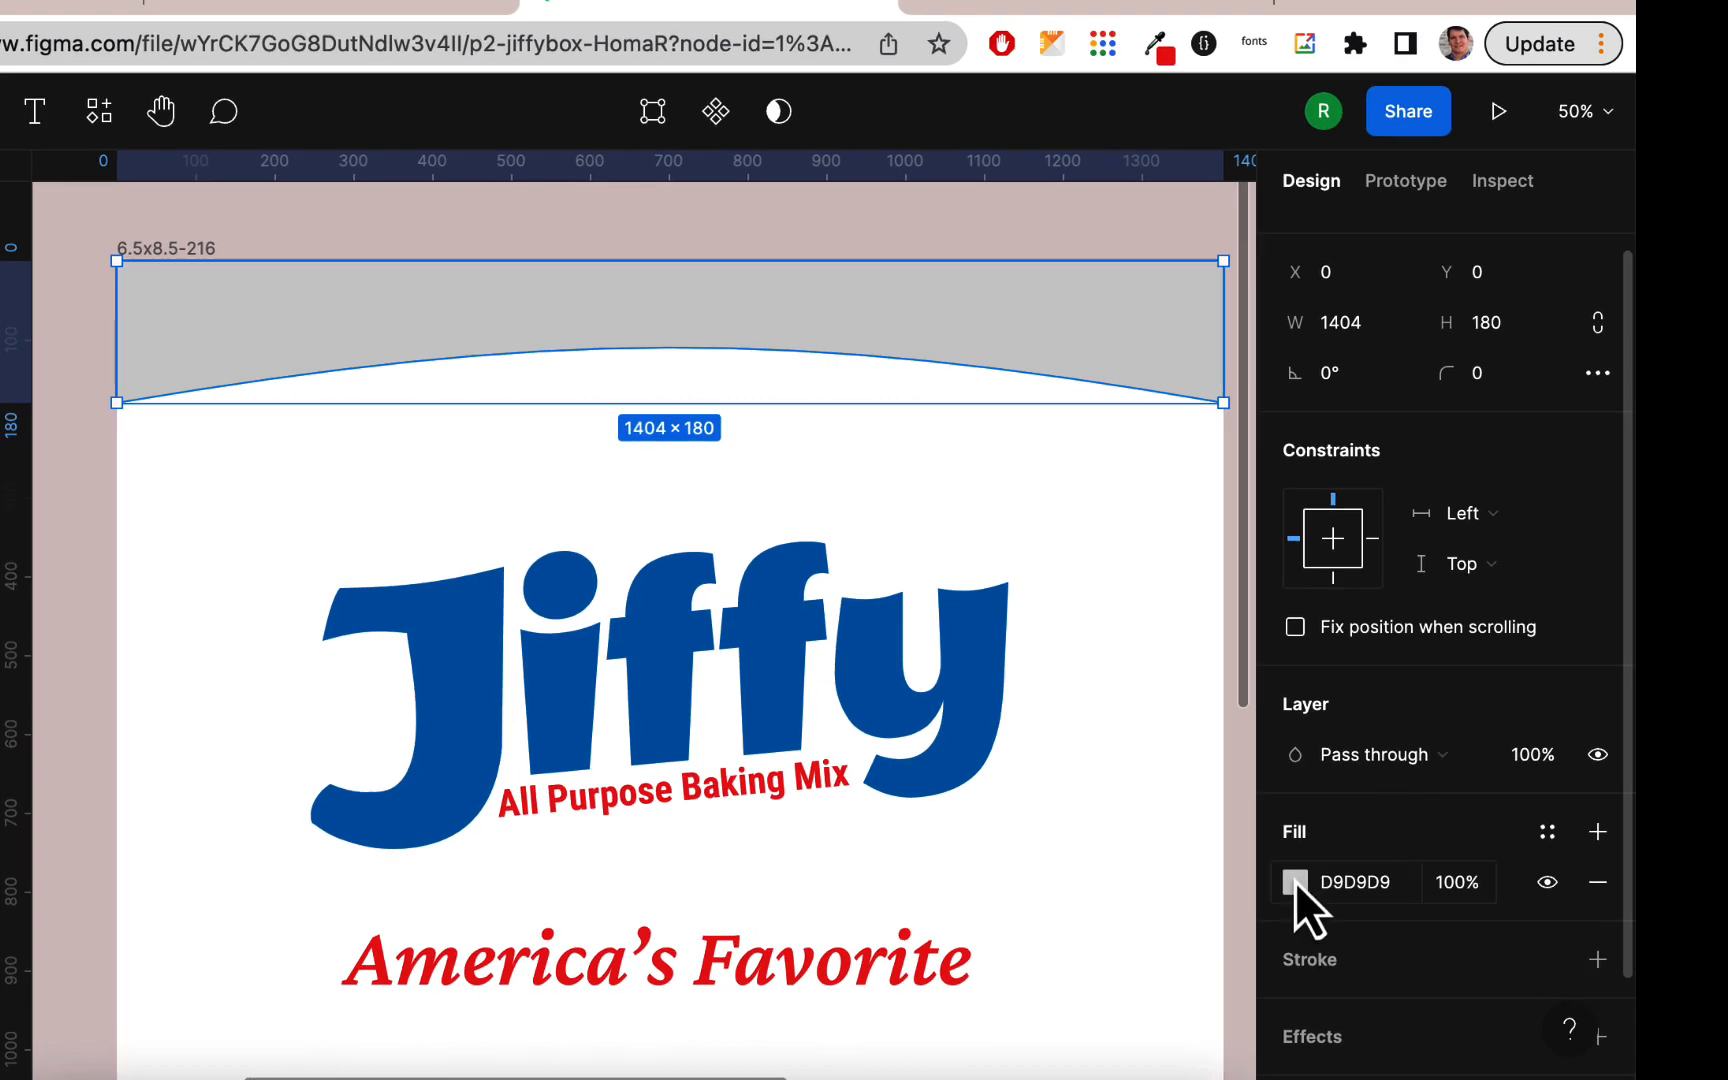
Step: Fill the arched band with the document's red color, ED1C24
click(1295, 882)
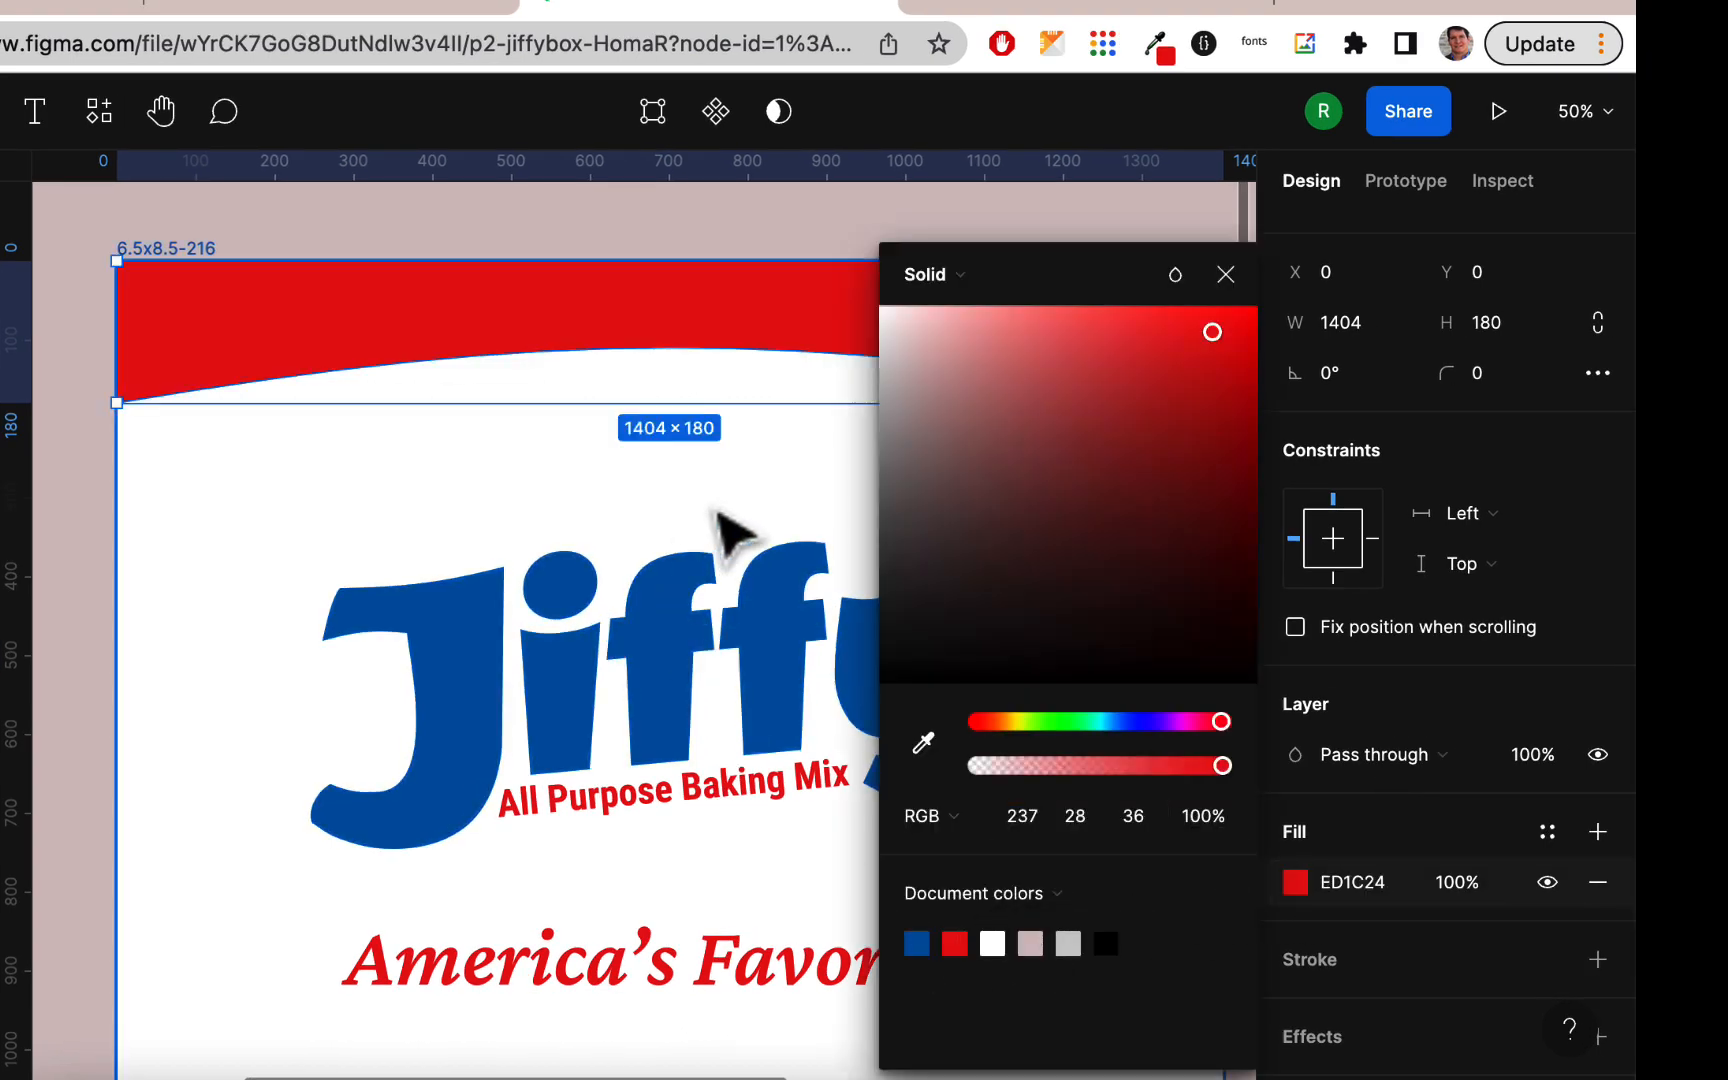
scroll(735, 535, down, 3)
scroll(700, 520, right, 3)
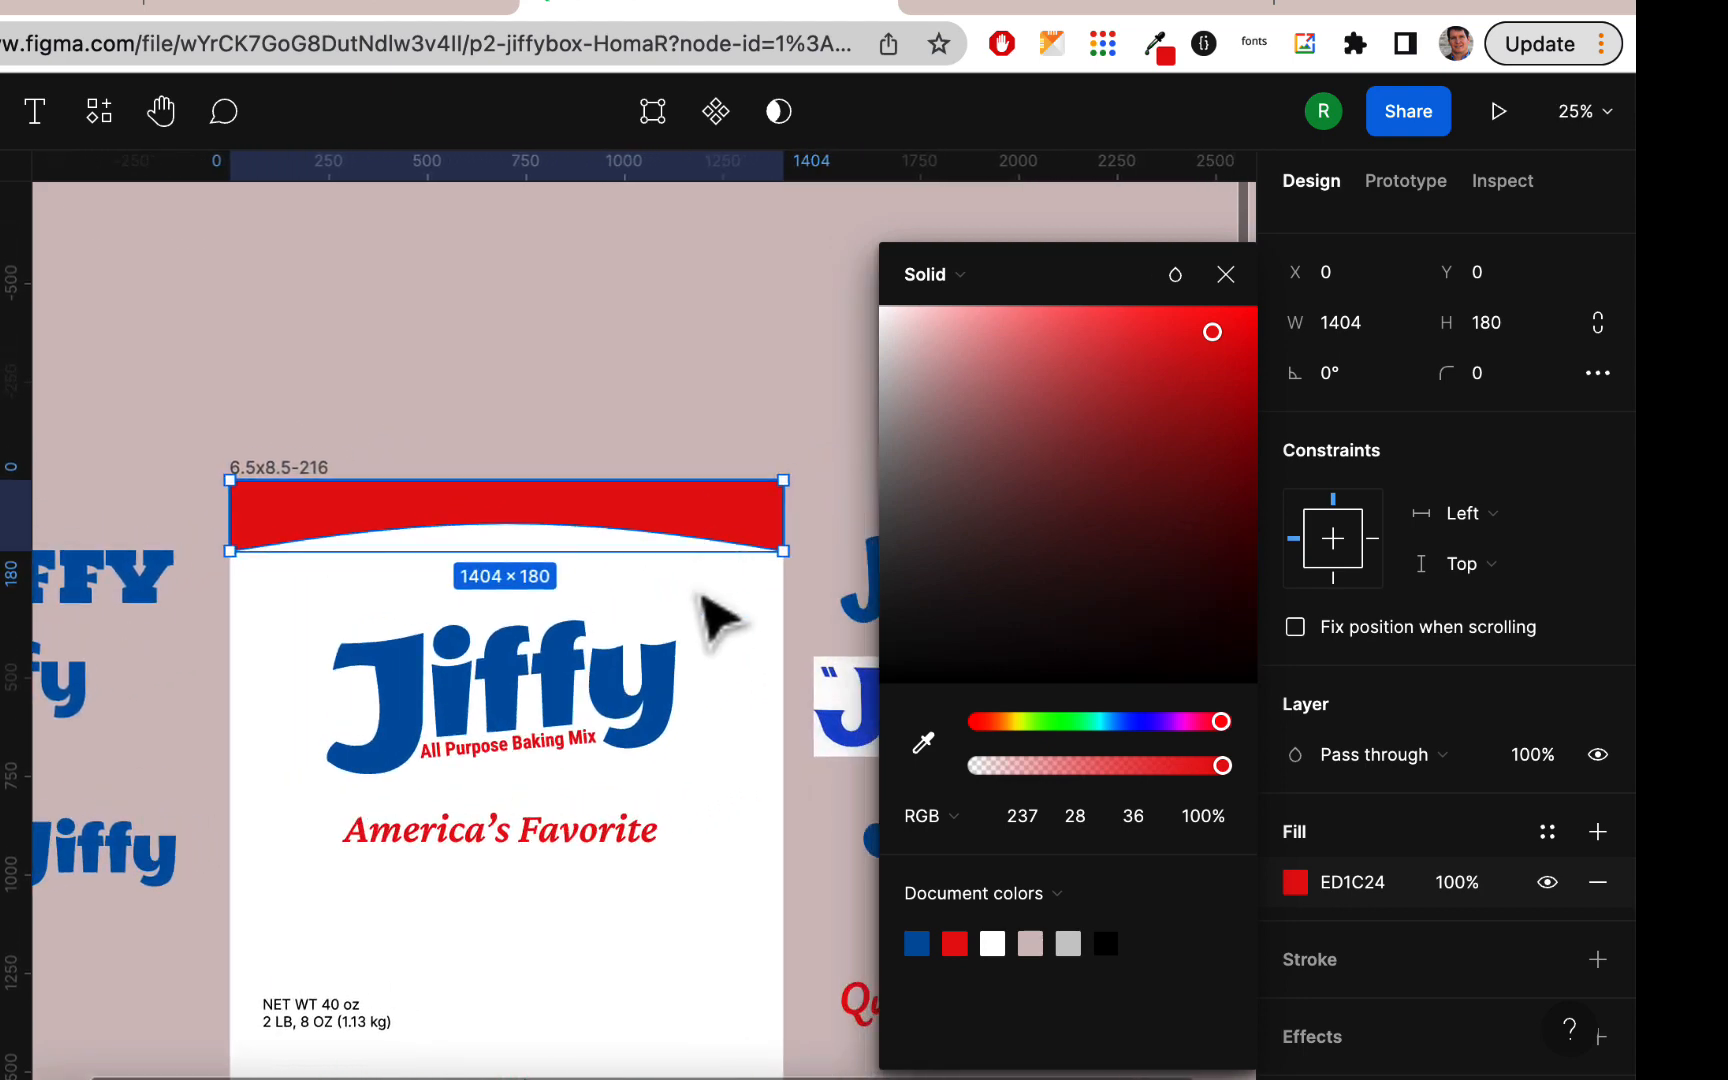
click(700, 600)
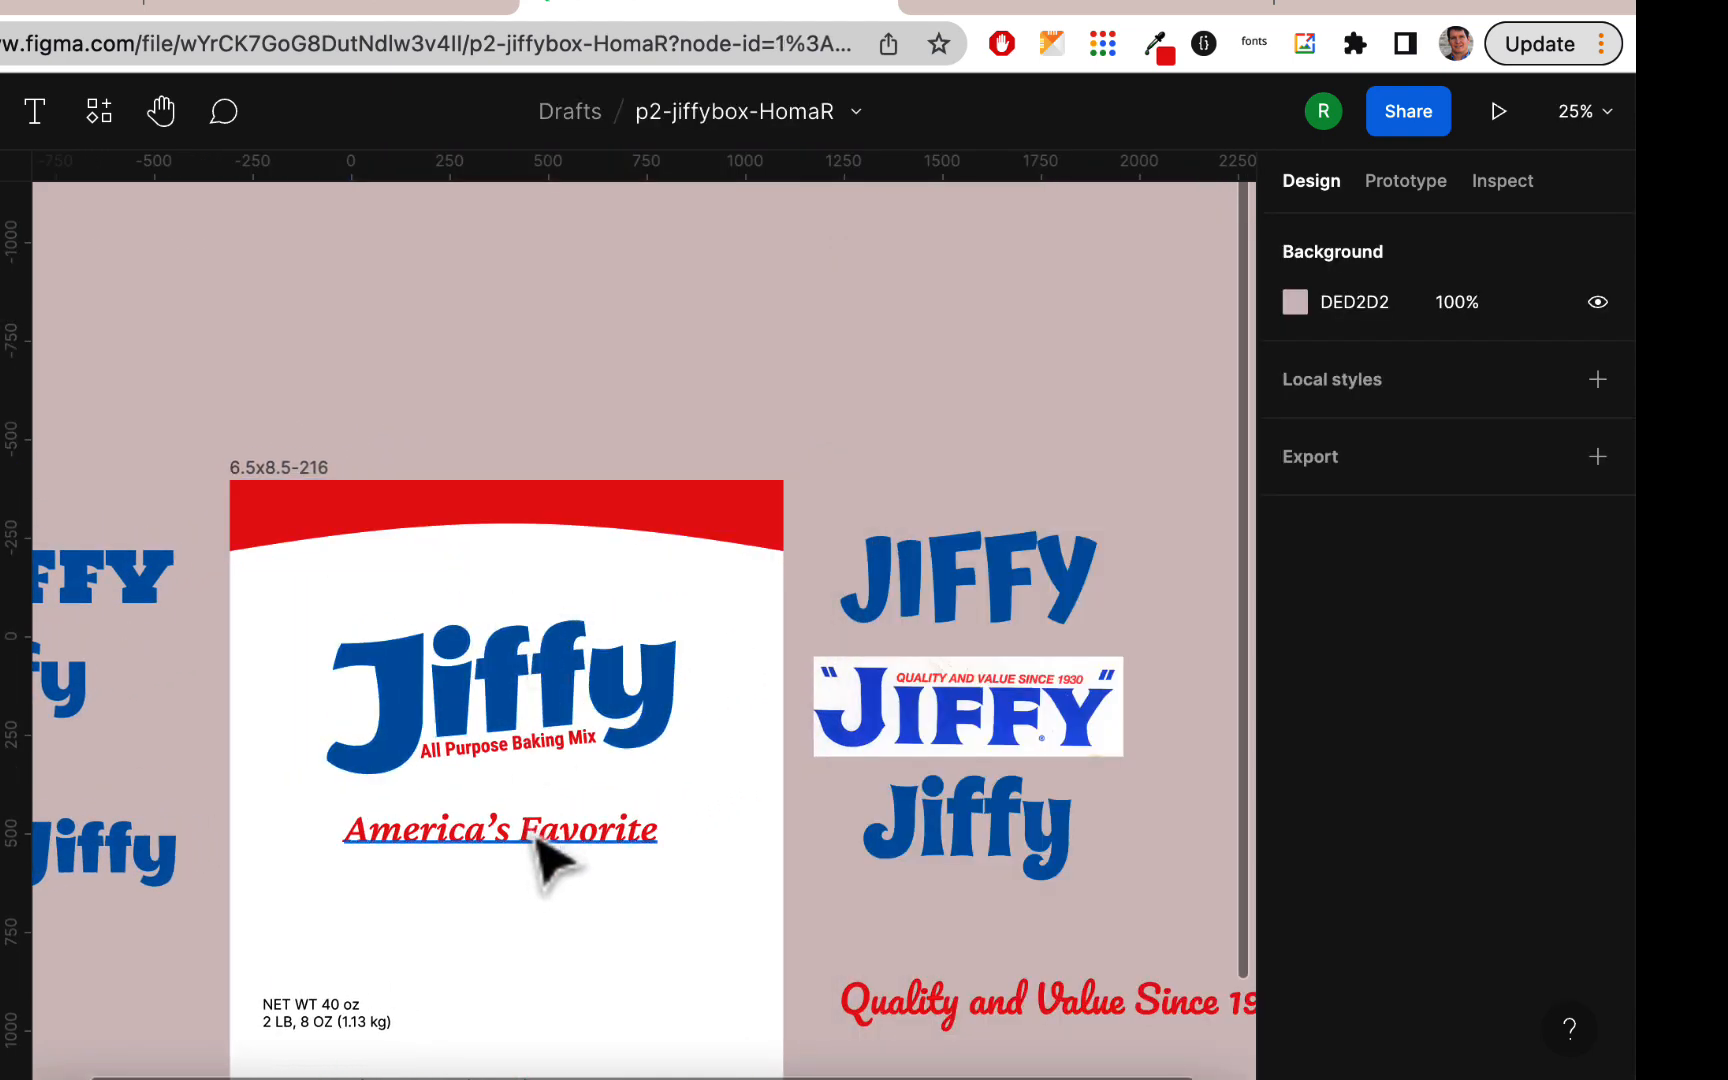
Step: Move "America's Favorite" up onto the red band and place its layer above the band in the stacking order
drag(538, 840, 540, 505)
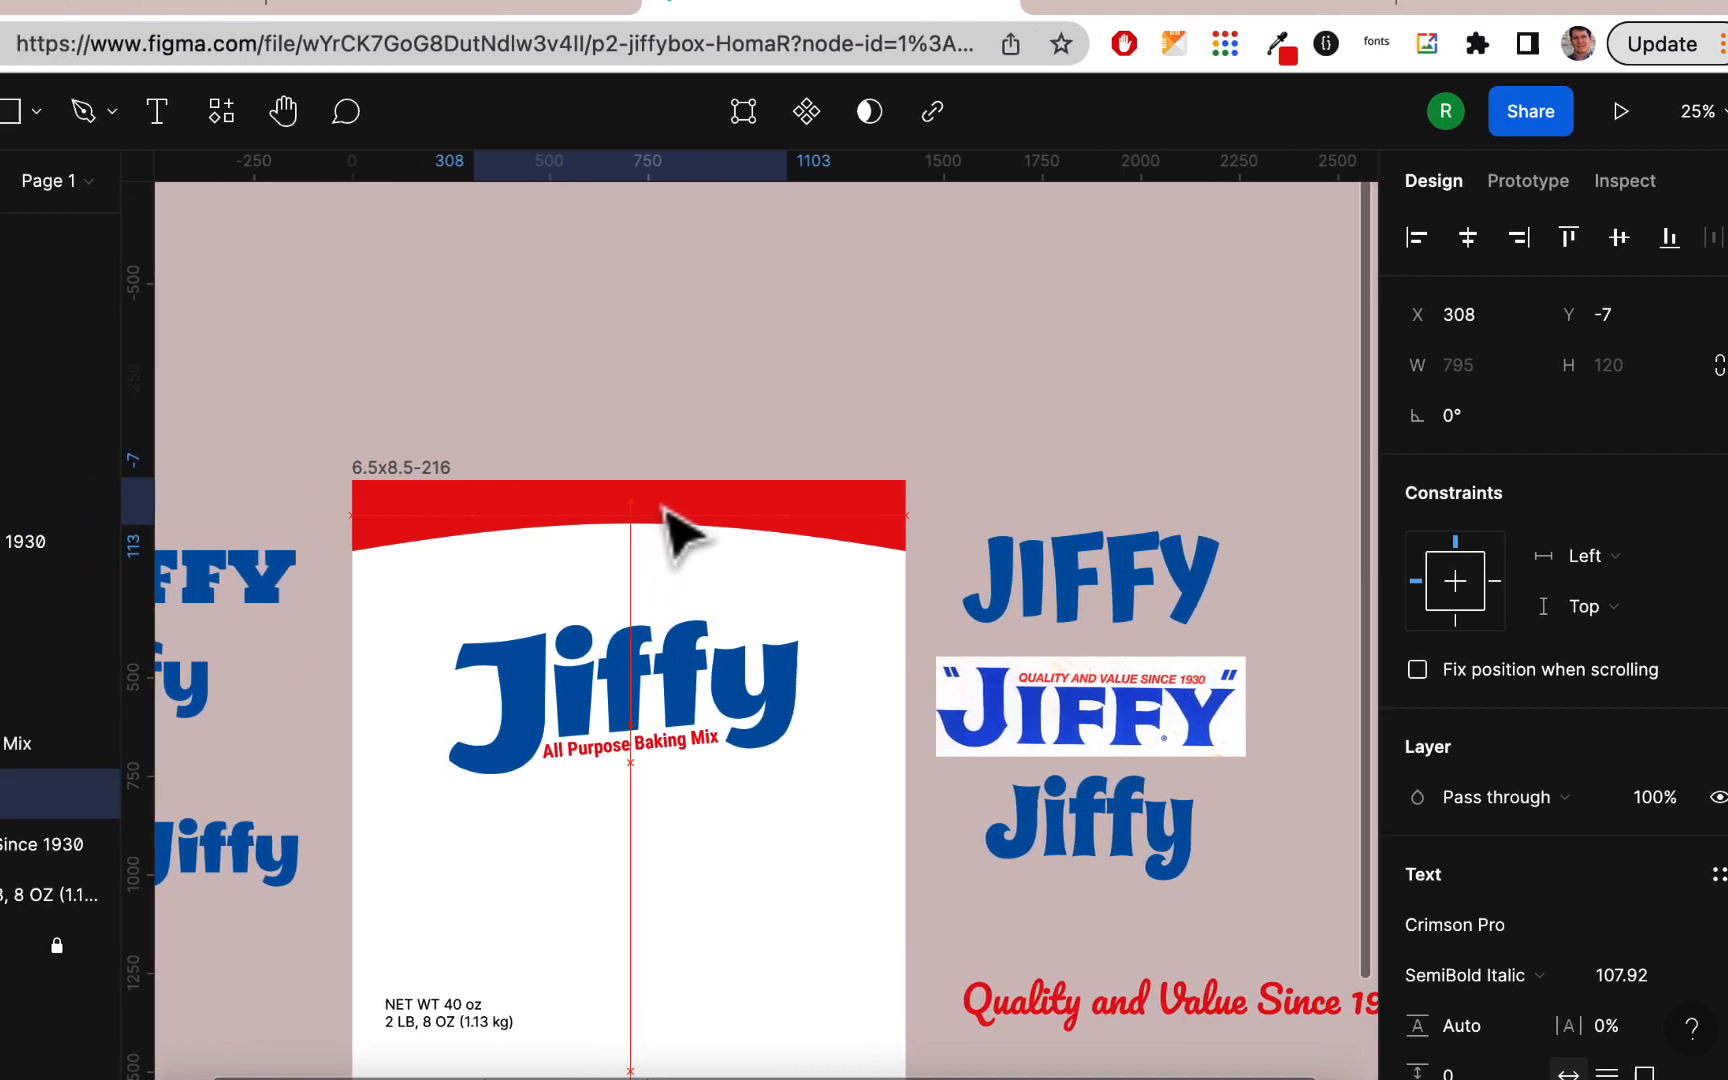
drag(662, 508, 662, 508)
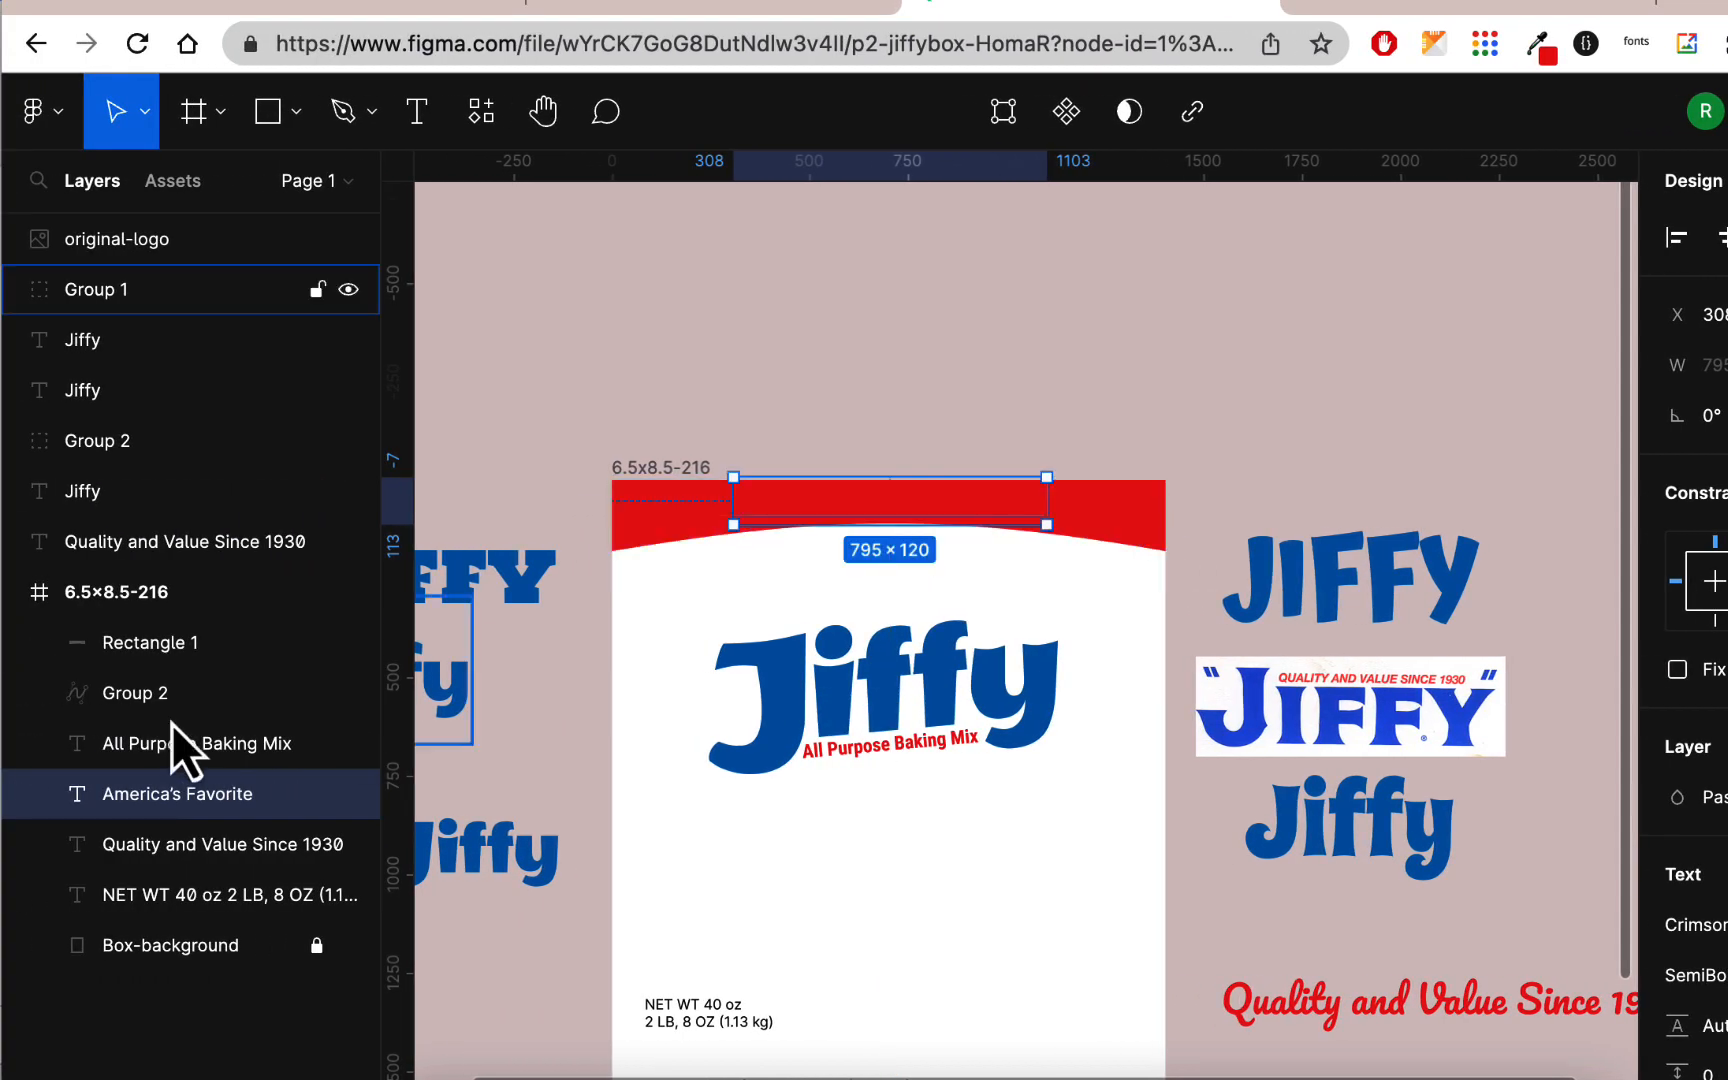
drag(161, 802, 176, 630)
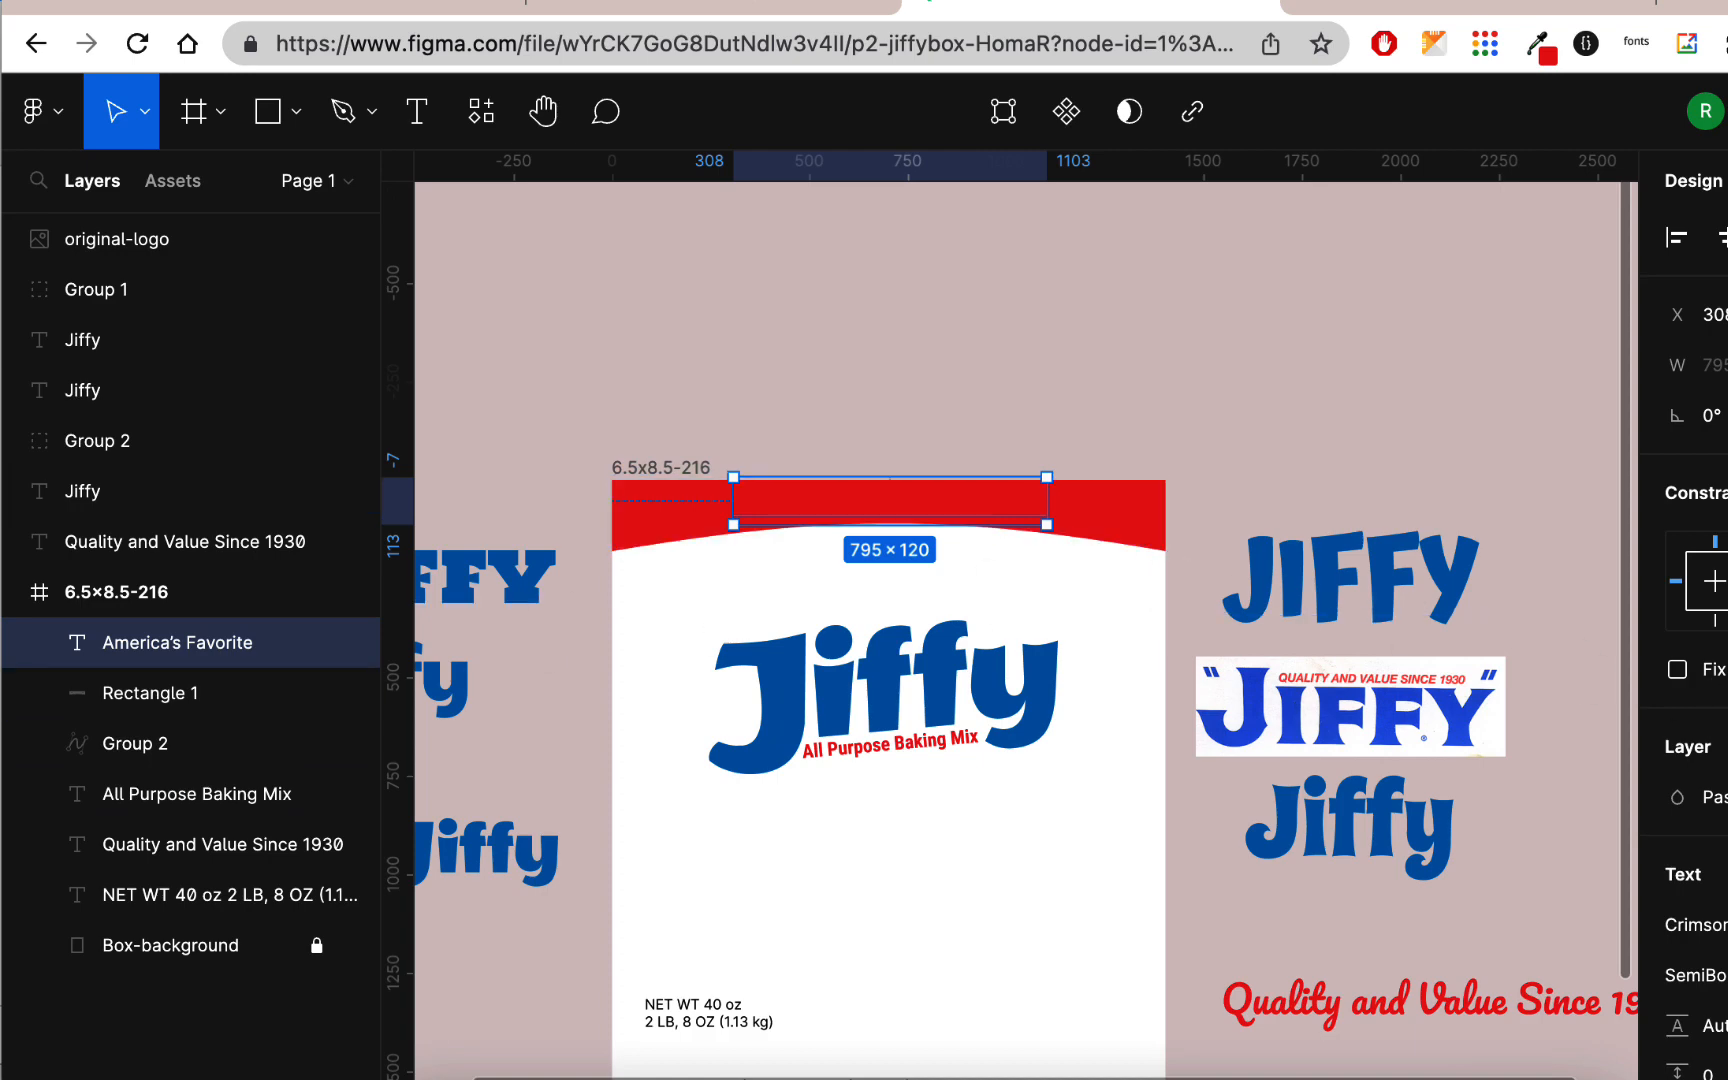
Step: Change the "America's Favorite" text fill to white, FFFFFF
scroll(1700, 760, down, 5)
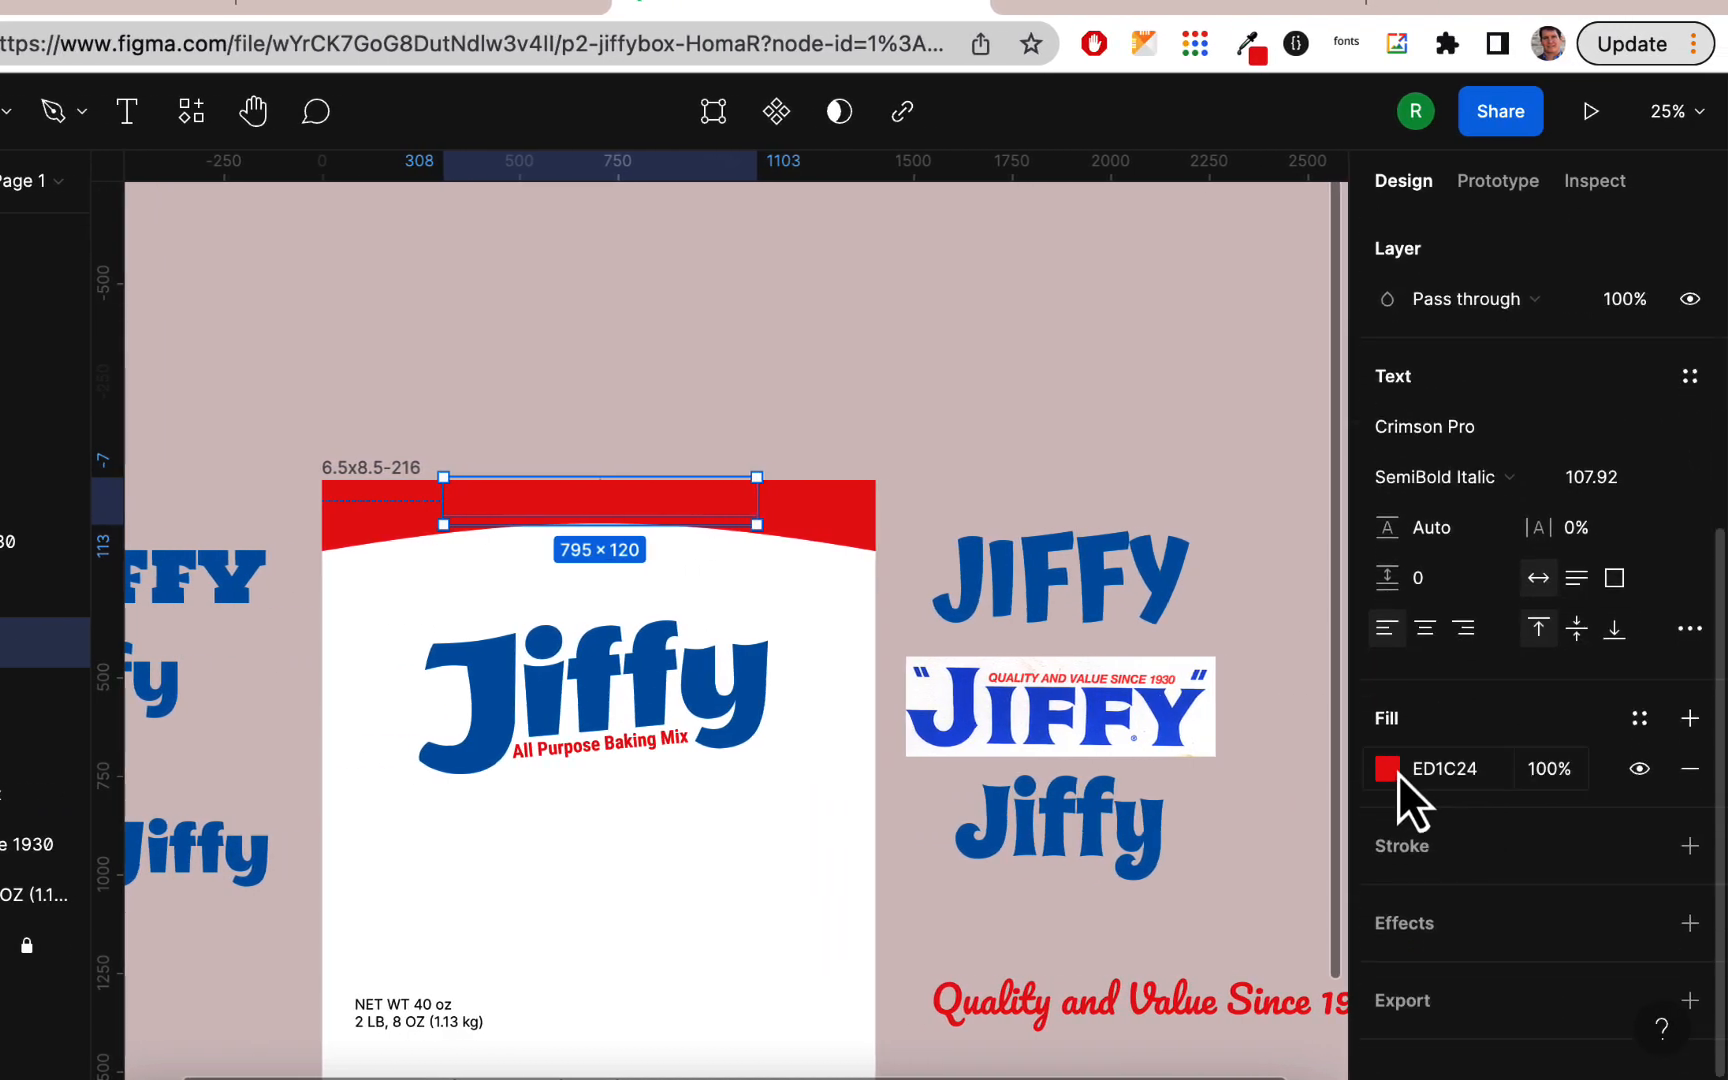
click(1393, 777)
click(1084, 943)
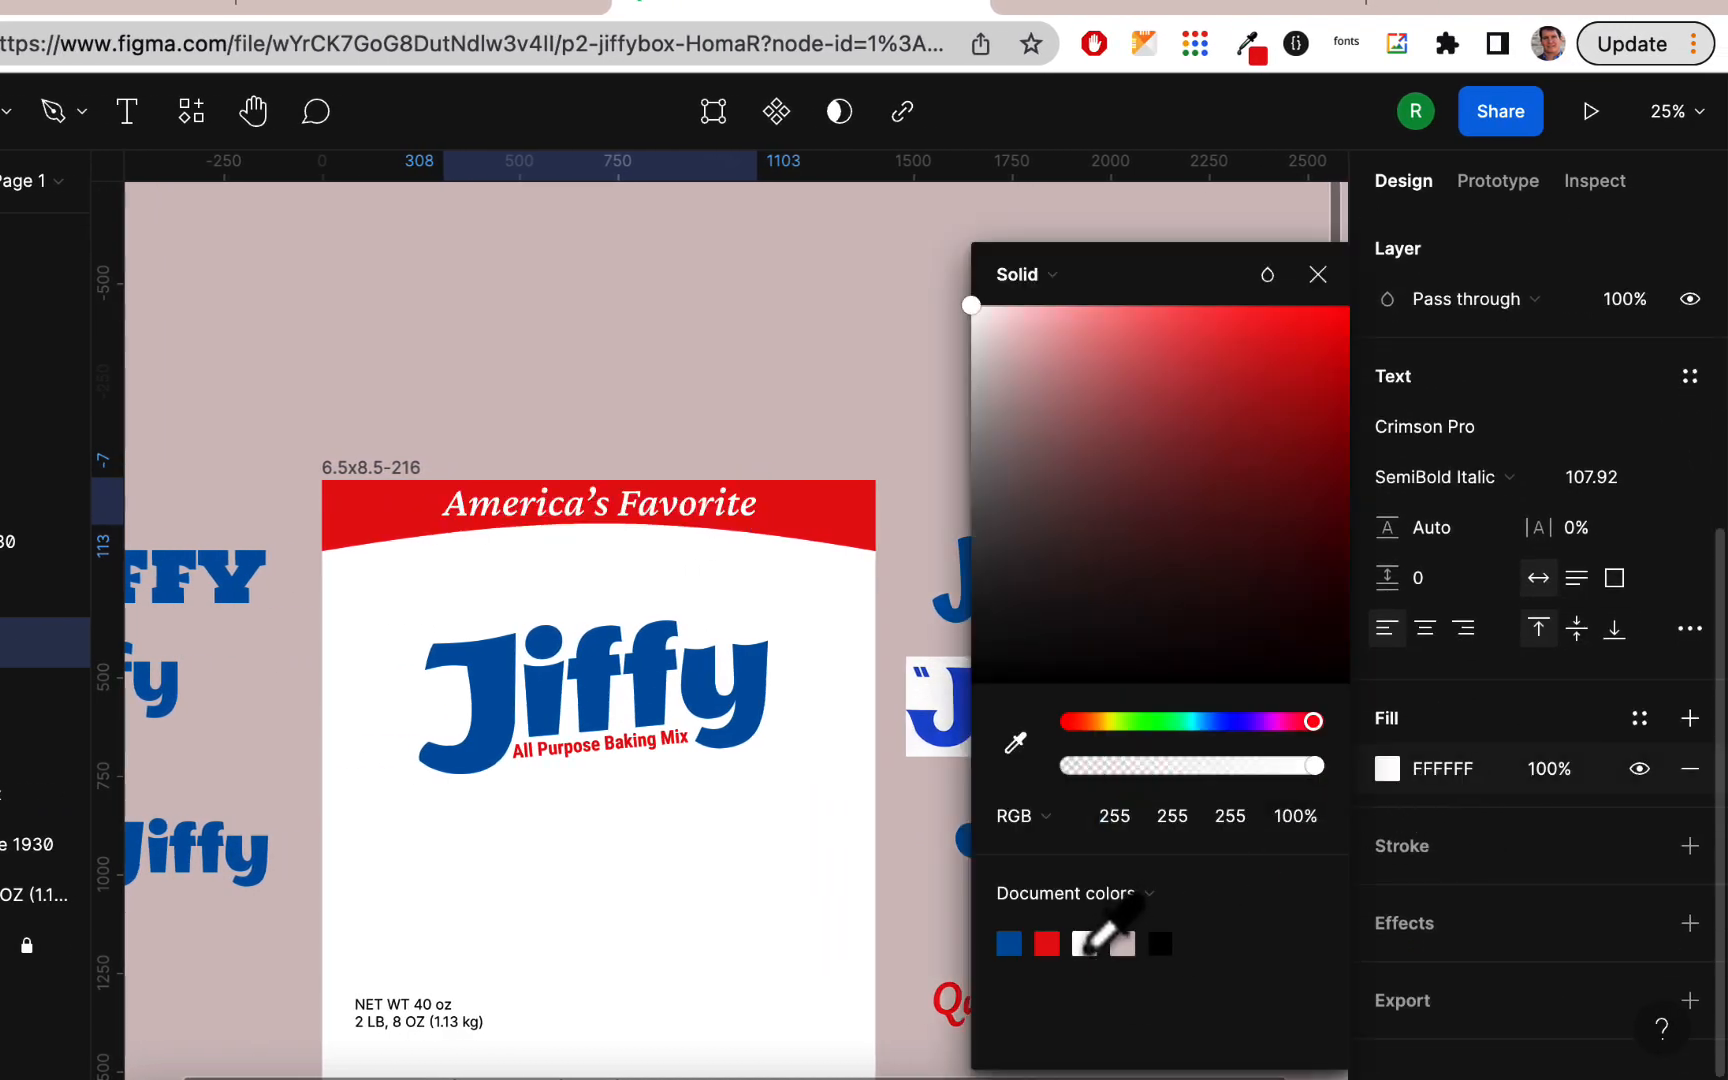
click(800, 405)
Step: Set the "America's Favorite" font size to 96 and reposition it at about the middle of the red band
click(735, 515)
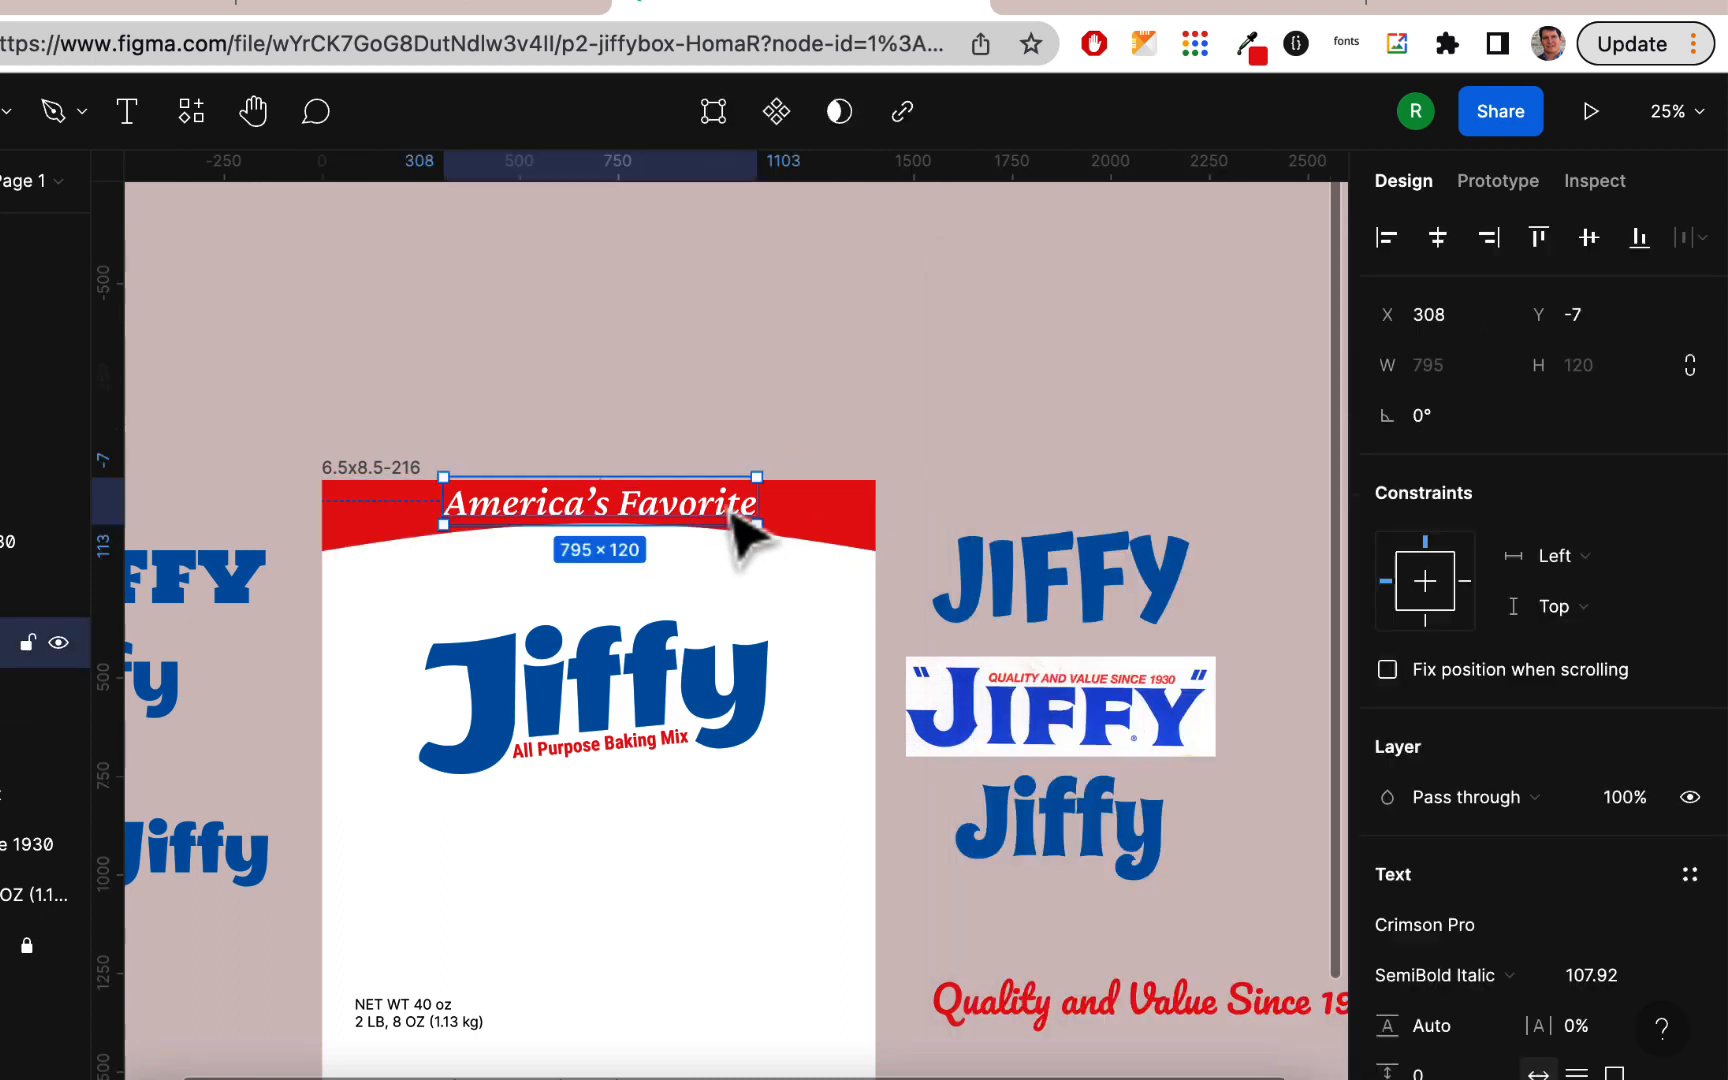
scroll(1612, 580, down, 4)
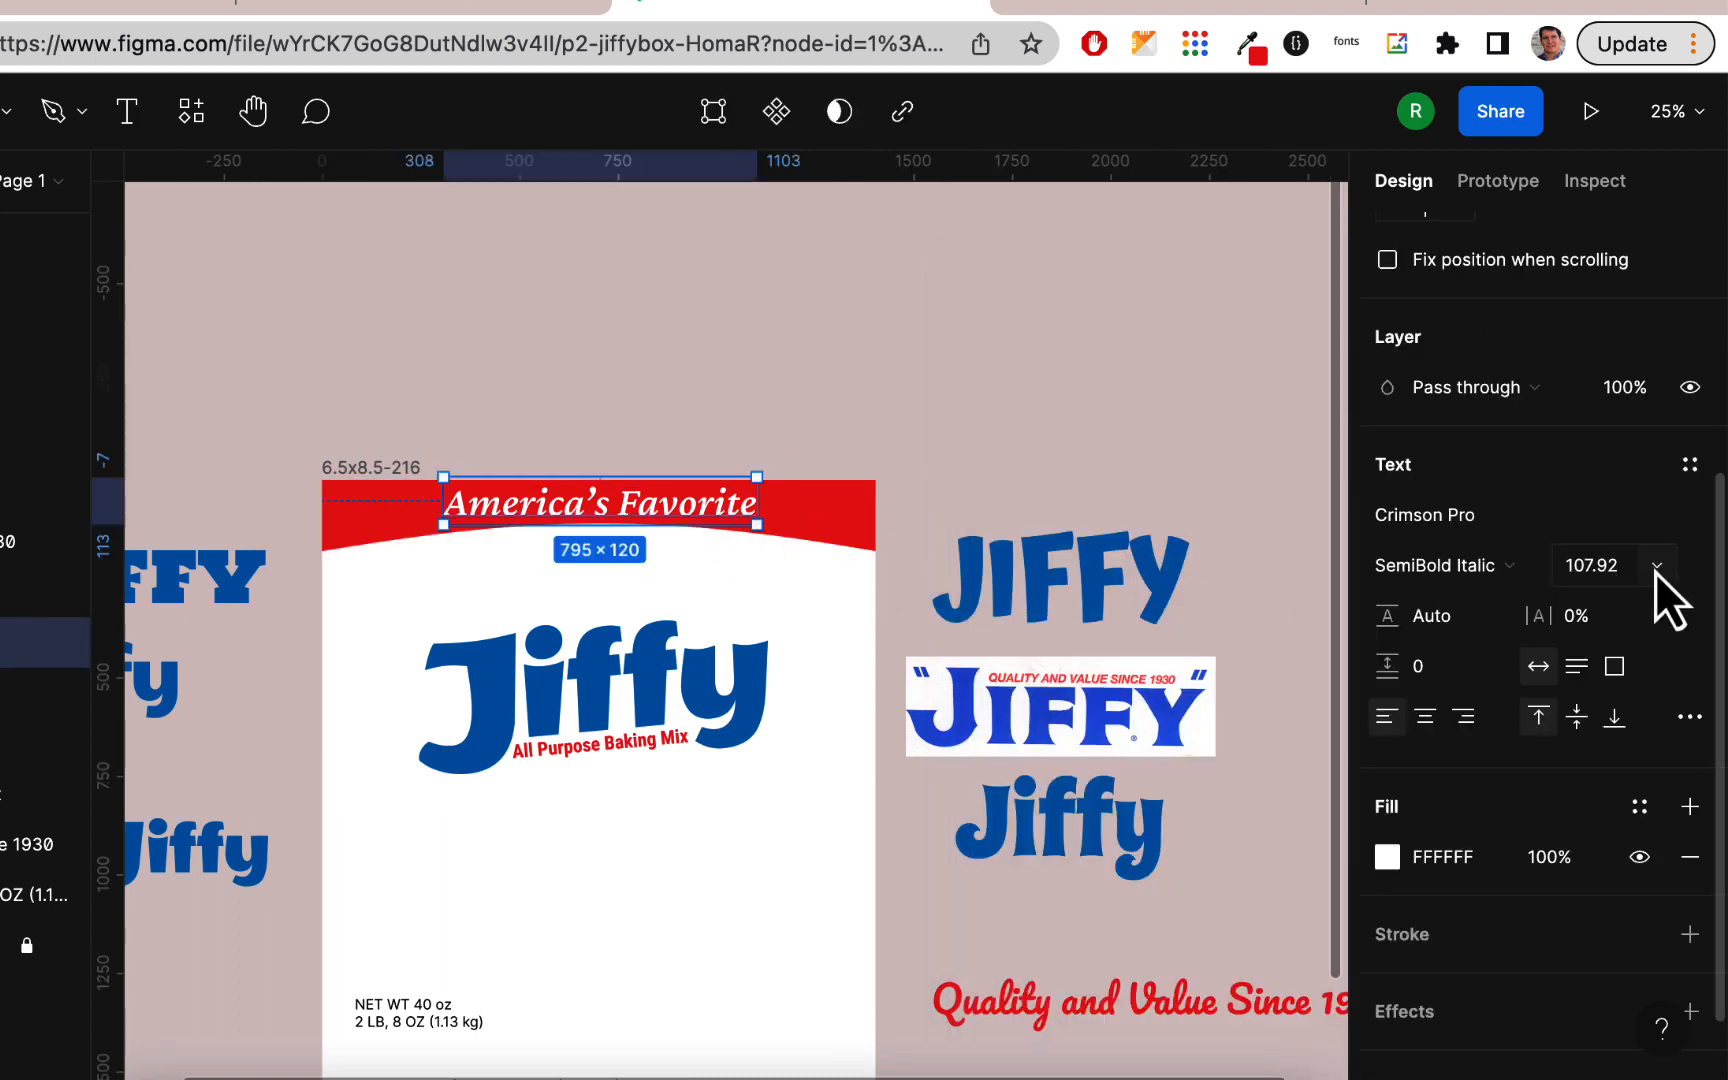
click(1657, 566)
scroll(1647, 859, down, 2)
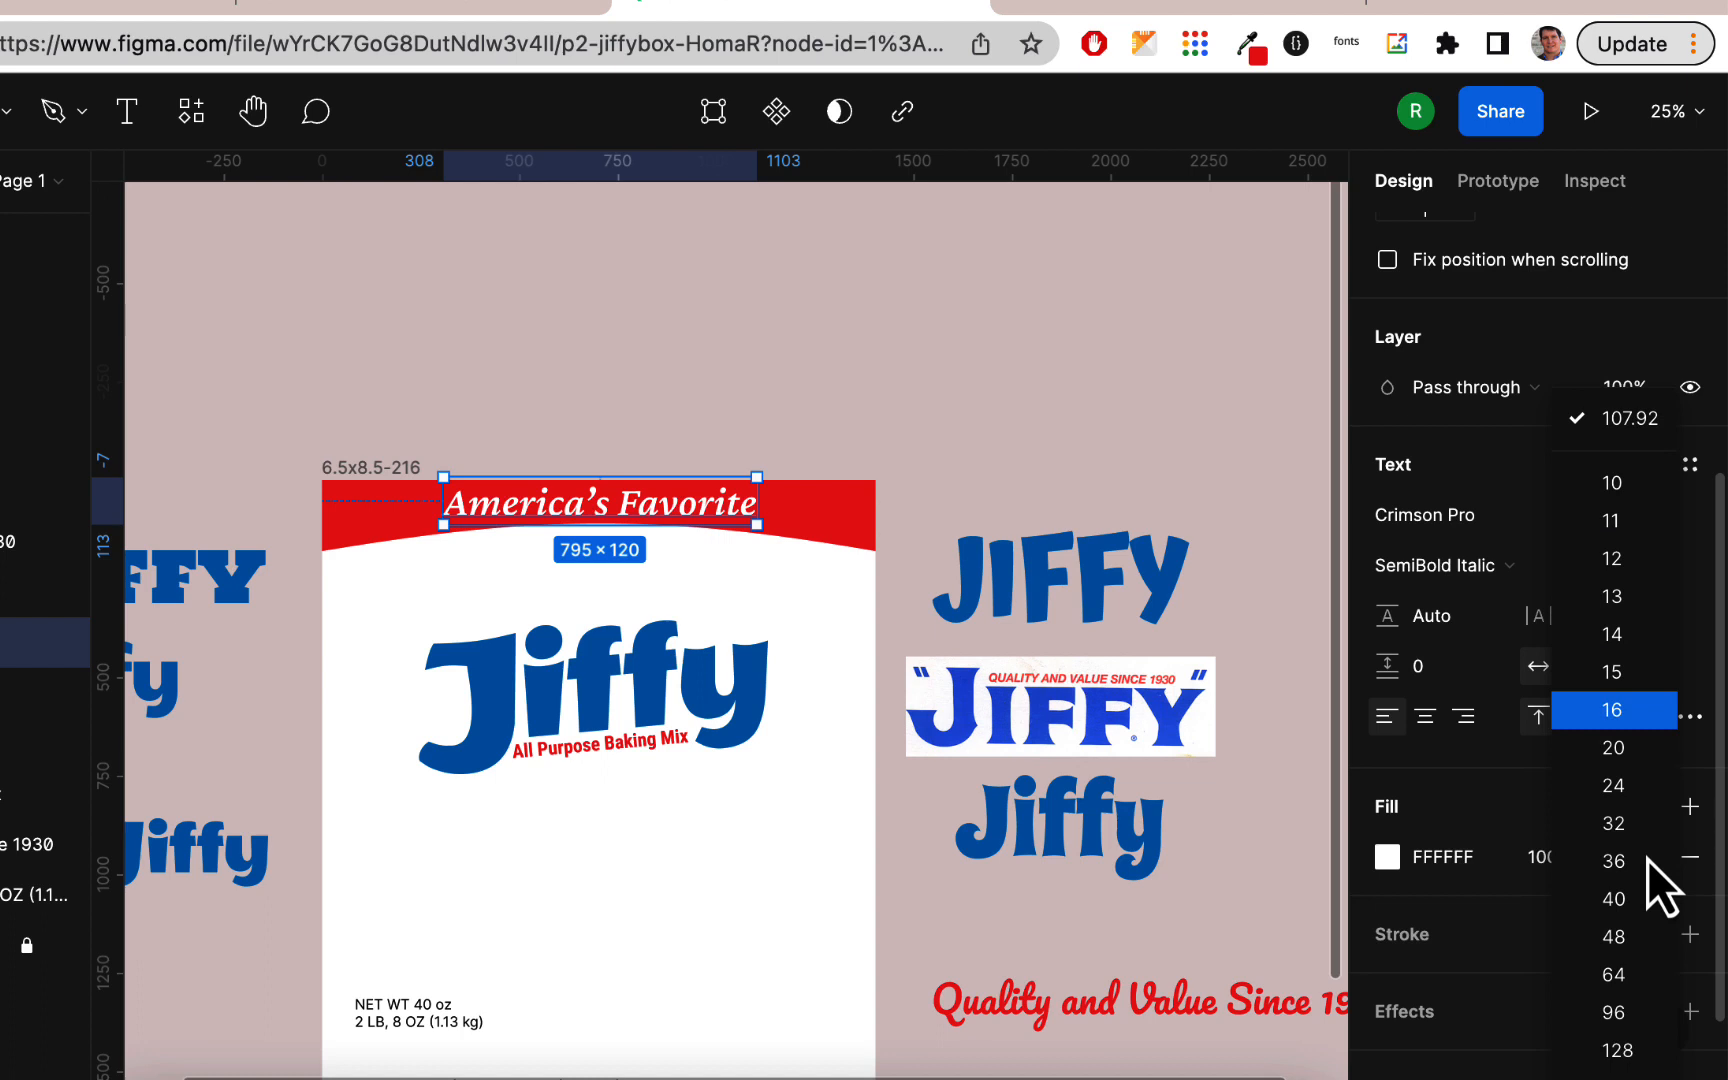
click(1619, 1010)
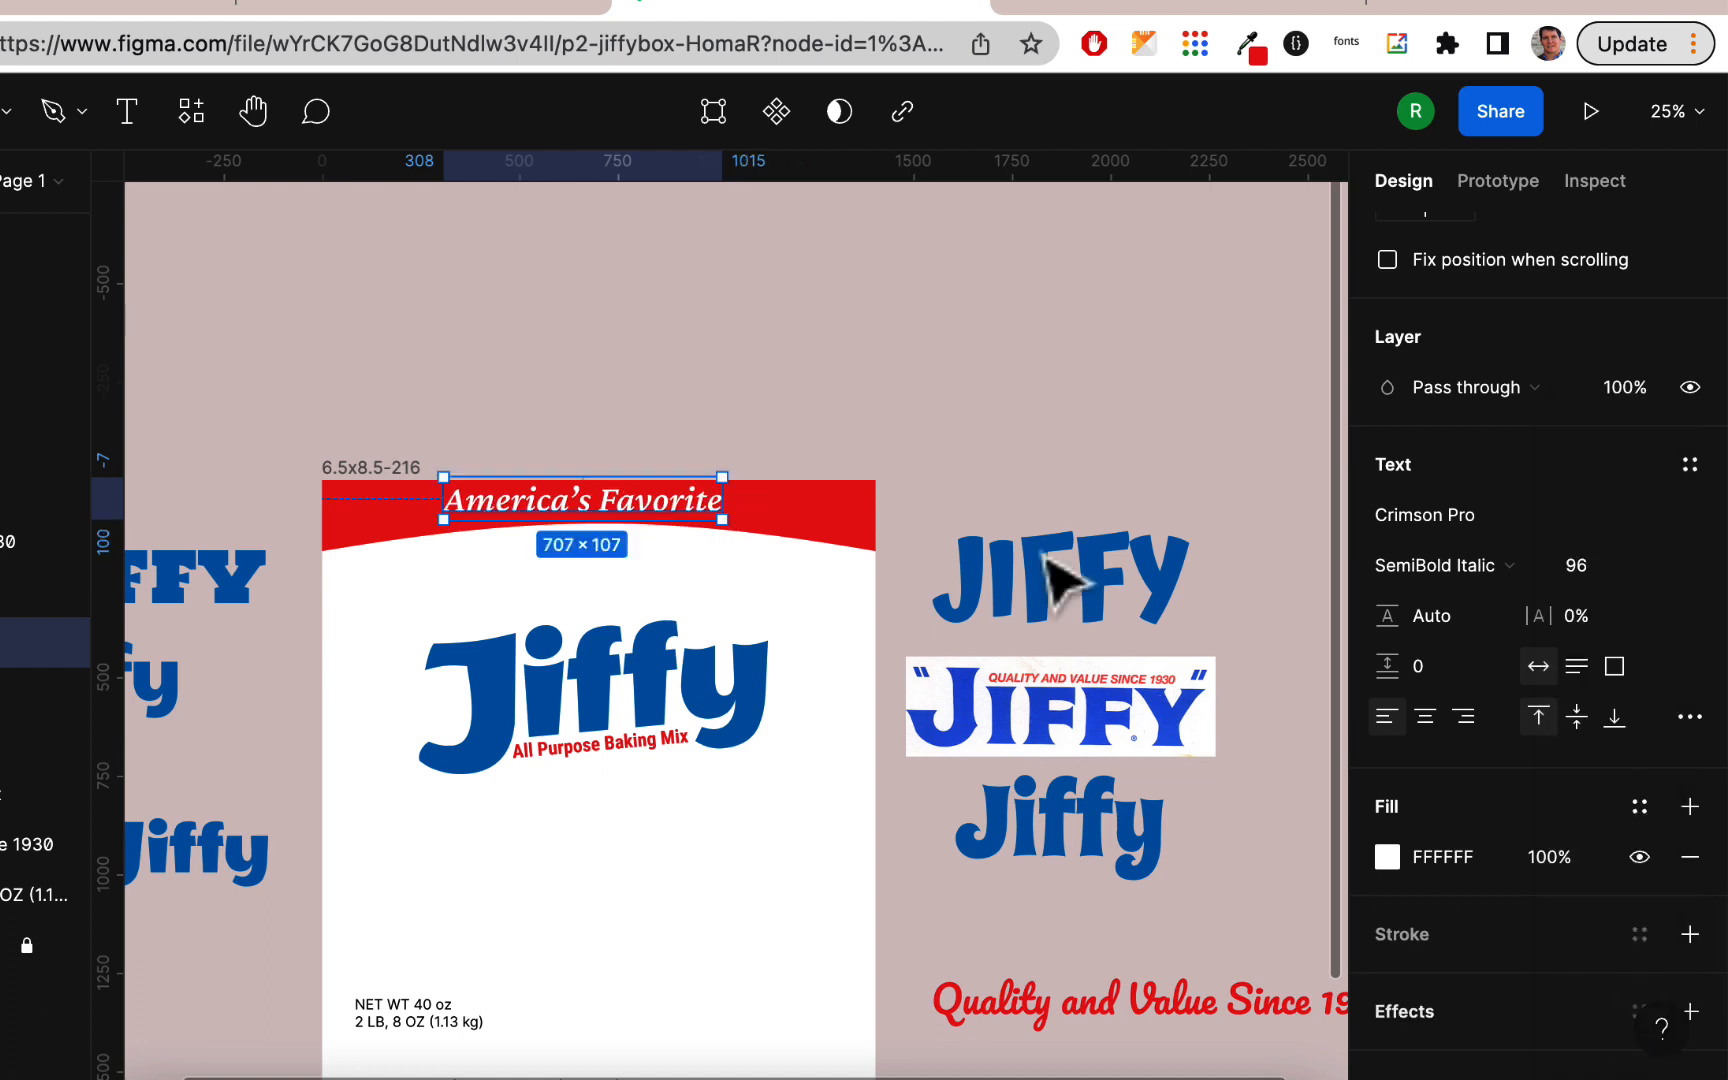
click(953, 390)
drag(695, 509, 712, 512)
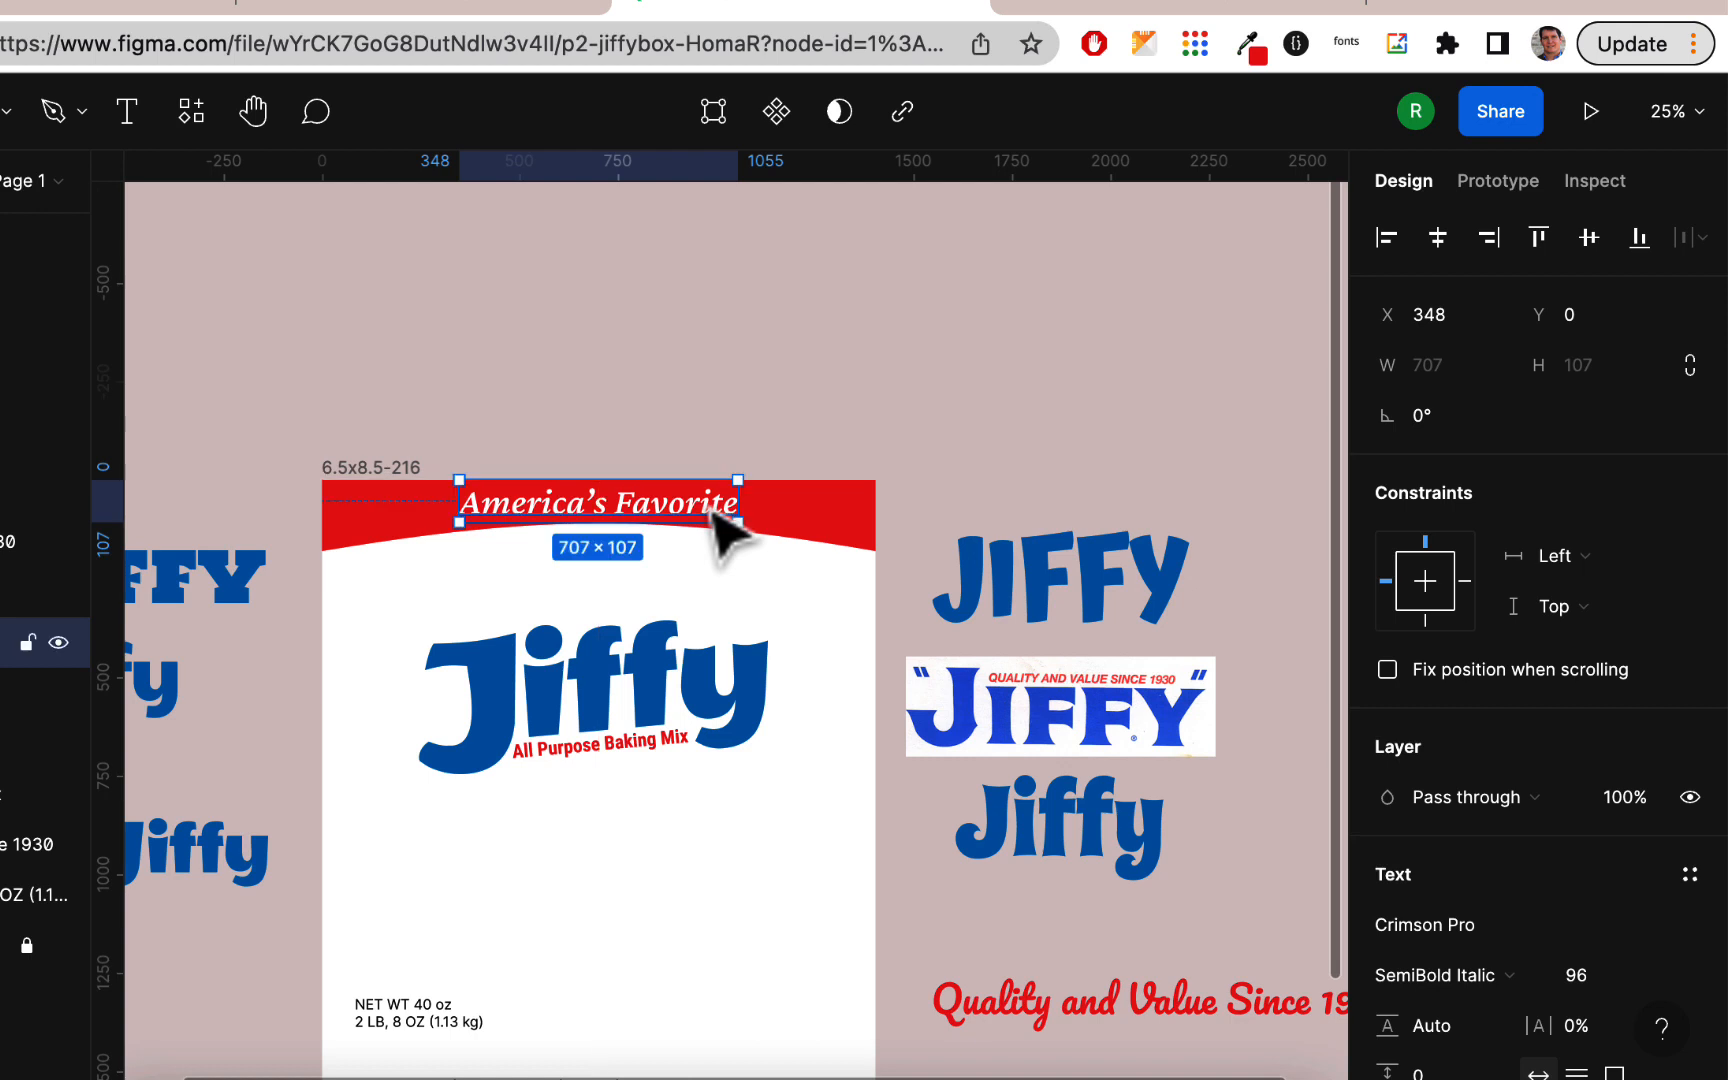
click(765, 392)
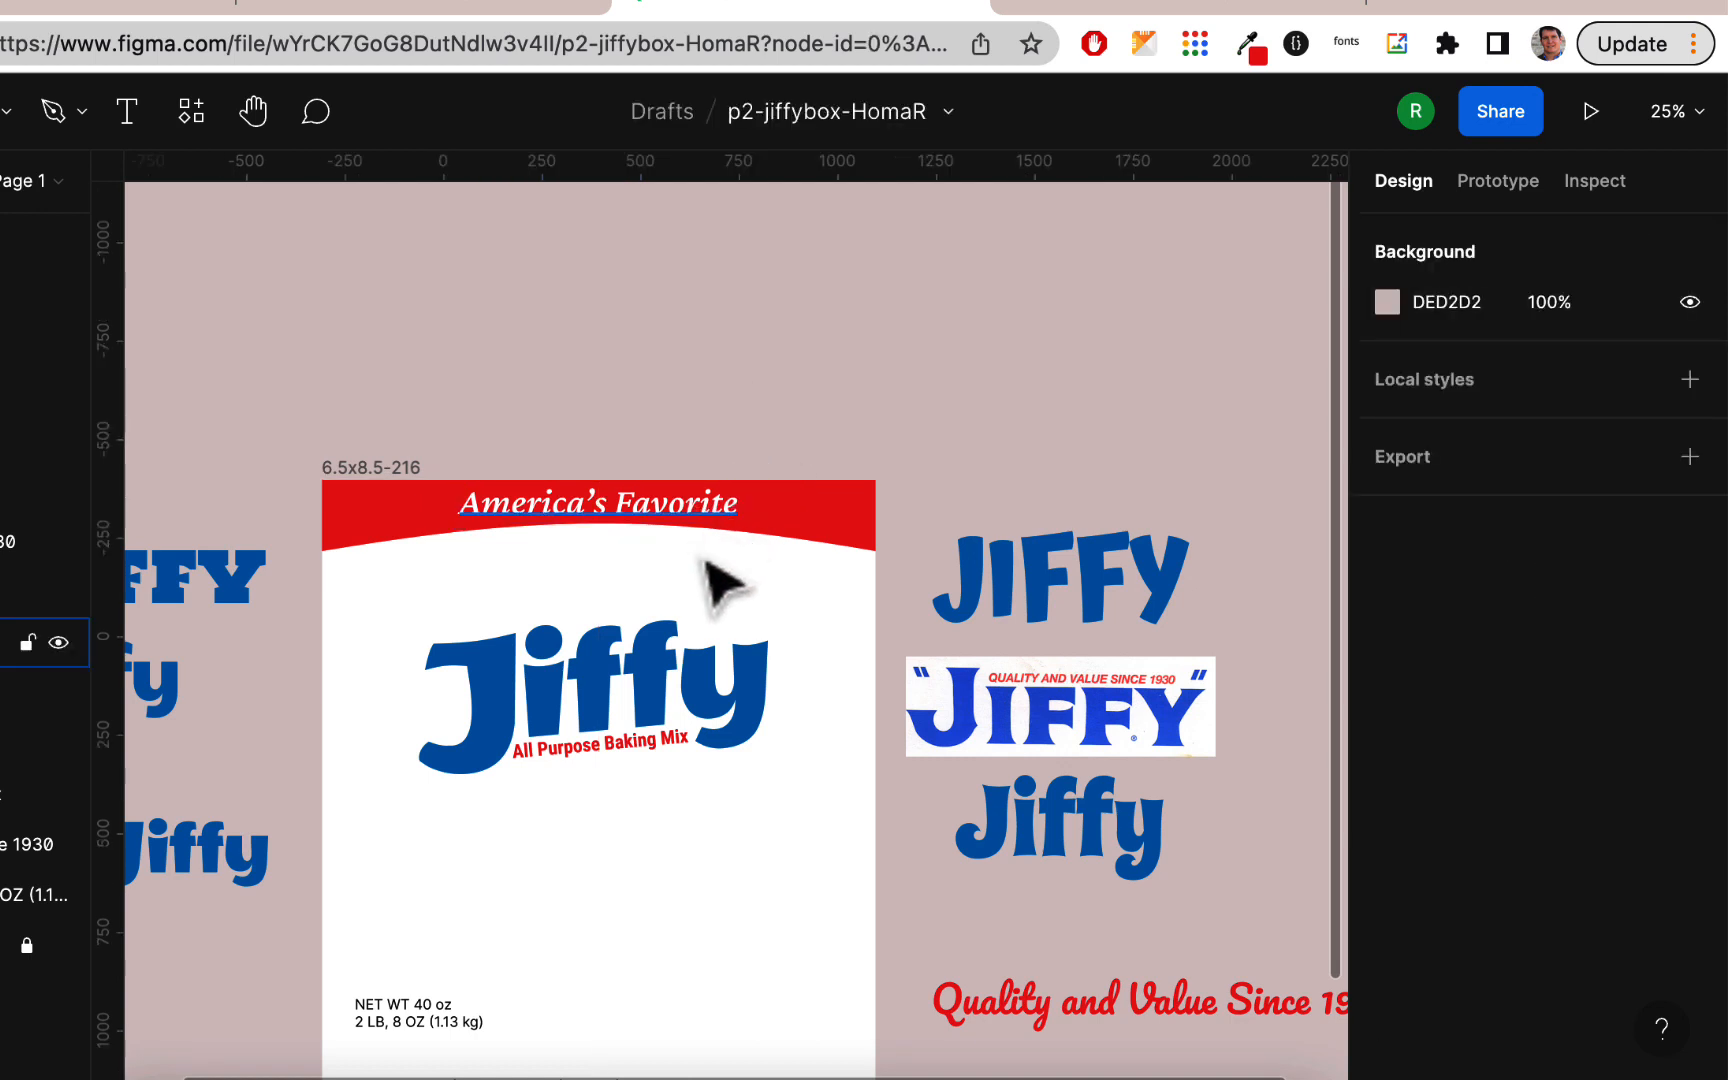
Step: Stretch the red band slightly taller and center "America's Favorite" horizontally on the box
click(805, 512)
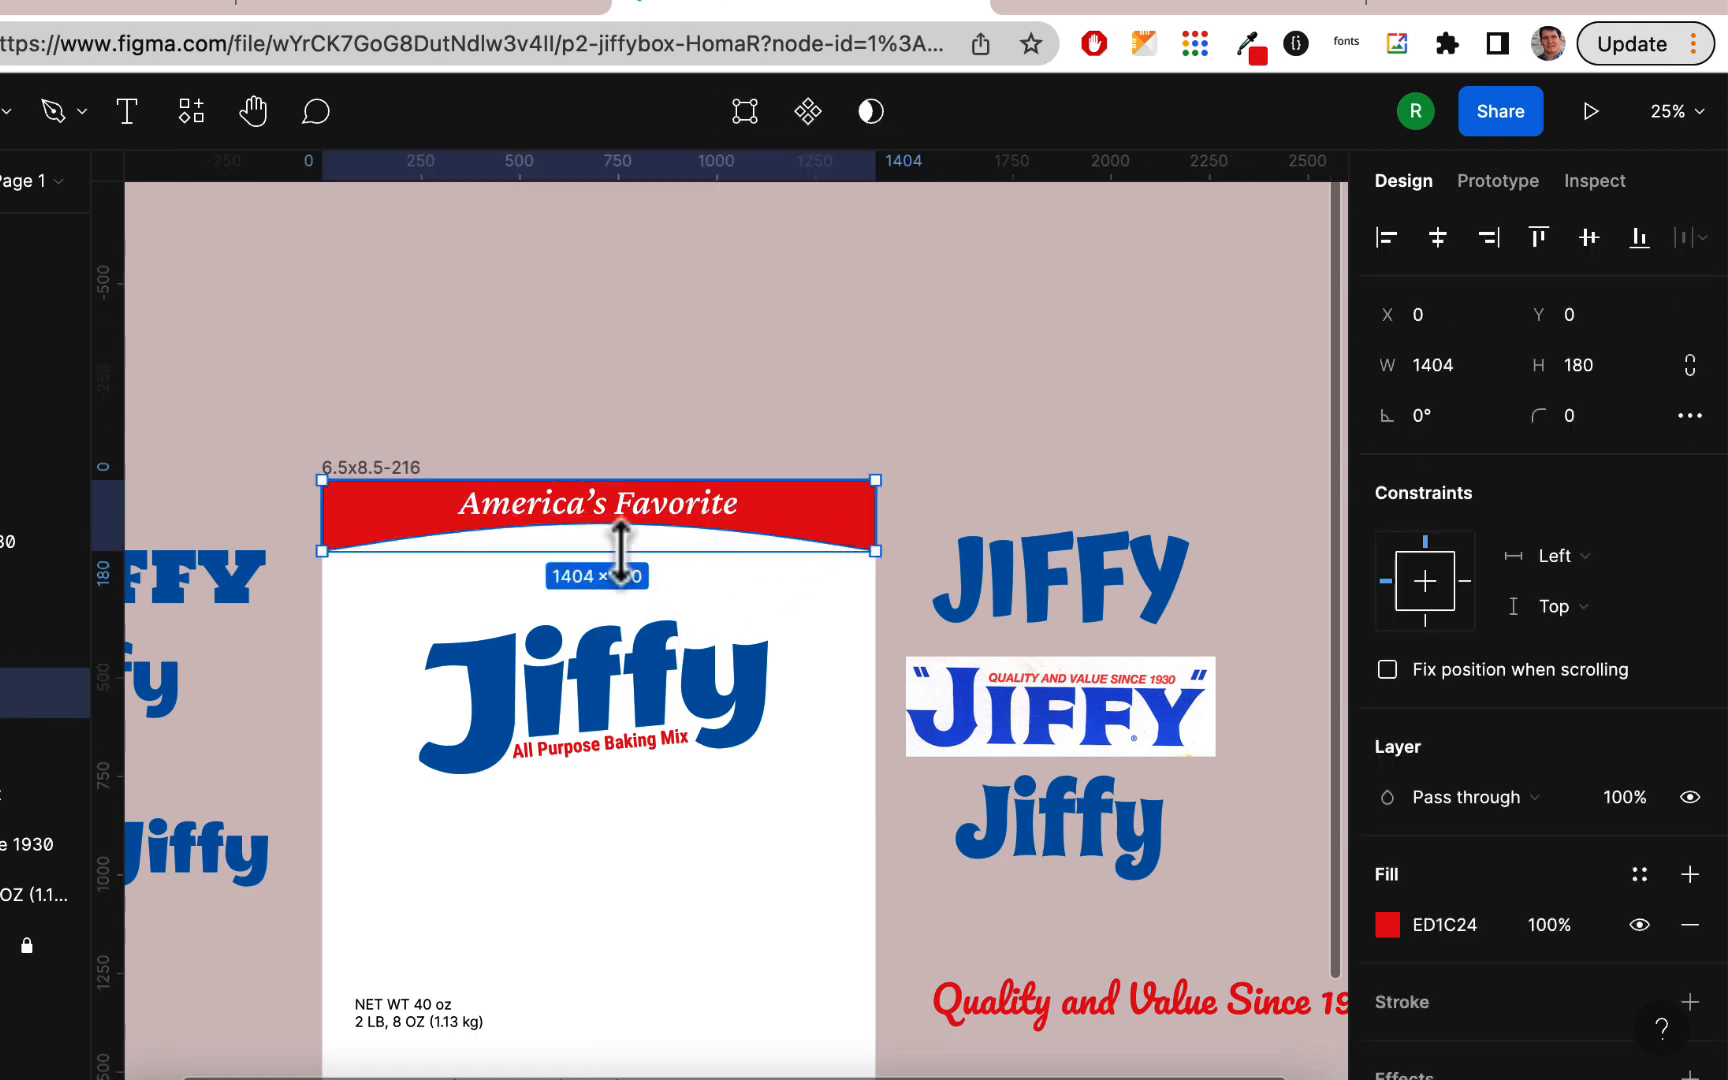
drag(620, 558, 645, 523)
click(640, 520)
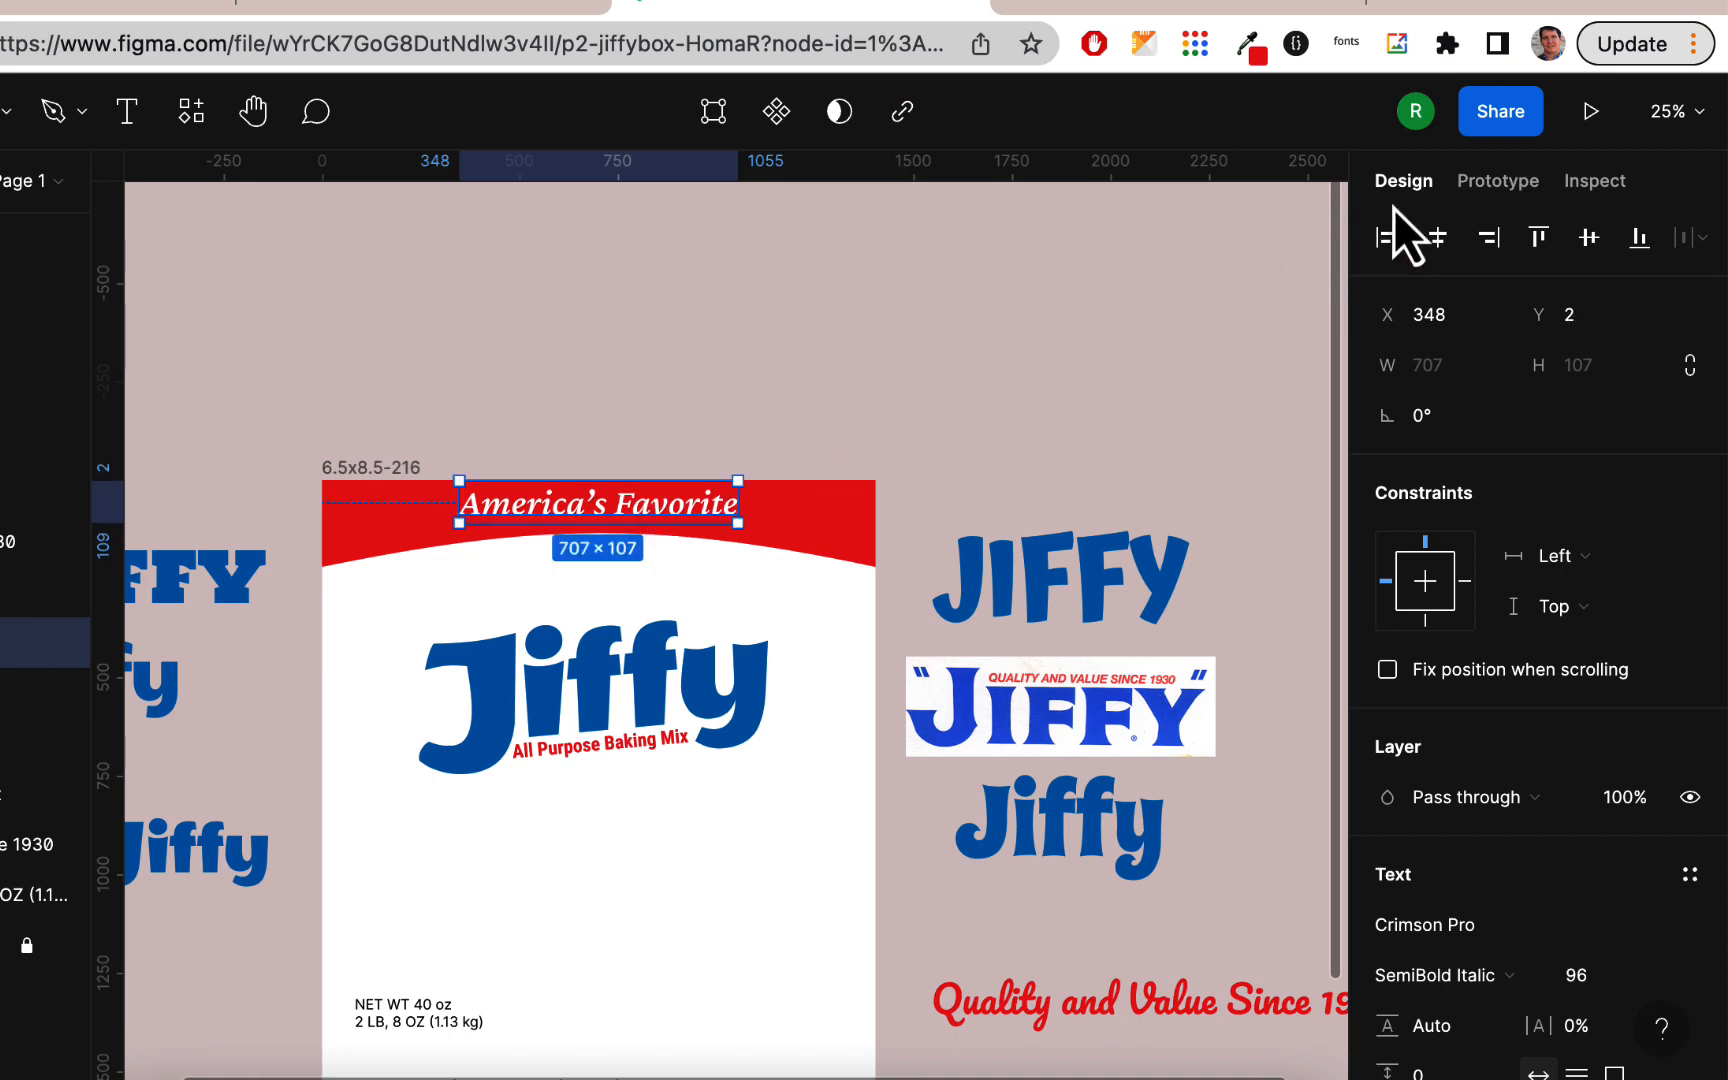
click(1436, 240)
click(880, 390)
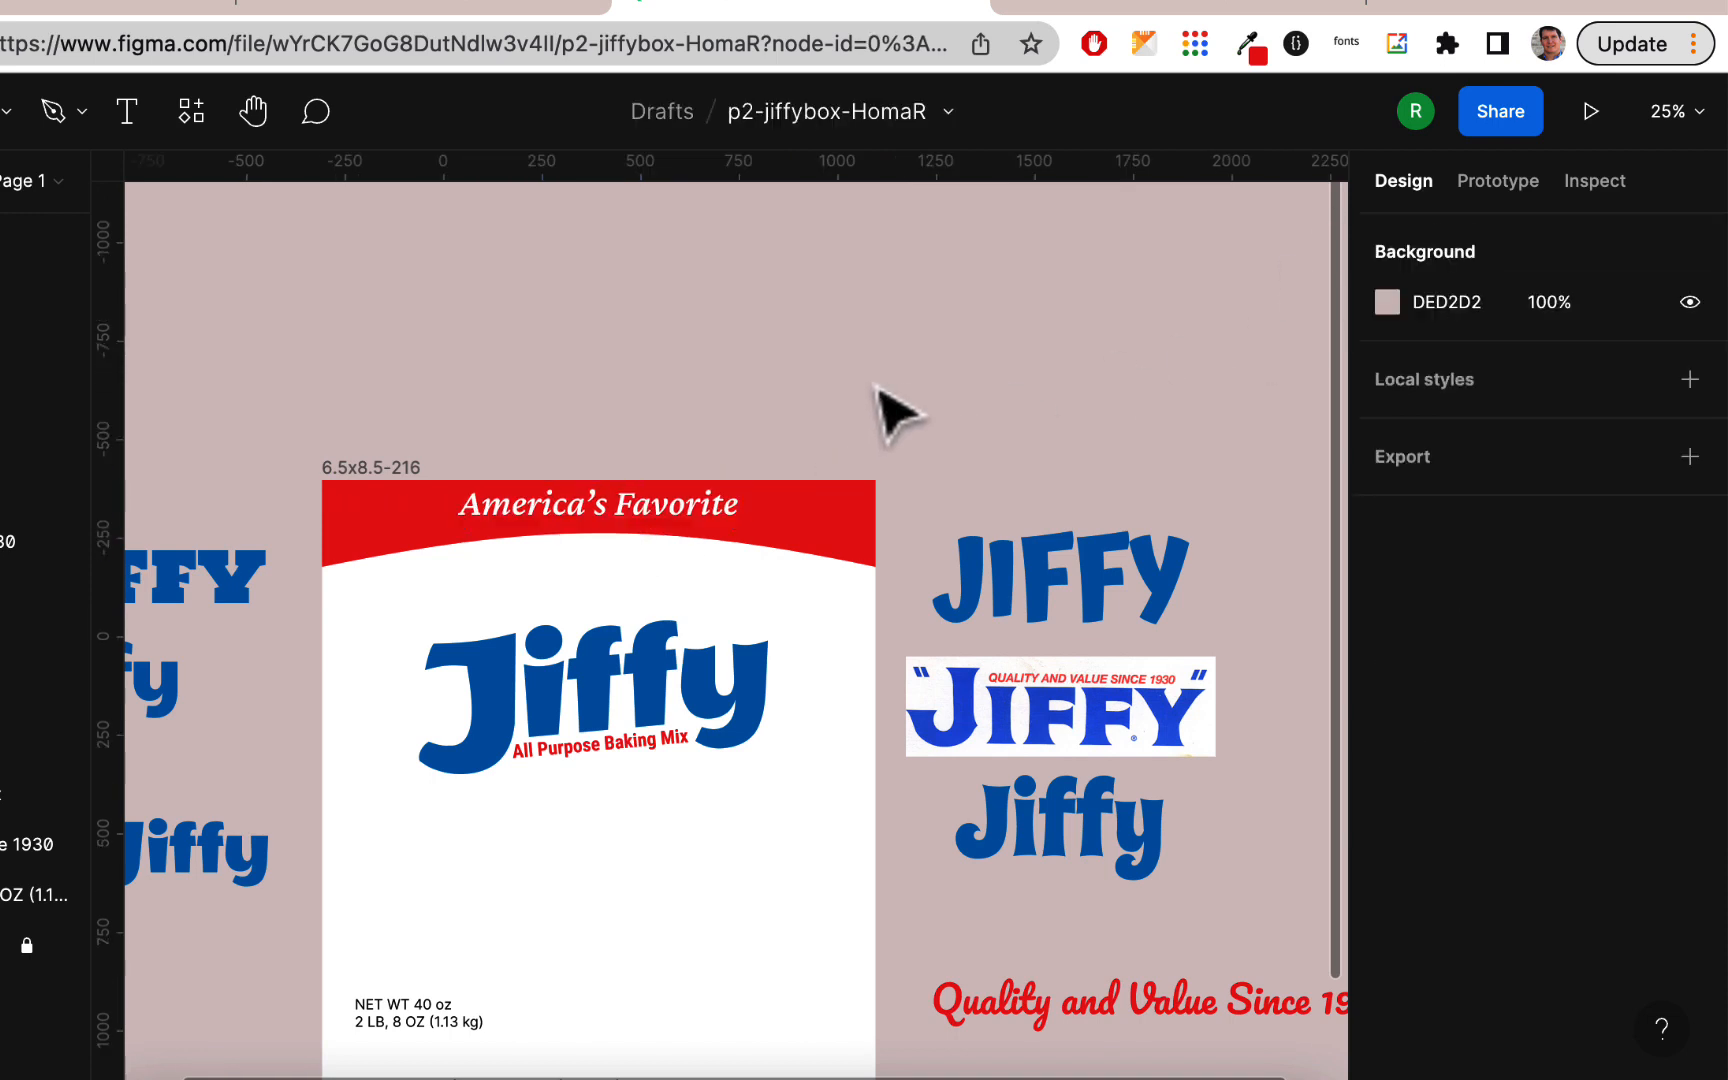
click(689, 513)
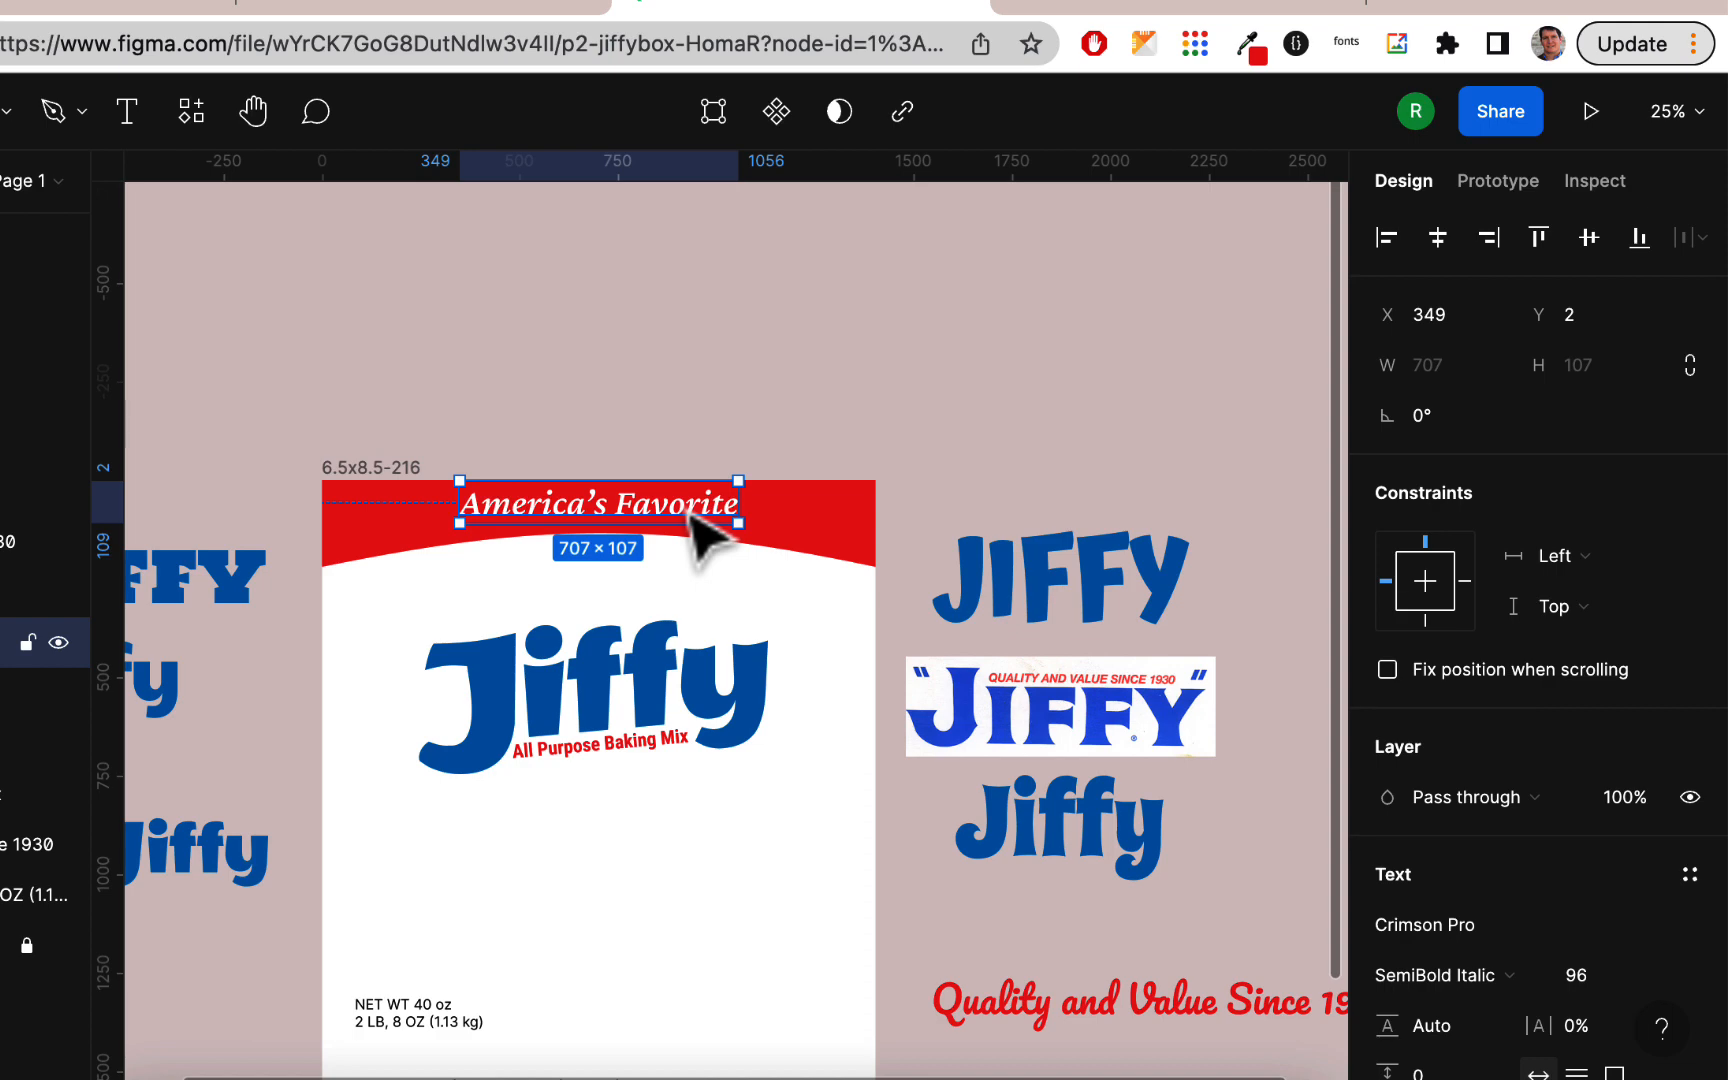
Step: Move the Crimson Pro tagline "Quality and Value Since 1930" down near the box's bottom edge
key(super+equal)
scroll(689, 513, left, 2)
scroll(689, 513, down, 1)
scroll(689, 513, up, 1)
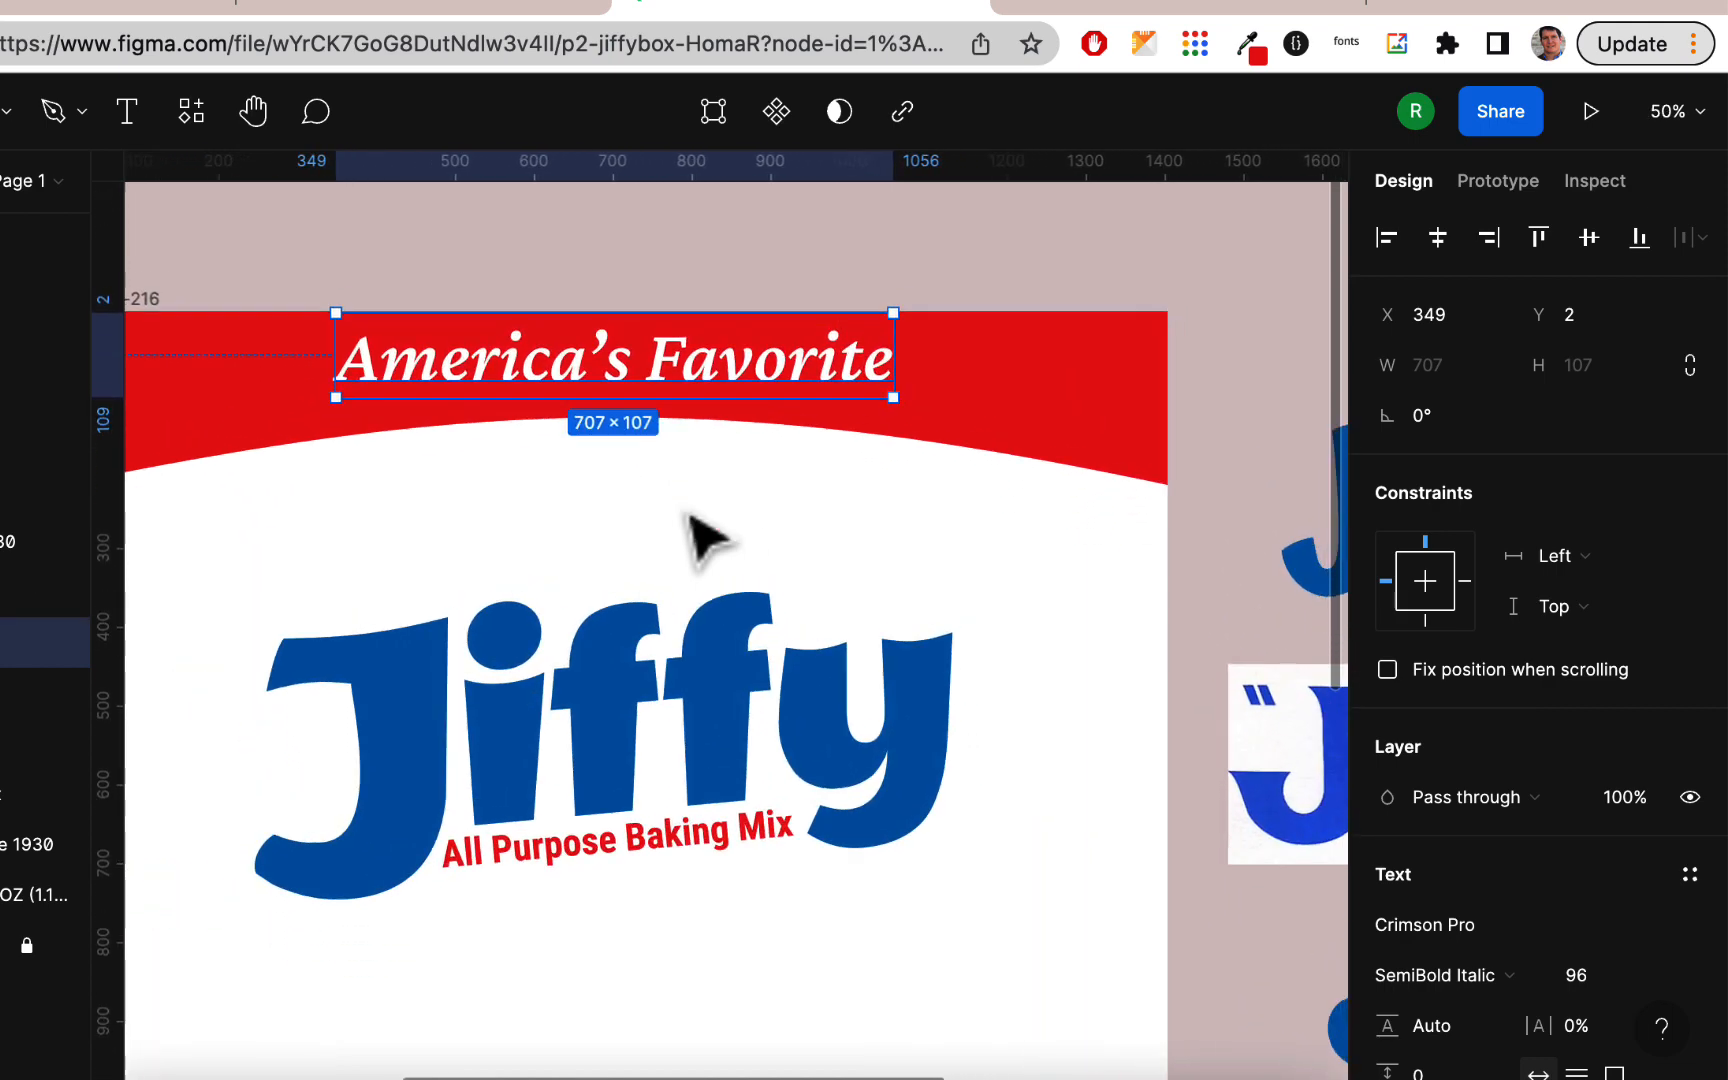
click(710, 532)
scroll(712, 533, down, 10)
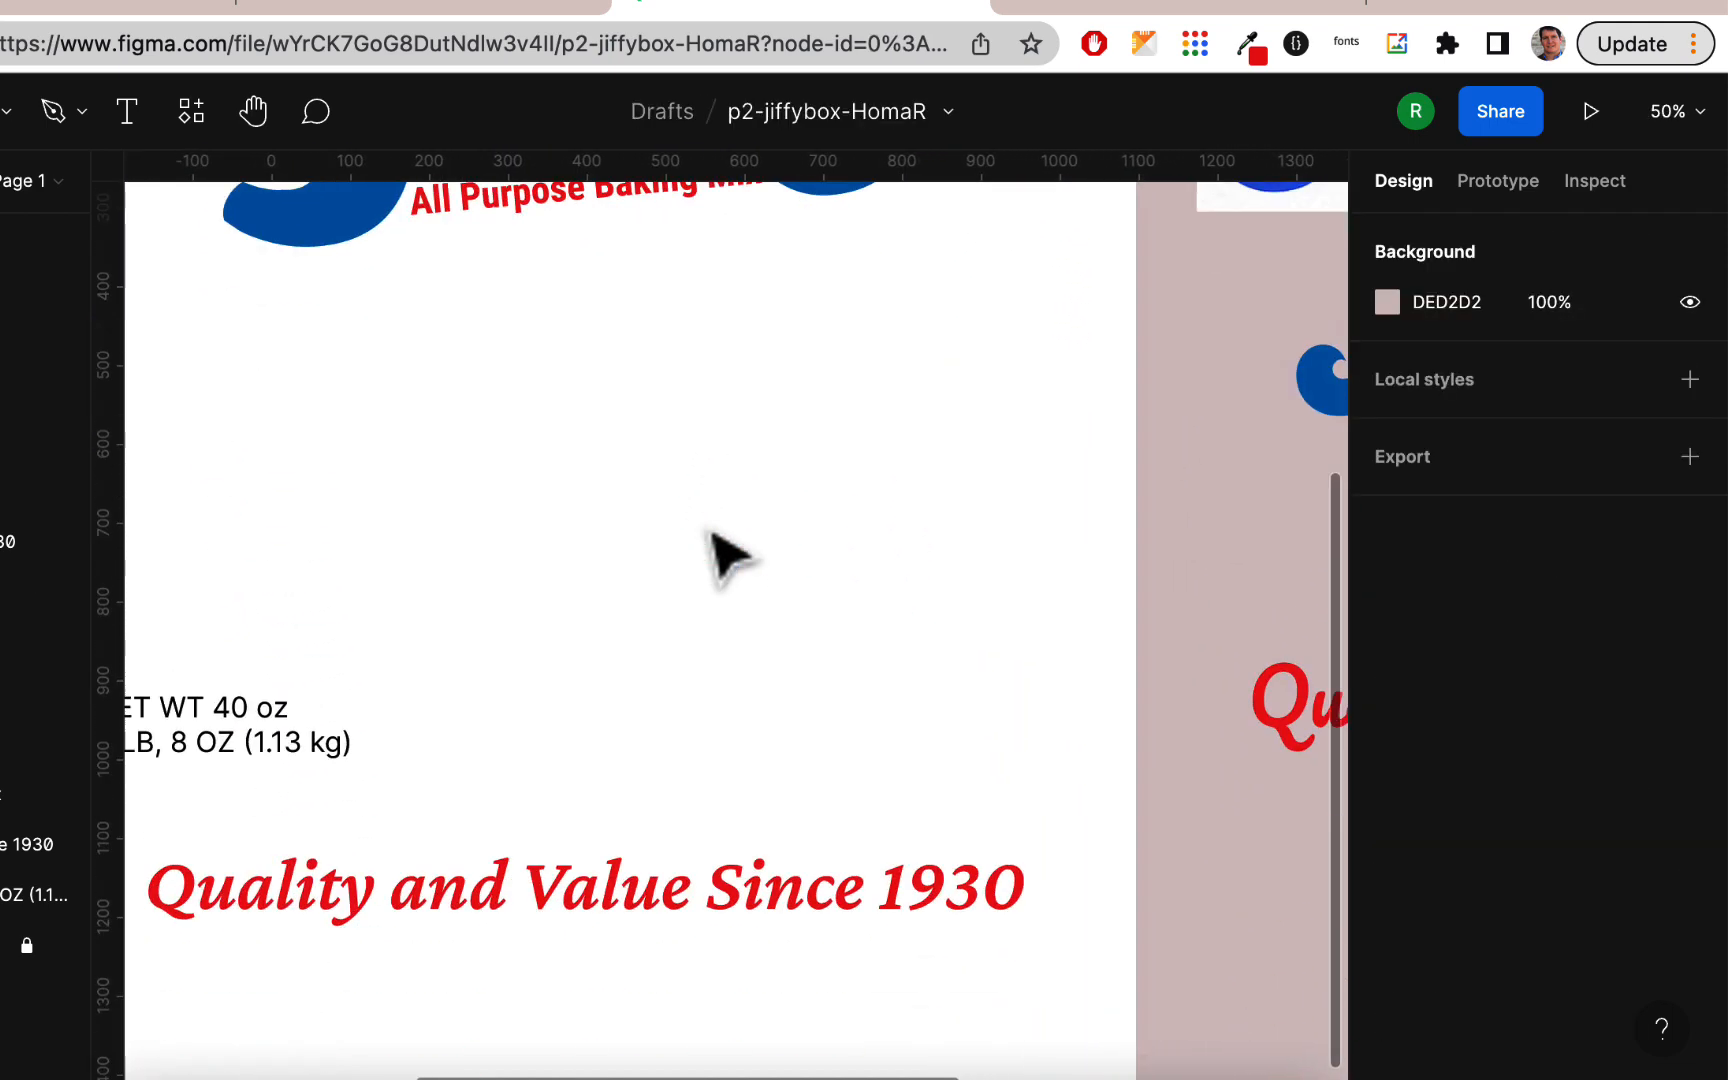
scroll(710, 540, left, 3)
drag(926, 829, 940, 987)
key(minus)
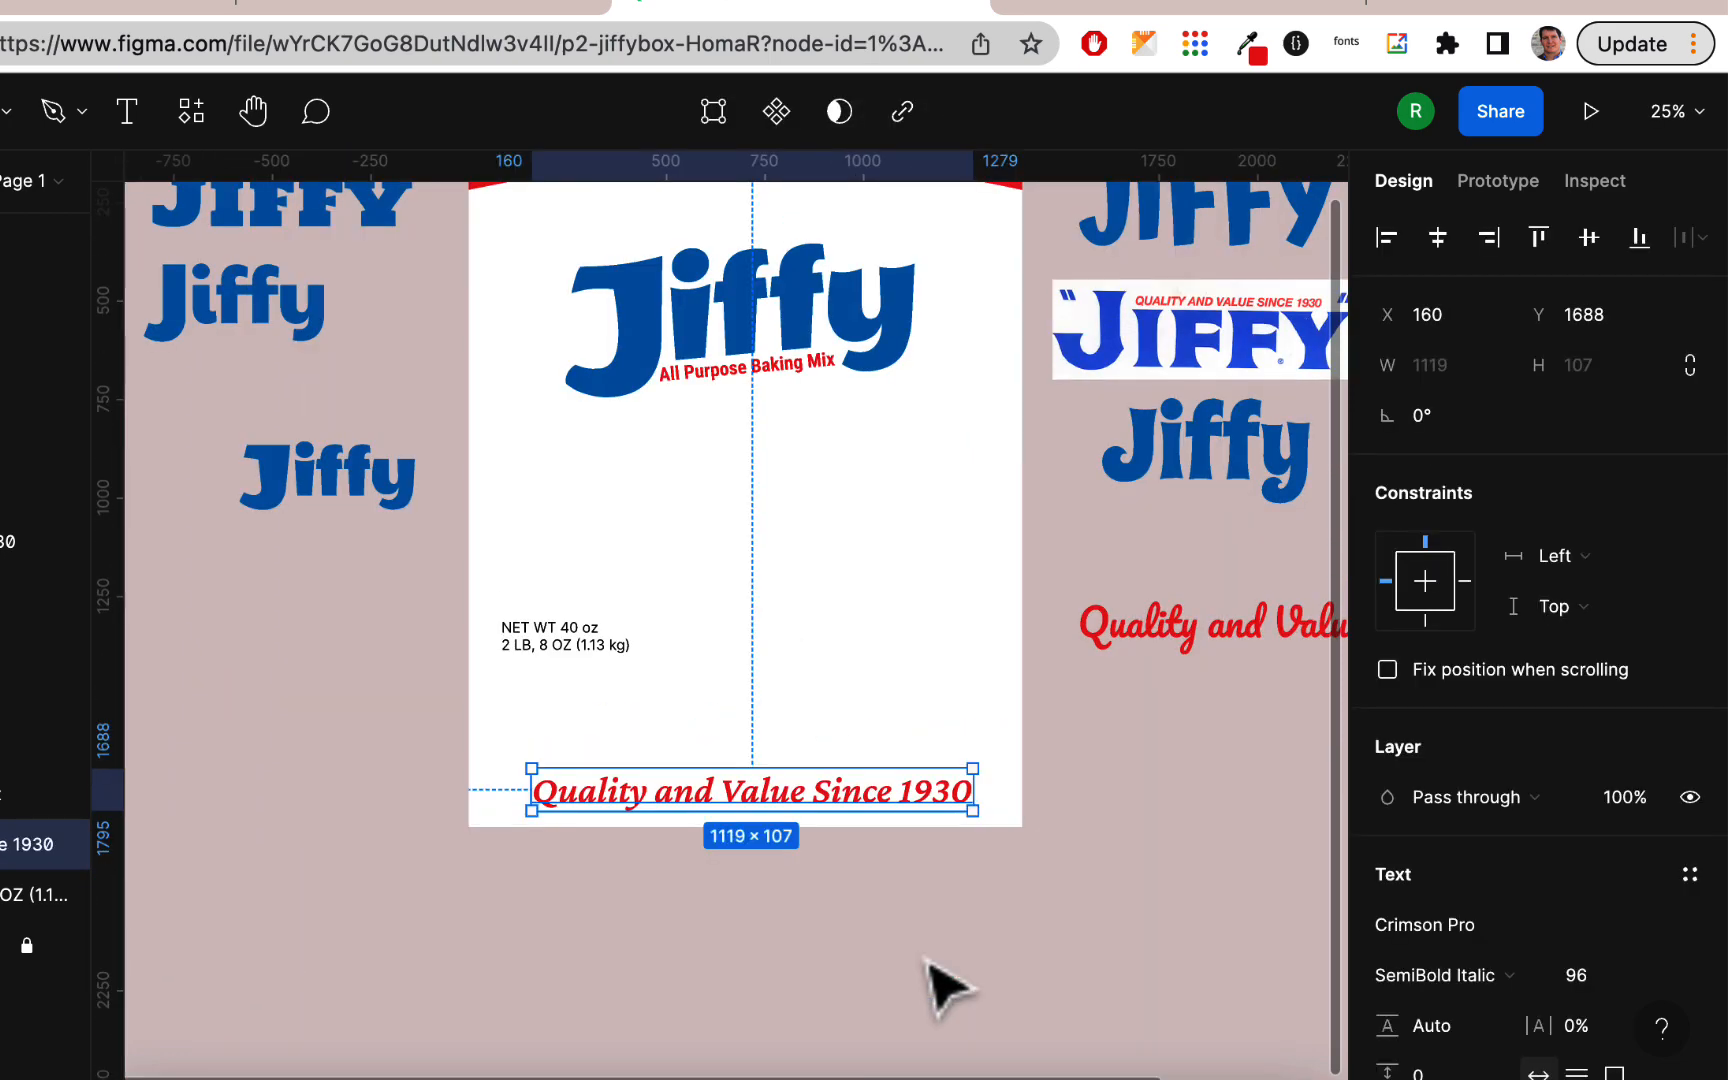
Step: Center the Crimson Pro tagline horizontally on the box and raise it to just below the net weight text
click(1092, 872)
scroll(990, 775, up, 3)
scroll(990, 775, left, 1)
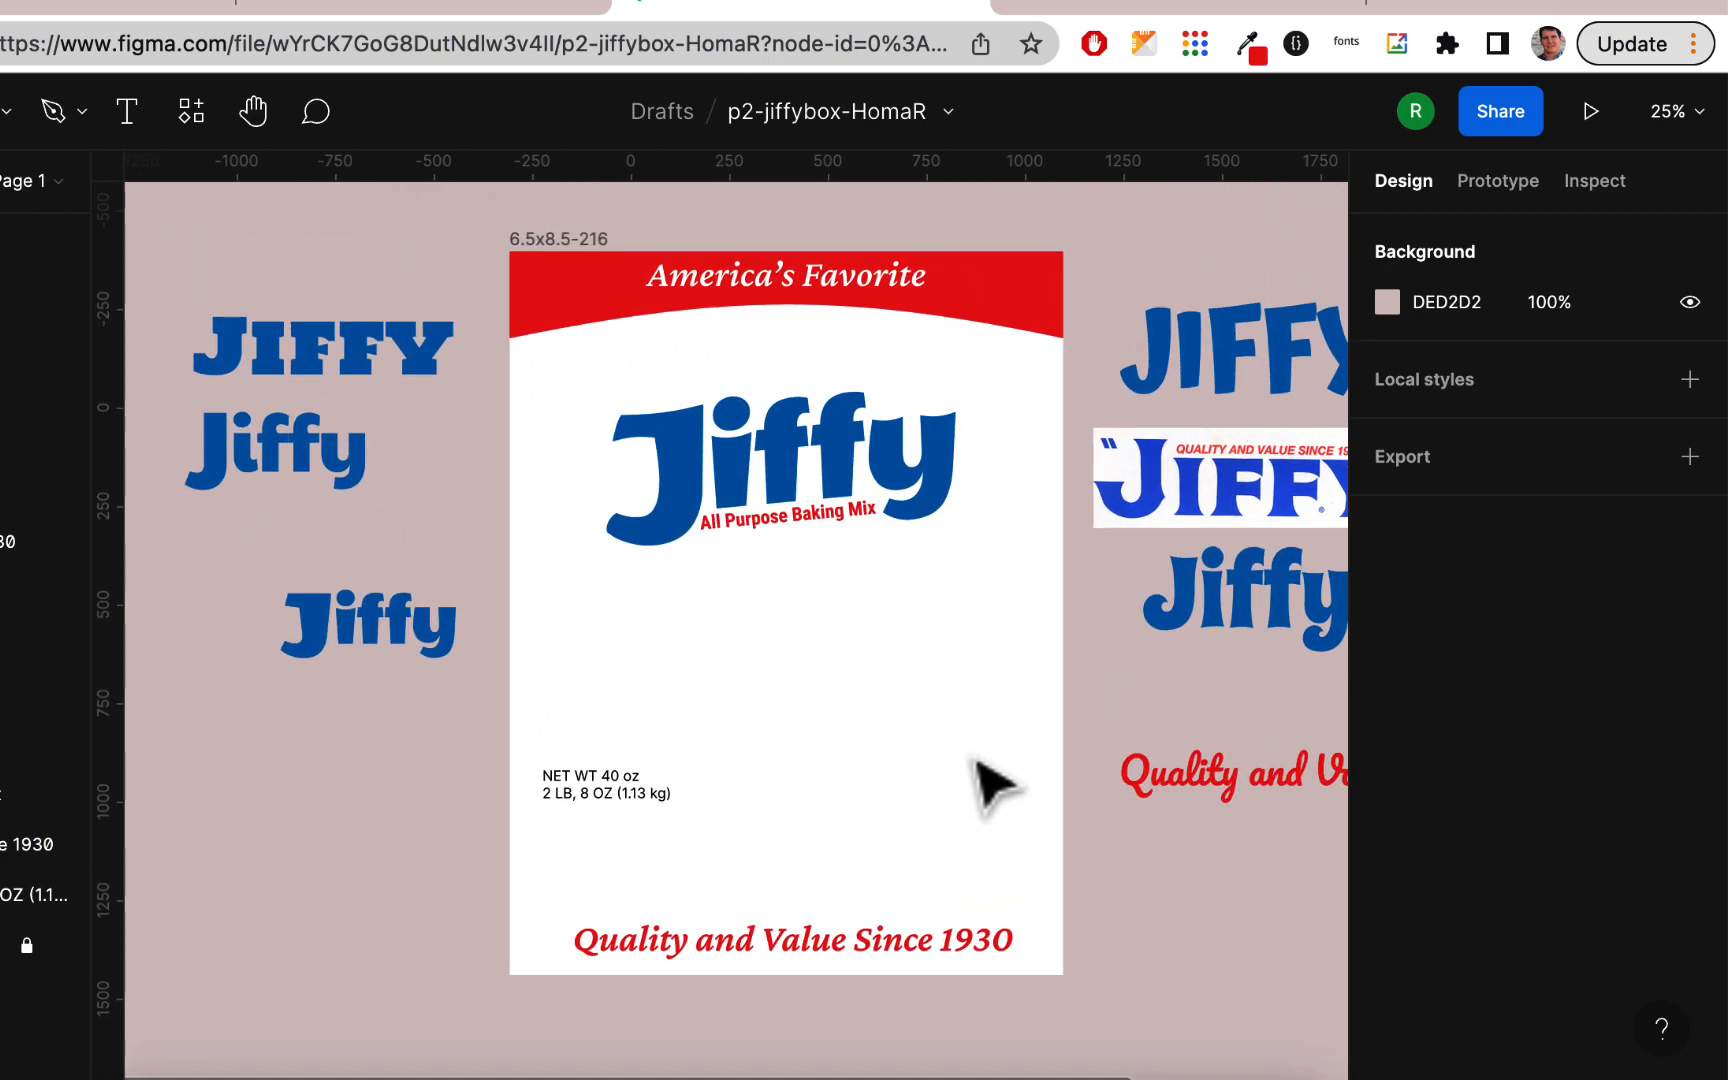
mouse_move(891, 938)
mouse_down()
mouse_move(897, 970)
mouse_move(894, 945)
mouse_up()
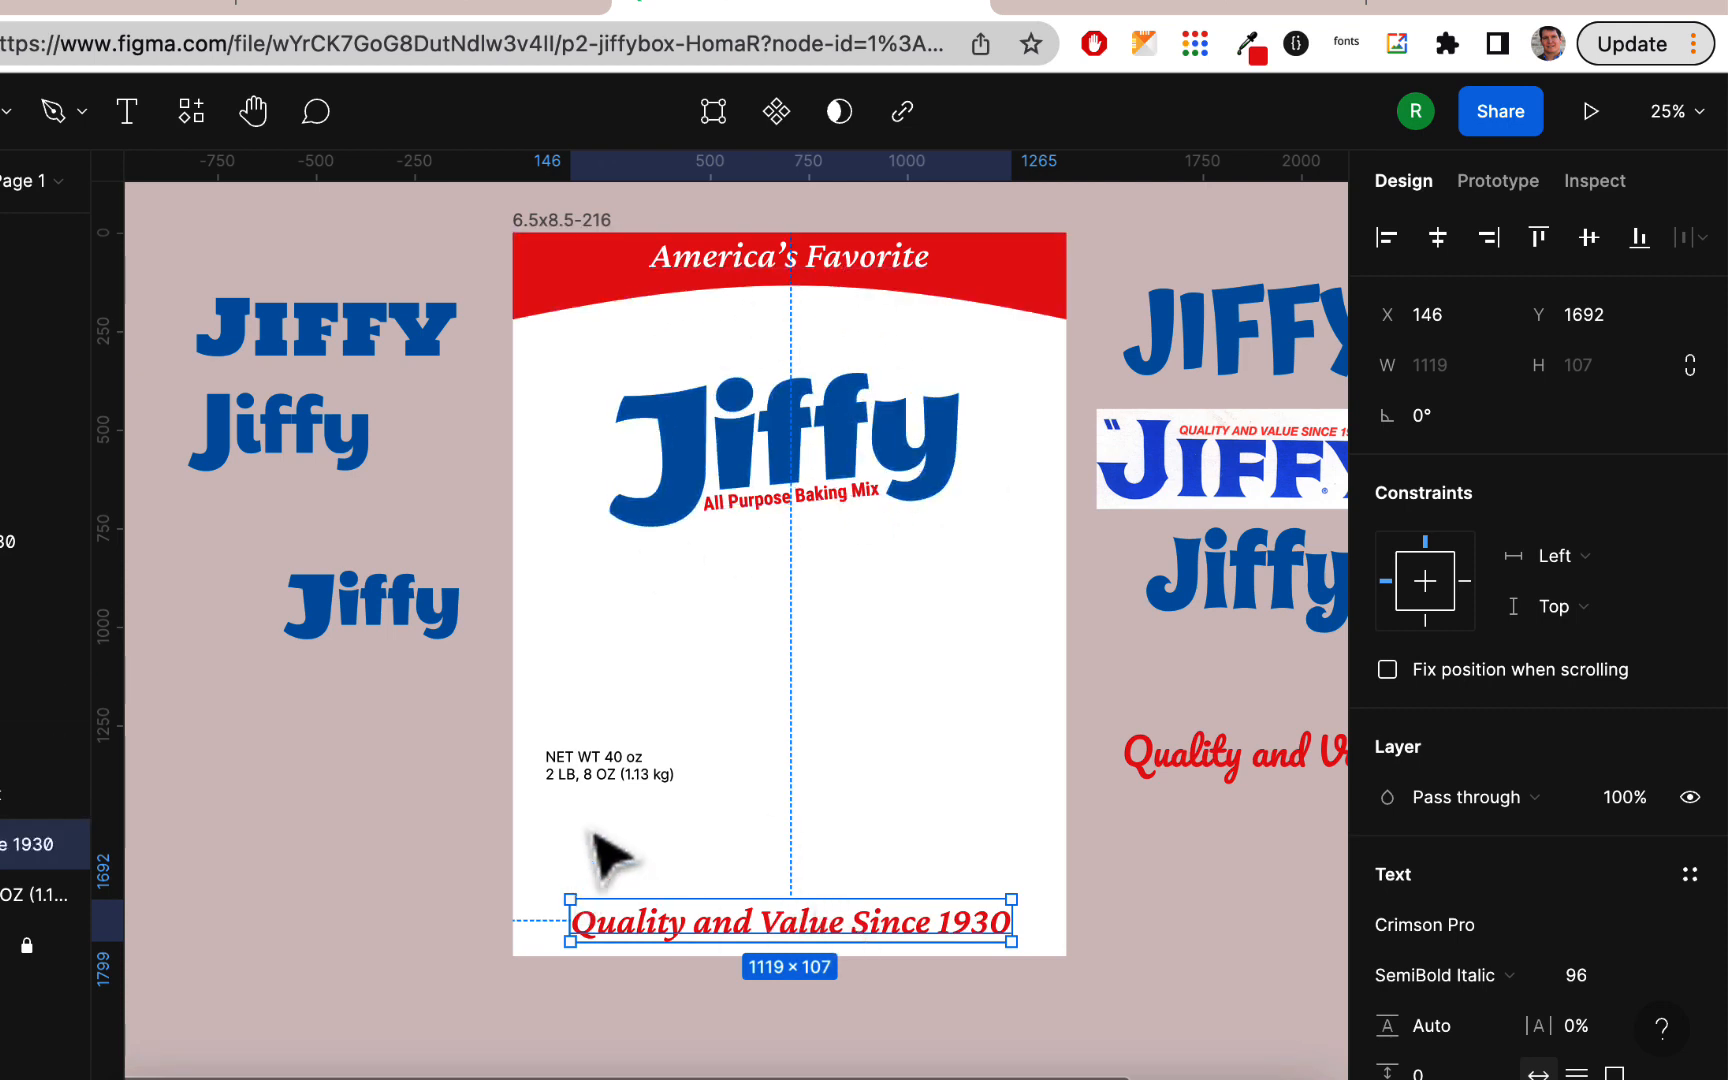
drag(926, 953, 930, 864)
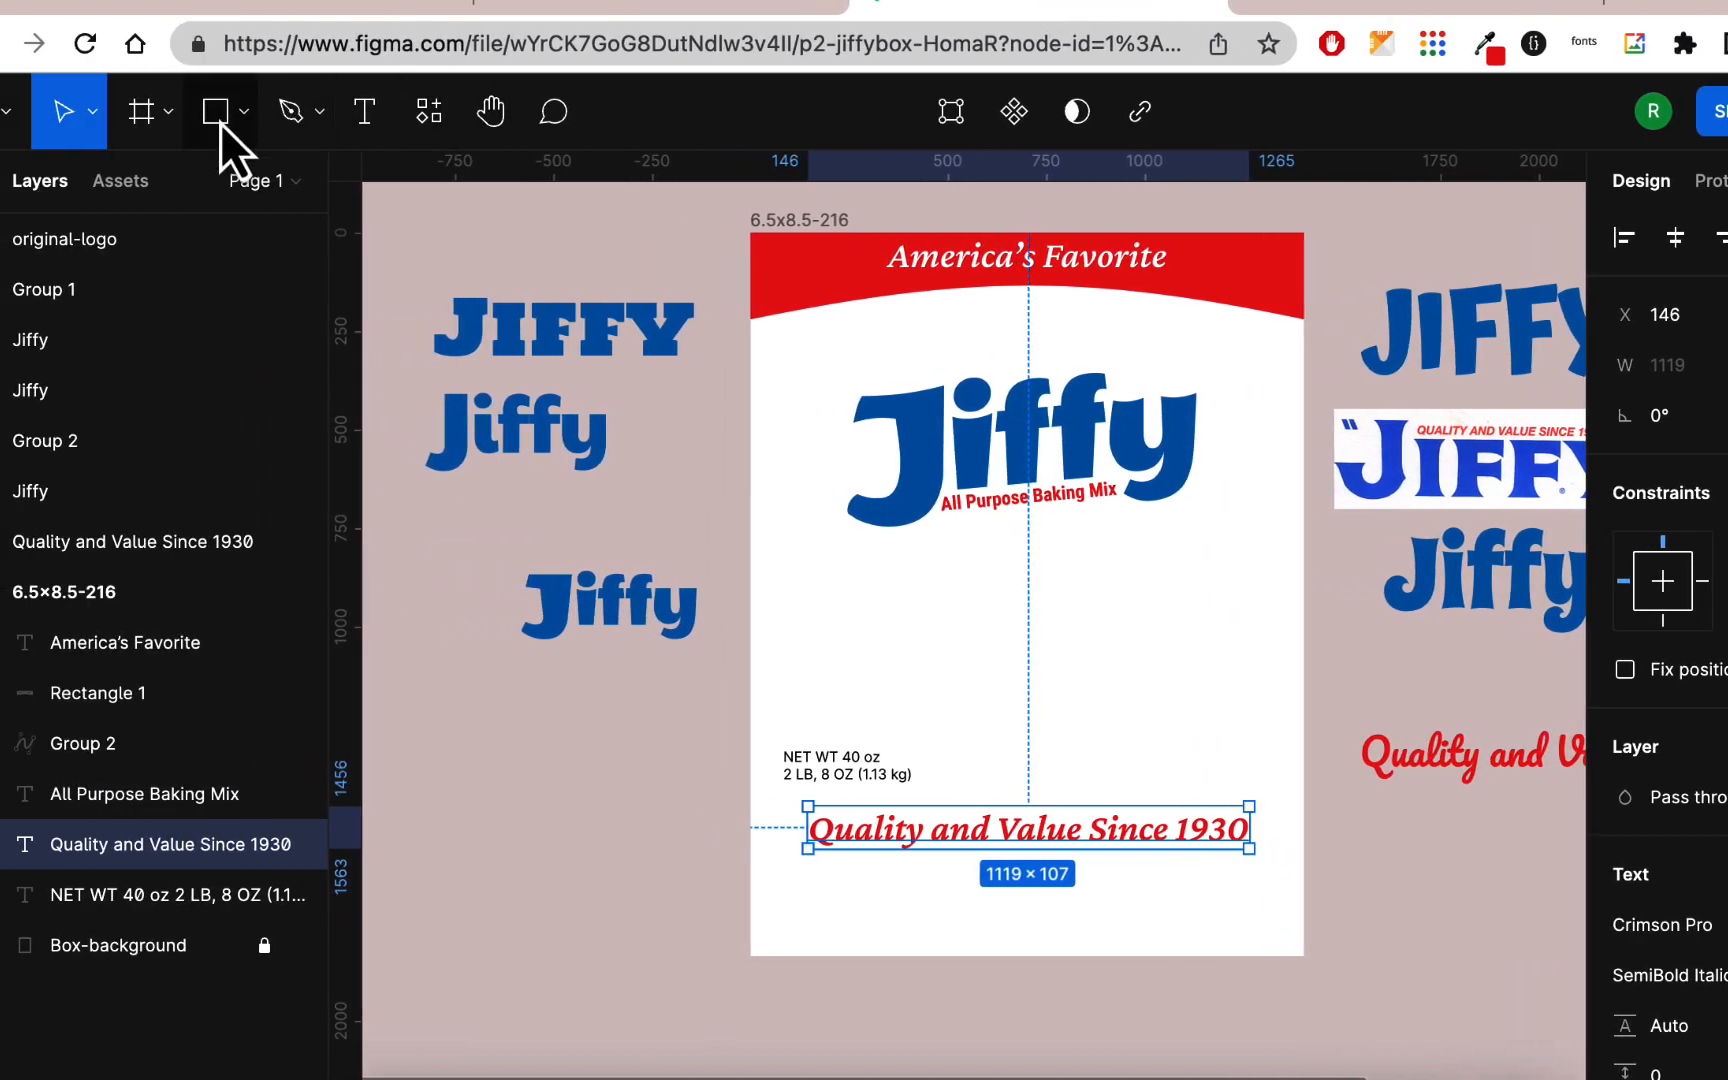
Step: Draw a full-width rectangle about 1404 × 156 along the box's bottom edge and fill it with the logo's blue
click(84, 115)
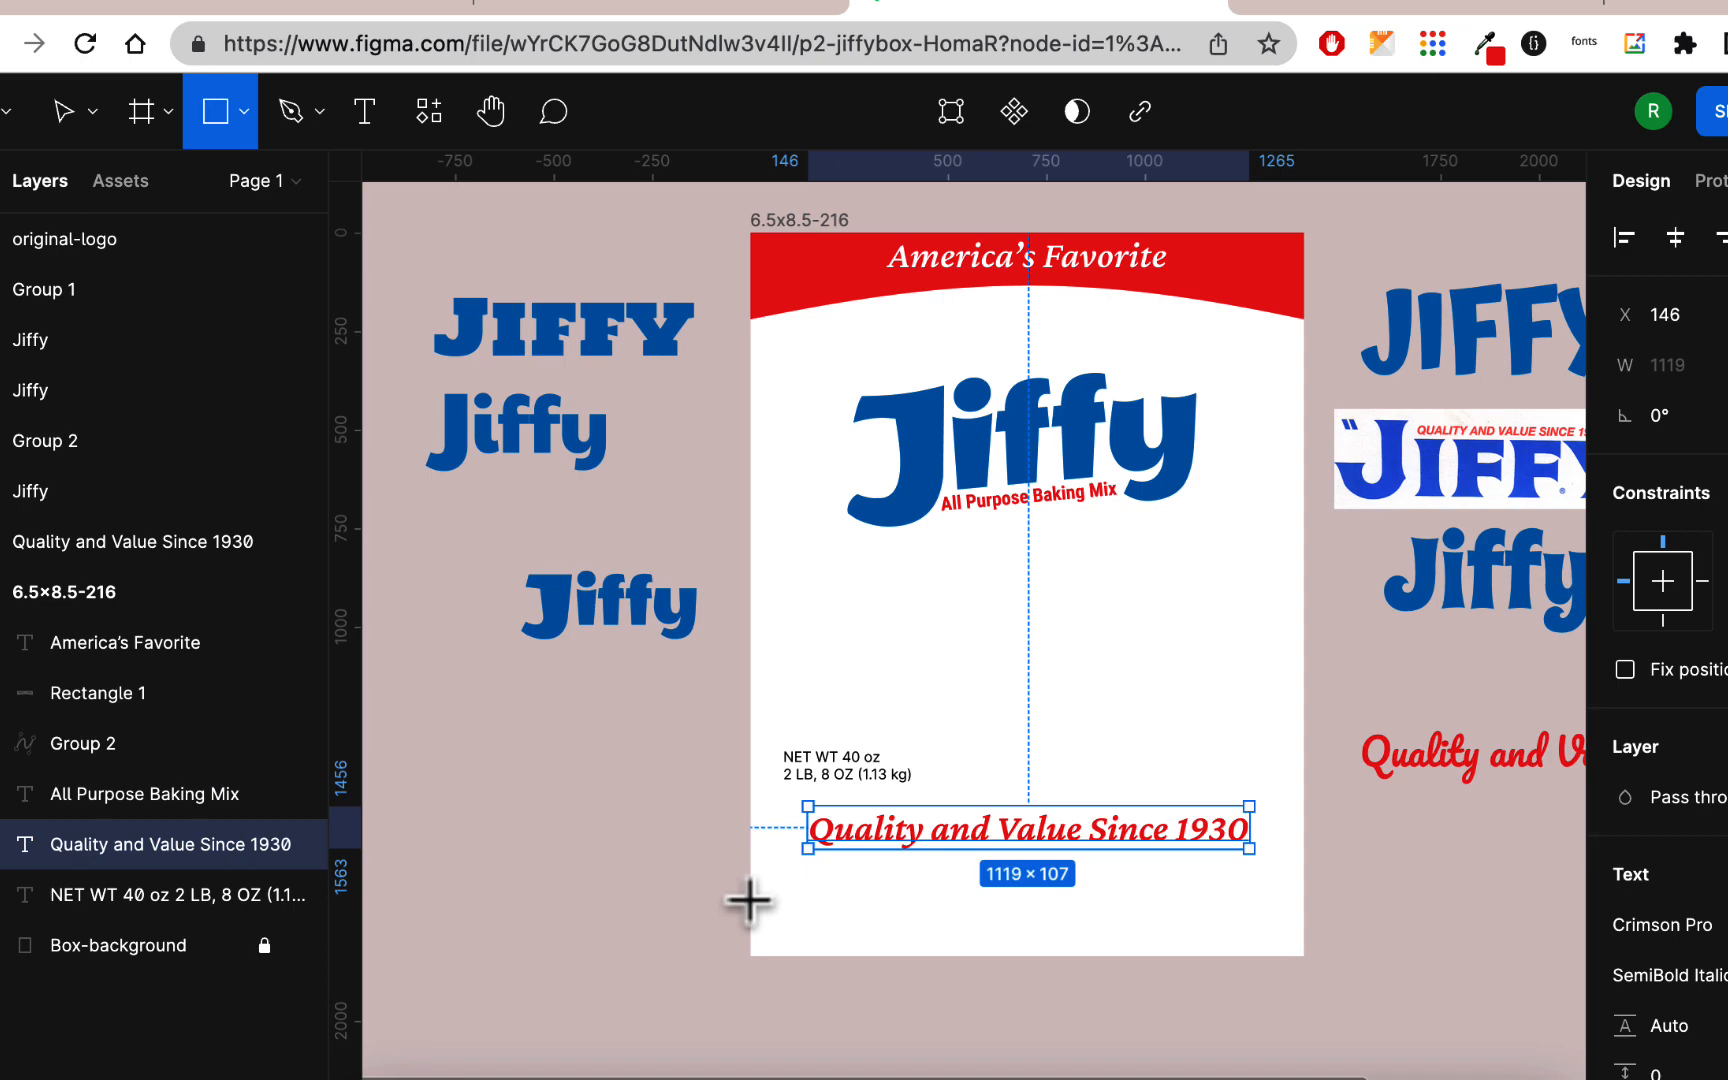
drag(749, 898, 1305, 958)
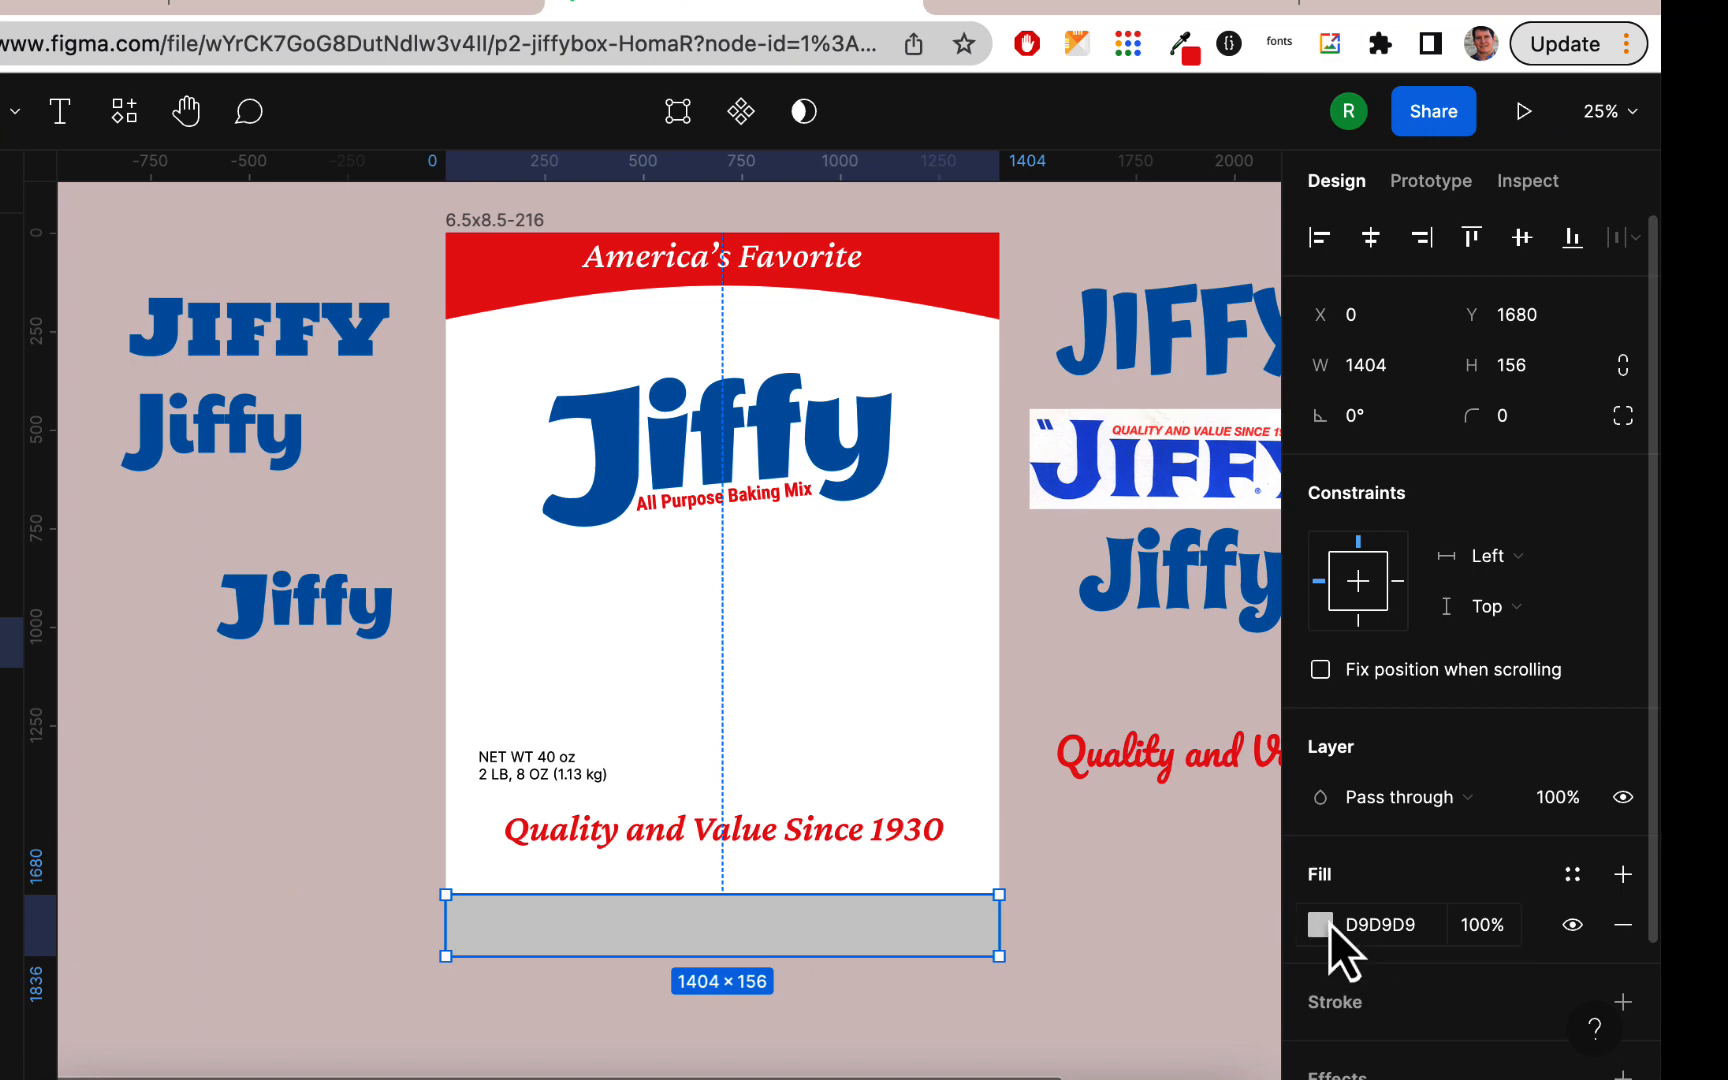
click(1320, 924)
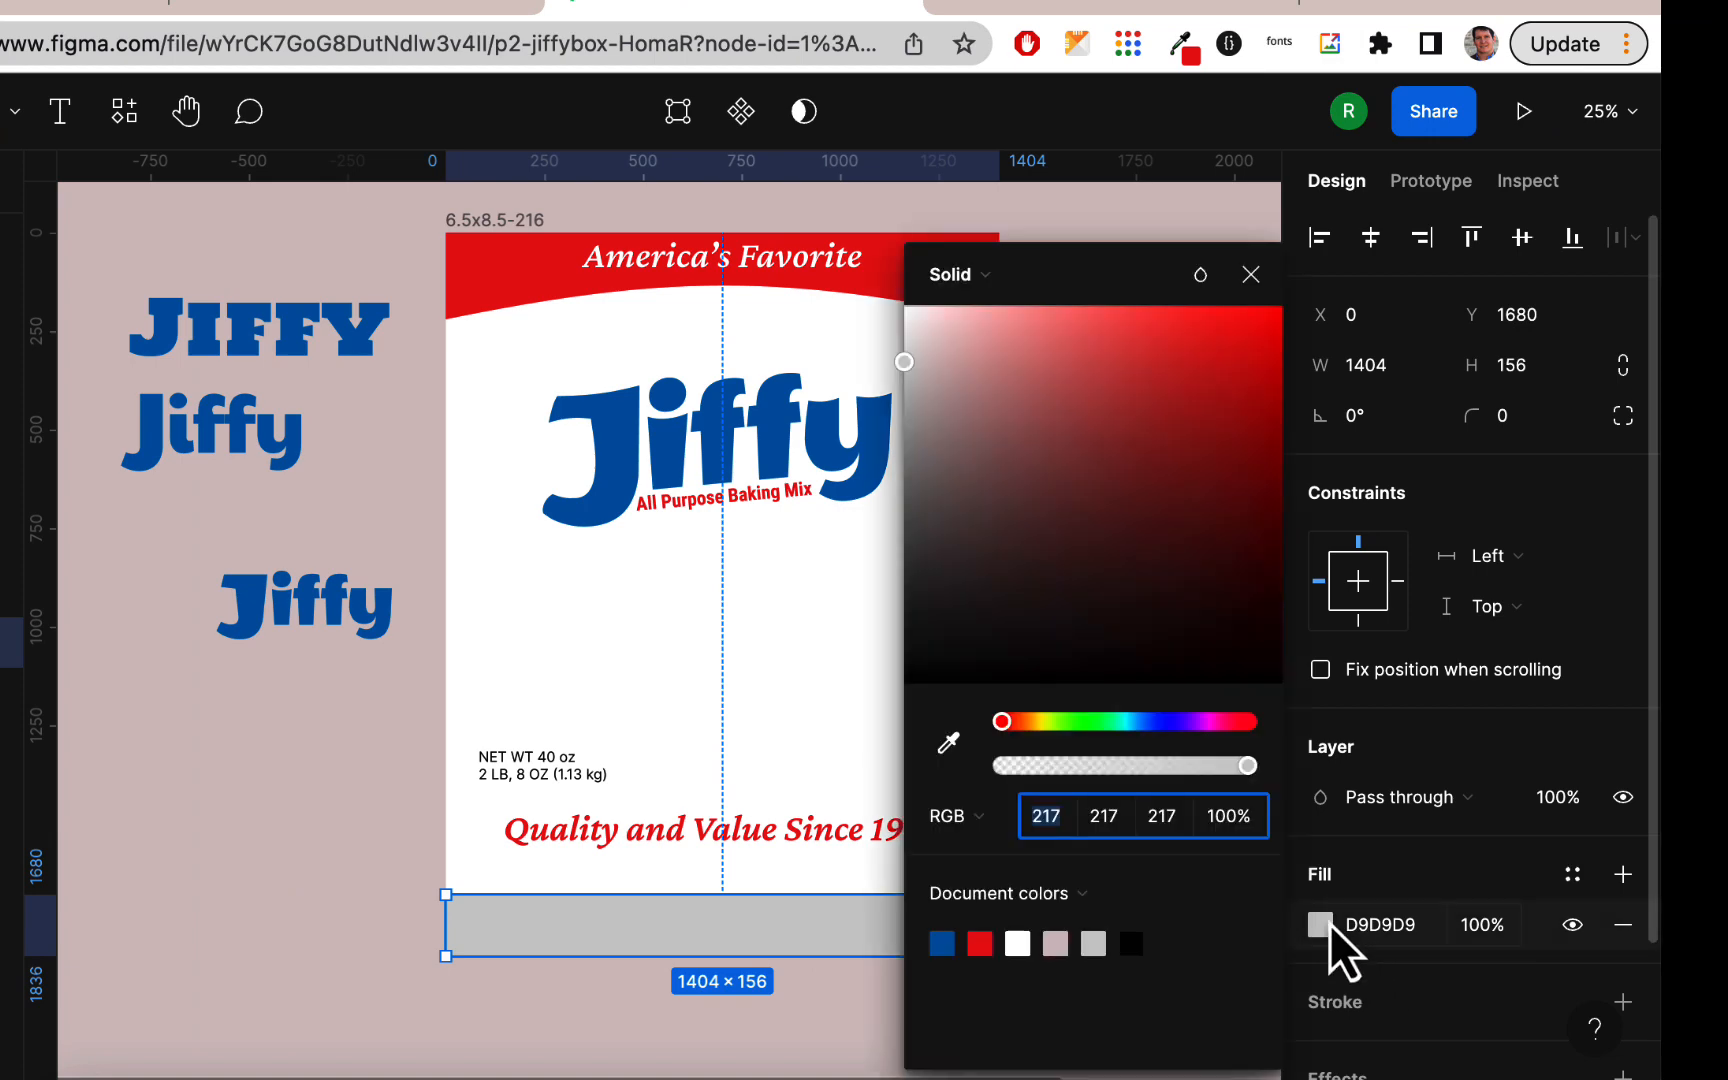
click(941, 943)
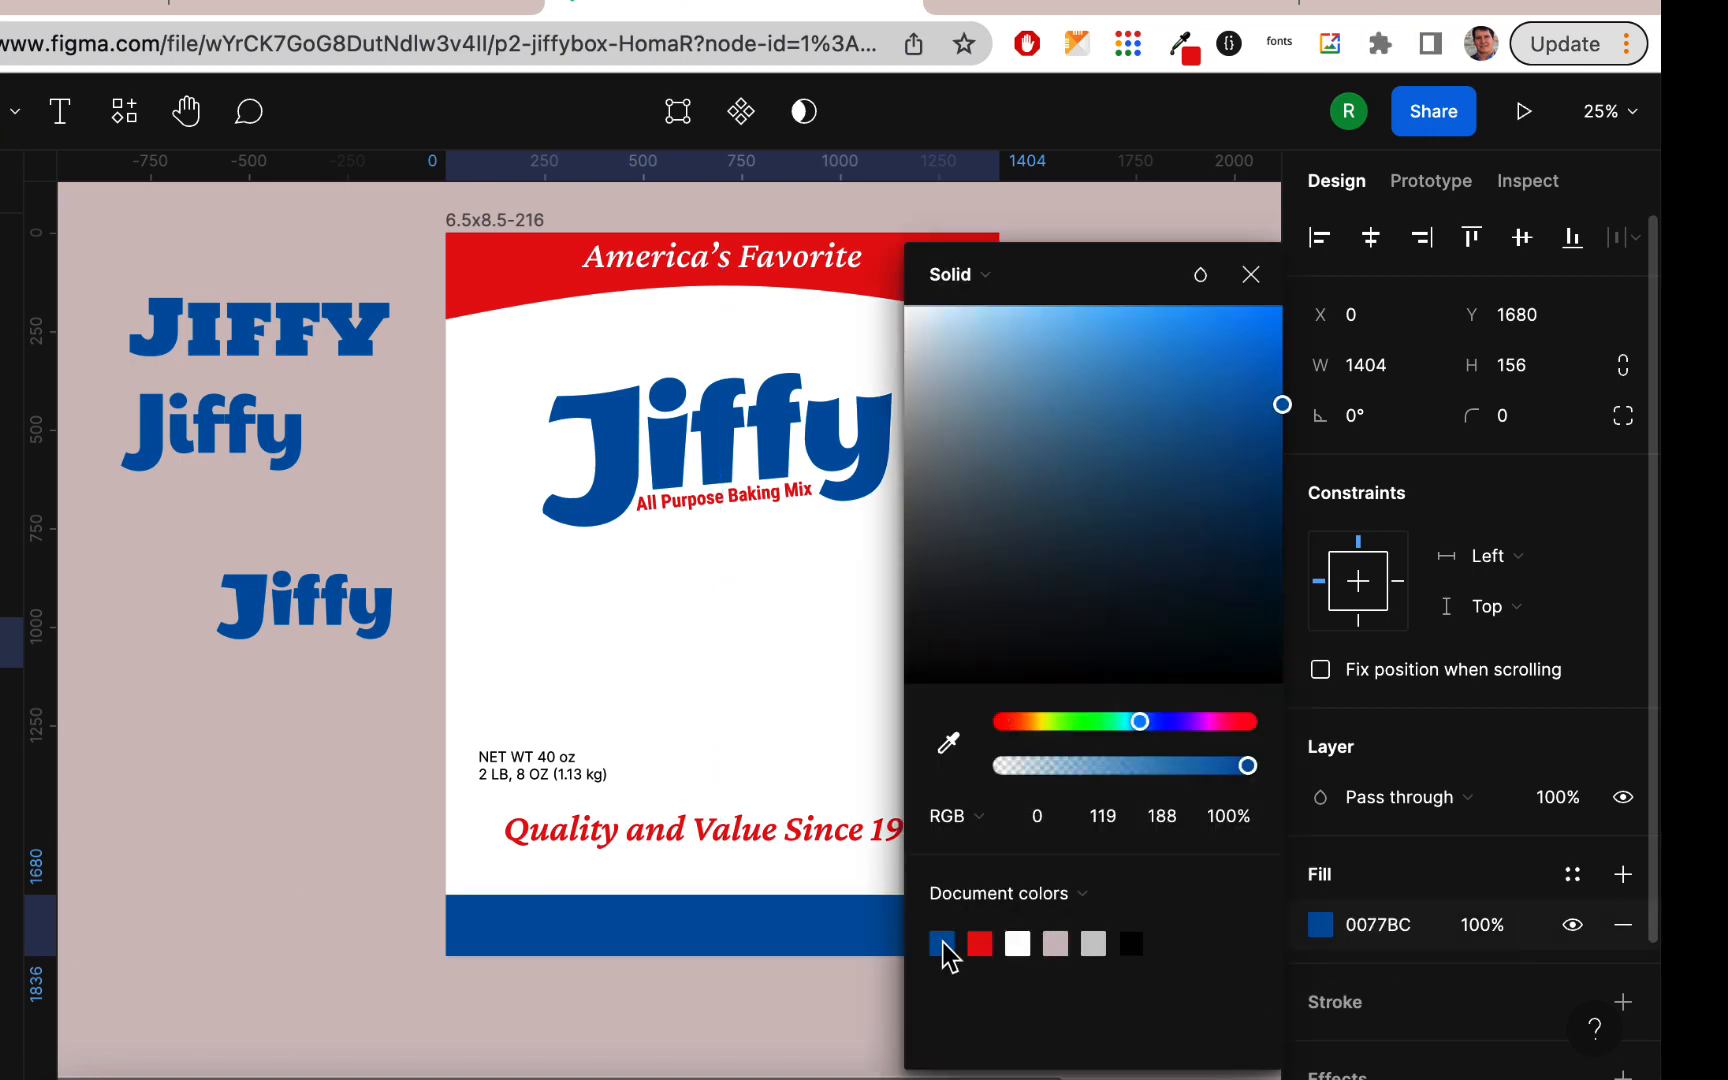
Step: Reduce the blue band's height to about 120 and move the red Crimson Pro tagline down onto it
click(672, 1014)
scroll(676, 1023, right, 3)
click(695, 966)
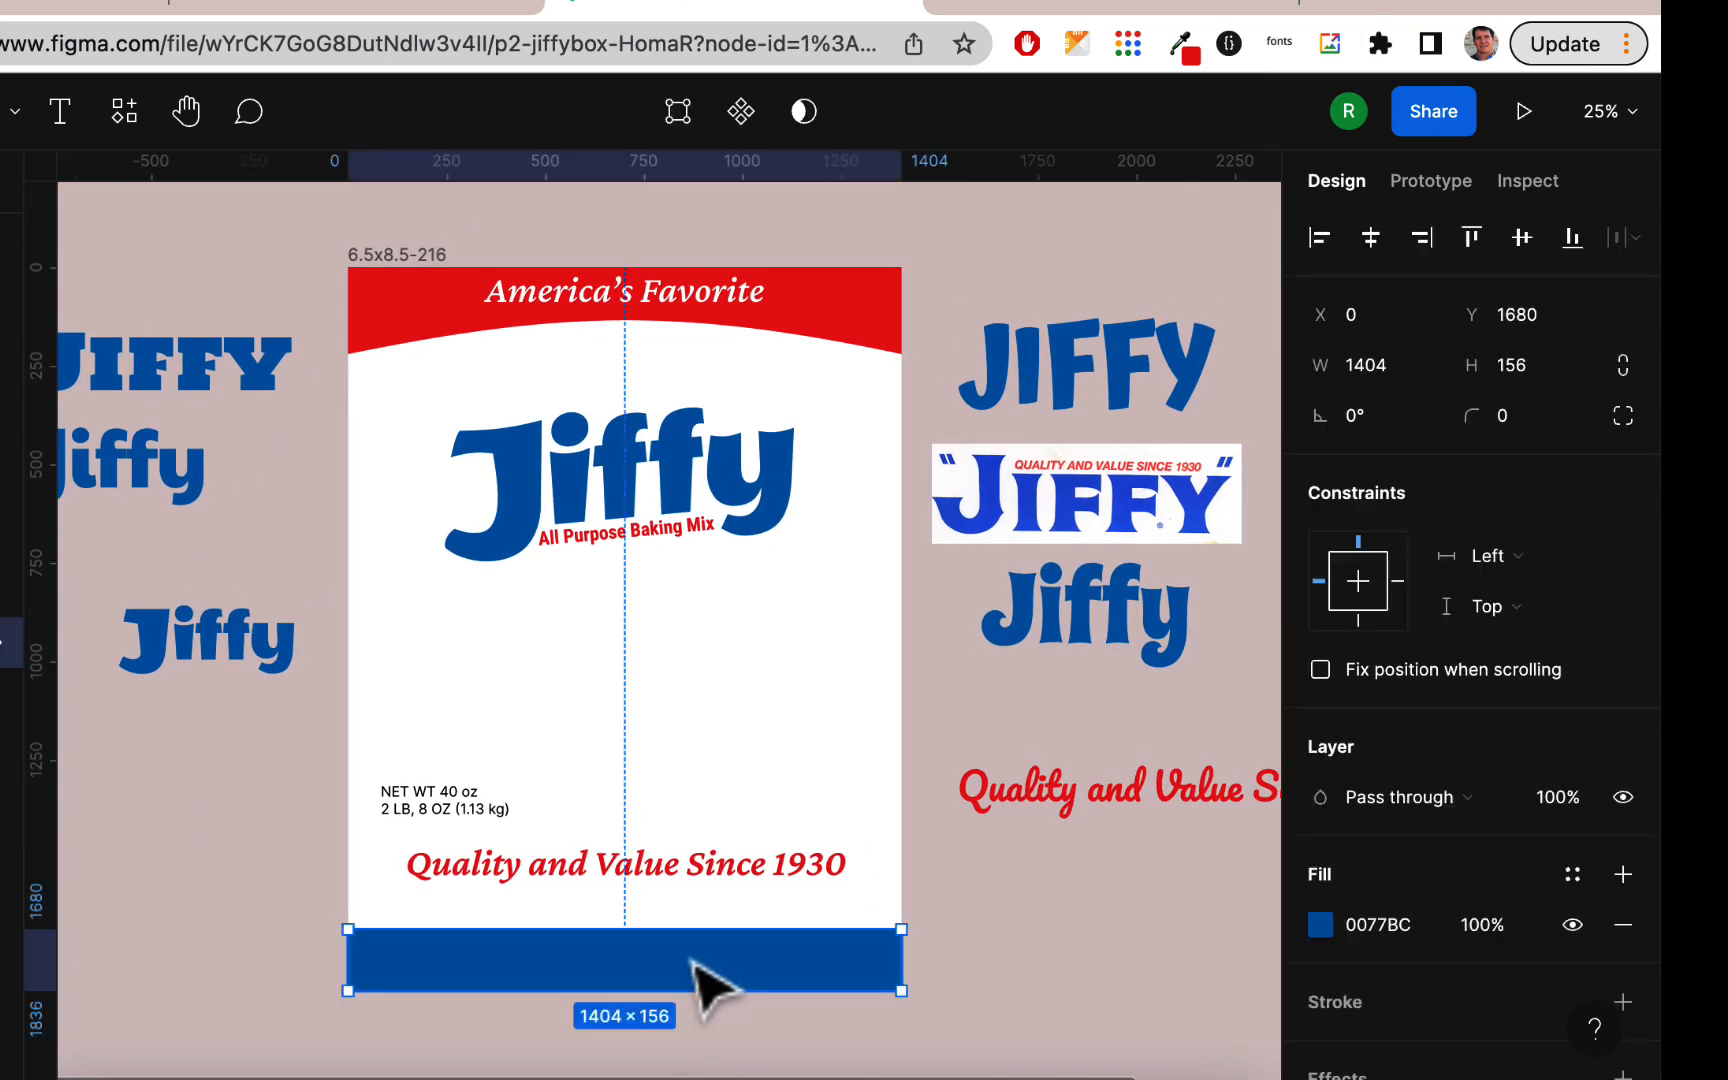
drag(624, 936, 622, 945)
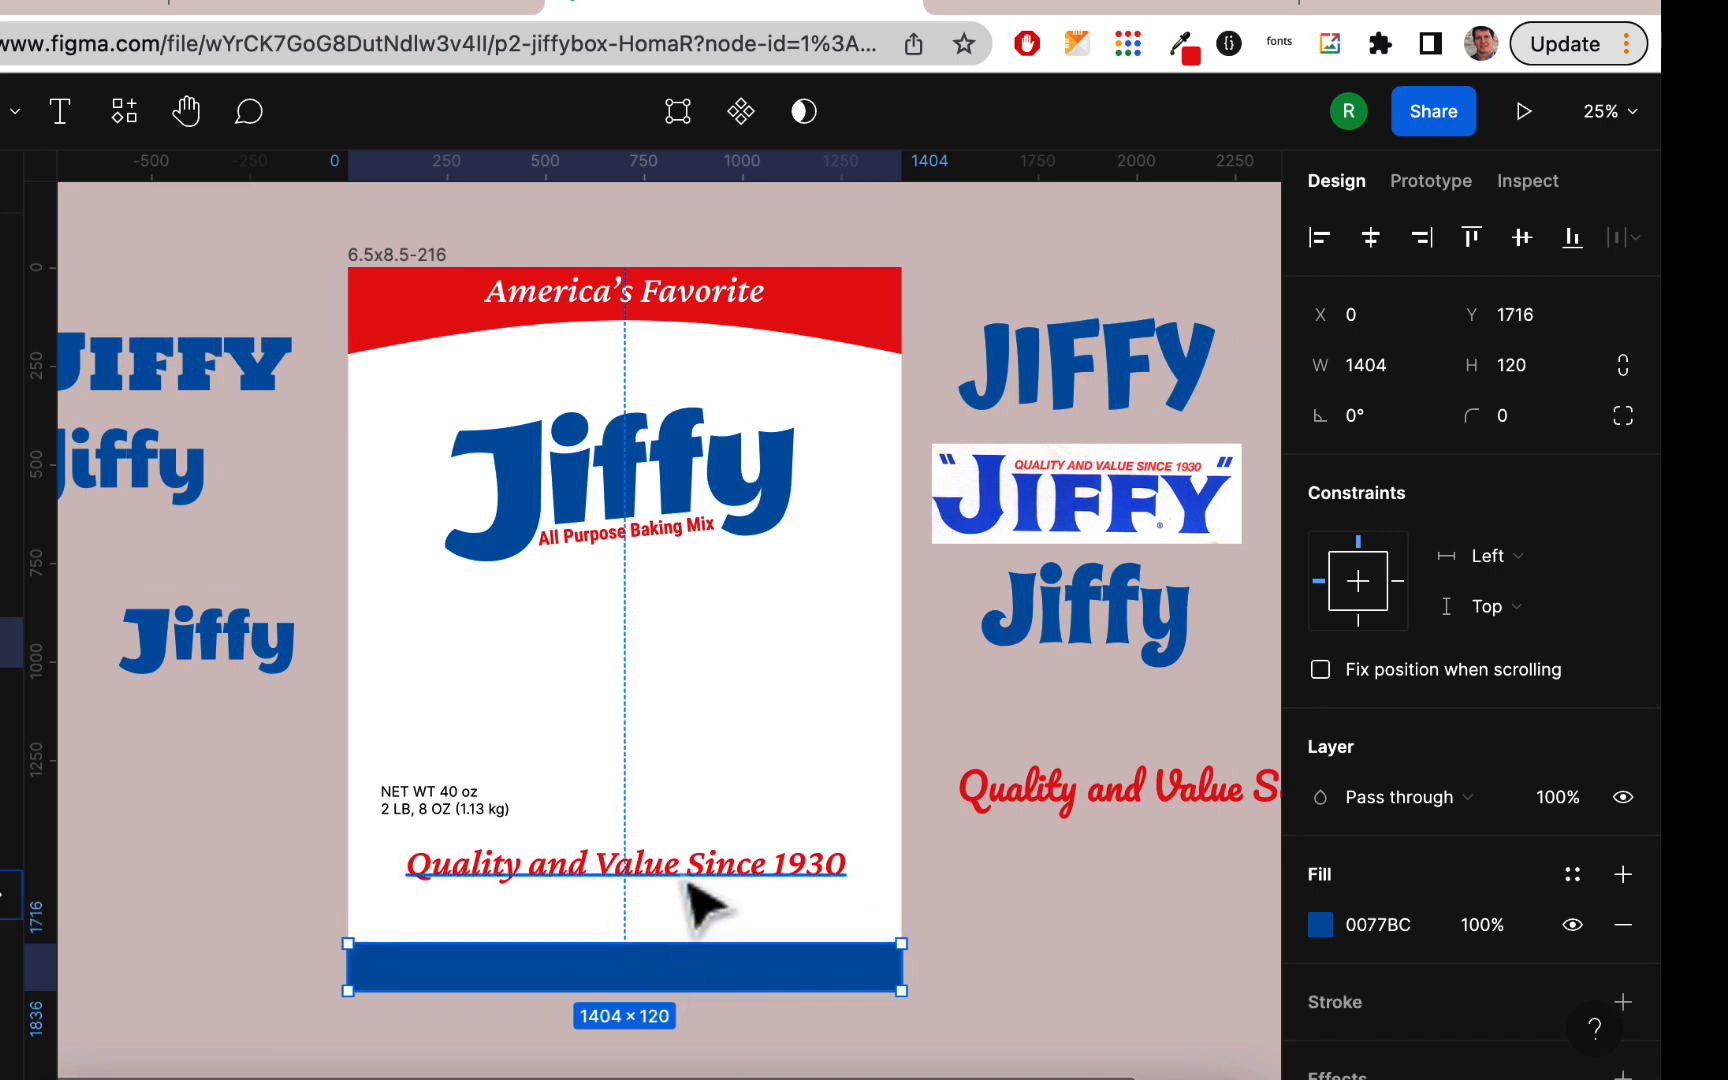
drag(688, 872, 679, 983)
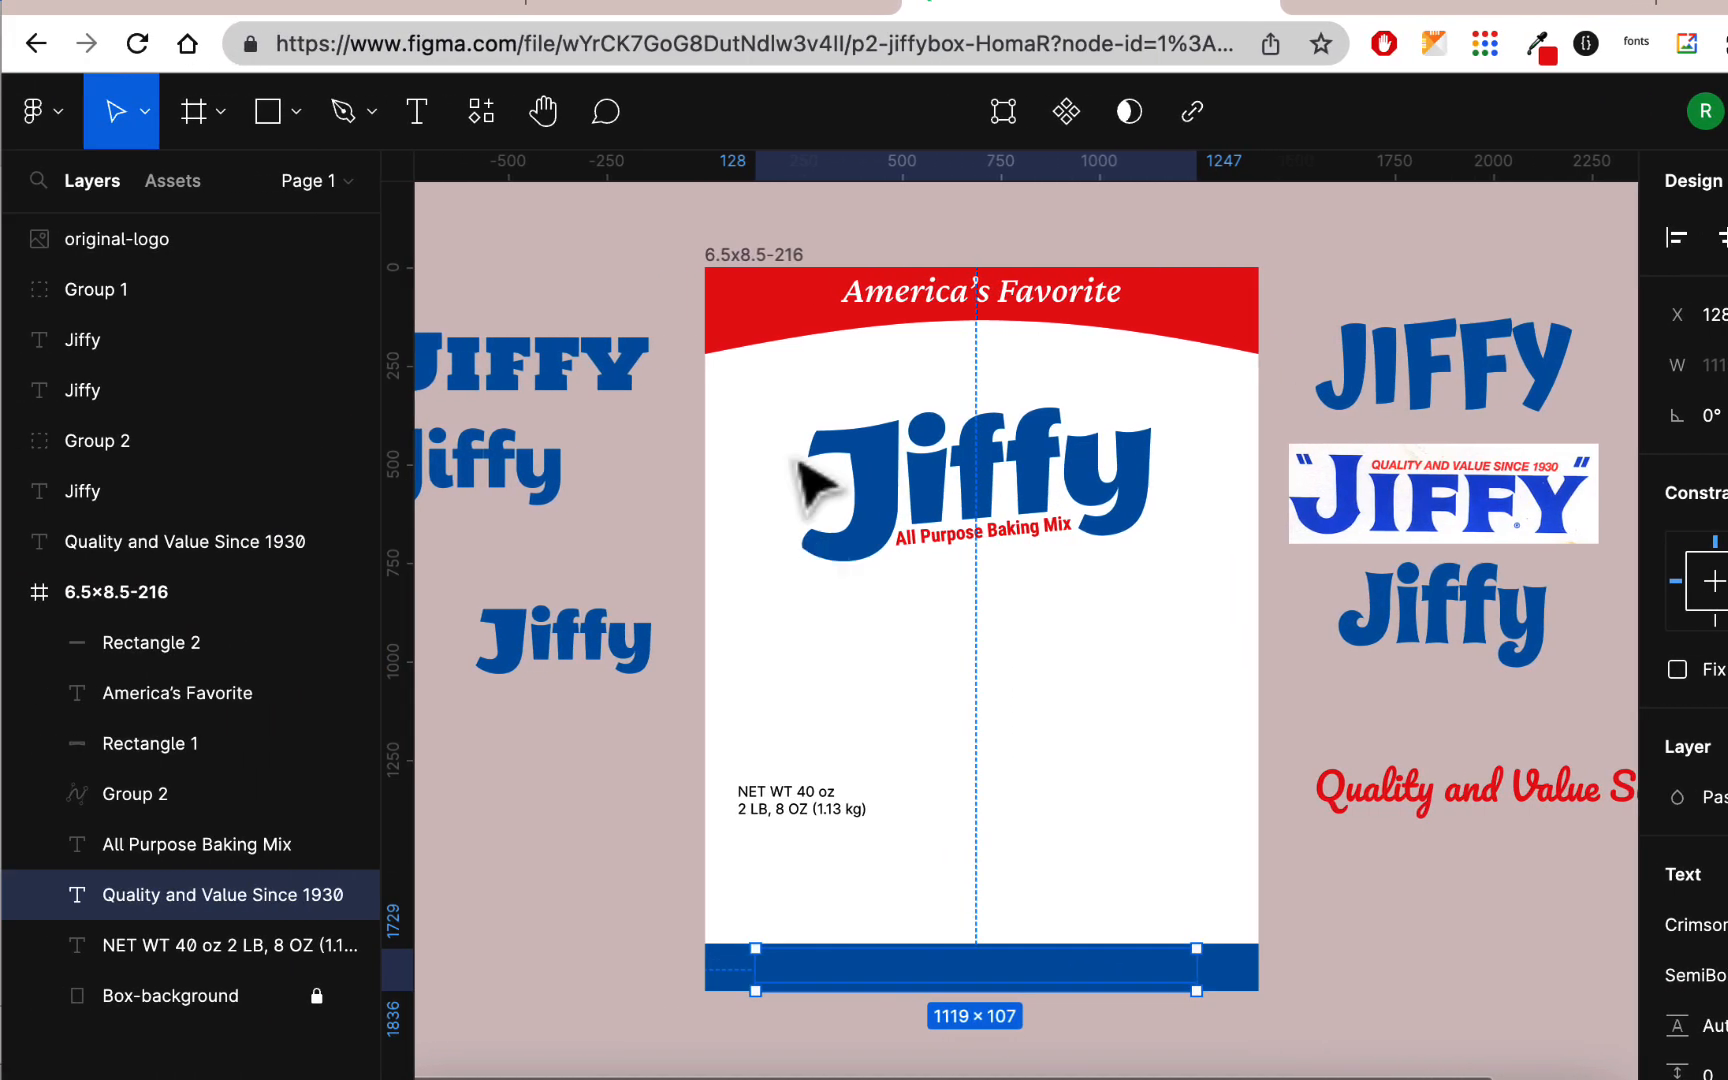
Step: Rename the curved red band's layer to "red box top"
click(791, 328)
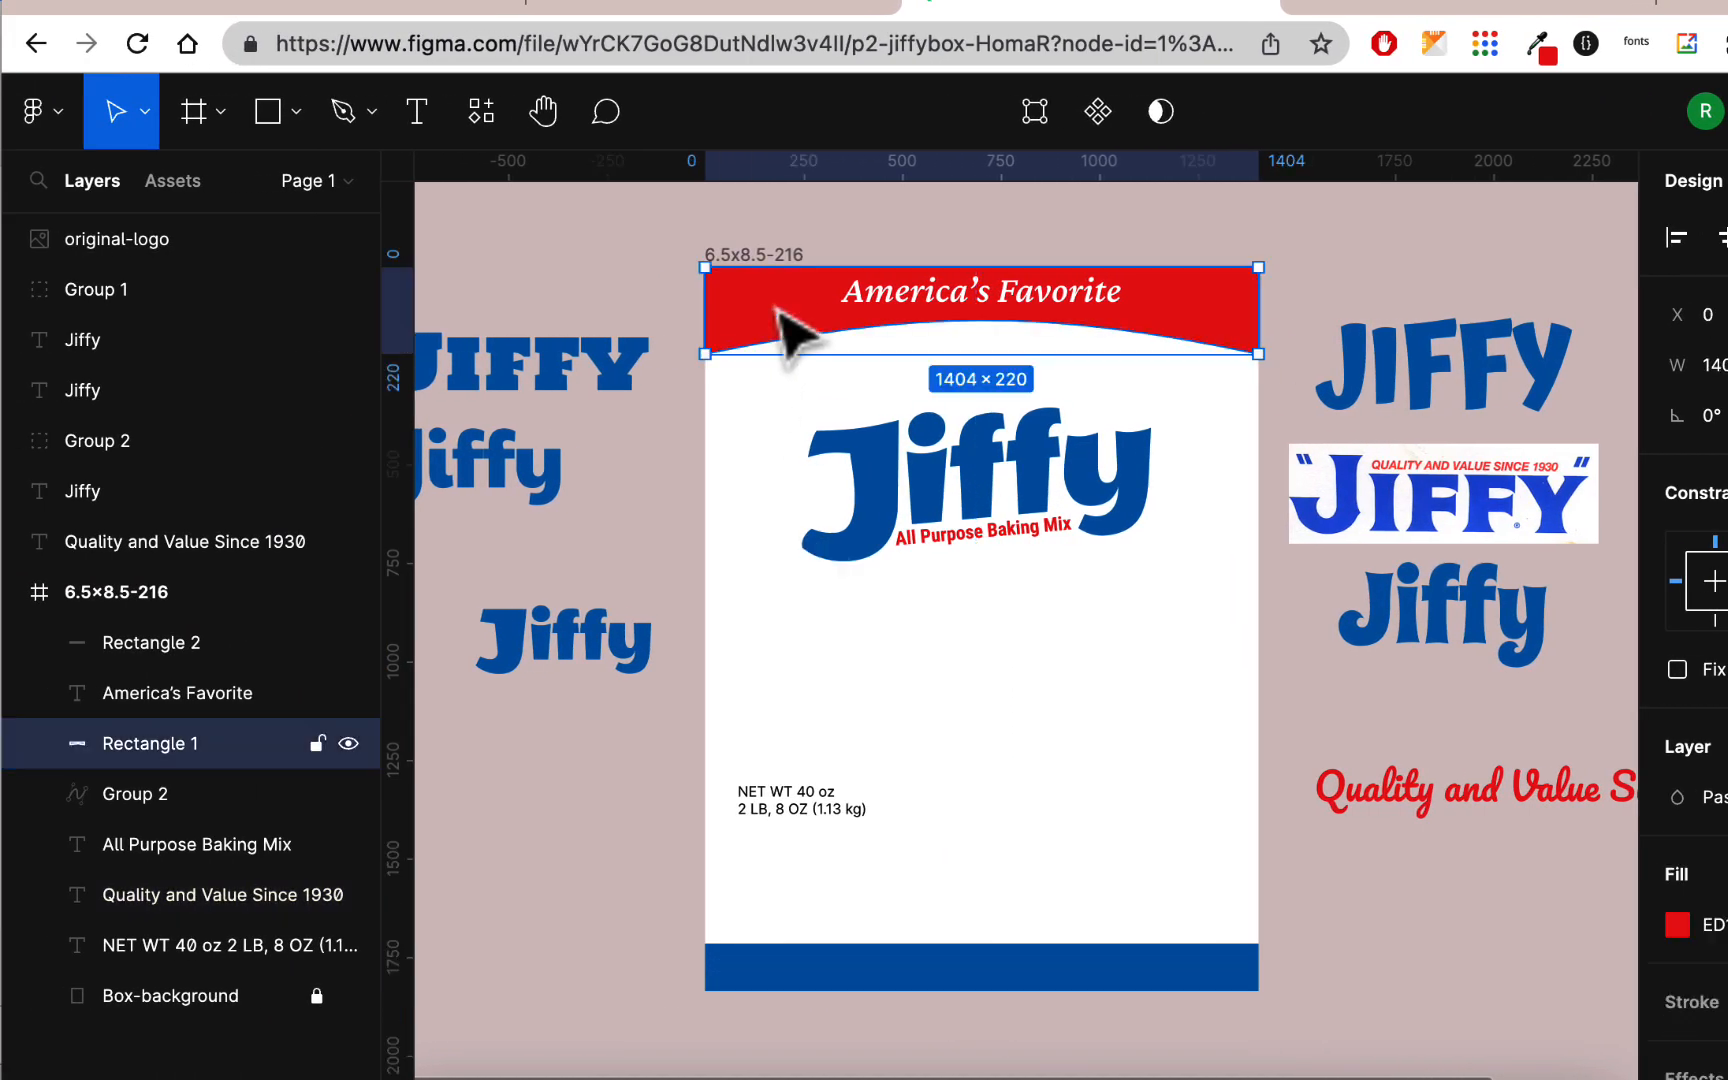
double_click(148, 751)
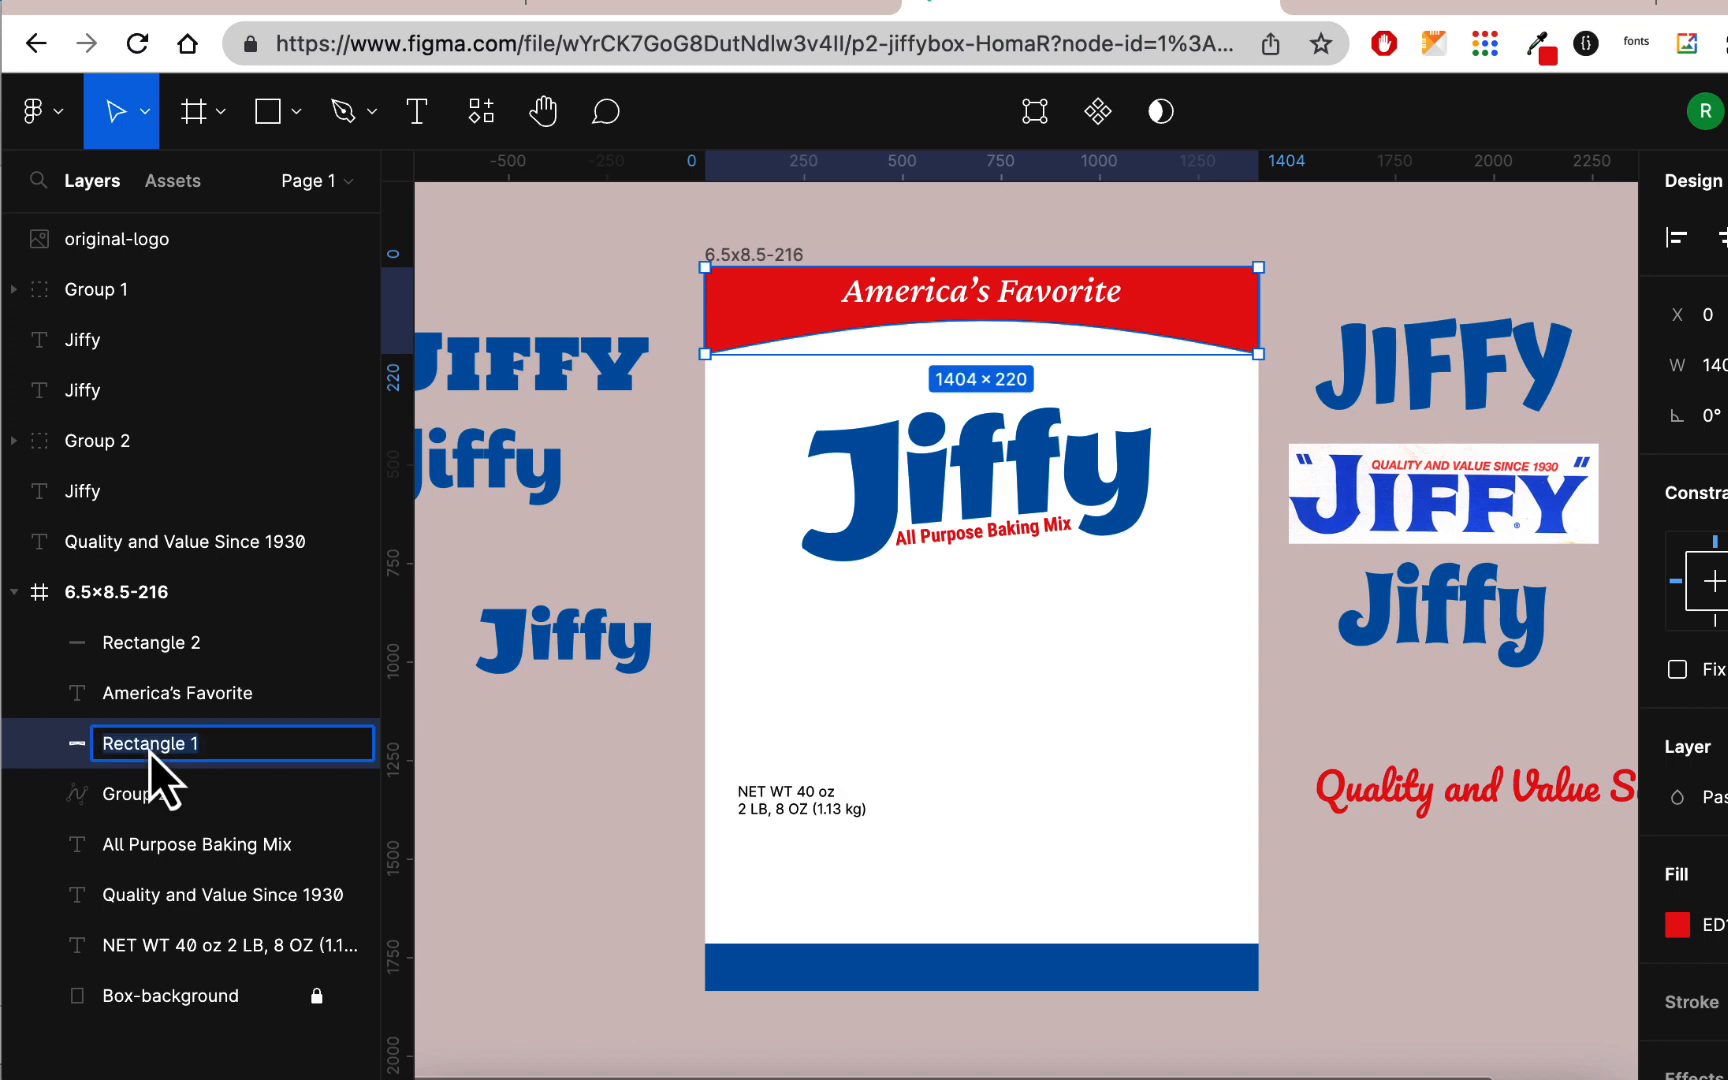
text(red box top)
key(Return)
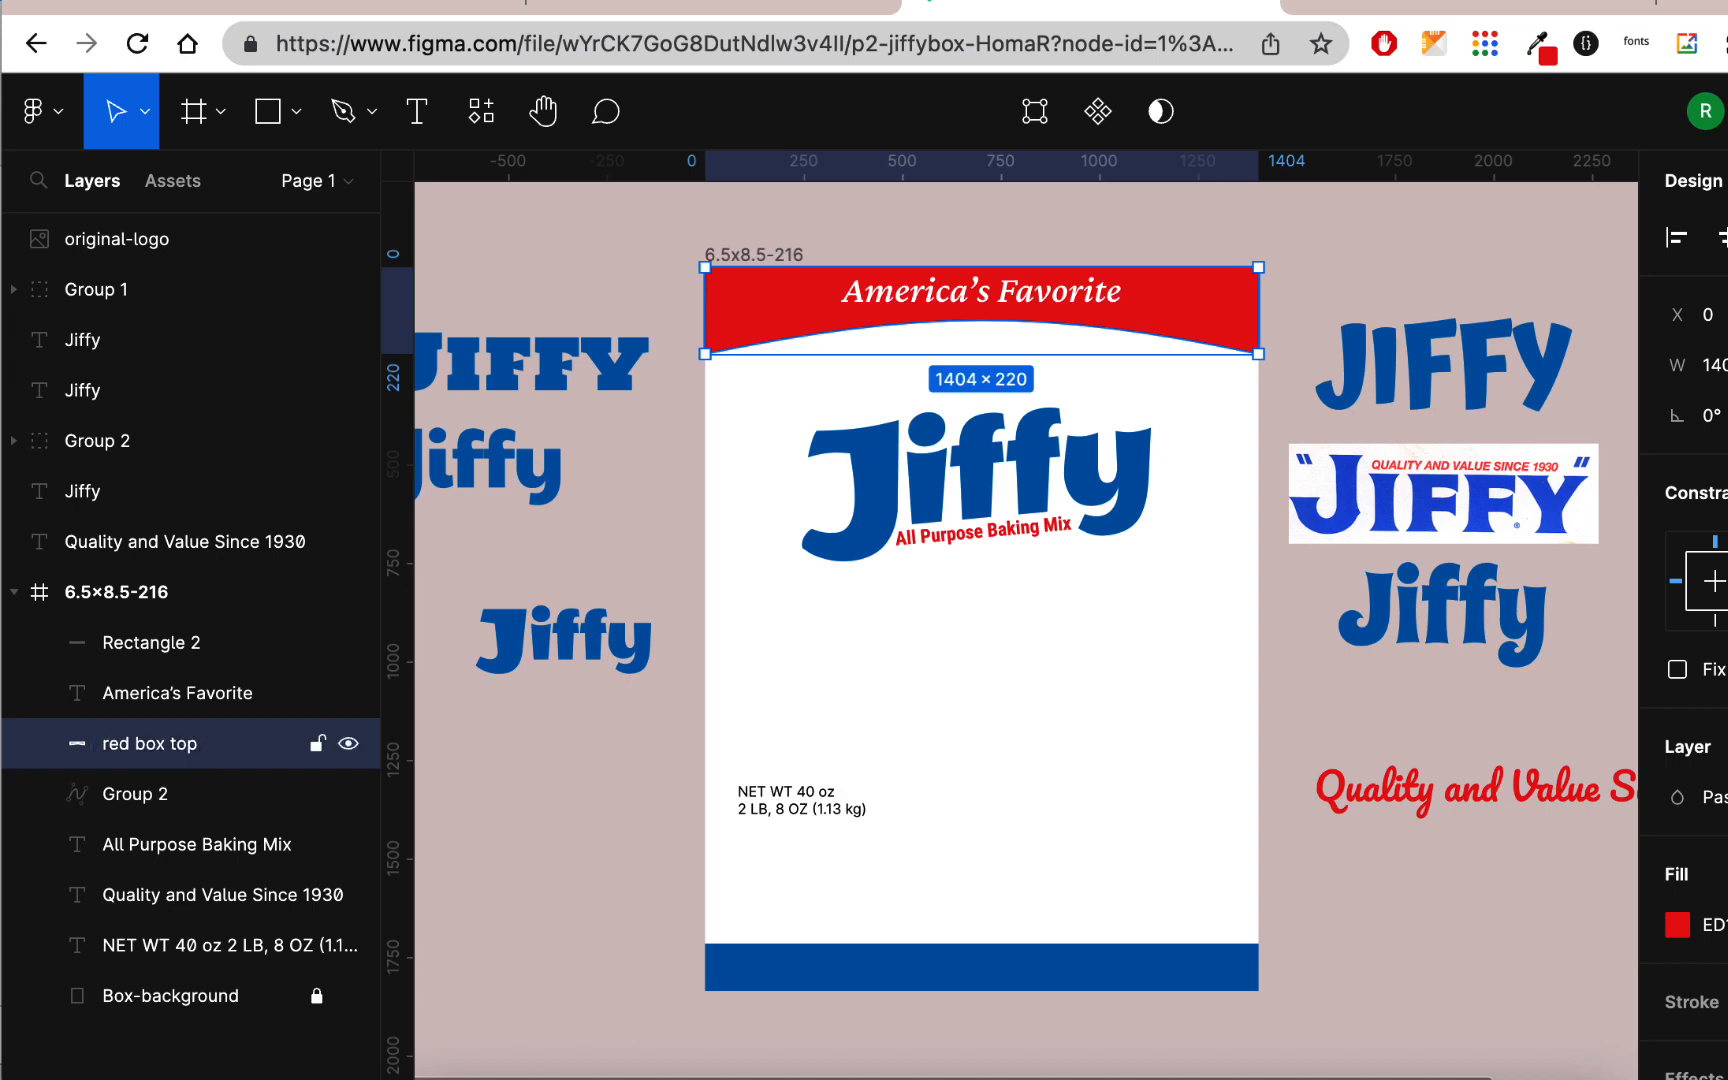
Step: Rename the blue band's layer to "blue box bottom" and reorder it to sit directly above Box-background, behind the tagline
click(19, 640)
double_click(170, 647)
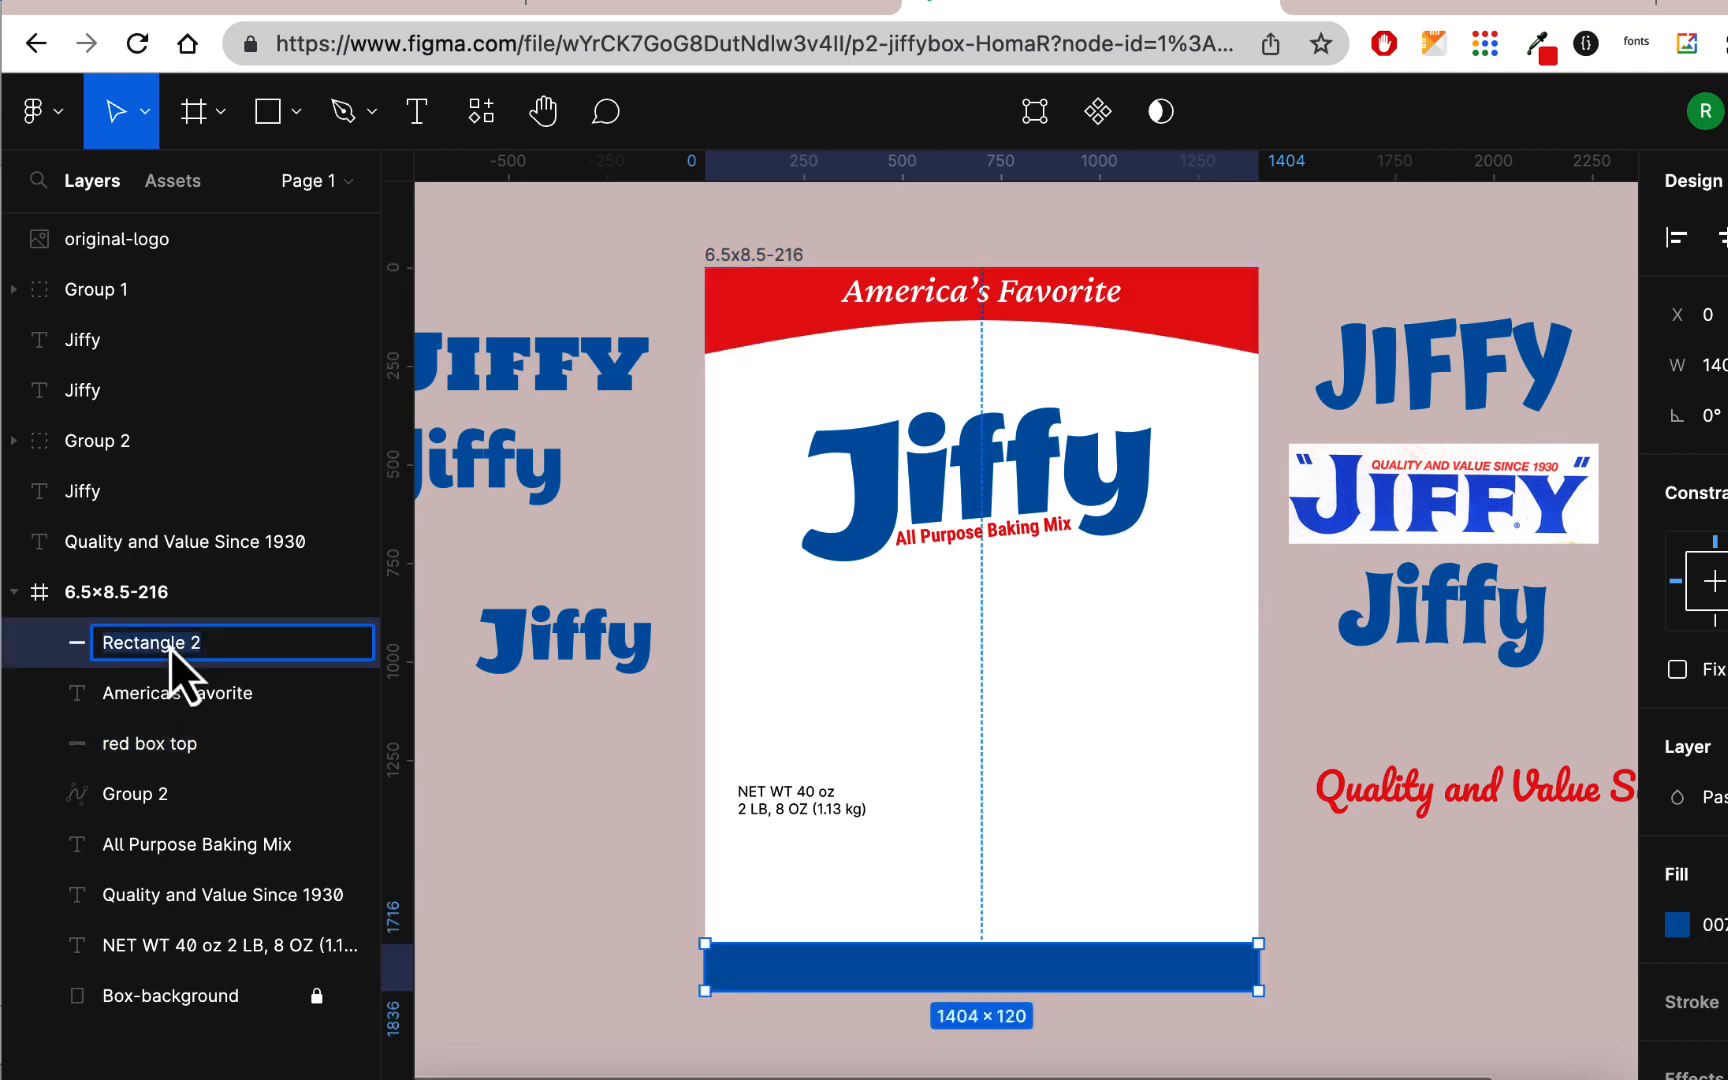
text(blue box bottom)
key(Return)
drag(193, 639, 215, 962)
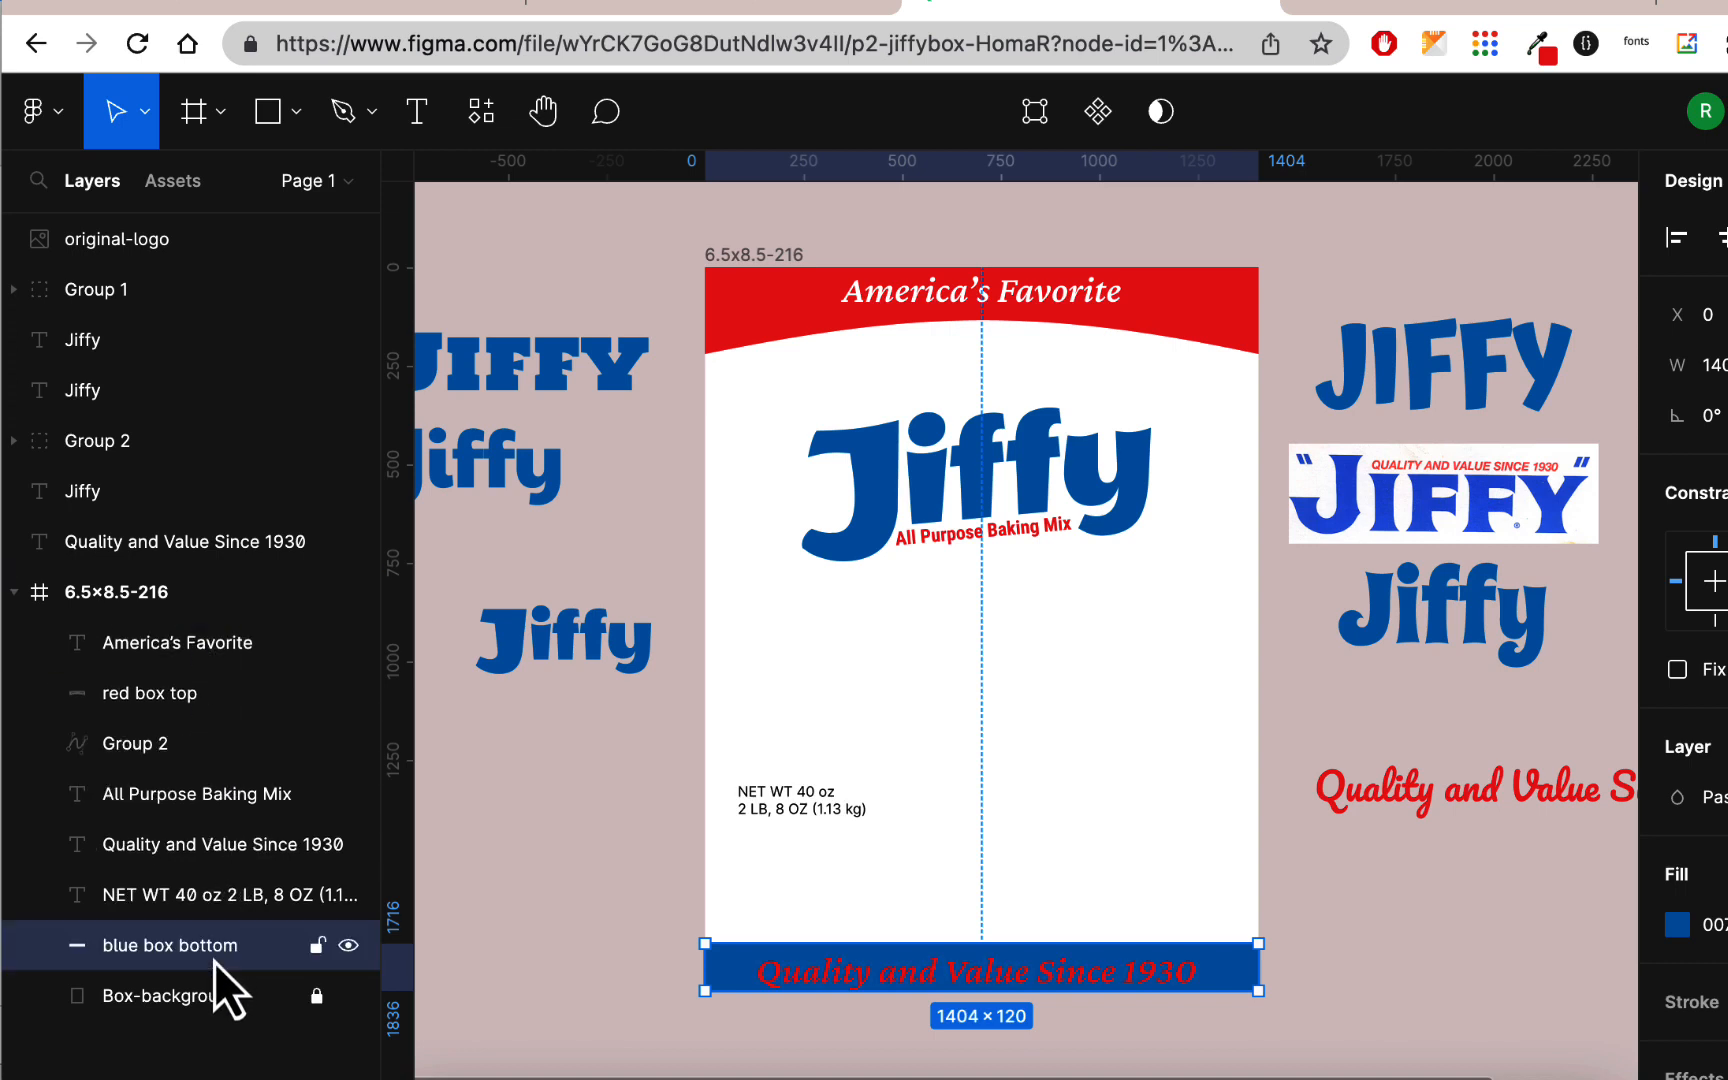
Step: Fill the tagline on the blue band with white and shift it slightly upward within the band
click(1046, 970)
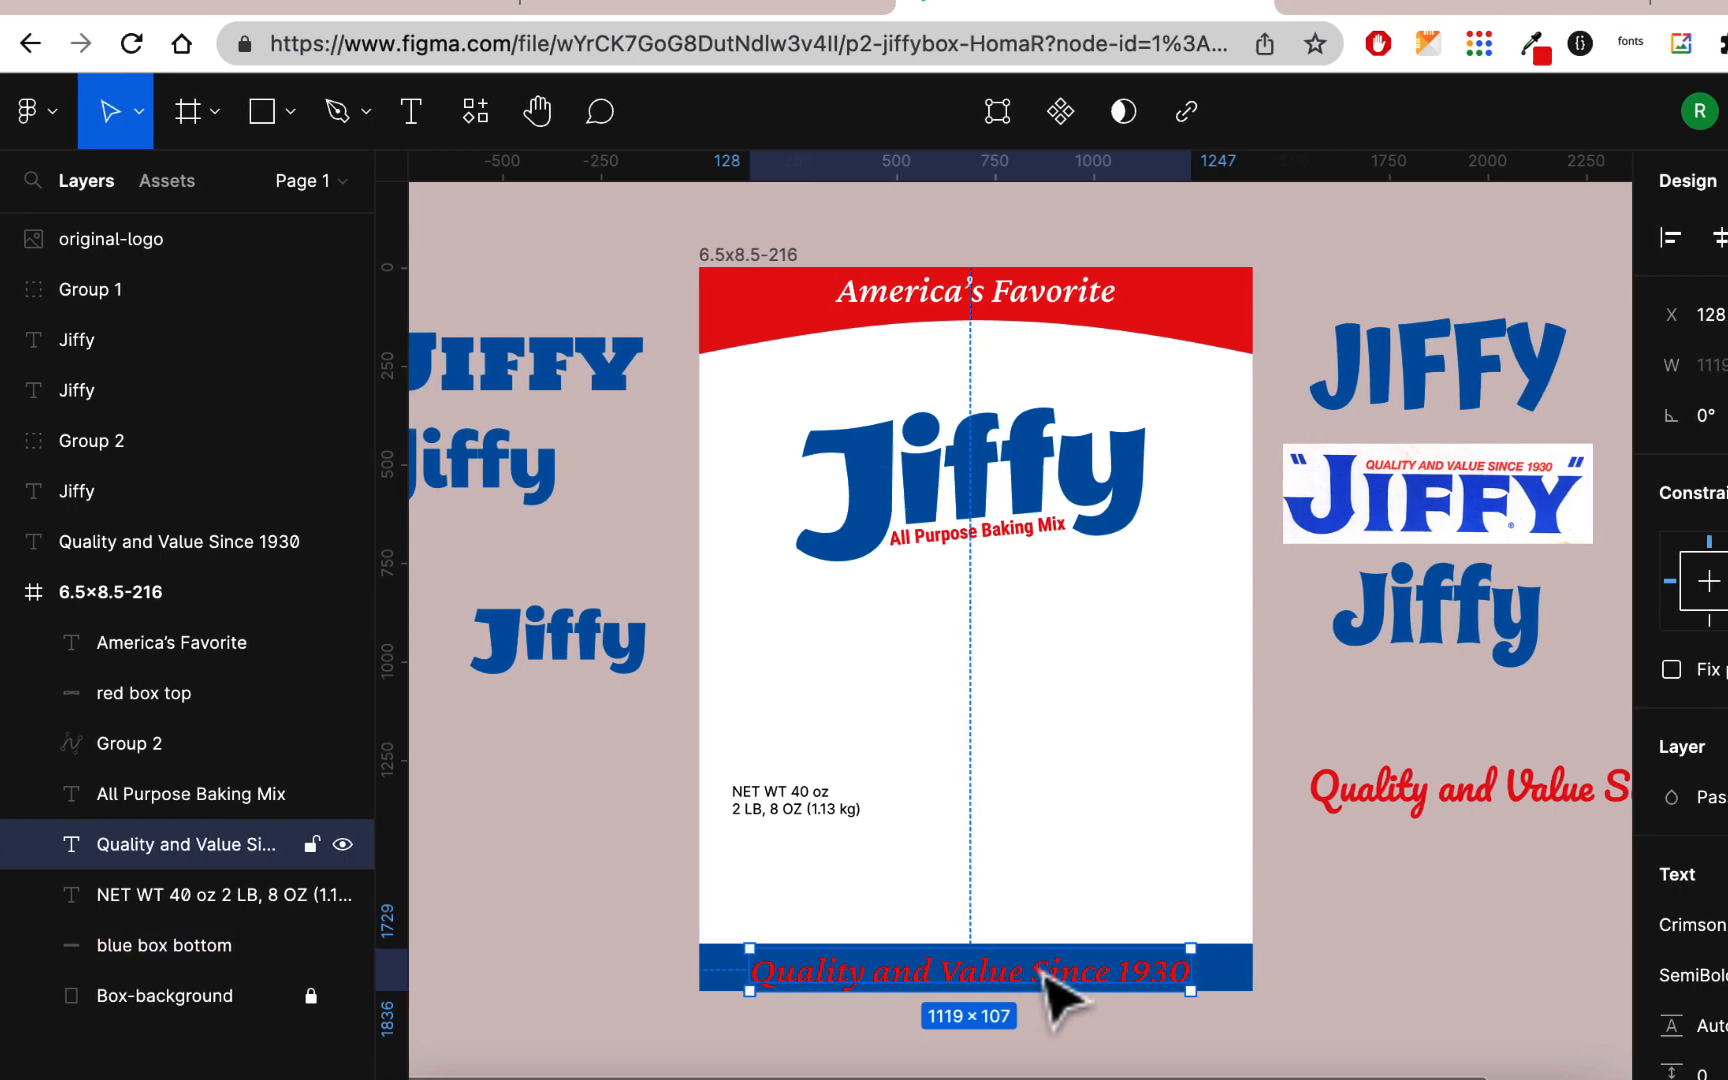
scroll(1511, 860, down, 1)
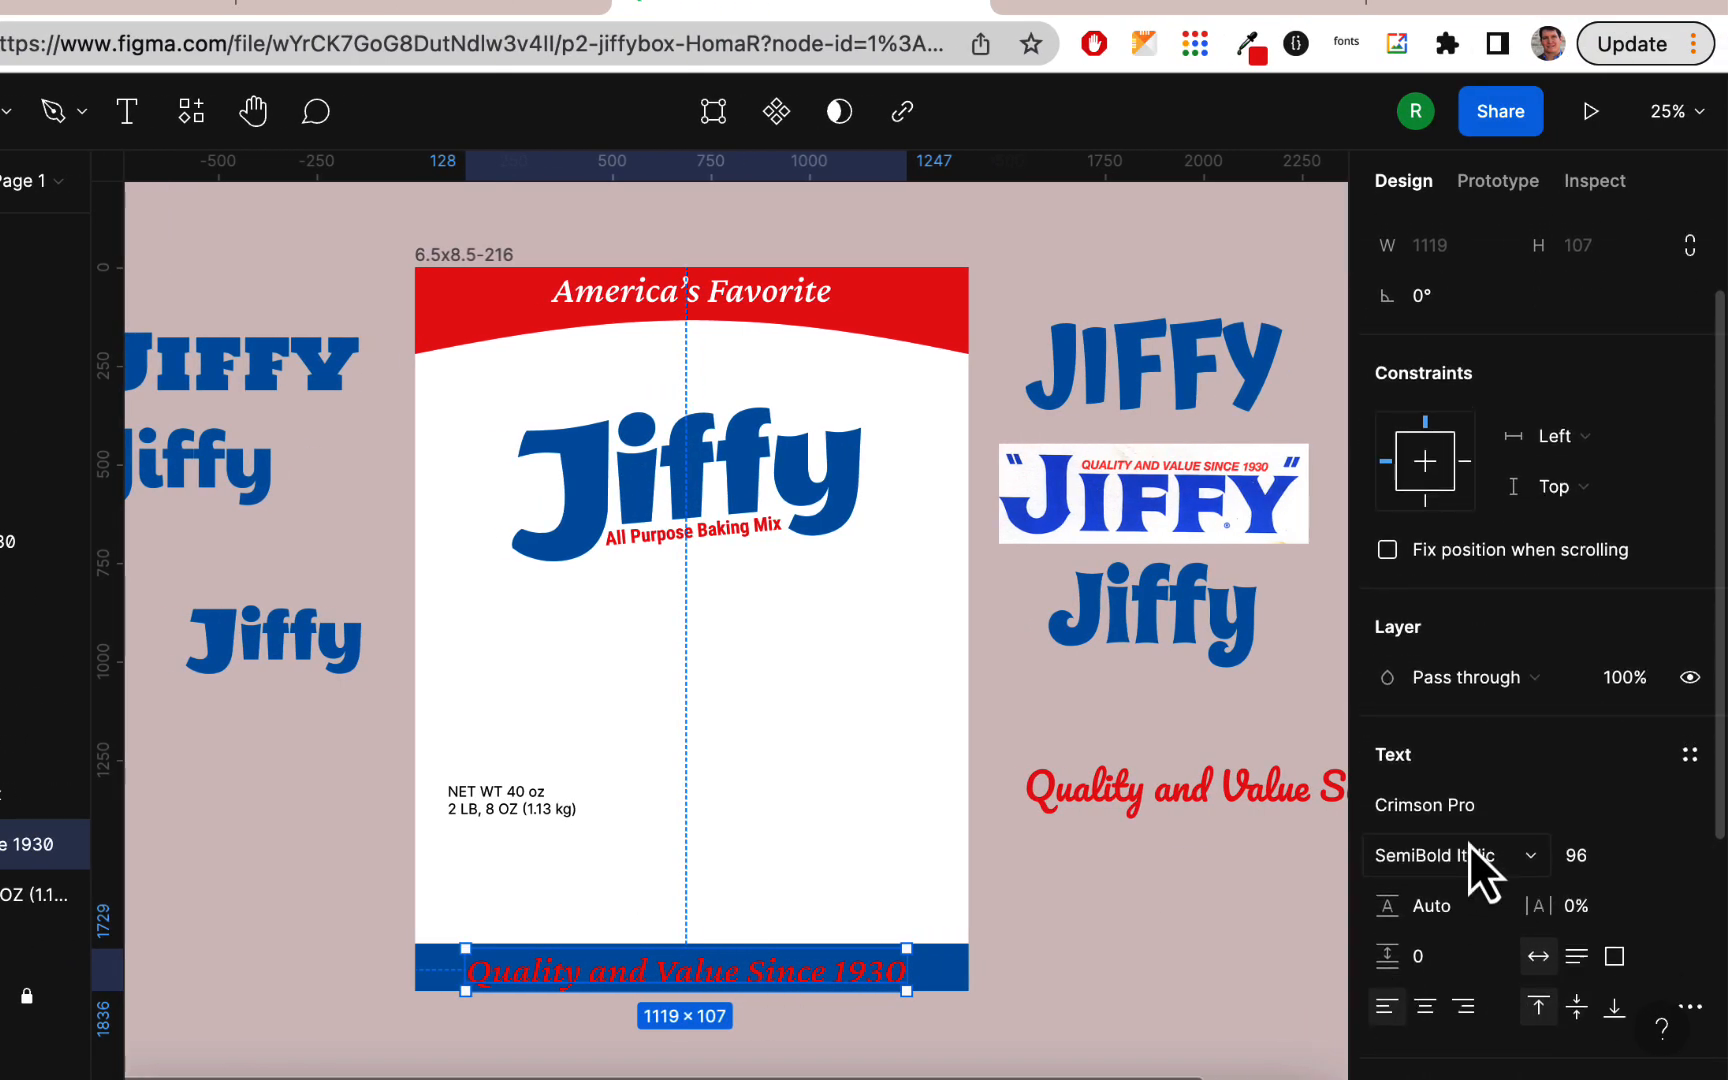
scroll(1469, 860, down, 4)
click(1388, 972)
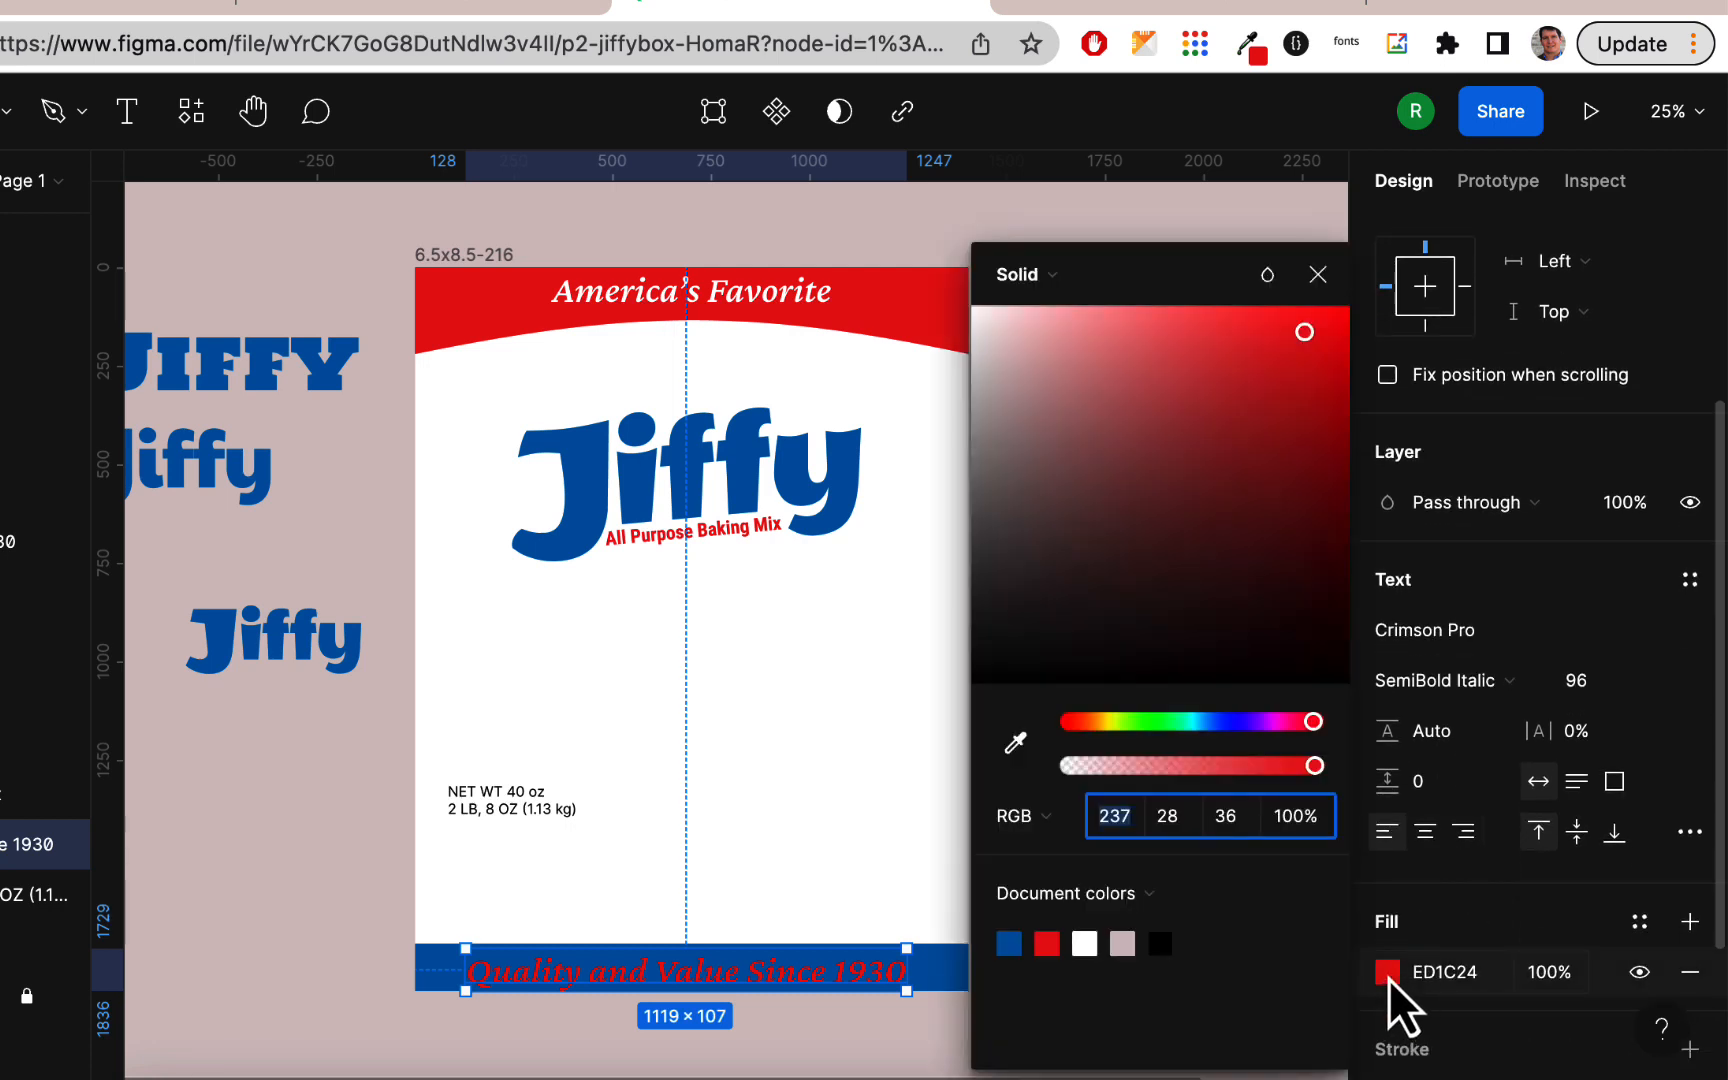
click(1085, 944)
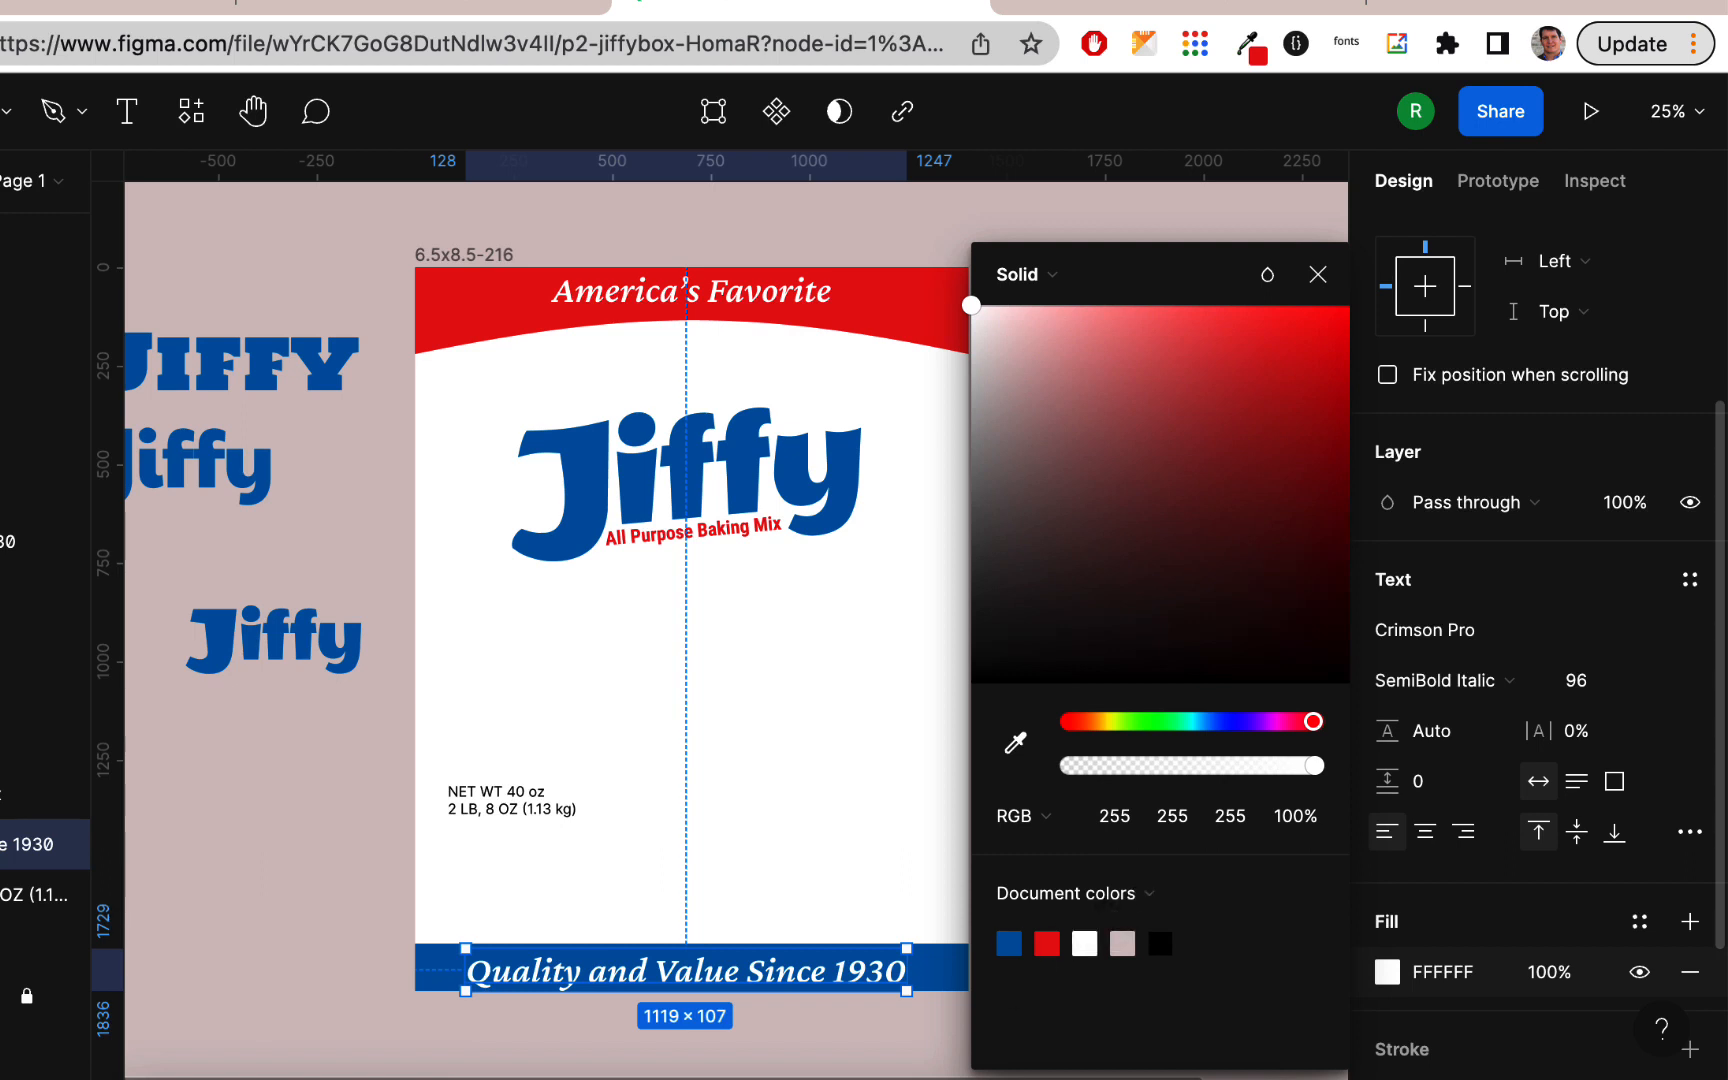
drag(851, 975, 869, 971)
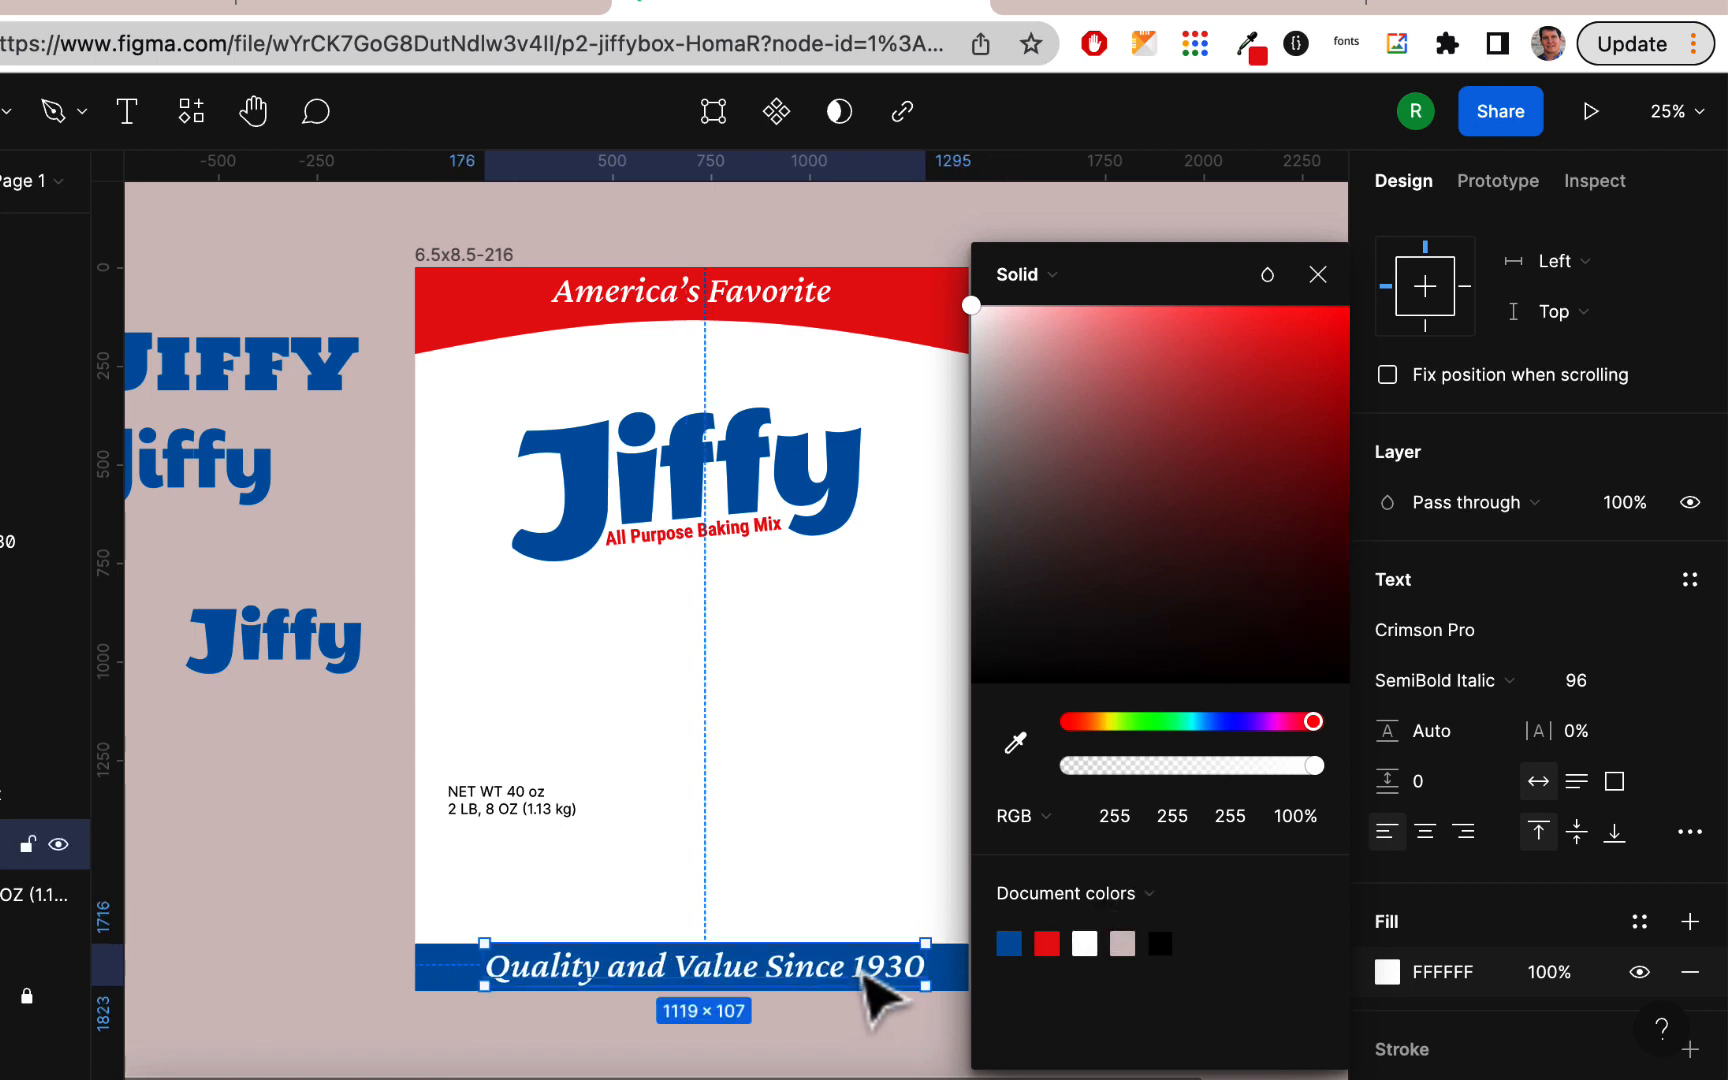
Step: Change the tagline's fill to pale yellow, FFF5C1
scroll(915, 893, down, 2)
scroll(915, 893, right, 2)
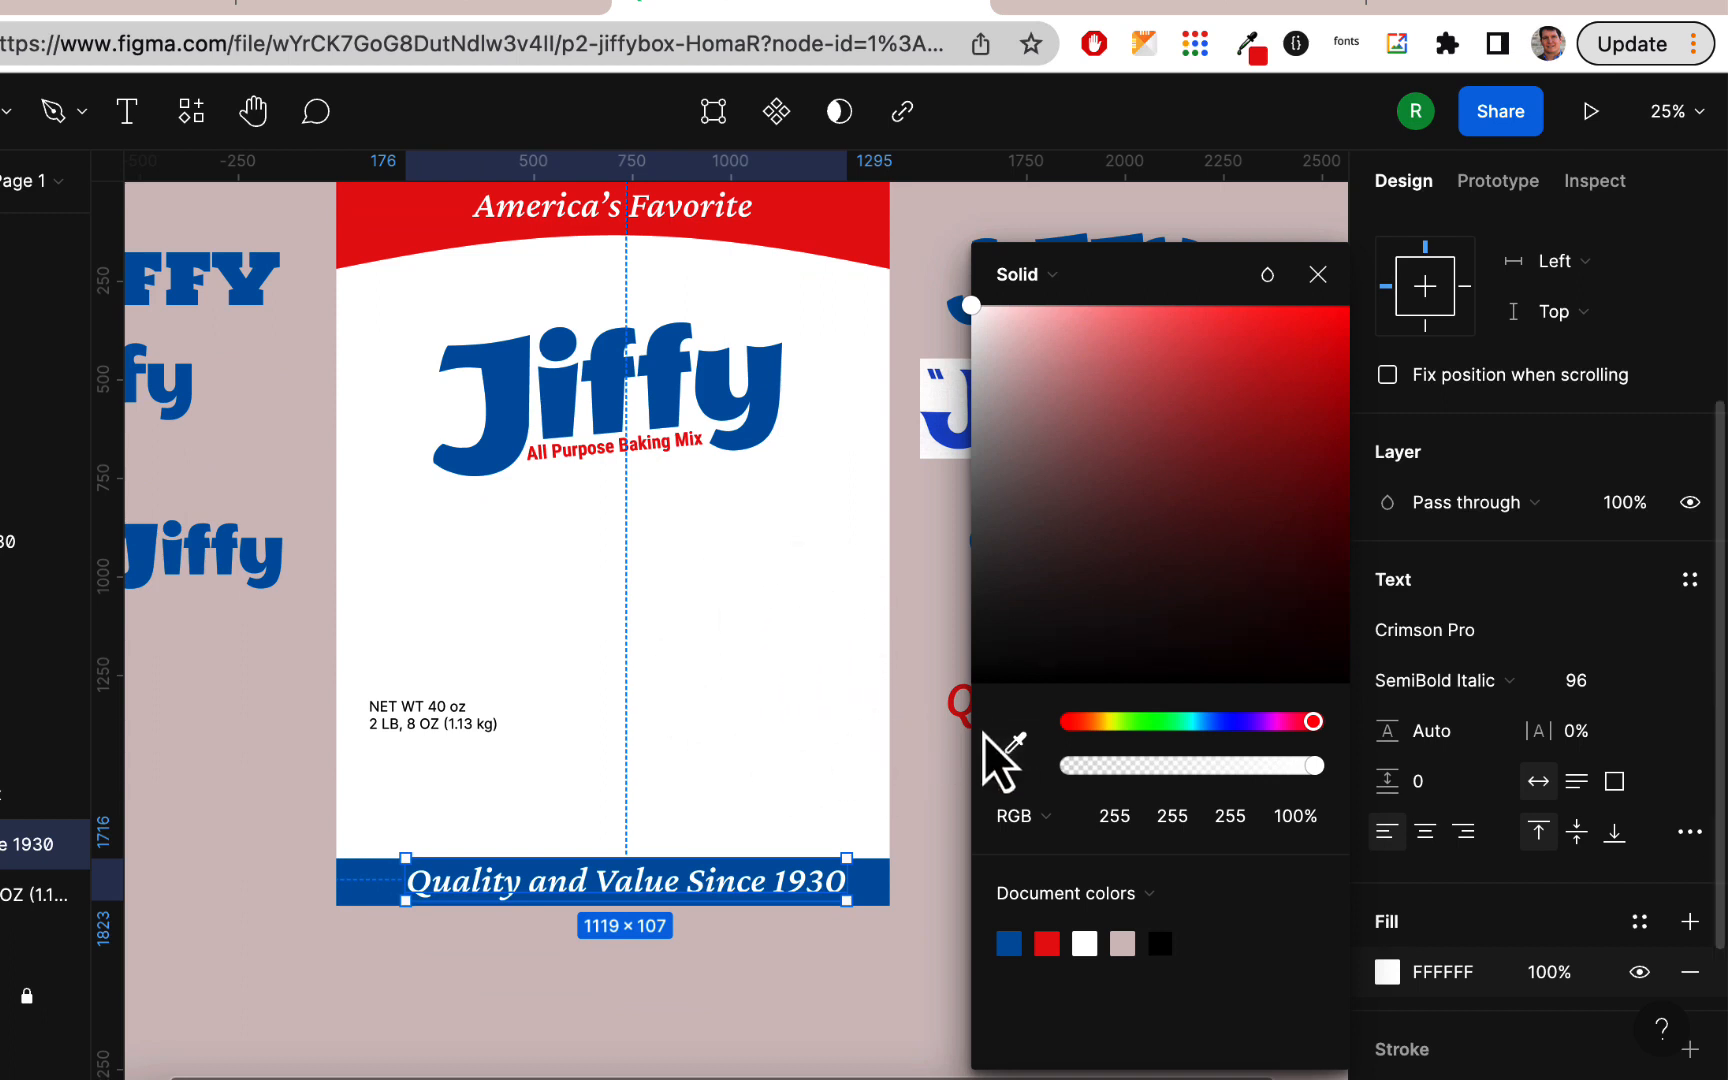
click(1124, 946)
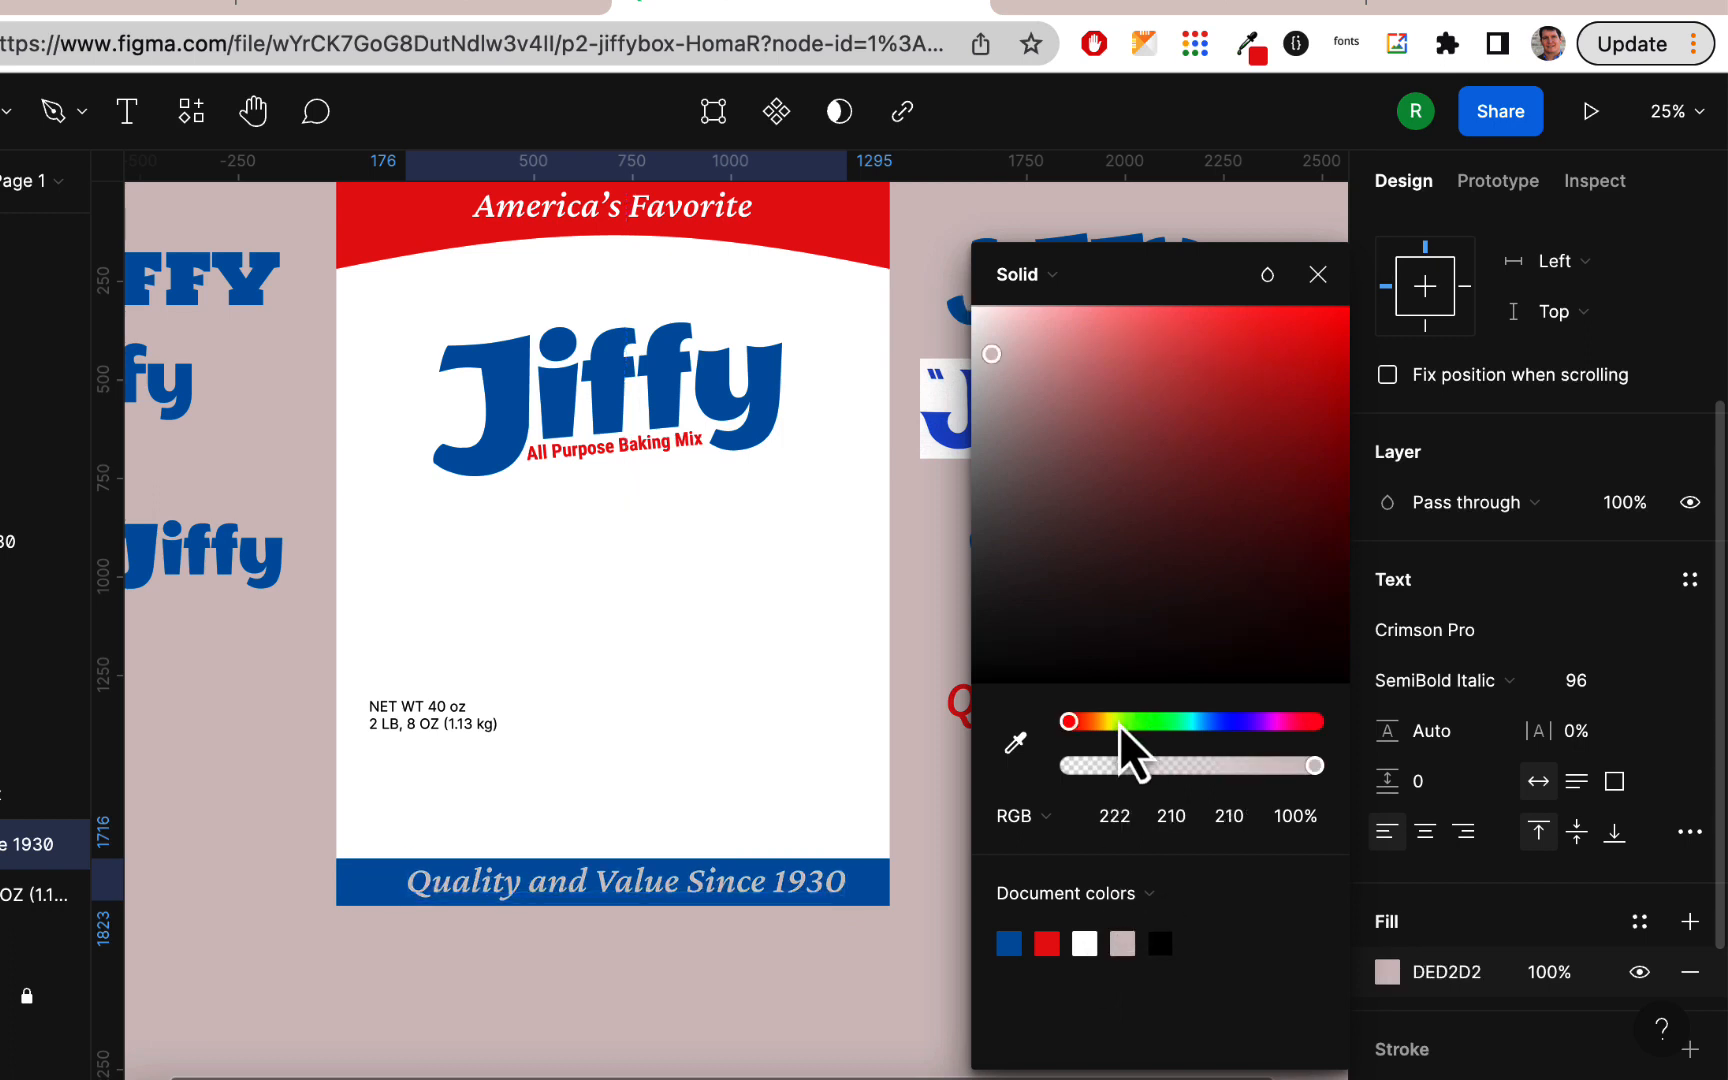
mouse_move(1073, 720)
mouse_down()
mouse_move(1116, 720)
mouse_move(1103, 726)
mouse_up()
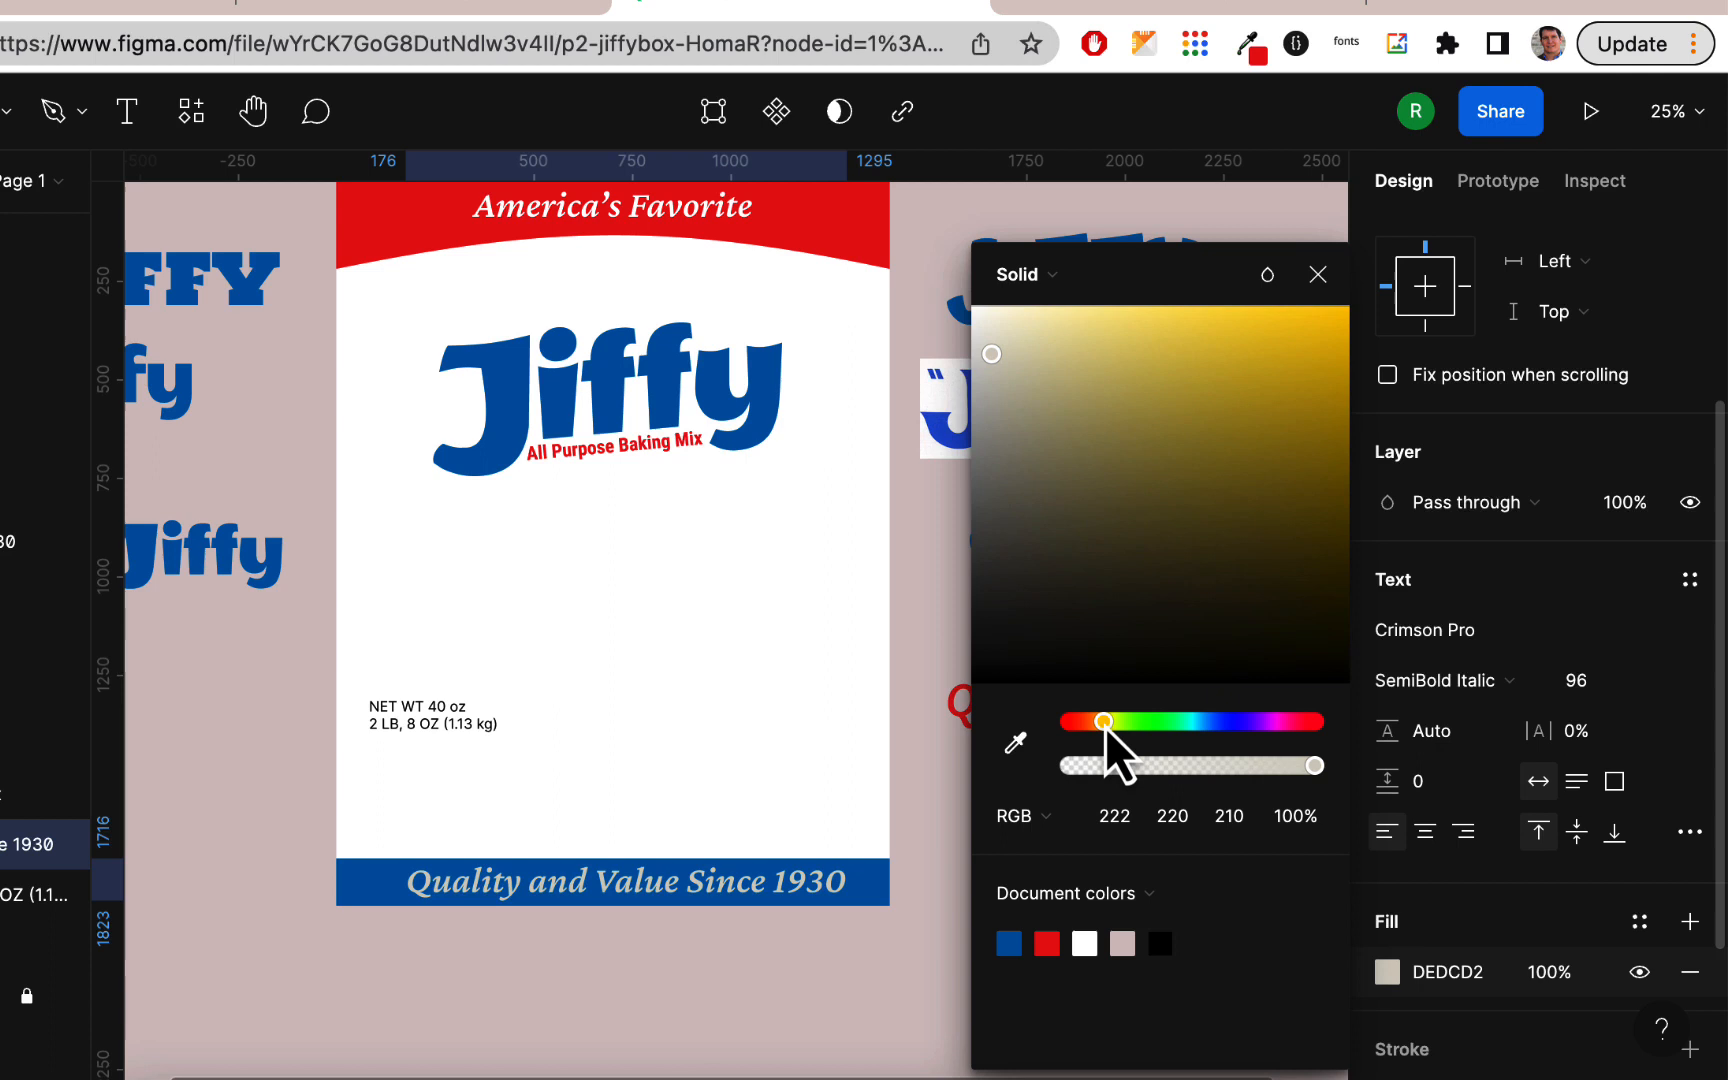
click(1036, 310)
drag(1040, 306, 1062, 306)
click(835, 1010)
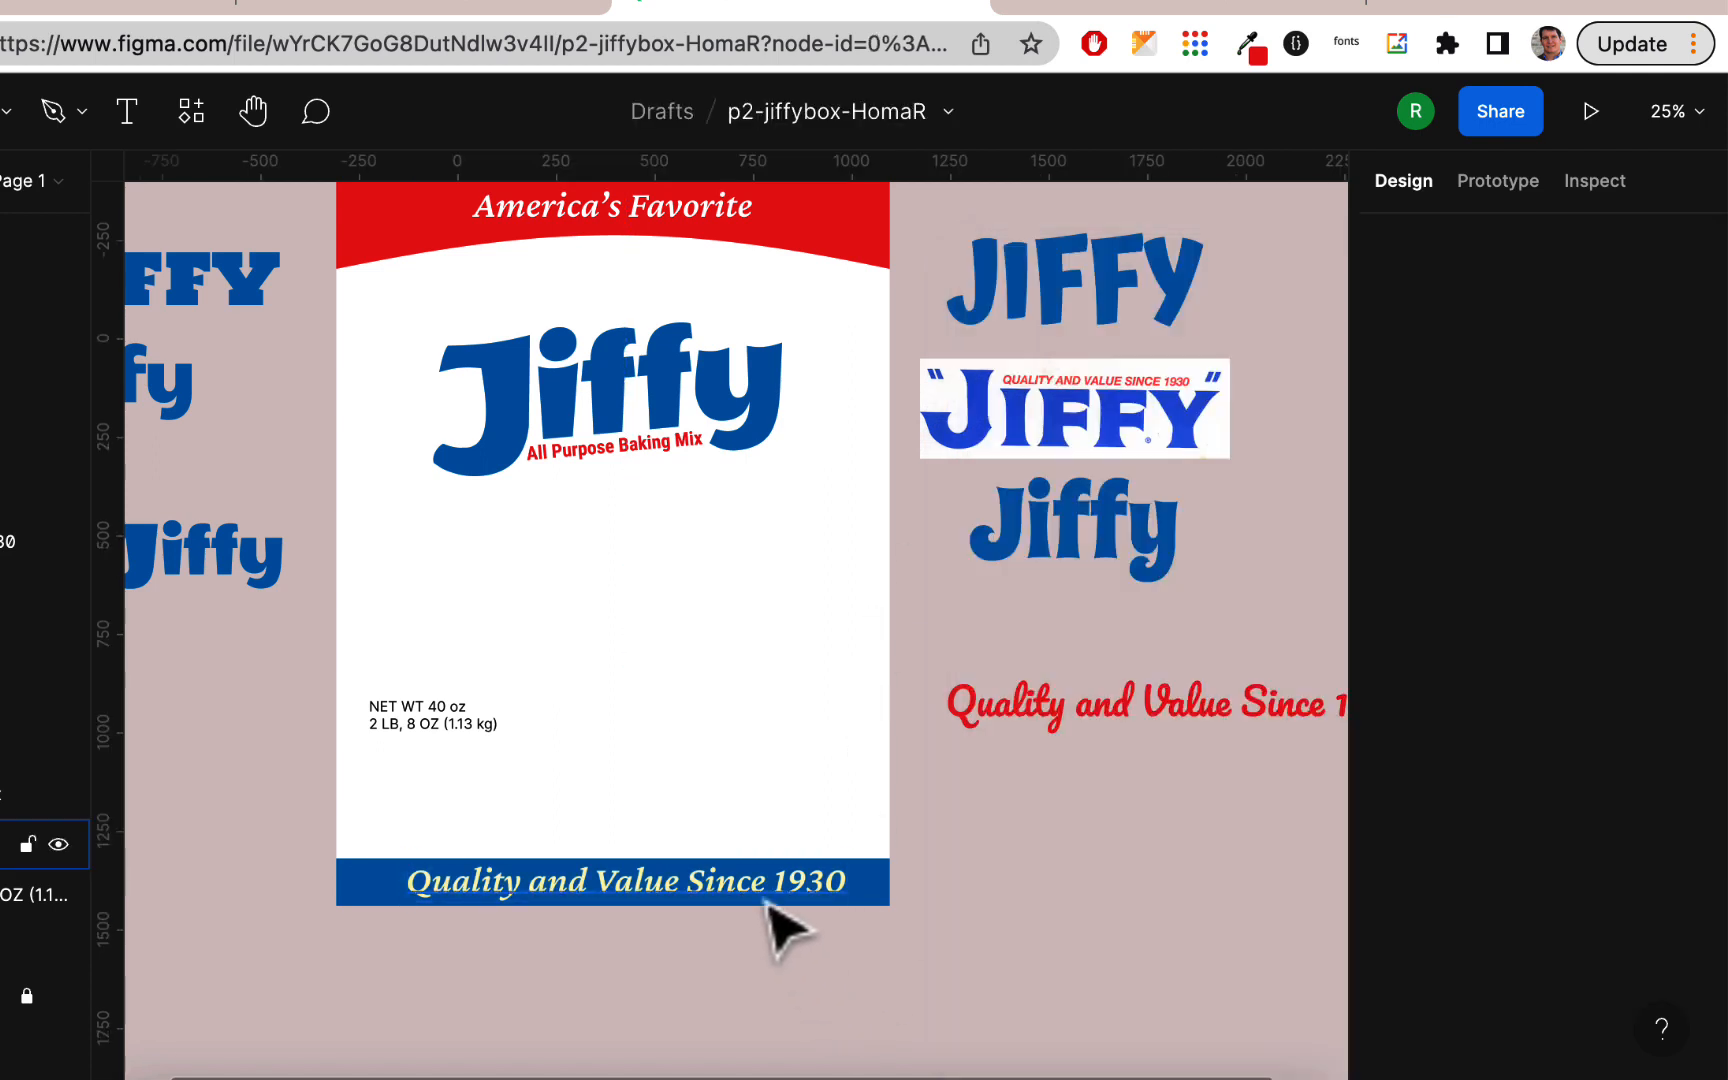
Step: Set the tagline's font size to 84 and center it horizontally on the blue band
click(765, 888)
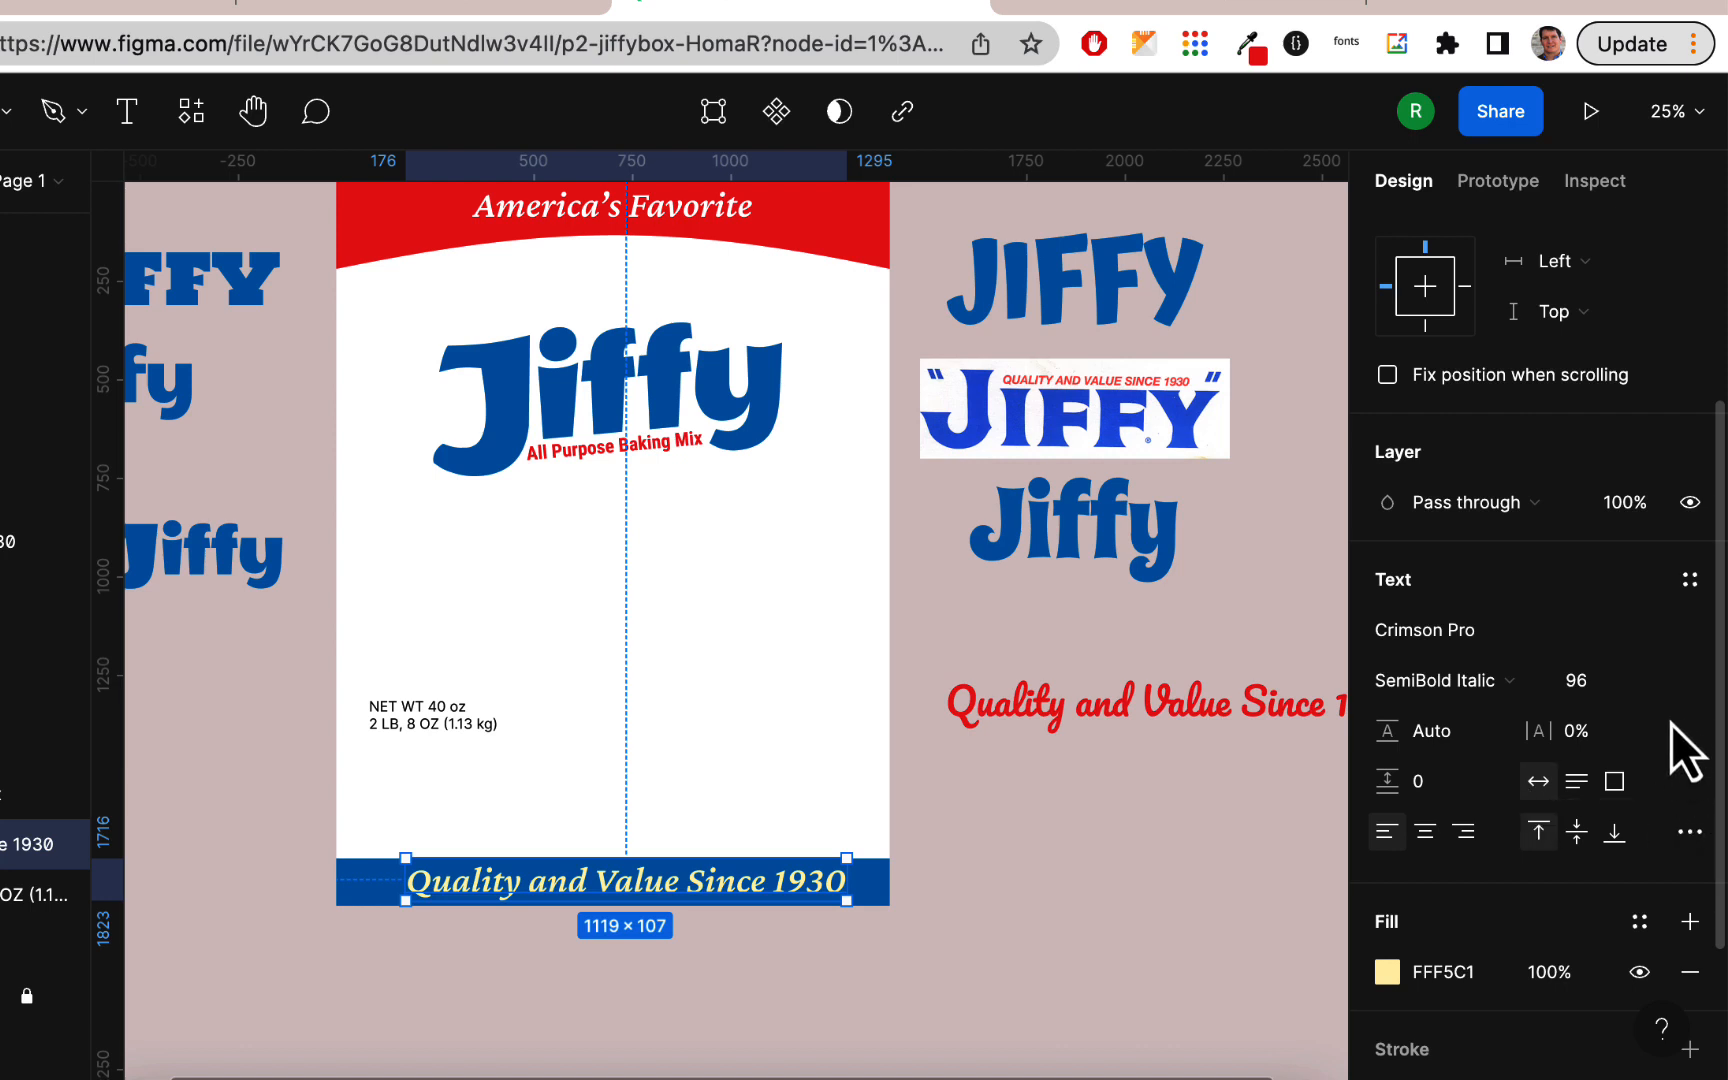
click(1660, 688)
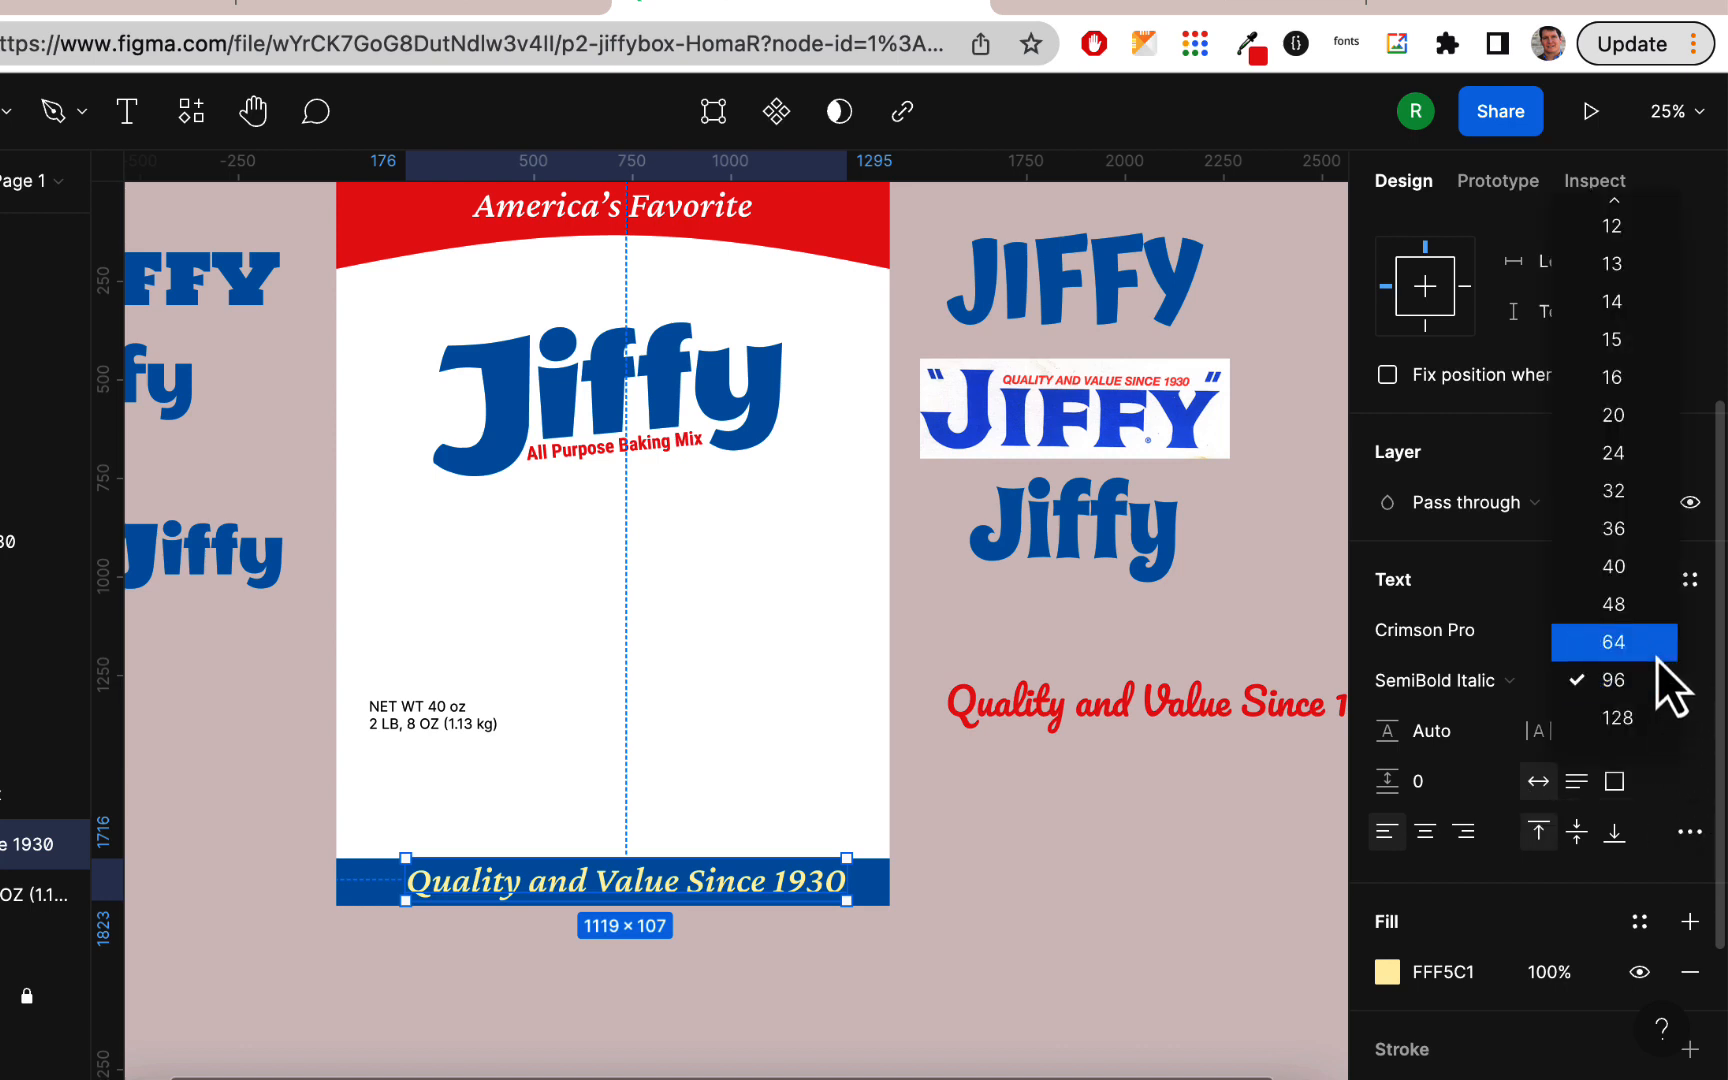
click(1656, 651)
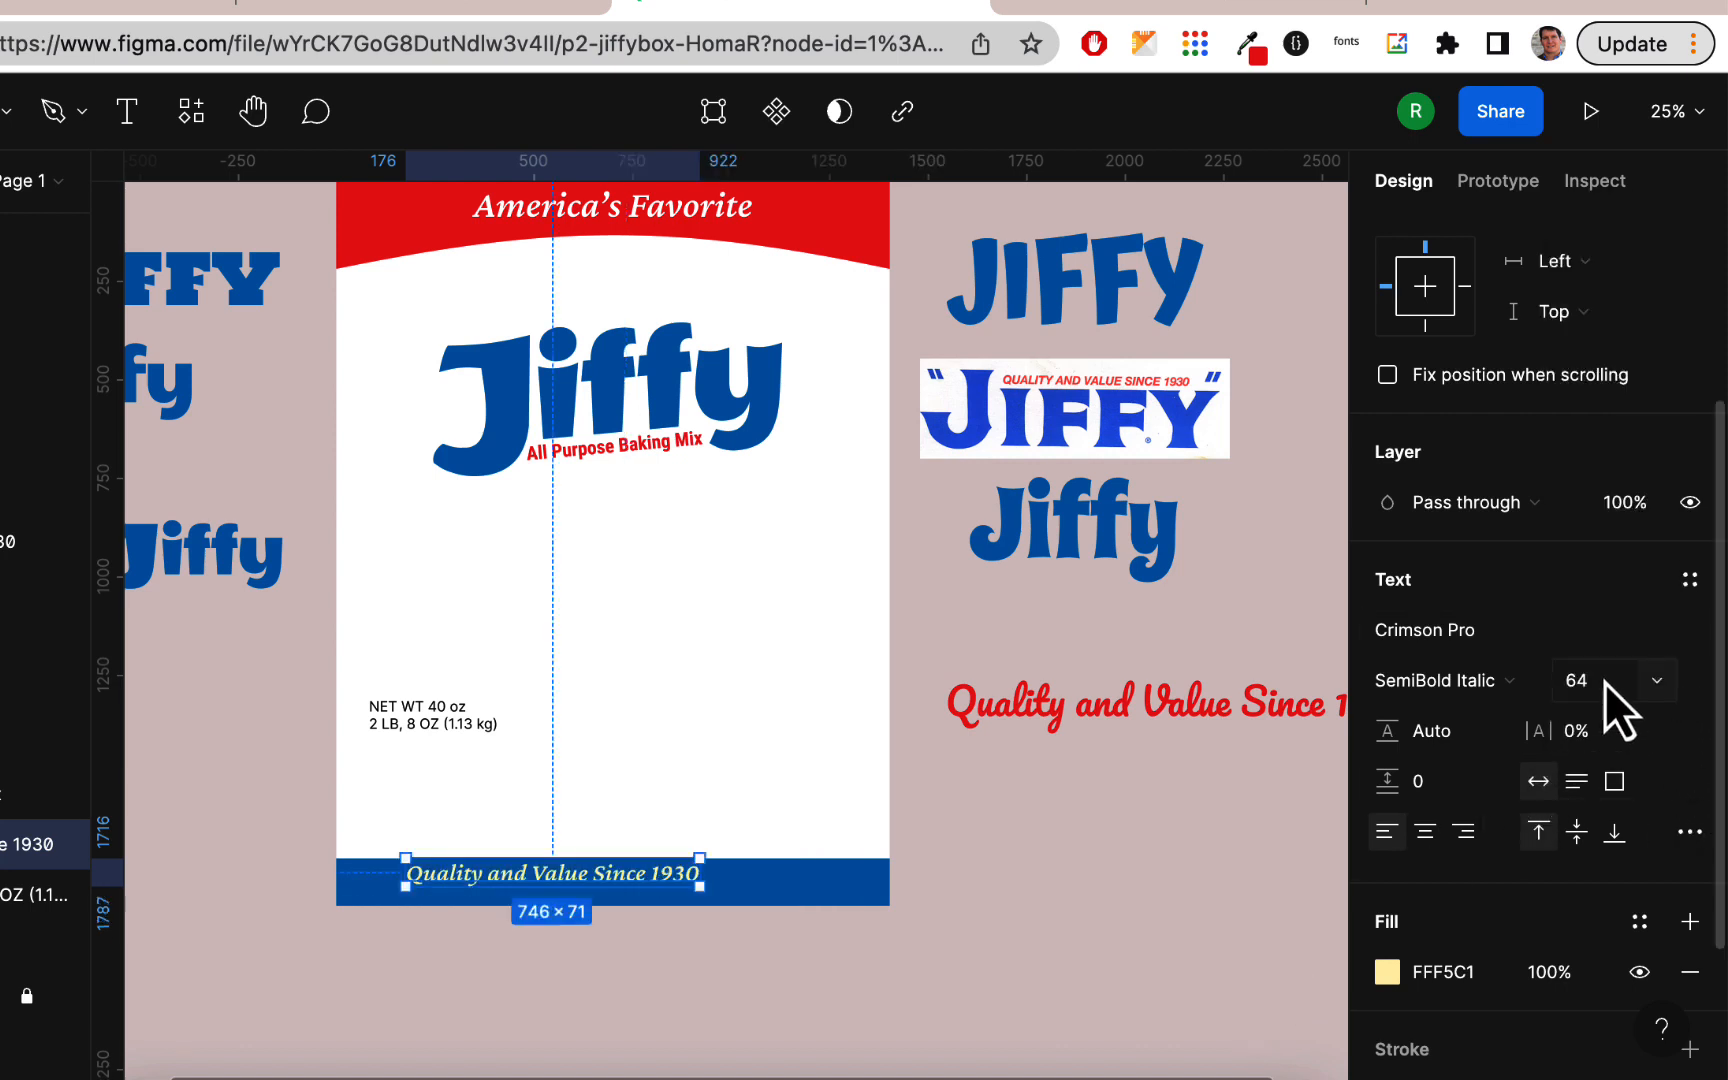
key(BackSpace)
text(8)
key(Return)
scroll(1262, 880, left, 1)
click(1082, 867)
drag(710, 890, 724, 891)
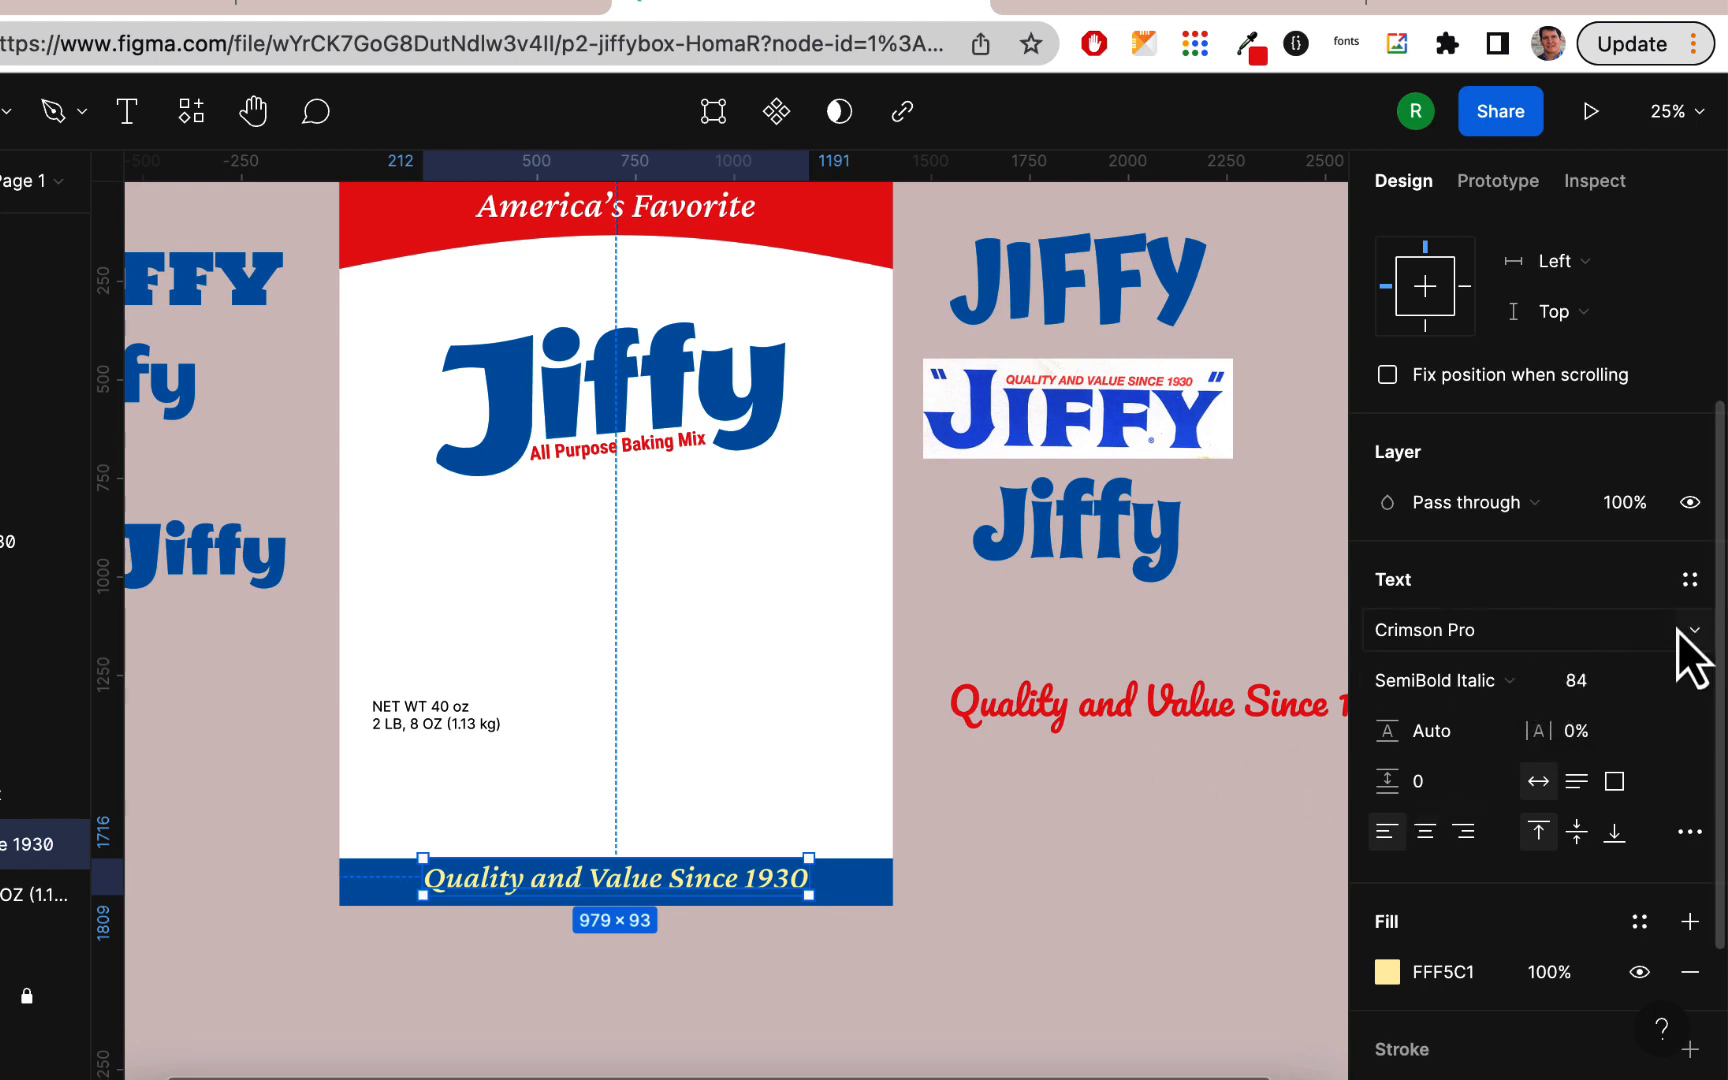
Step: Change the tagline's style to SemiBold with uppercase lettering and shift it back toward the band's horizontal center
click(1521, 688)
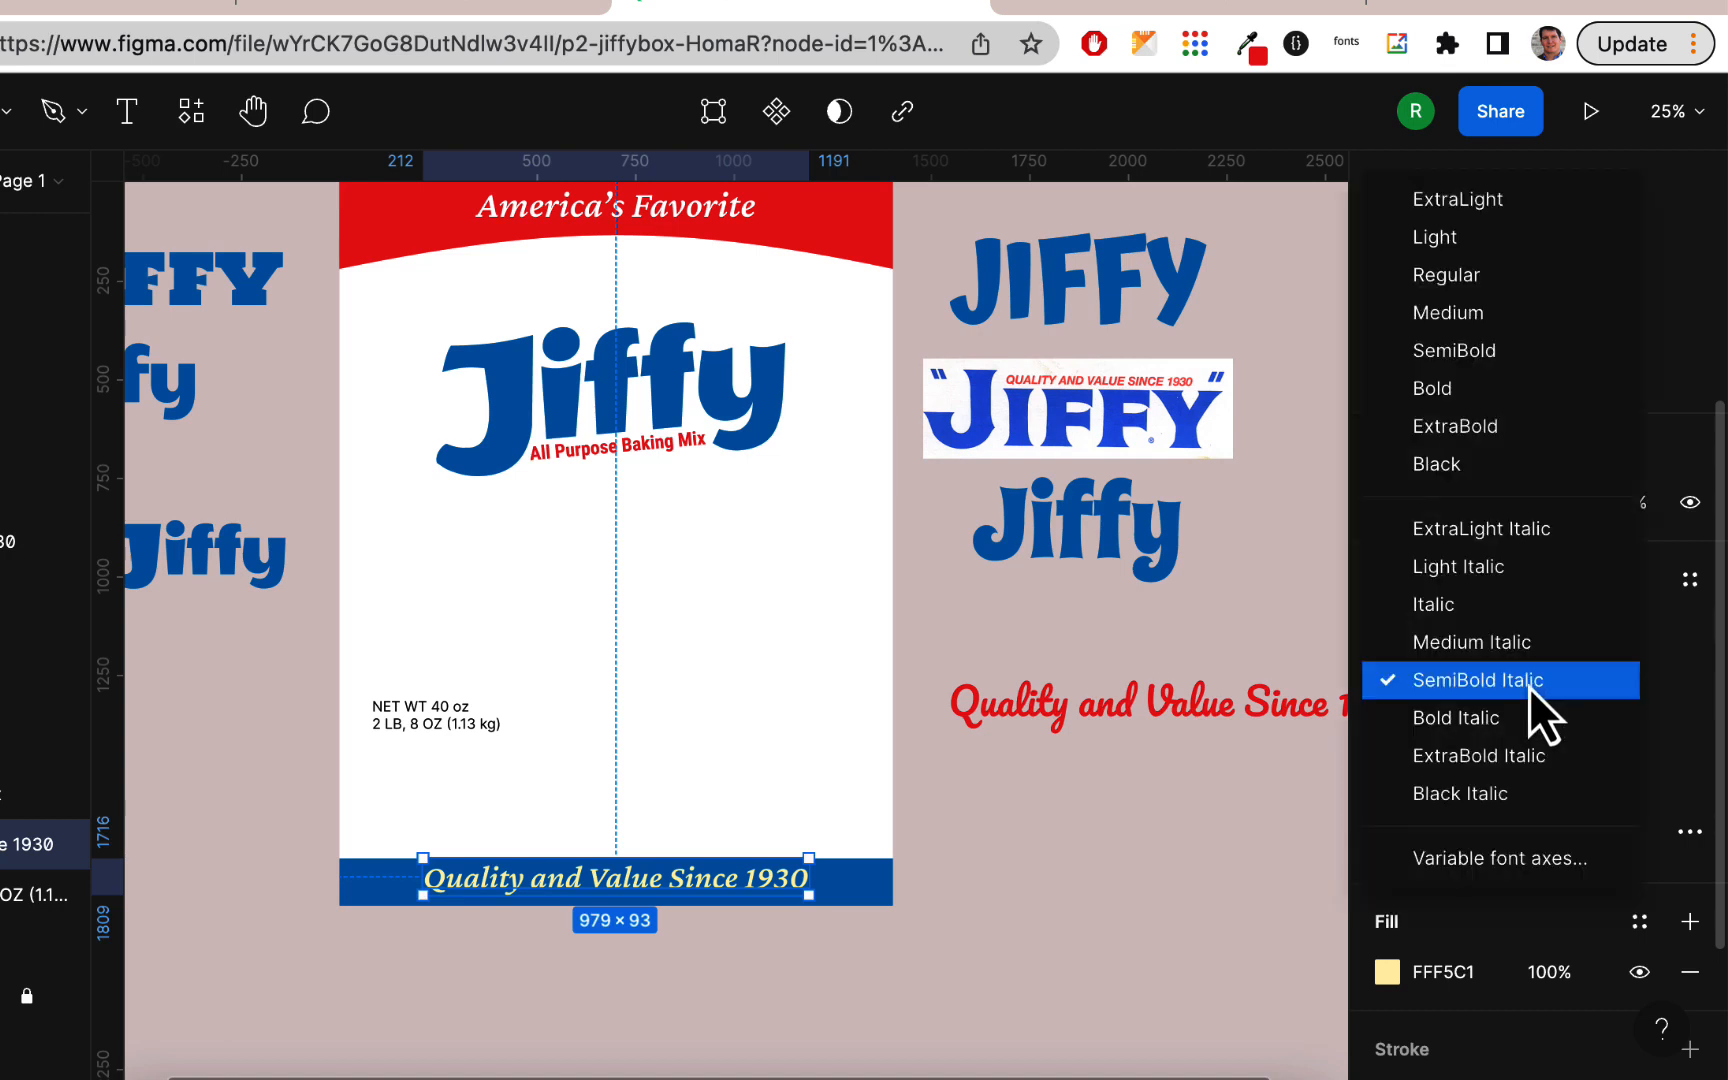
click(1500, 346)
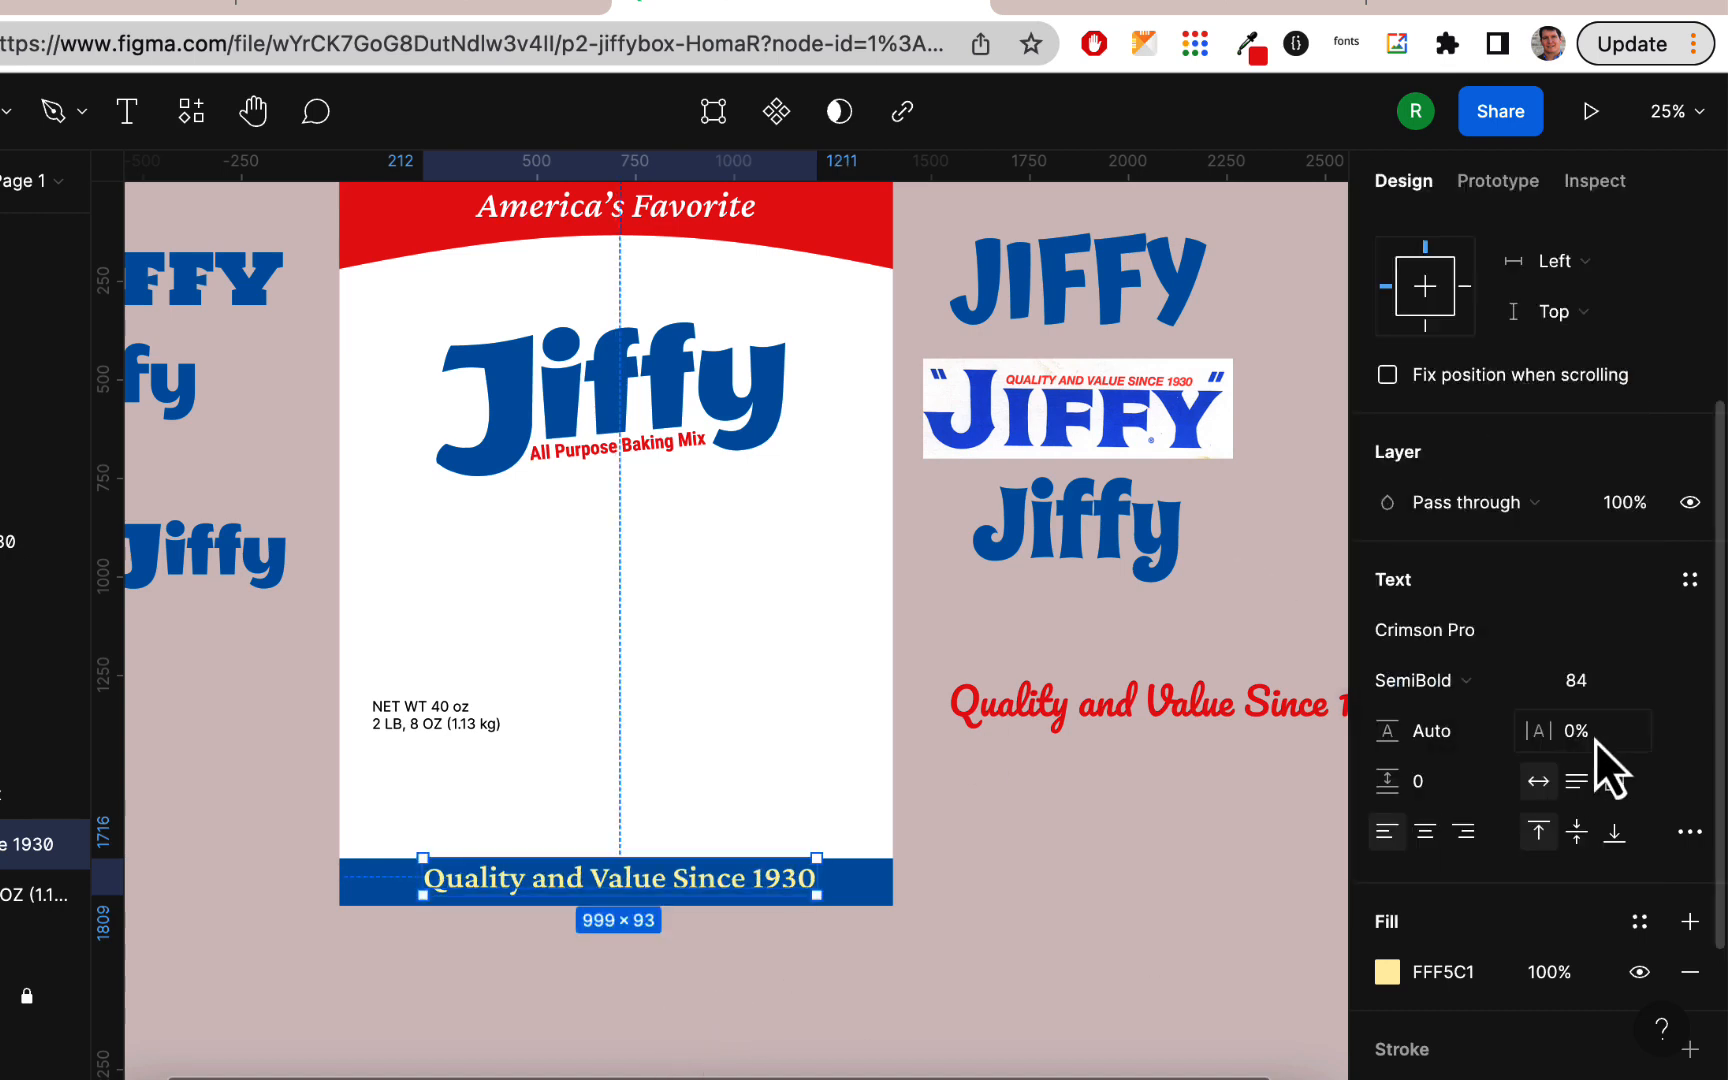
click(1690, 831)
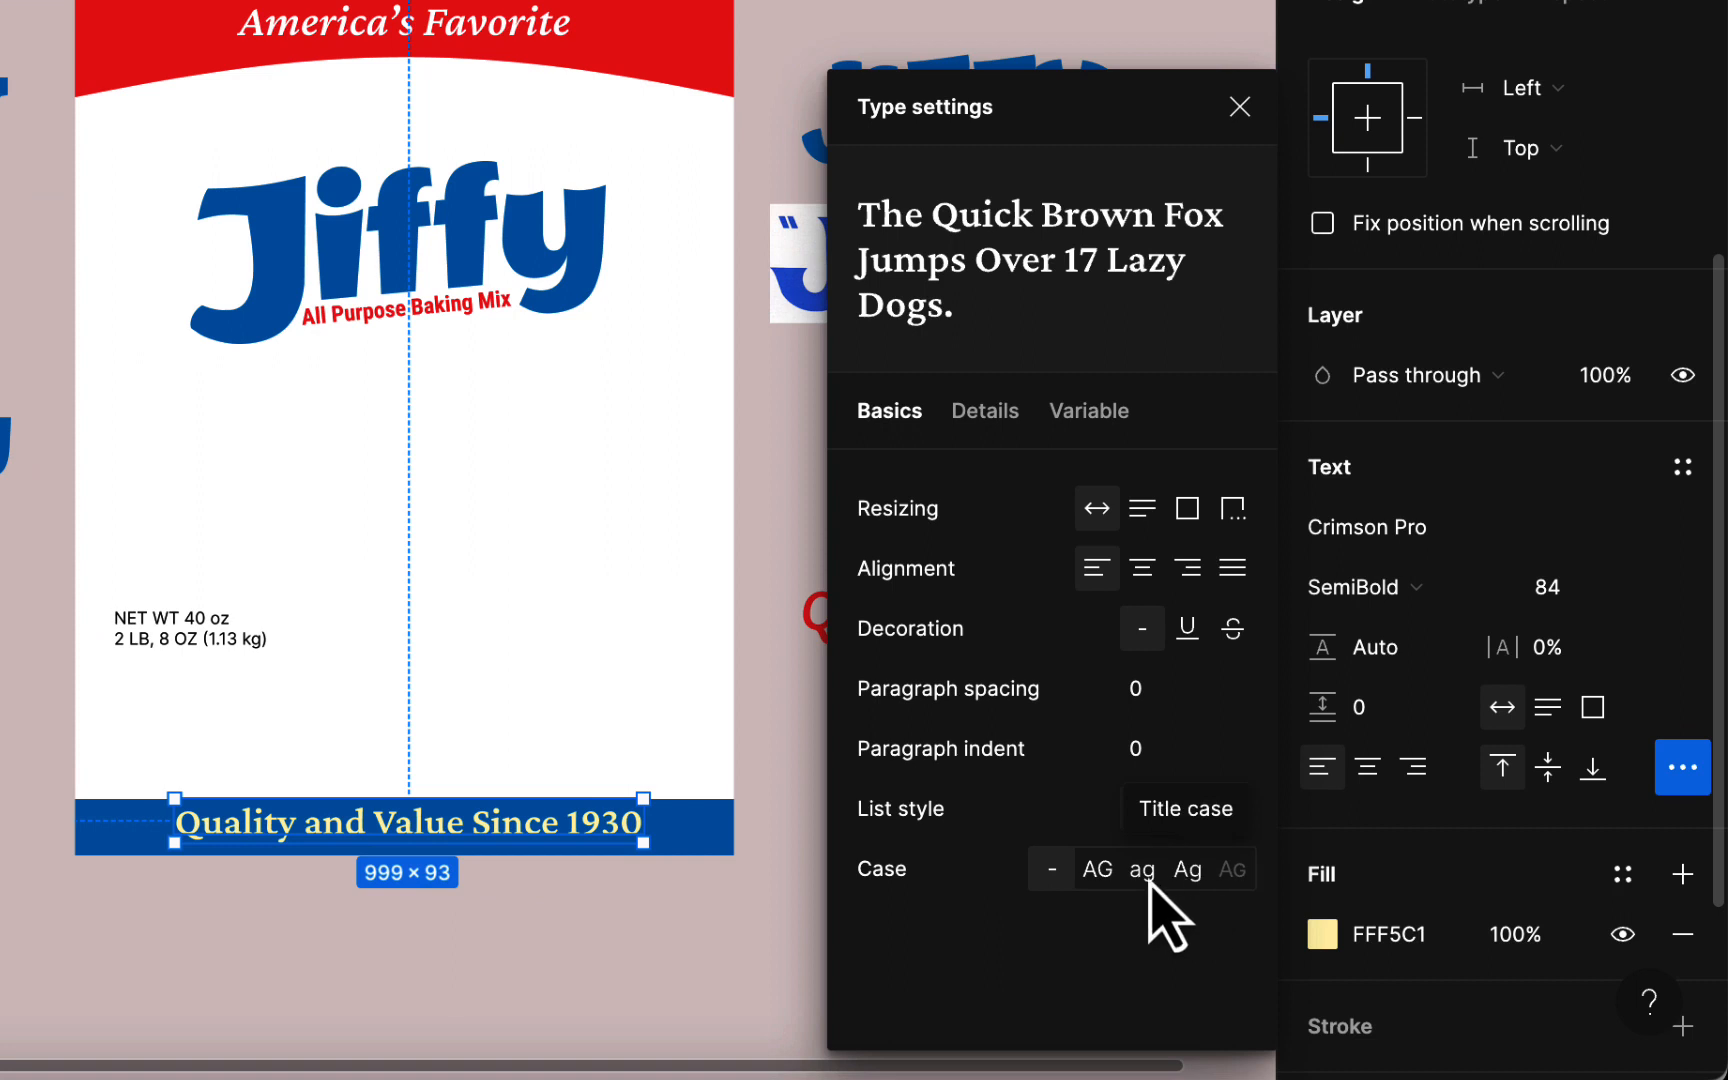
click(1098, 869)
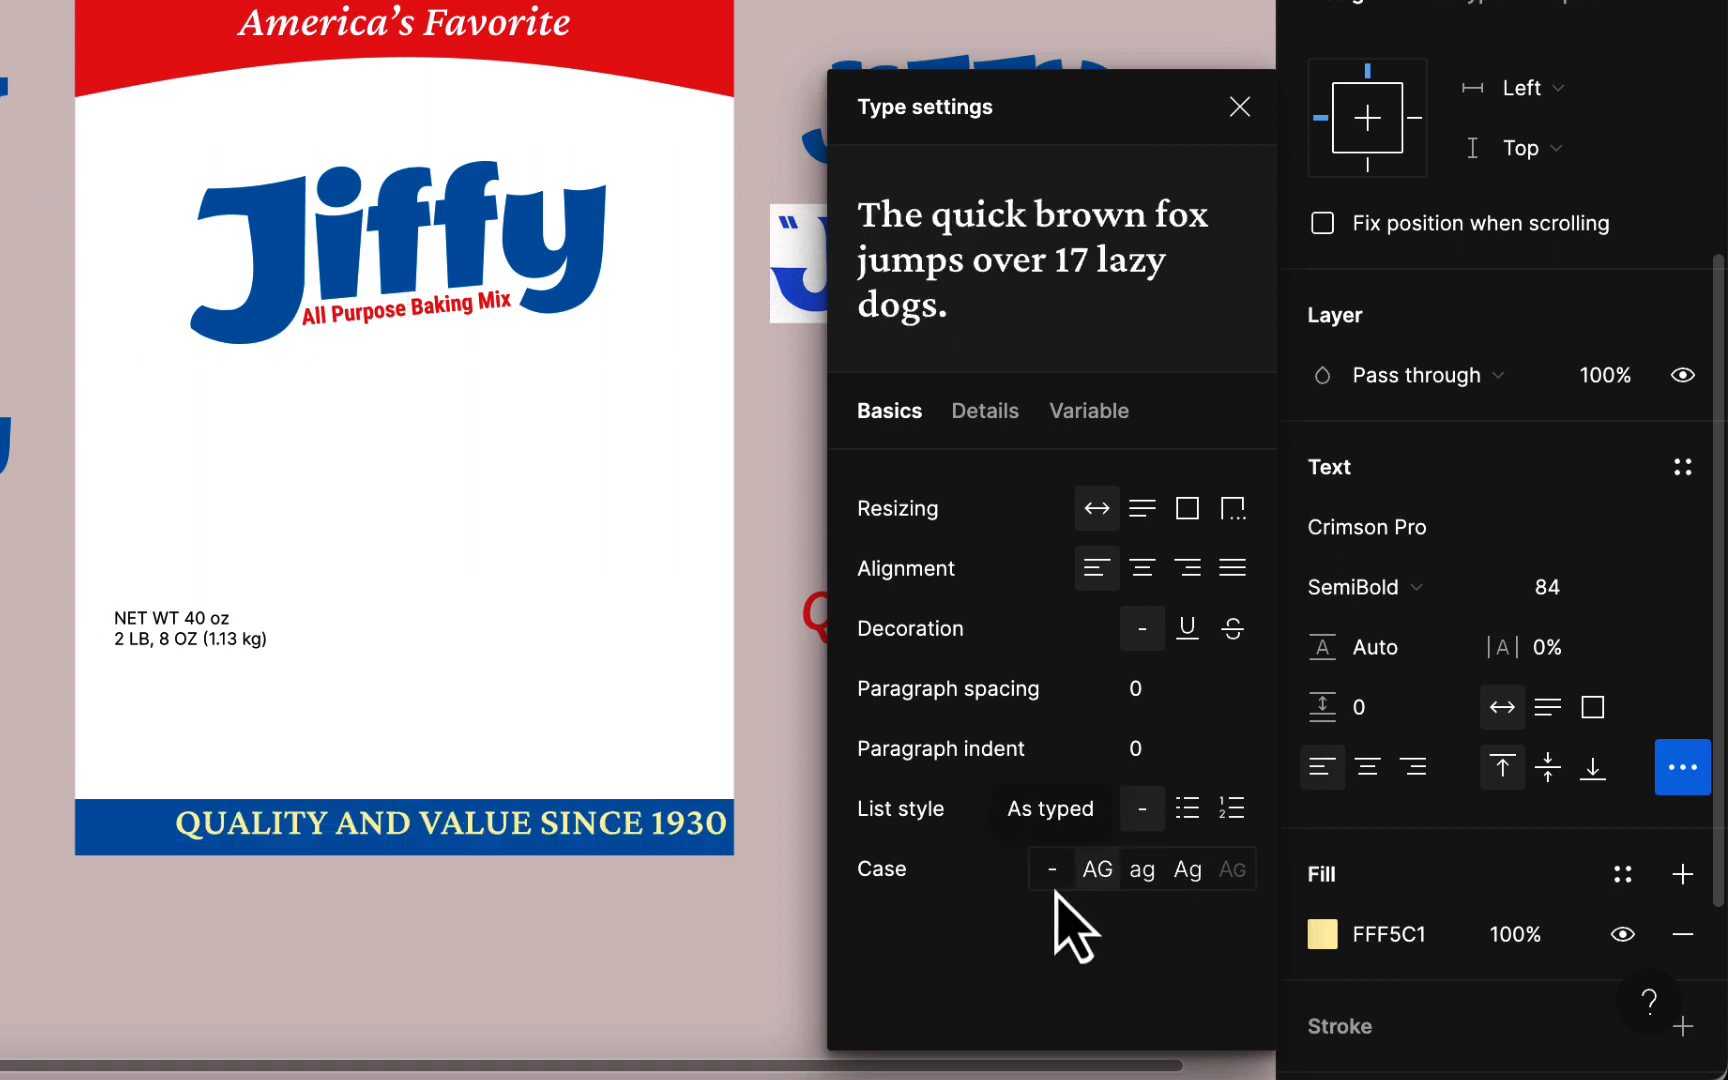
click(752, 970)
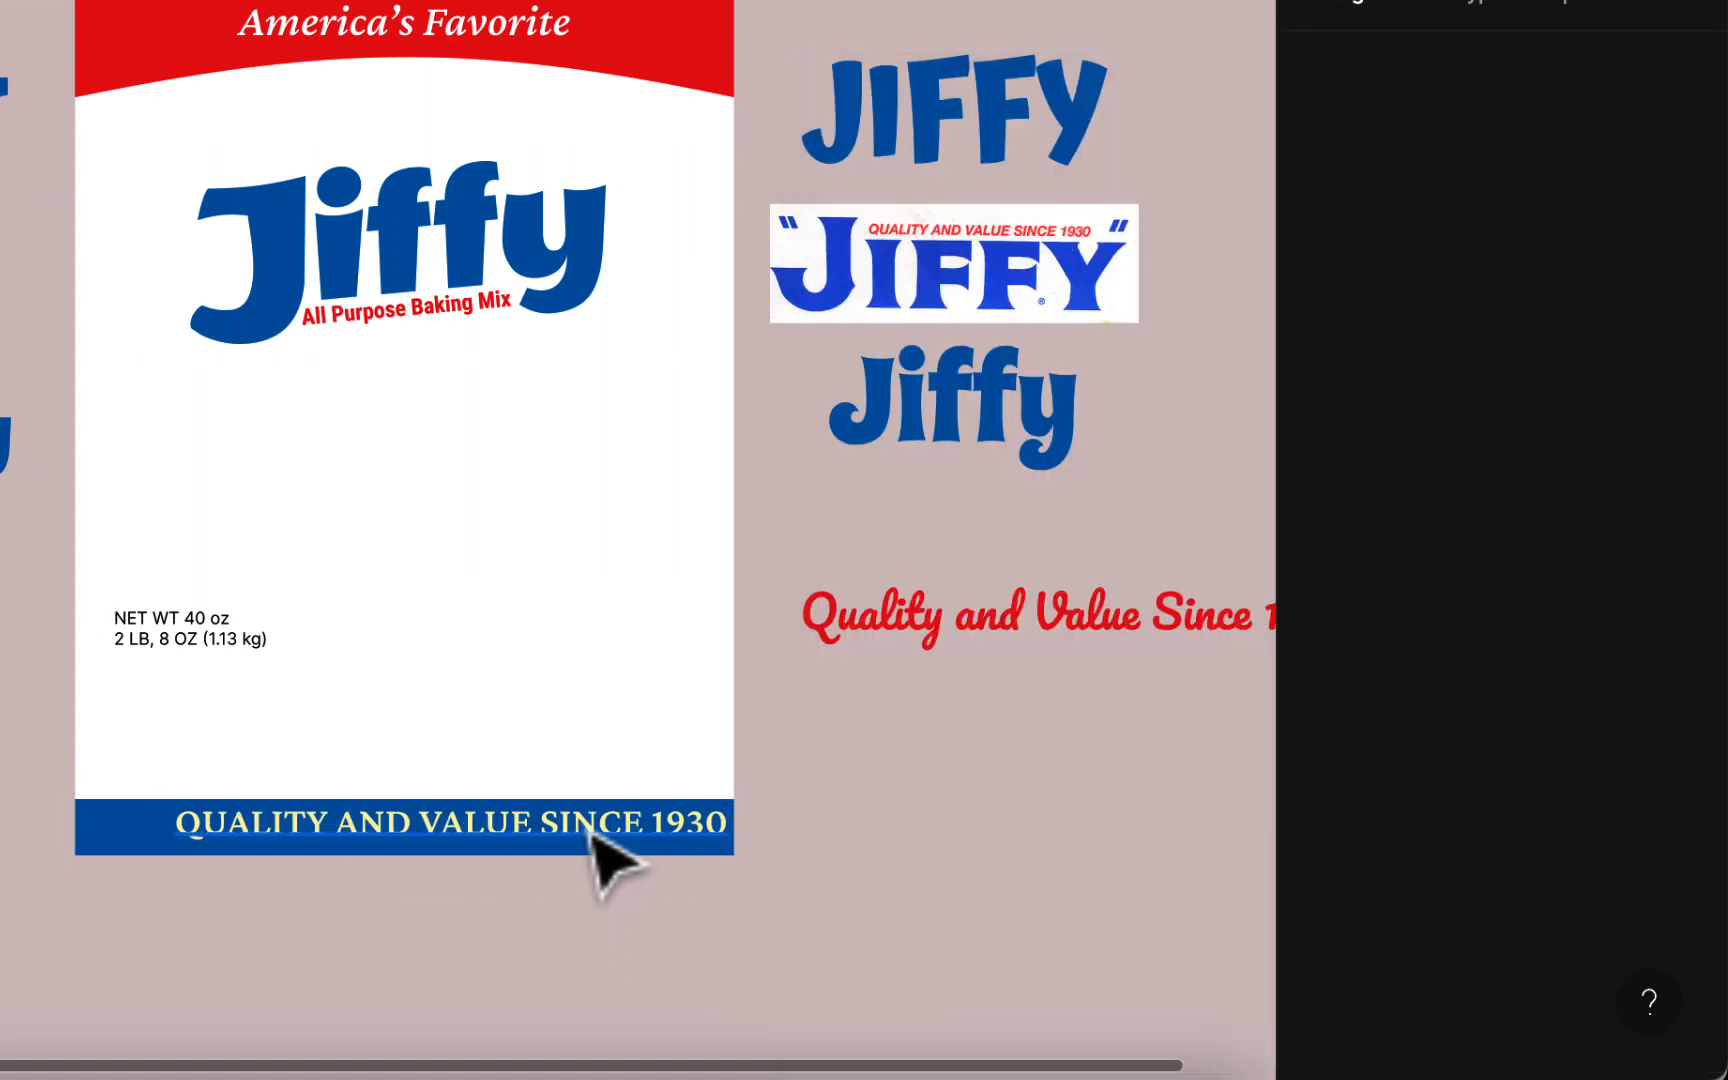
mouse_move(590, 841)
mouse_down()
mouse_move(549, 838)
mouse_move(561, 828)
mouse_up()
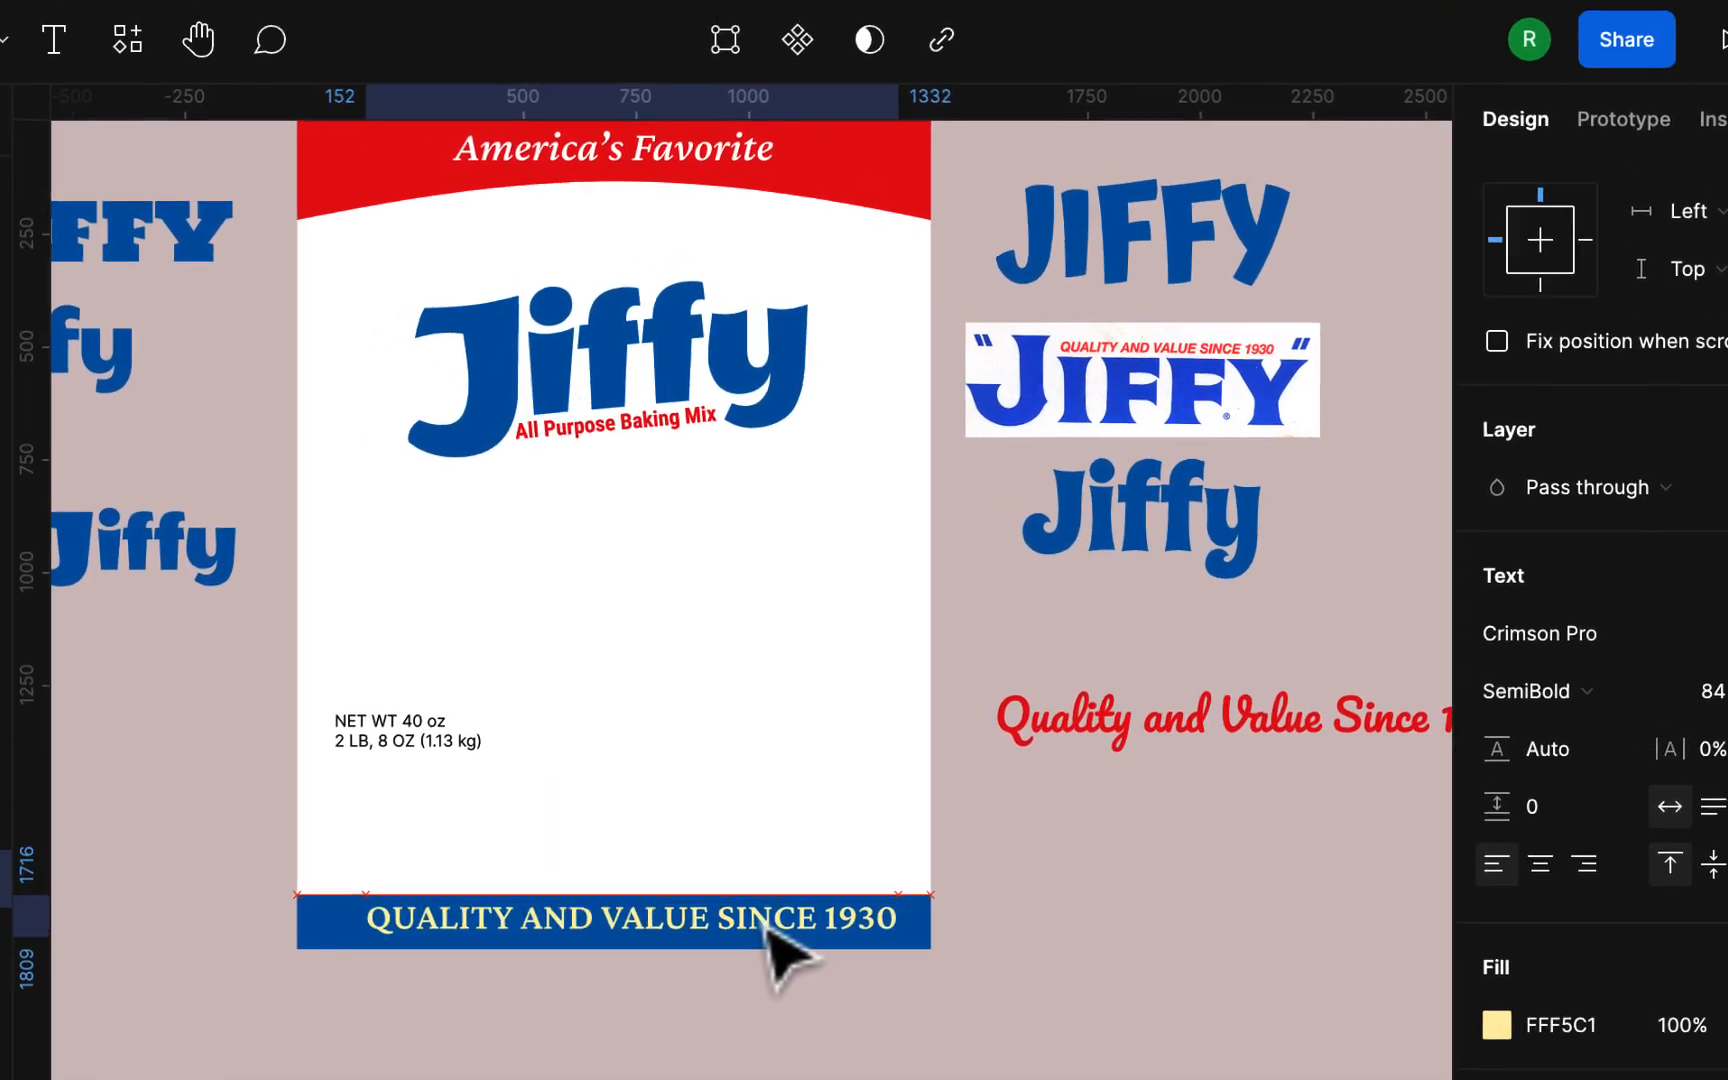
drag(766, 922, 769, 927)
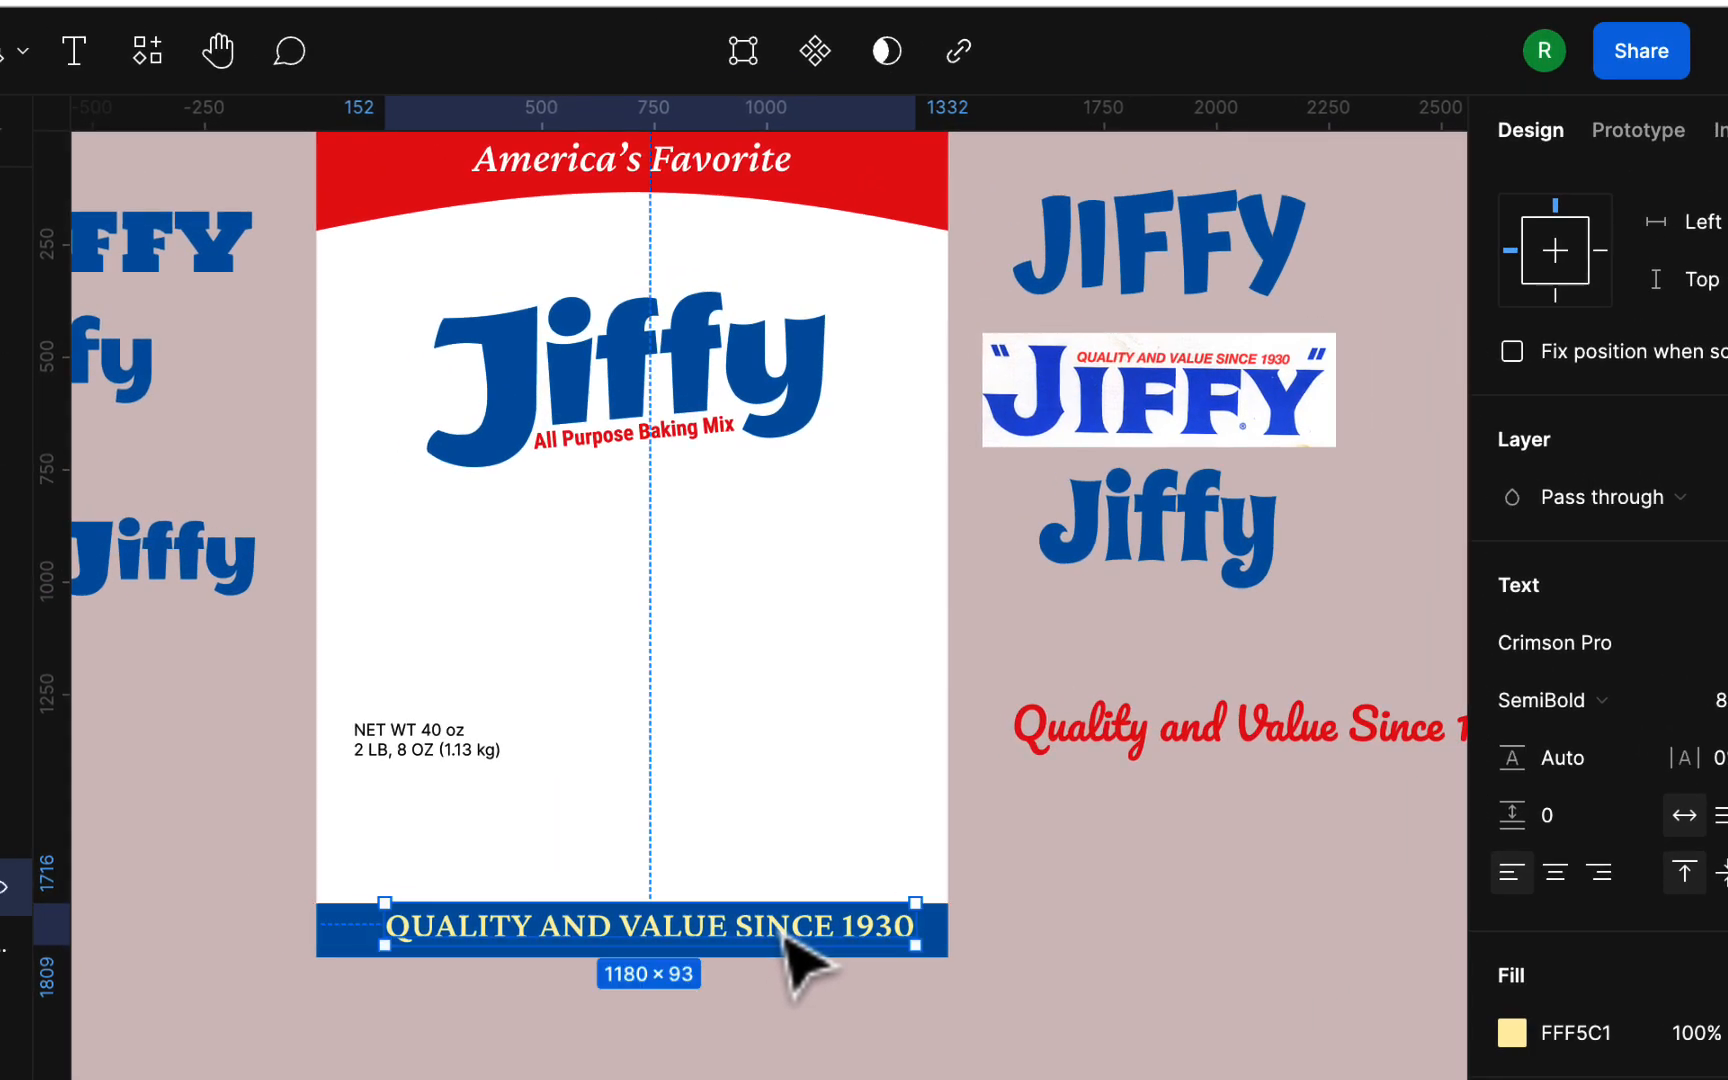
Step: Reduce the uppercase tagline's font size slightly and nudge it left to about X 144 on the blue band
click(1040, 960)
click(808, 940)
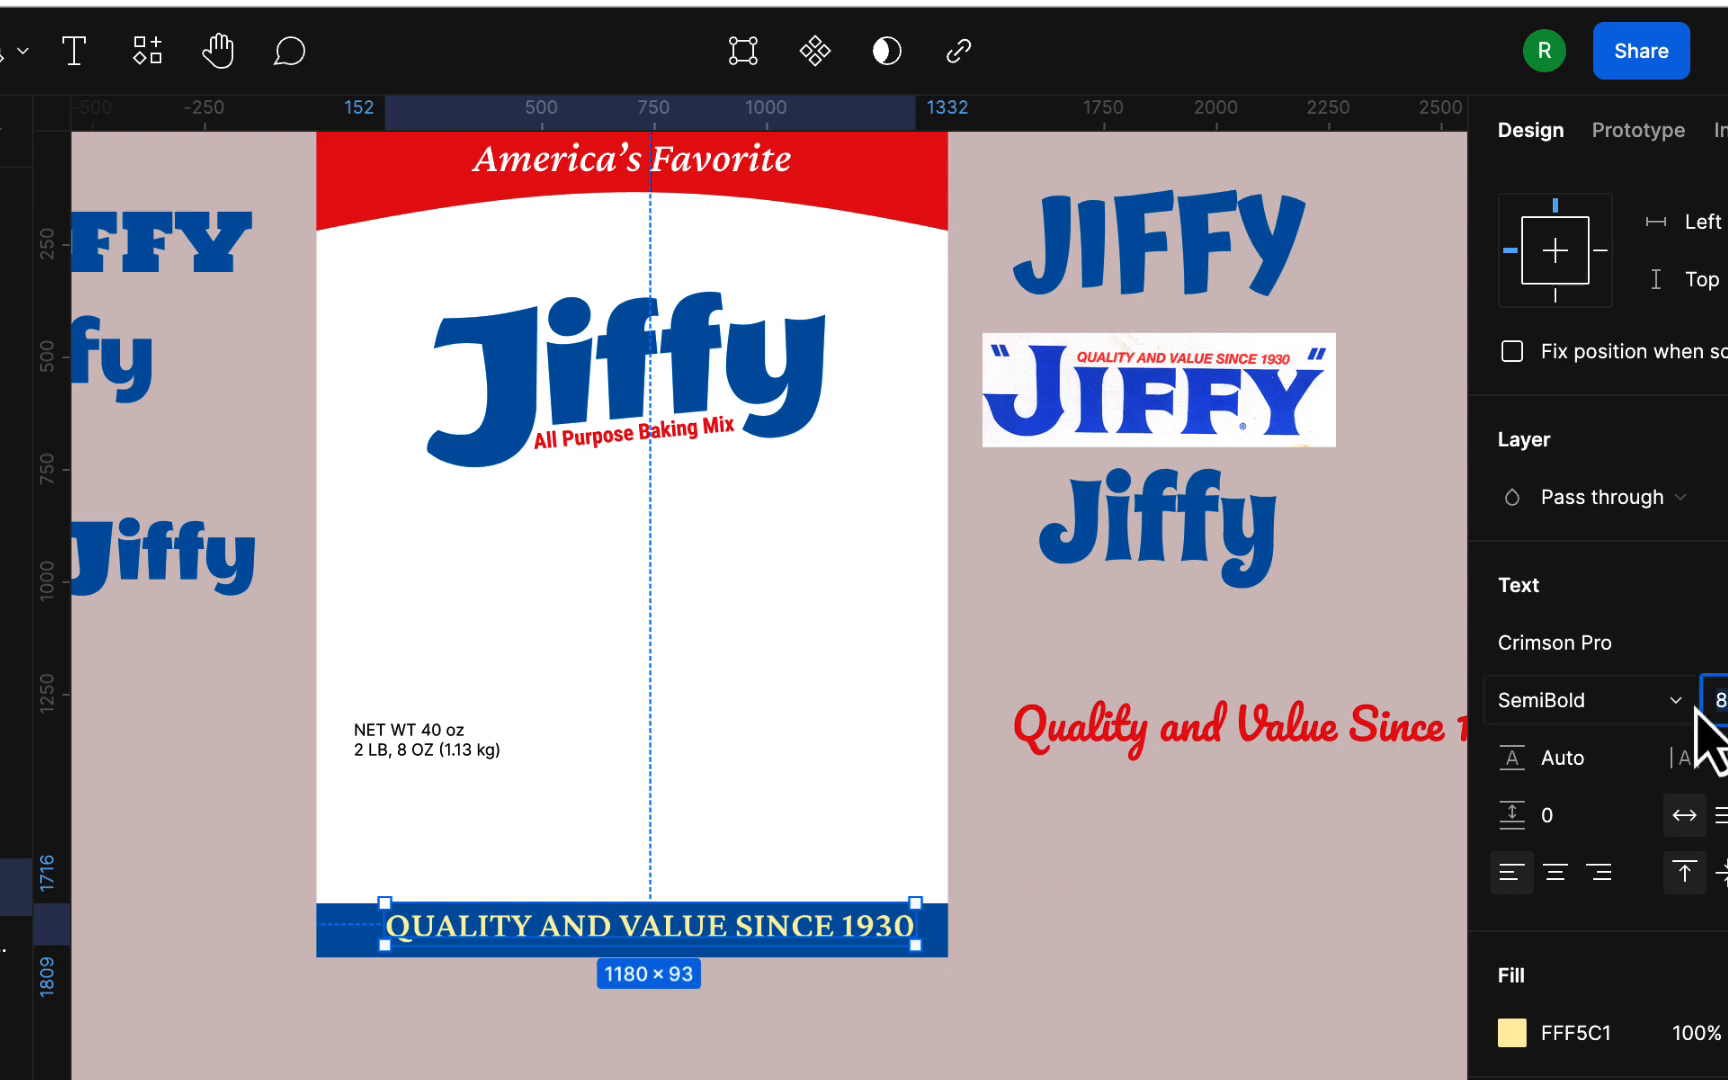
key(Return)
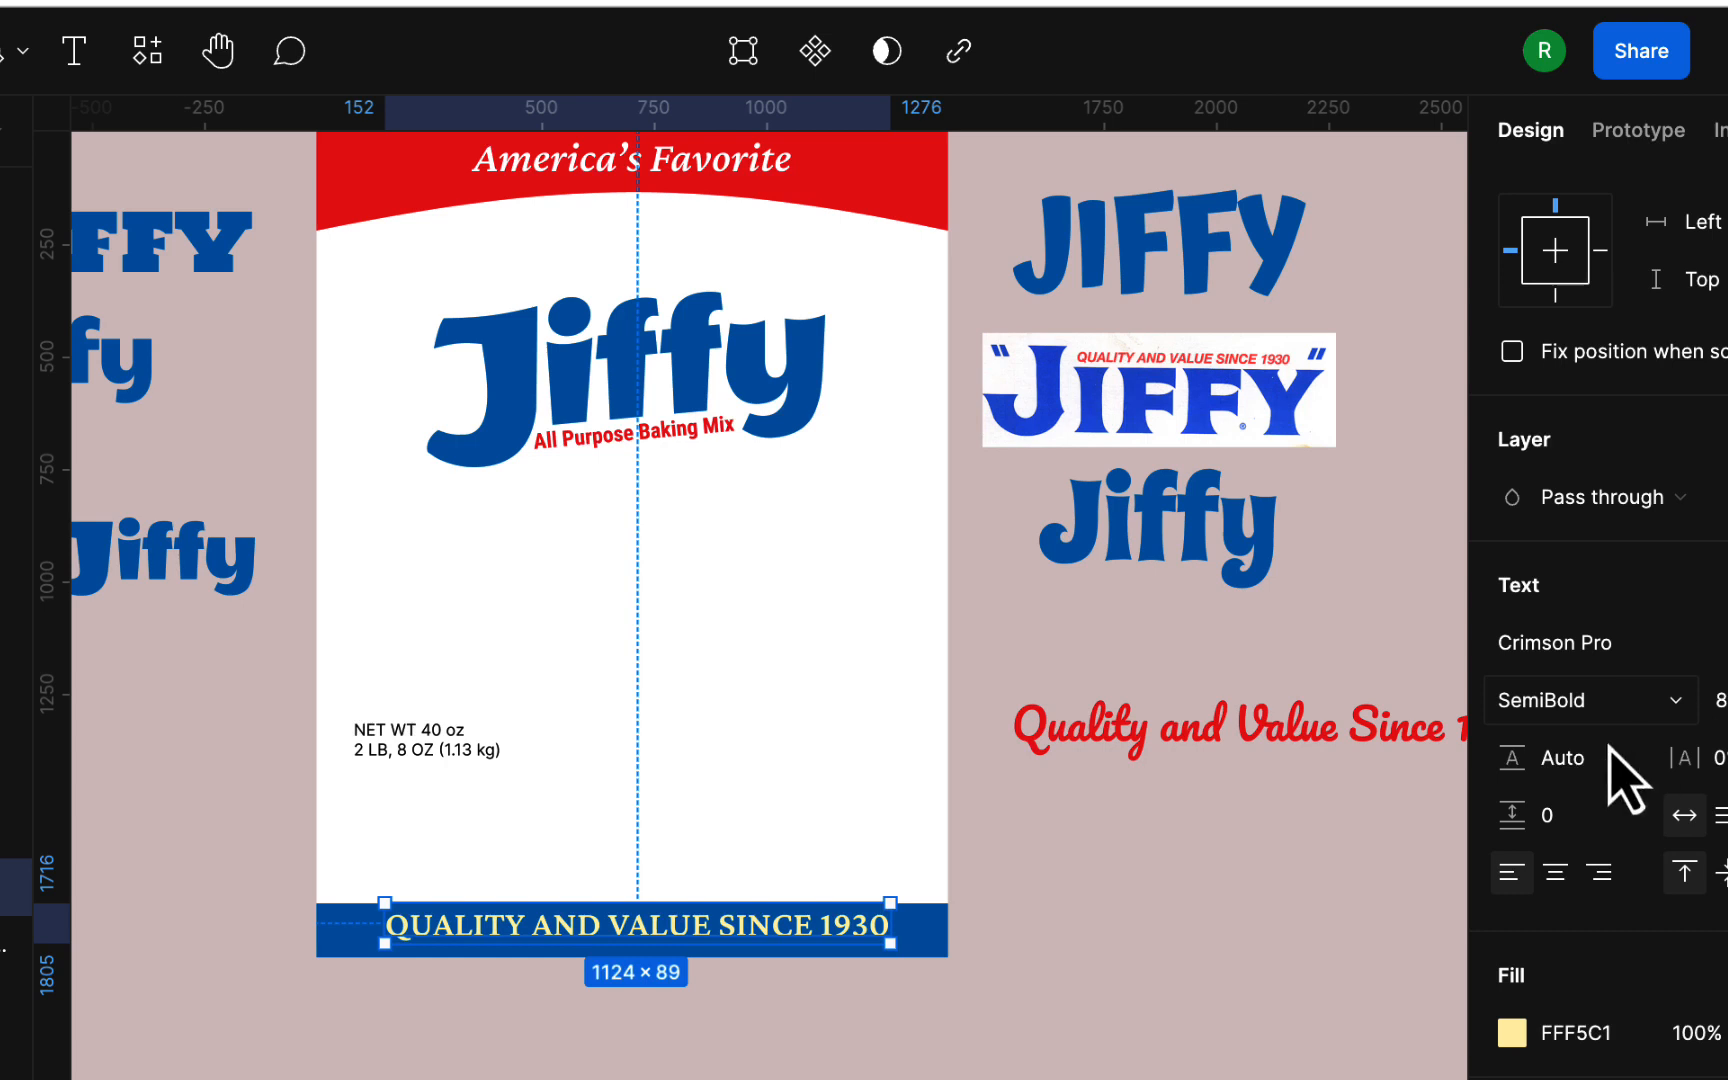
click(1296, 915)
click(866, 945)
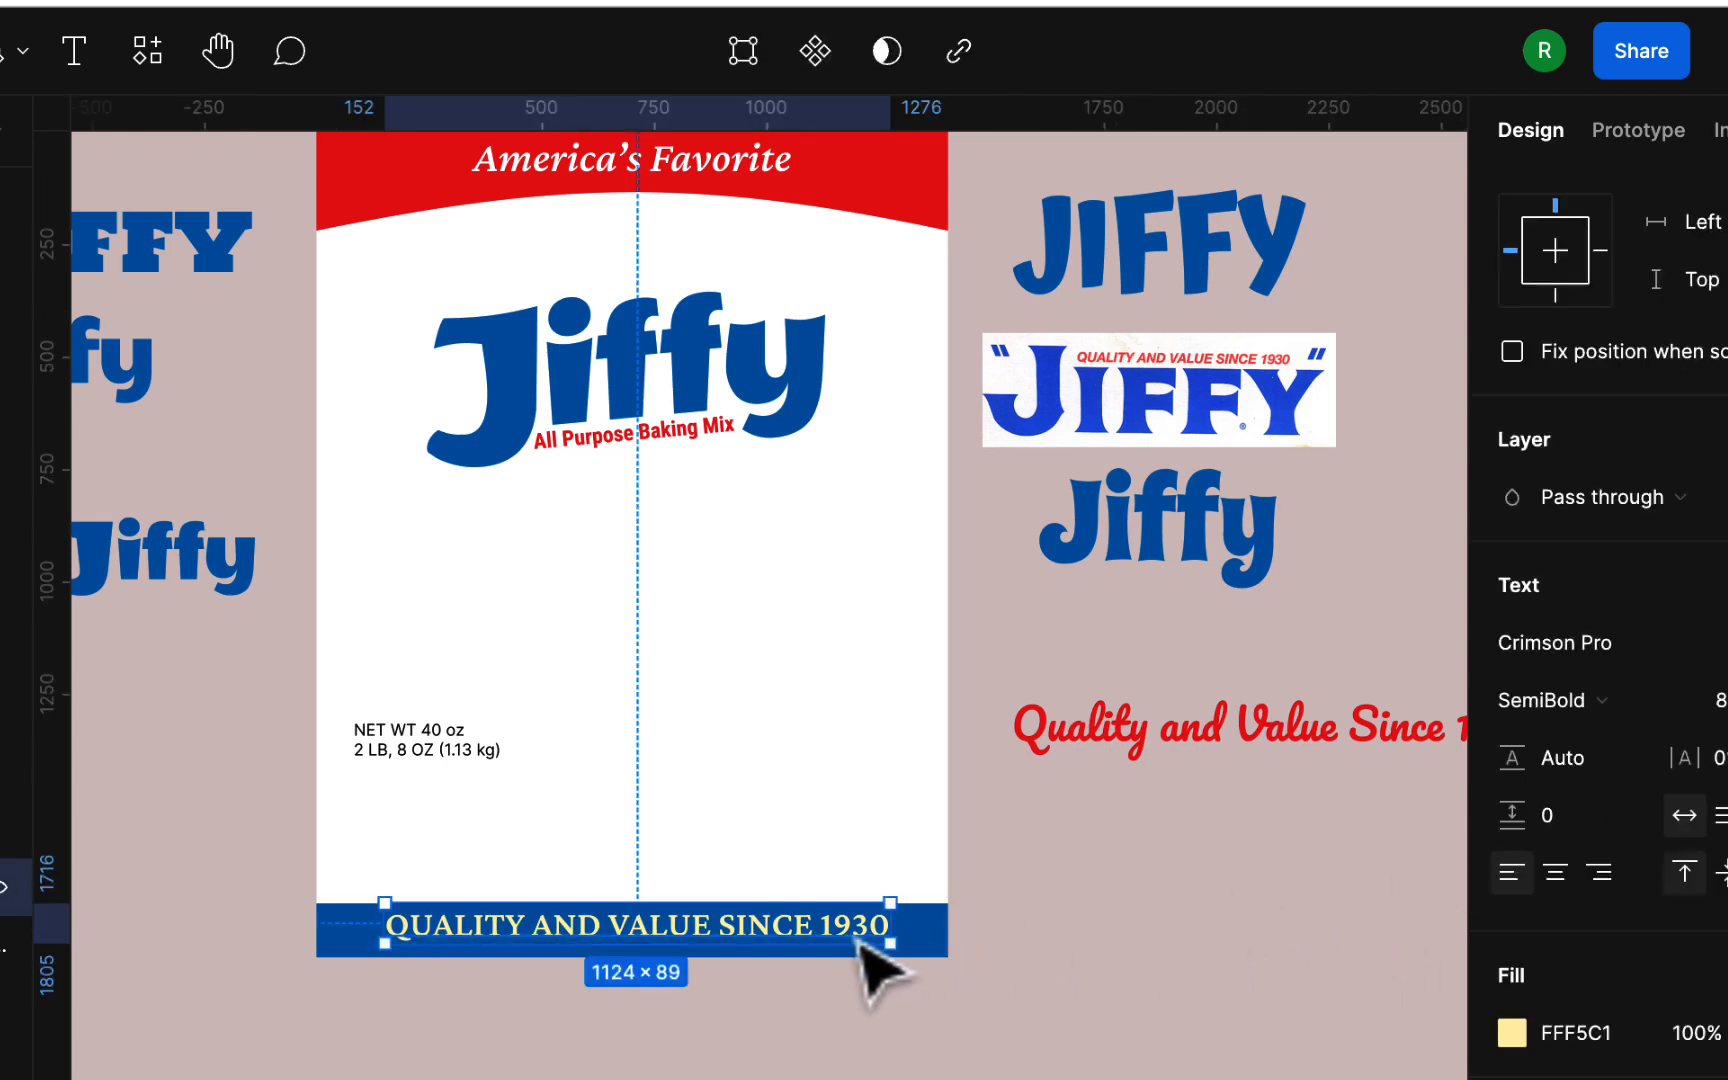
mouse_move(855, 938)
mouse_down()
mouse_move(869, 939)
mouse_move(852, 939)
mouse_up()
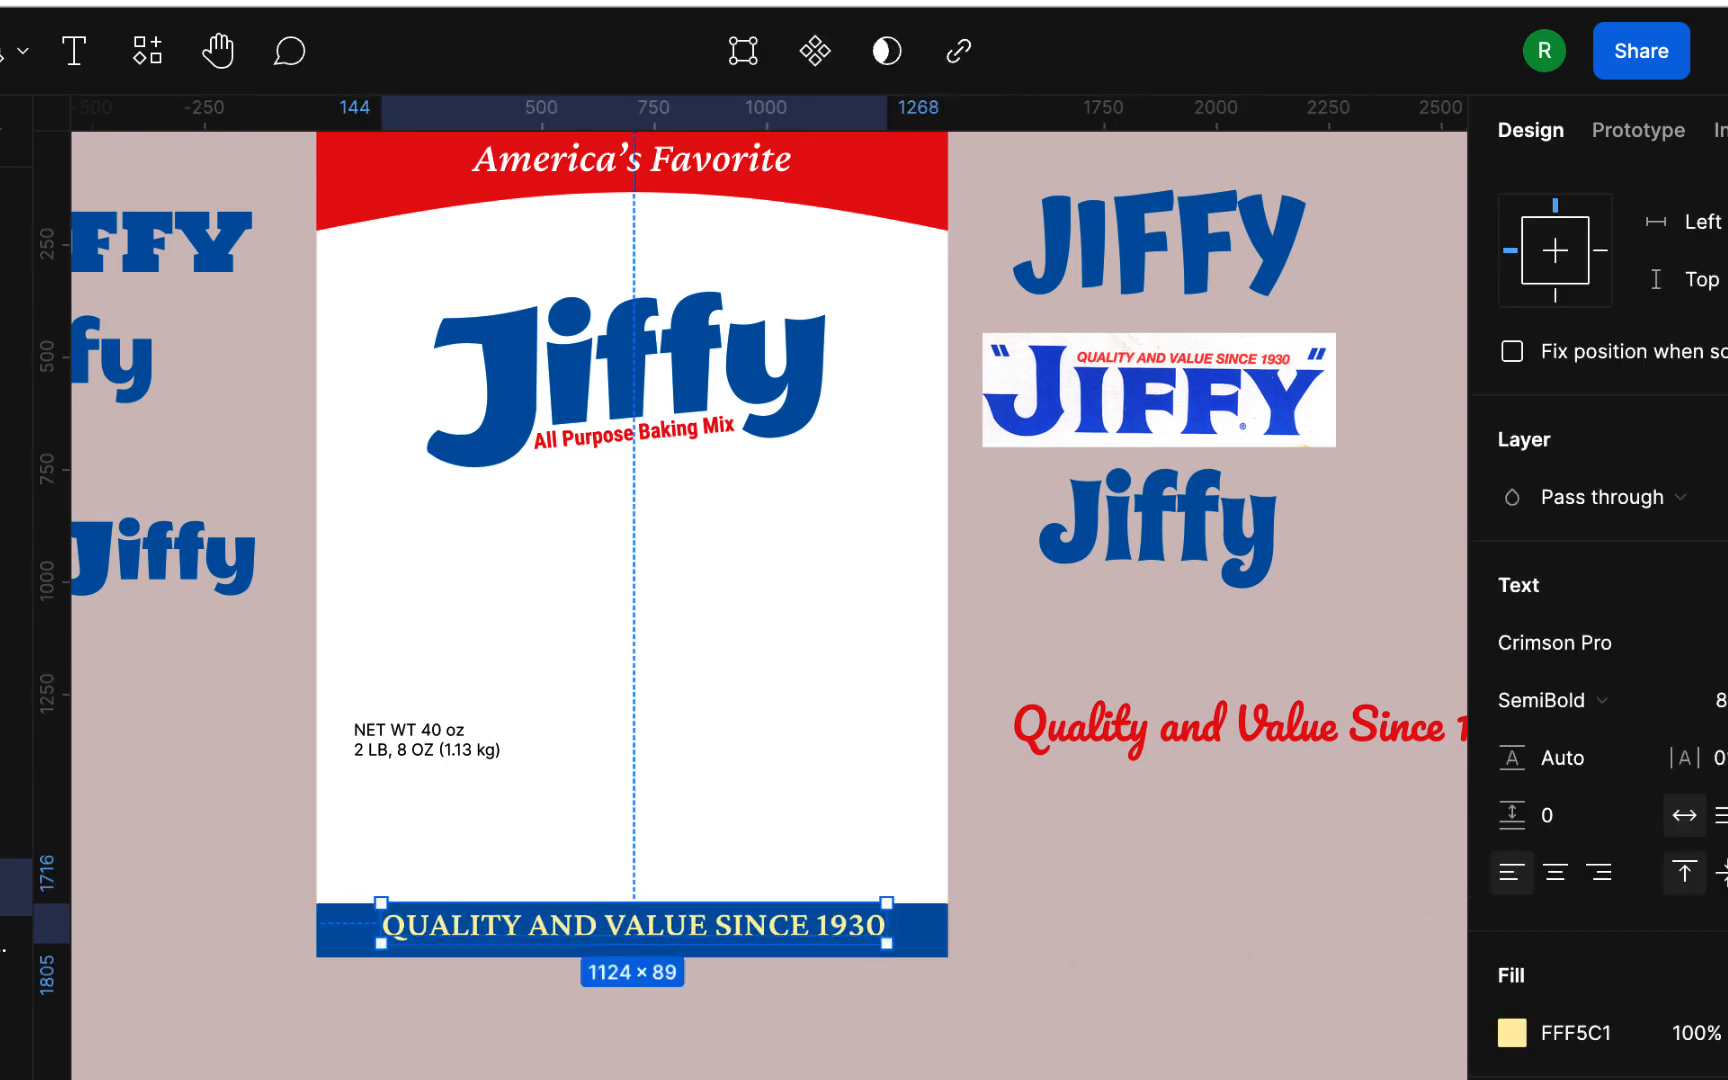
Step: Switch the tagline to title case and recenter it horizontally on the blue band at about X 222
click(1727, 872)
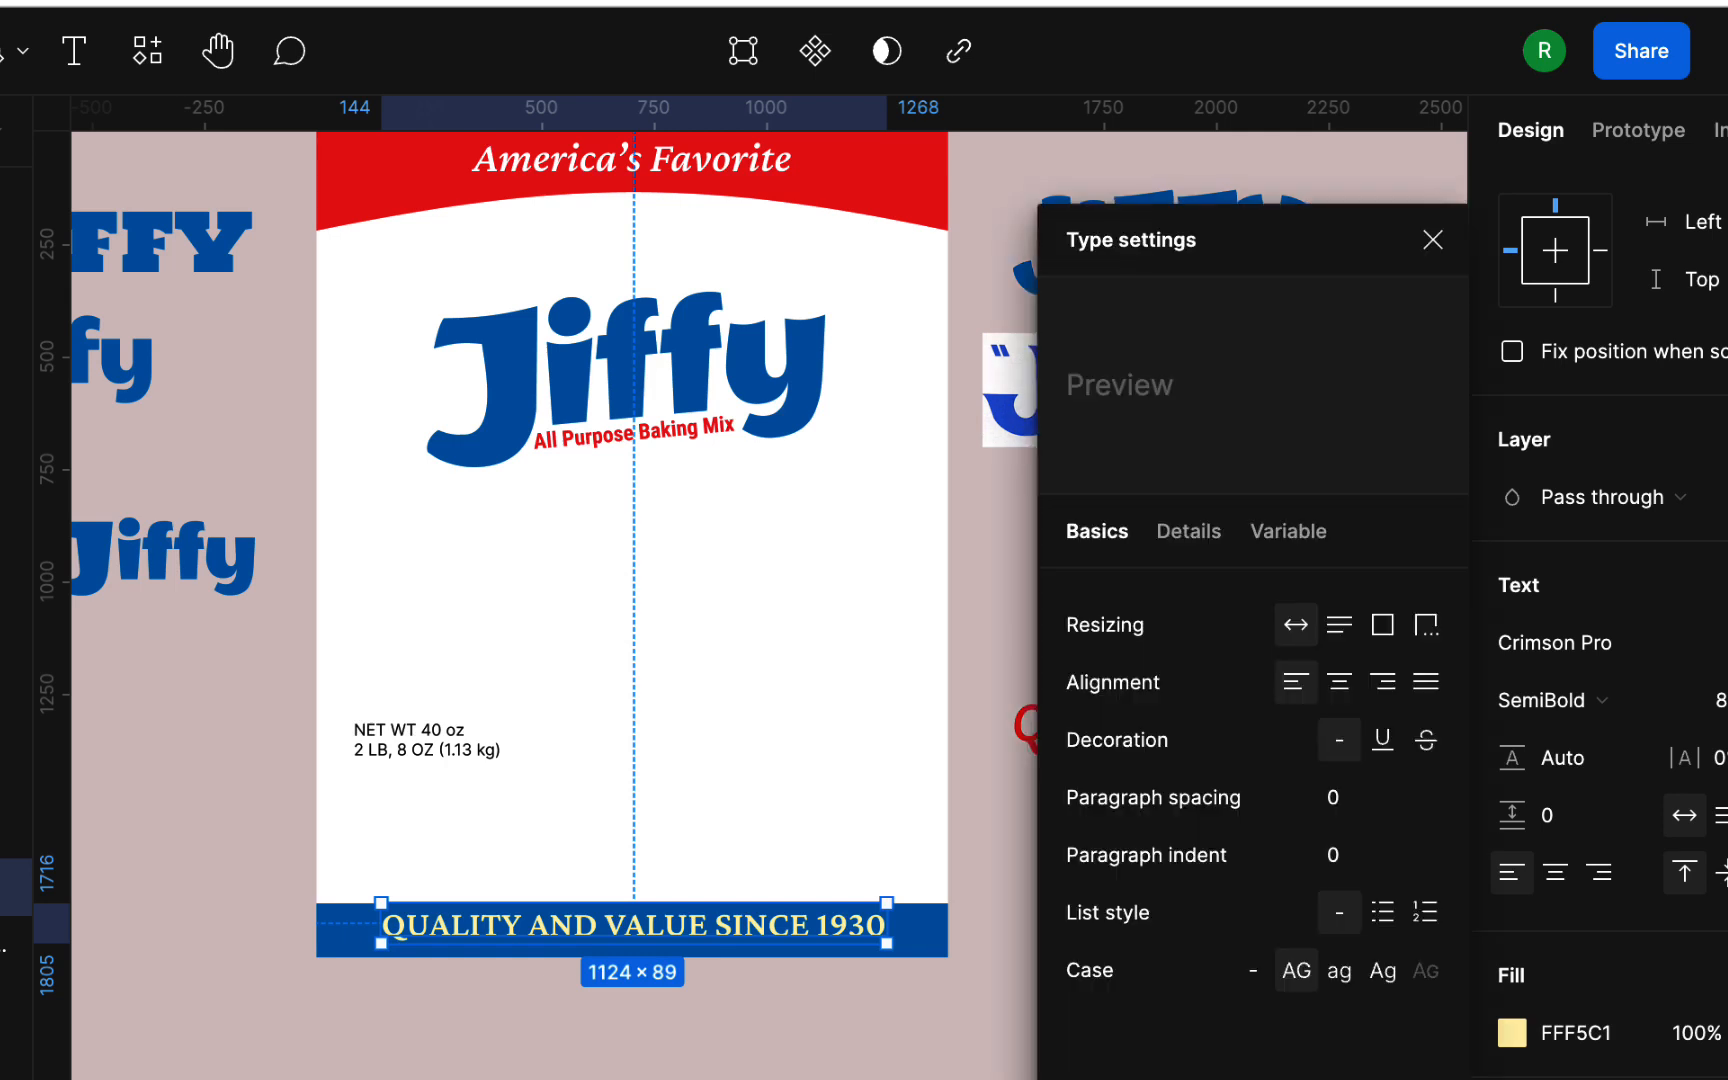
click(1383, 970)
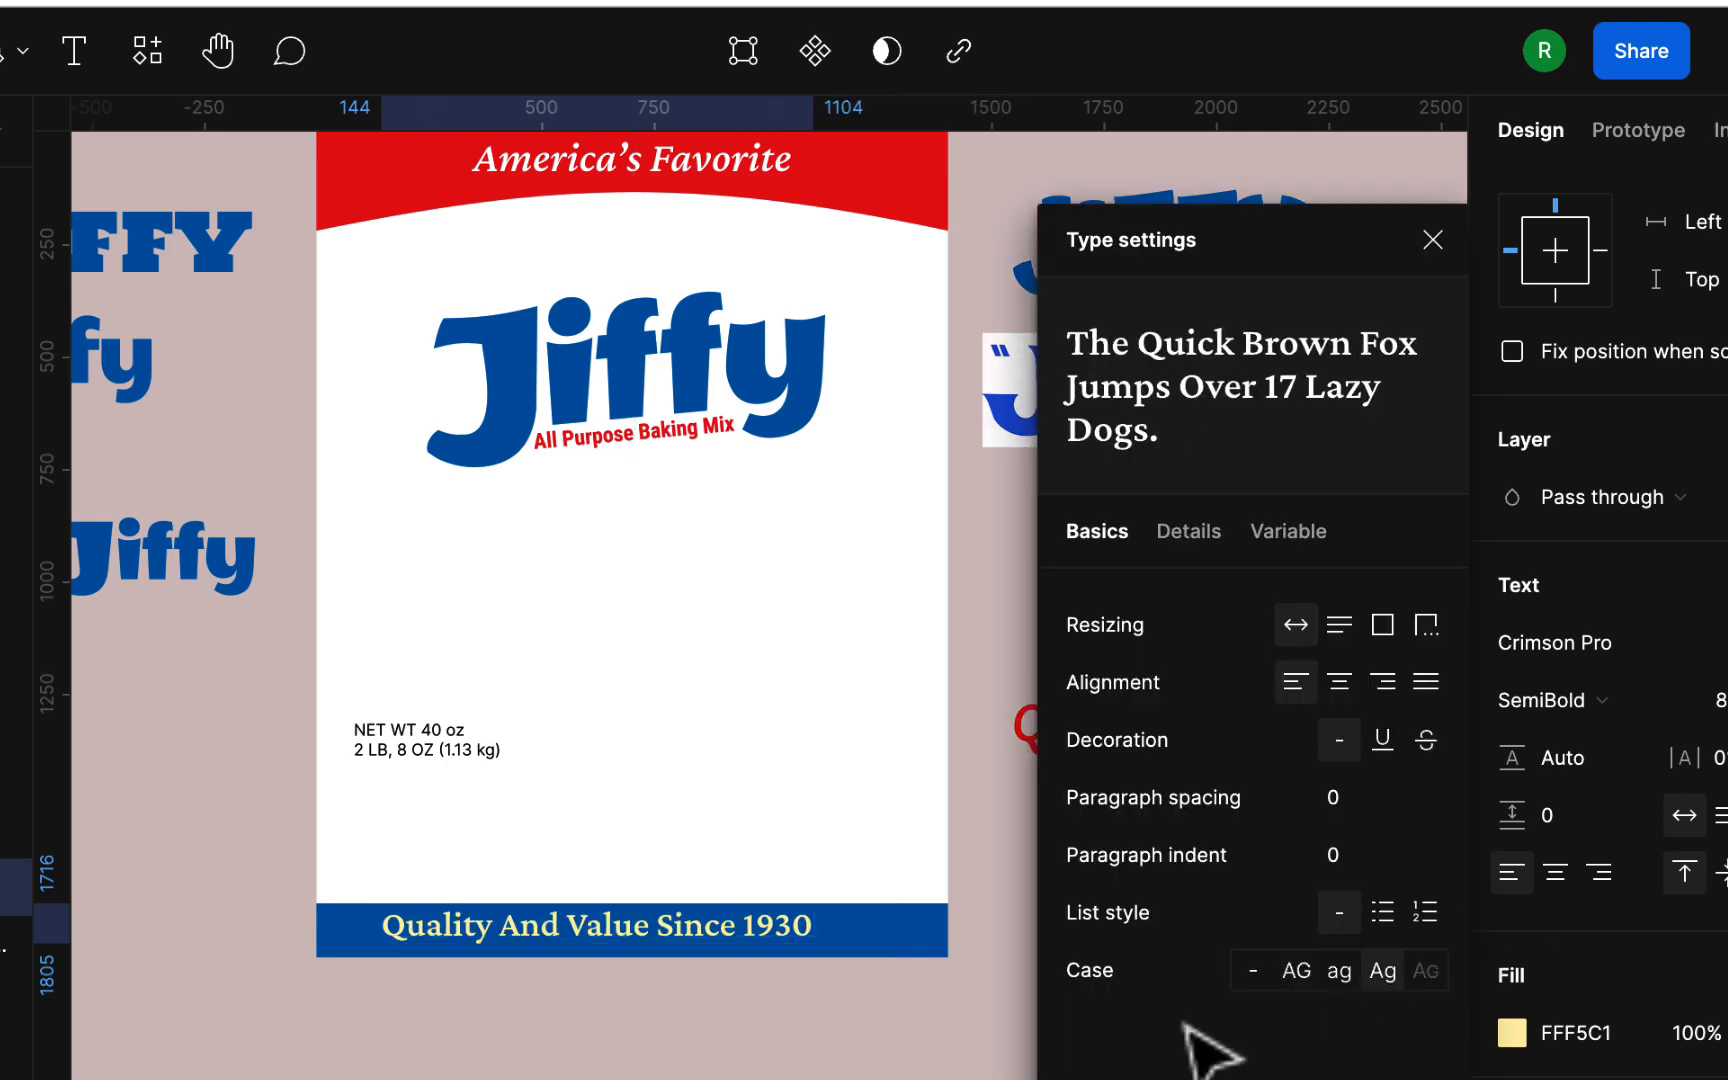
key(Escape)
drag(744, 937, 768, 933)
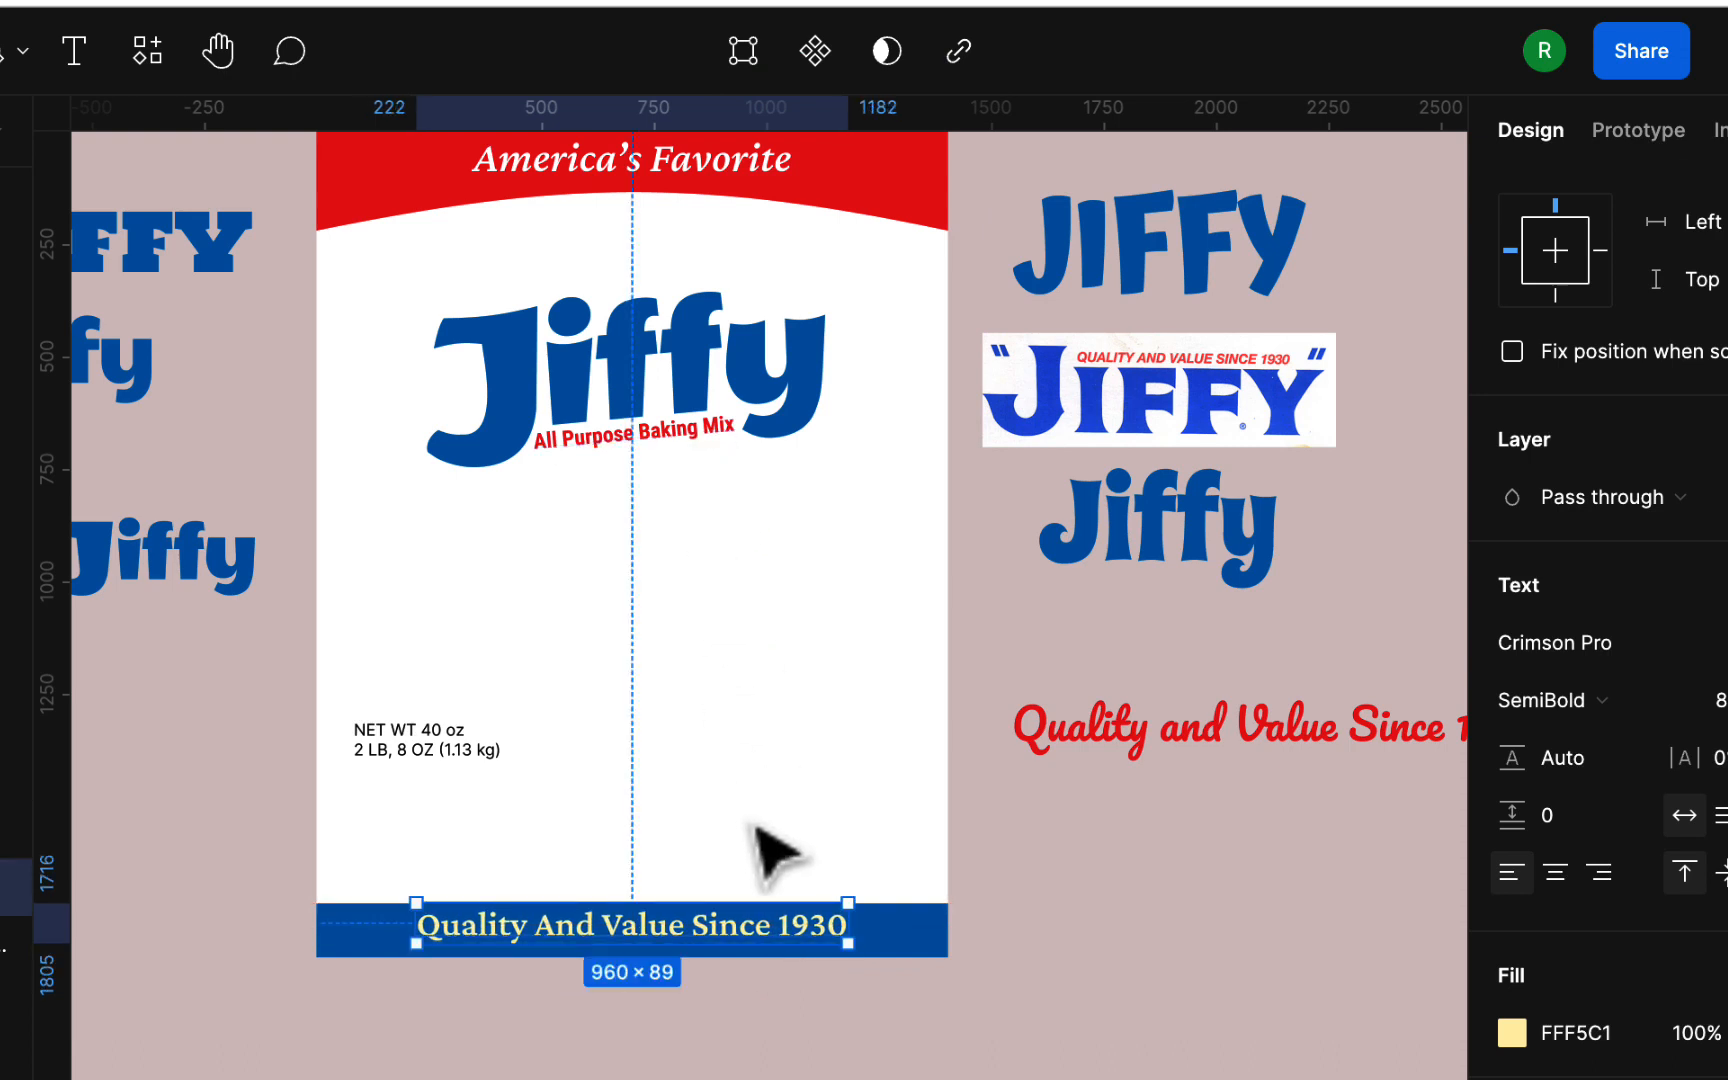
click(836, 1020)
click(780, 938)
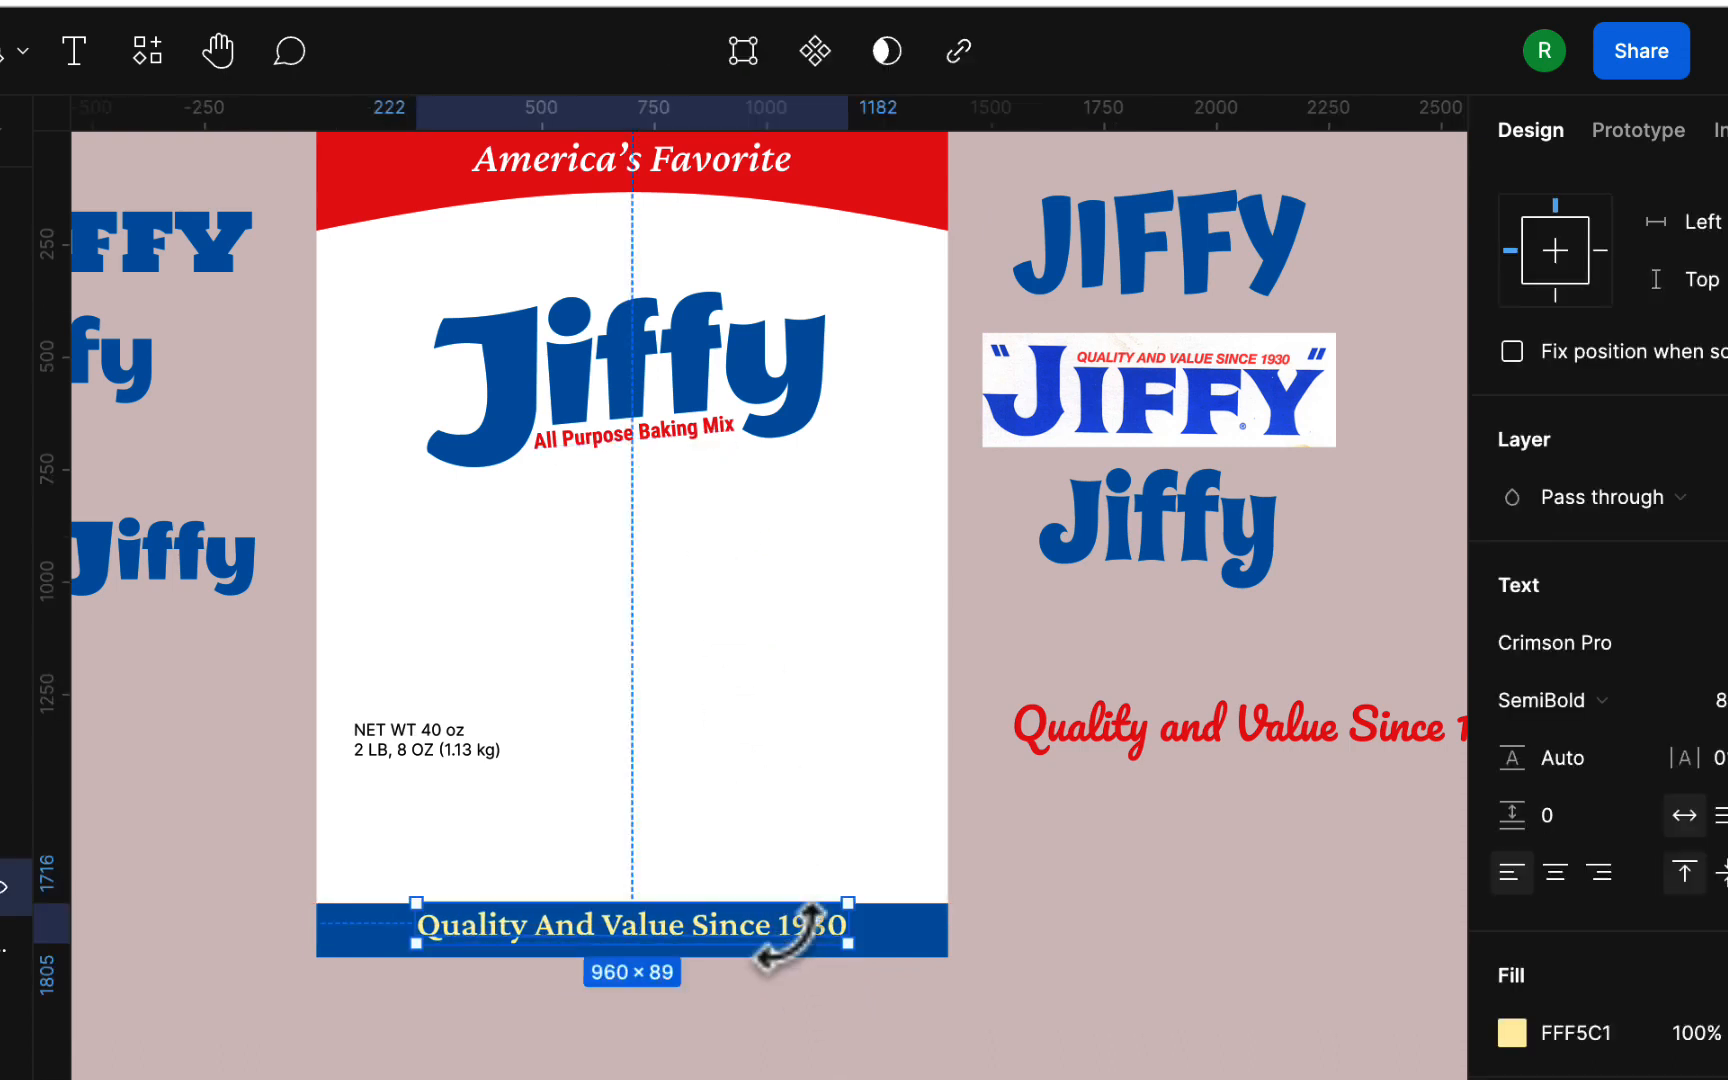
click(1115, 964)
Step: Reduce the red top band's height to 188 and fine-tune the upper edge of the blue bottom band
scroll(905, 948, up, 2)
scroll(905, 960, up, 2)
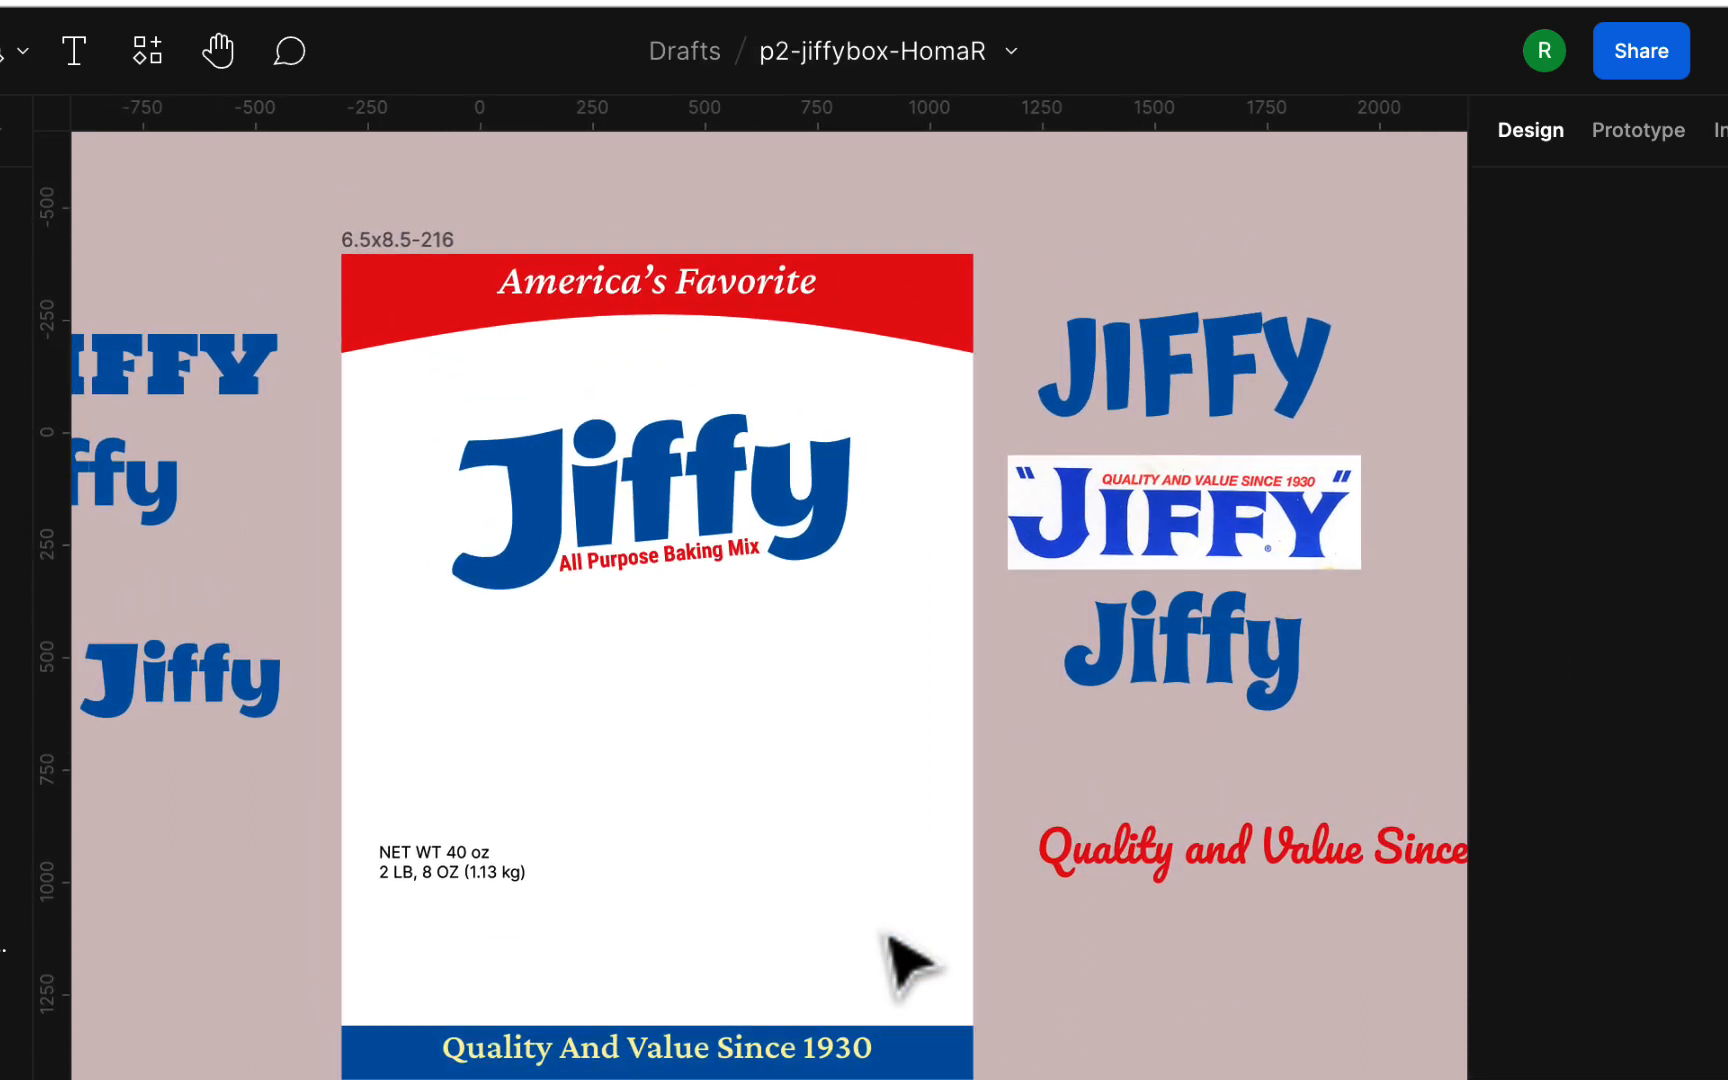
click(895, 315)
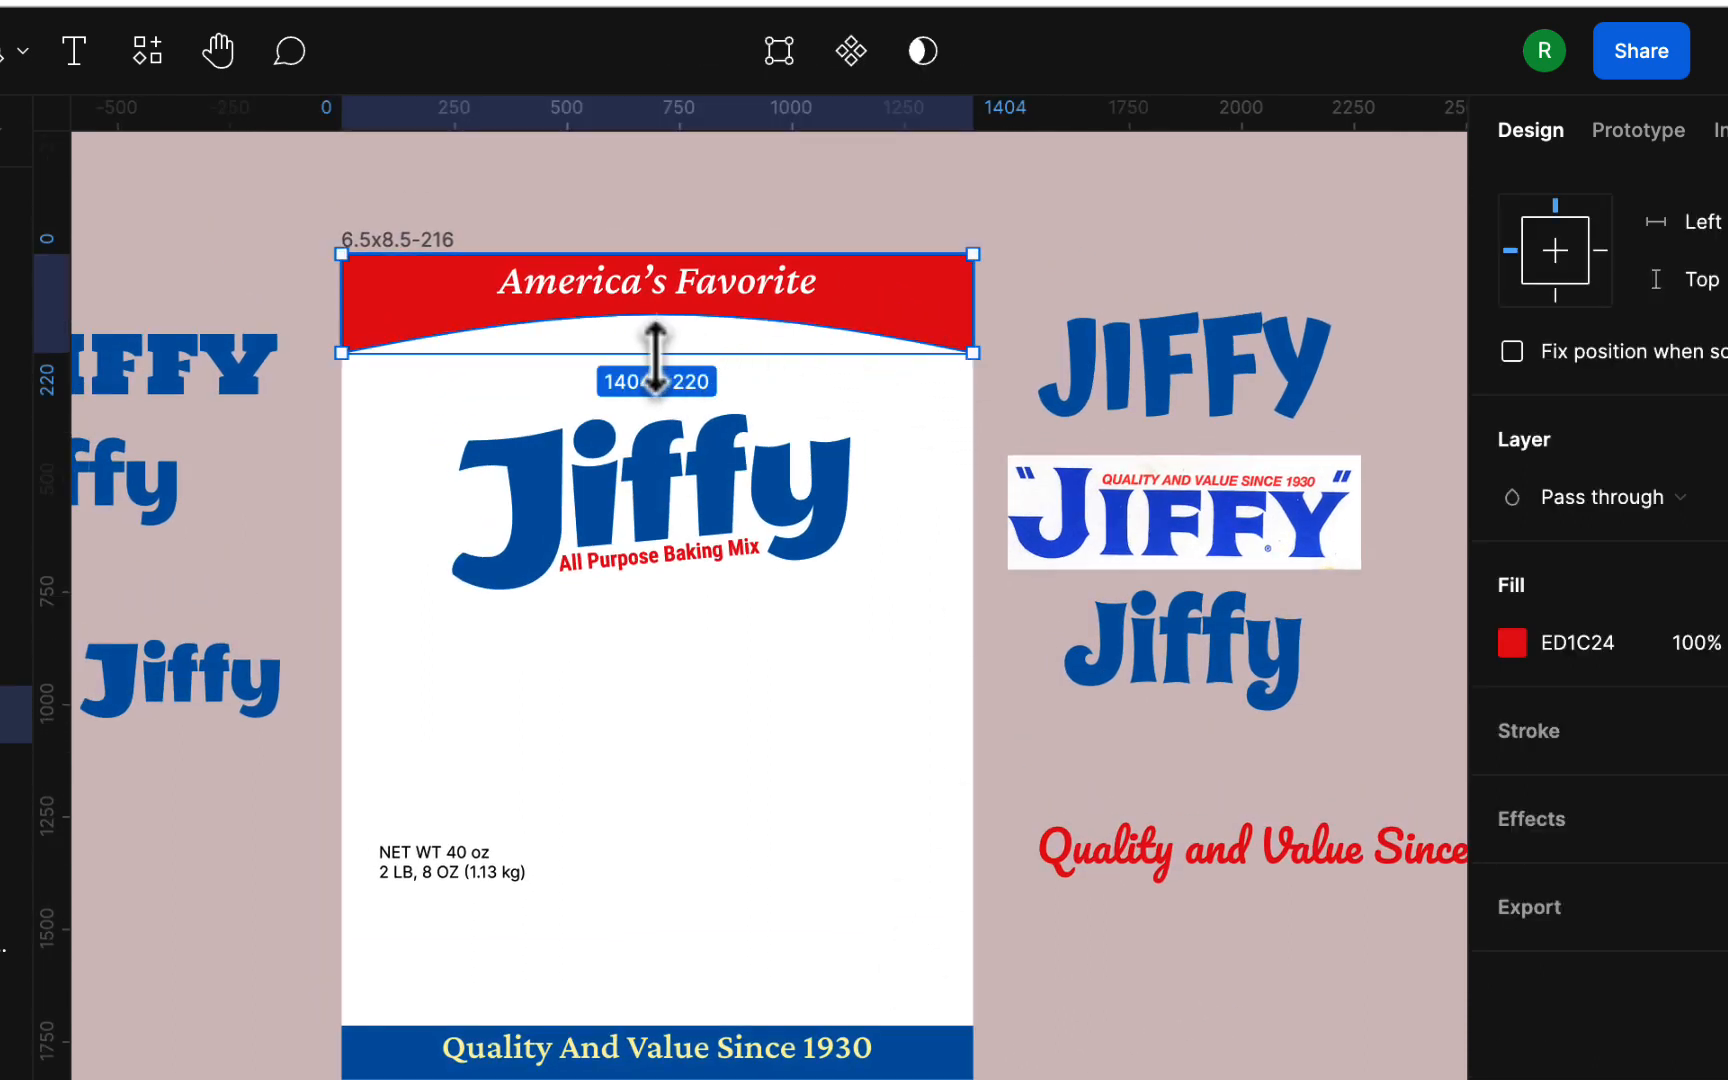
drag(655, 352, 655, 338)
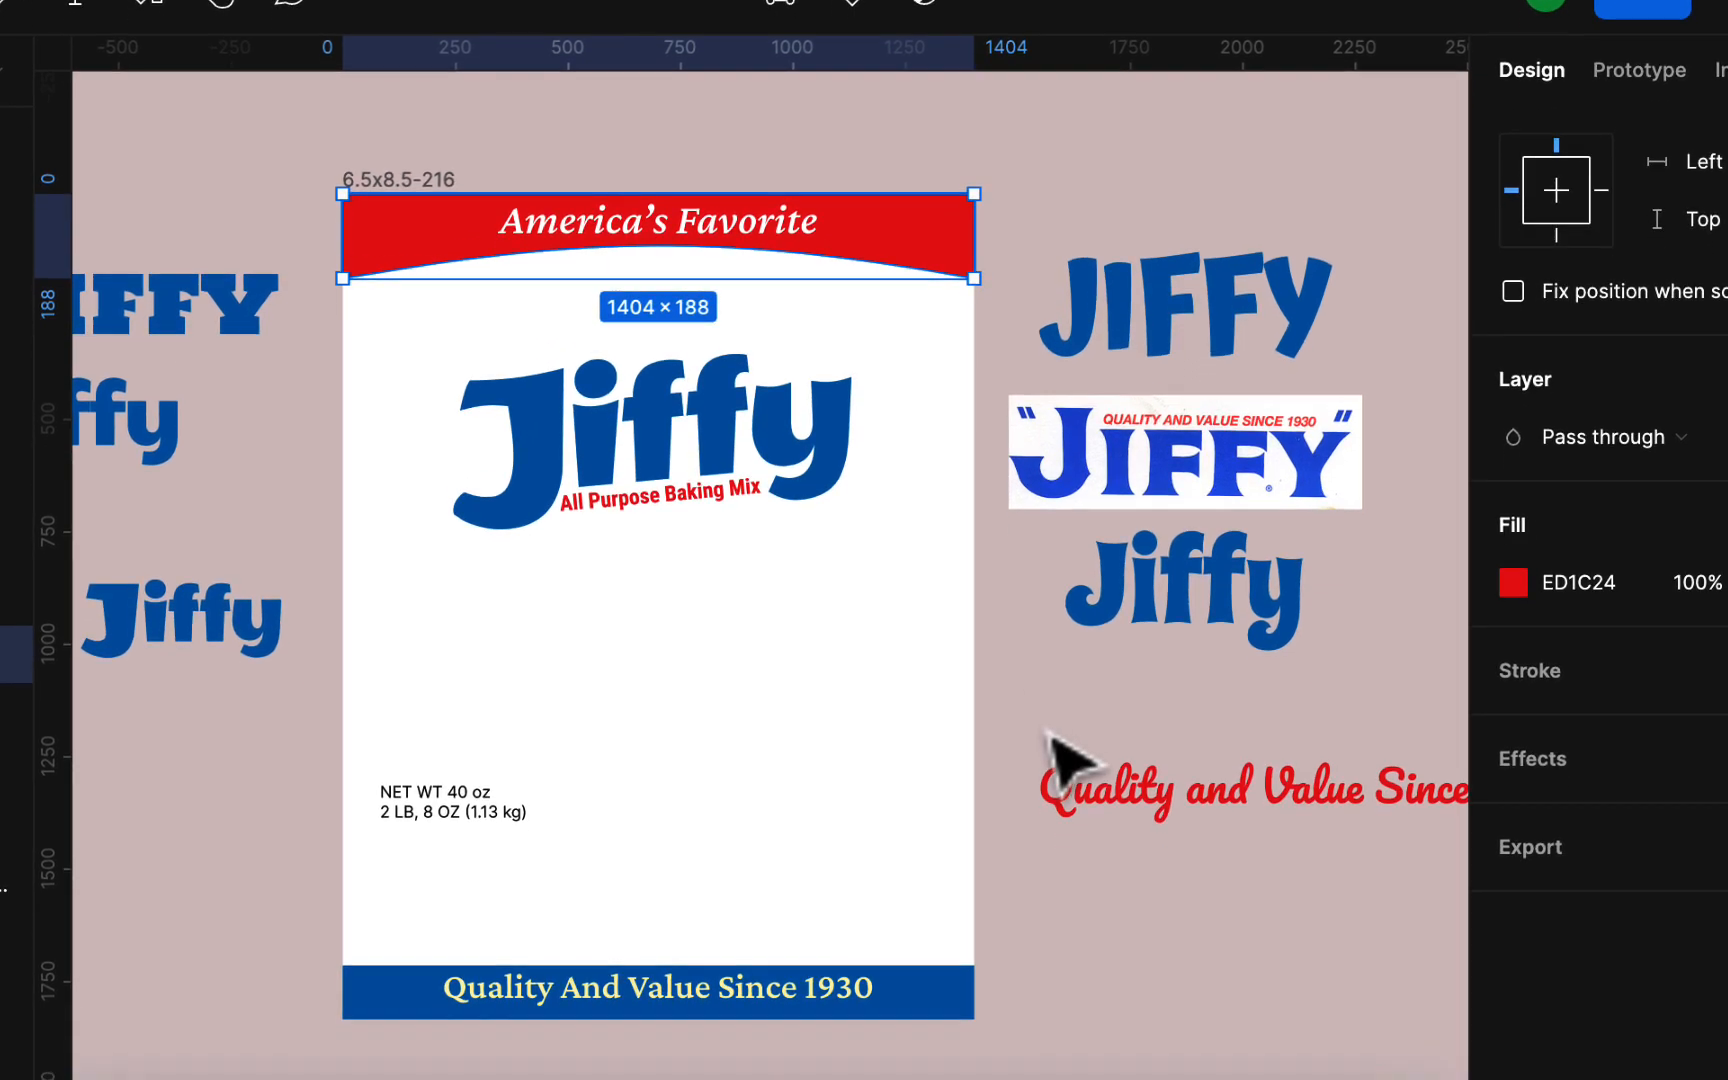
click(1049, 801)
click(936, 975)
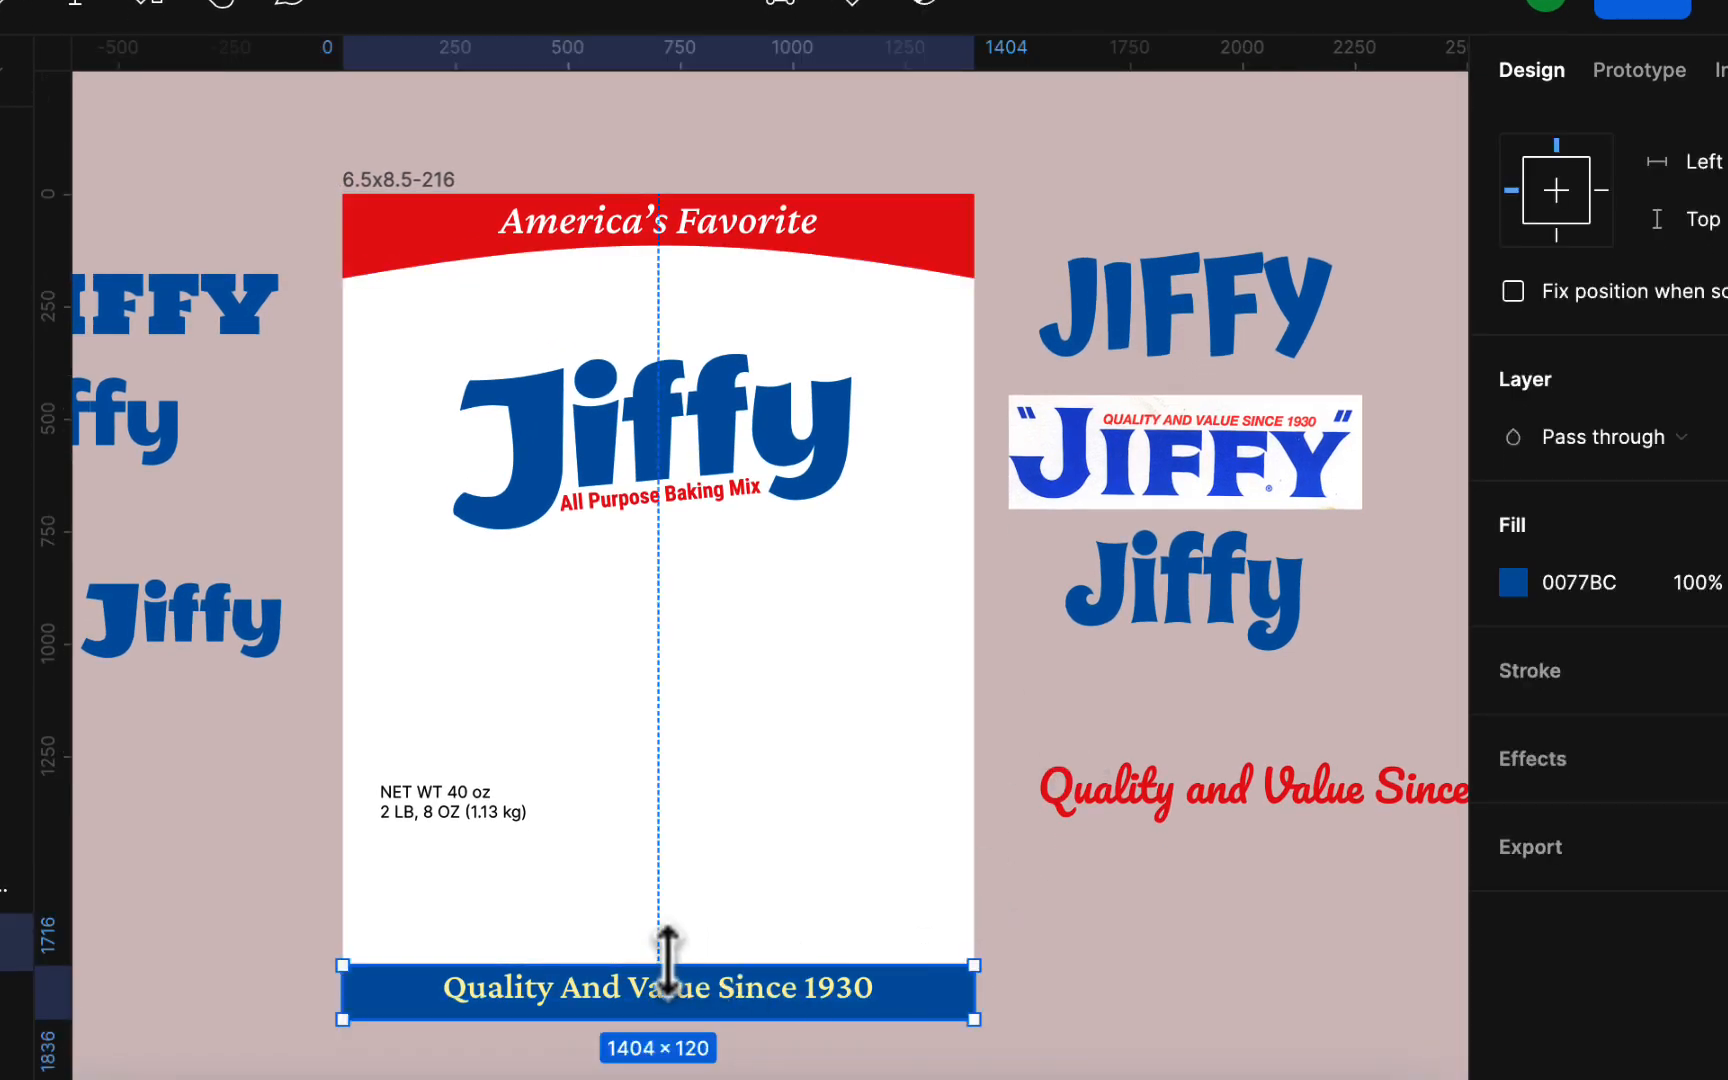
mouse_move(666, 960)
mouse_down()
mouse_move(673, 940)
mouse_move(673, 962)
mouse_up()
click(1053, 1018)
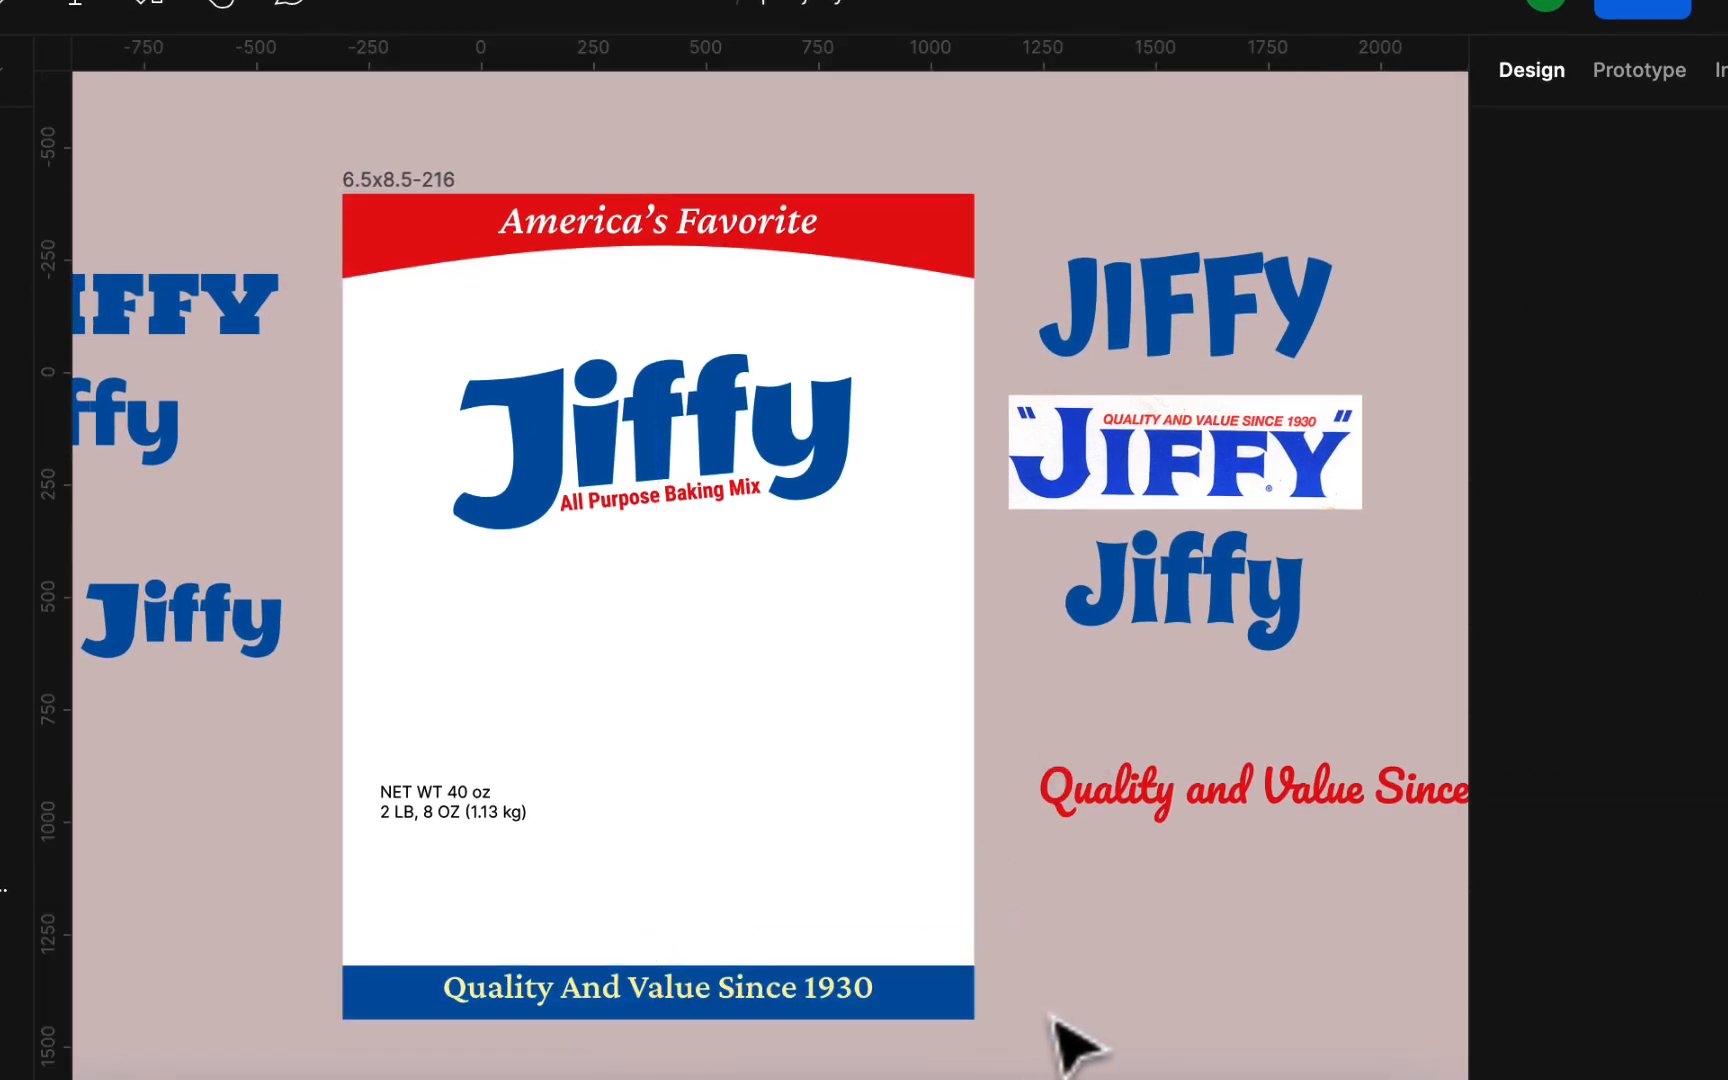
Step: Move the net weight text down to just above the blue band at about X 59, Y 1596, and set its font to Roboto
drag(490, 820, 470, 936)
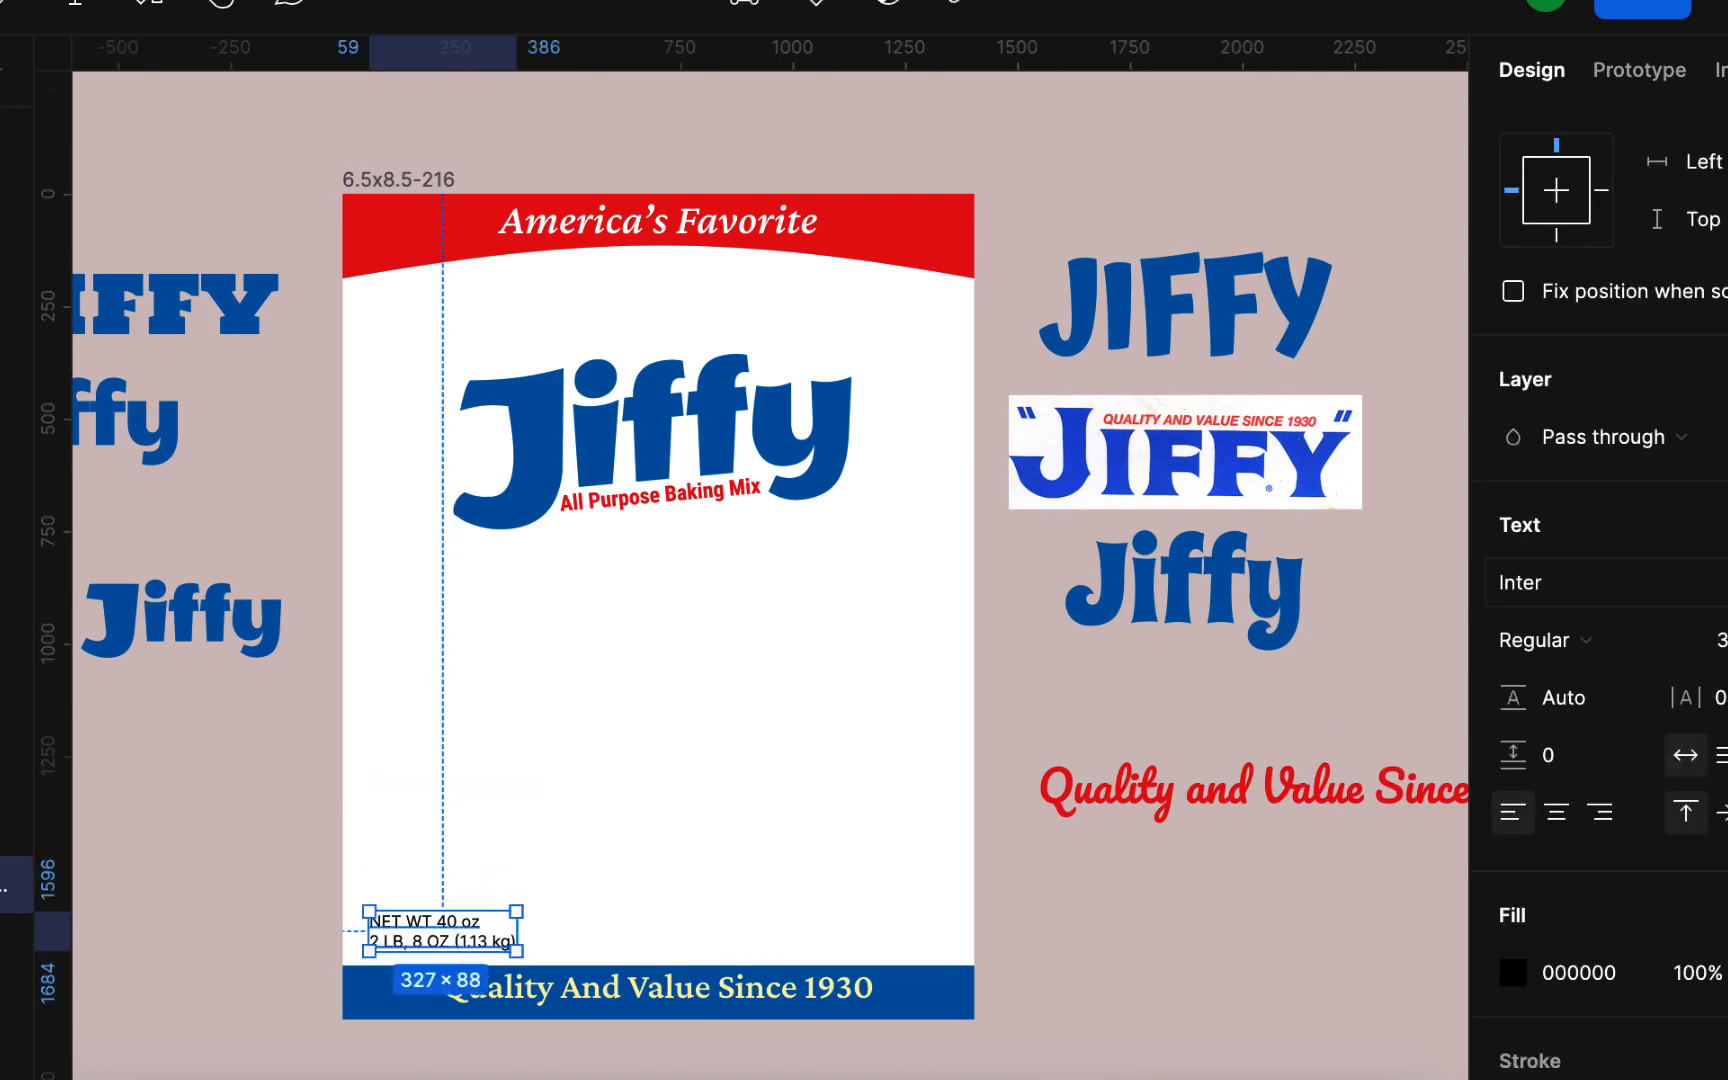
click(1700, 648)
text(rob)
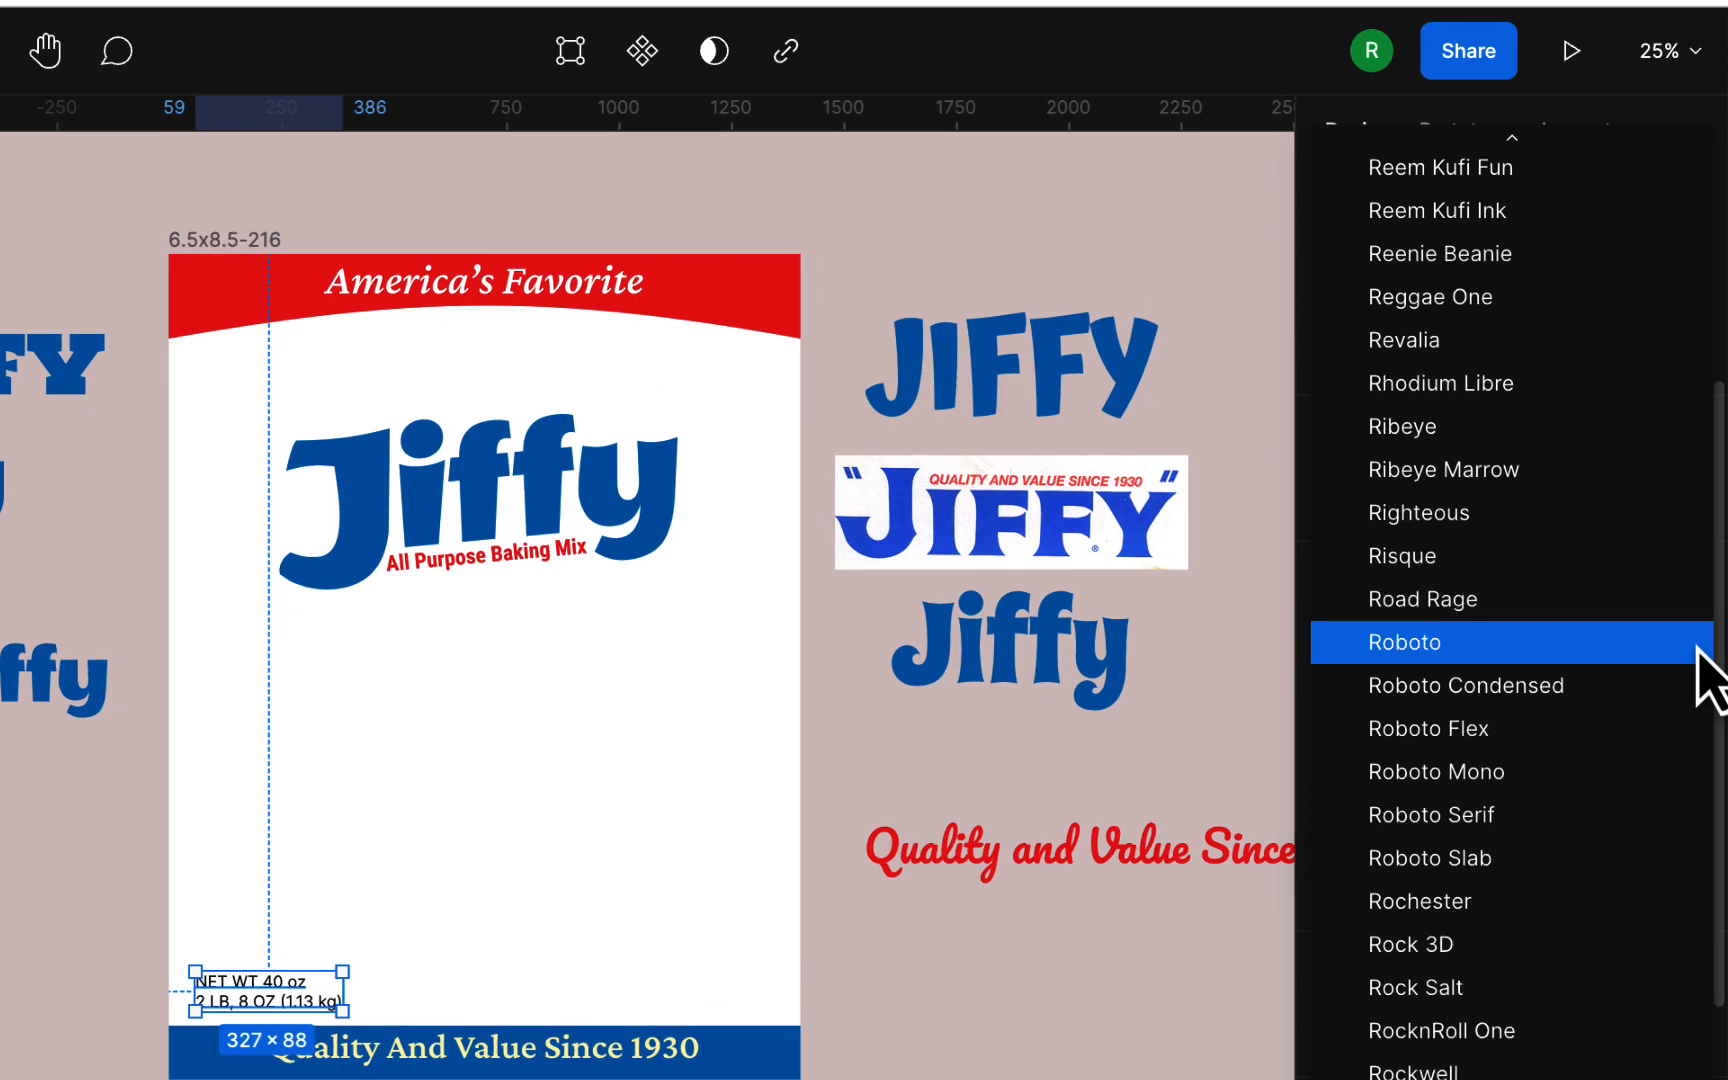
click(1693, 650)
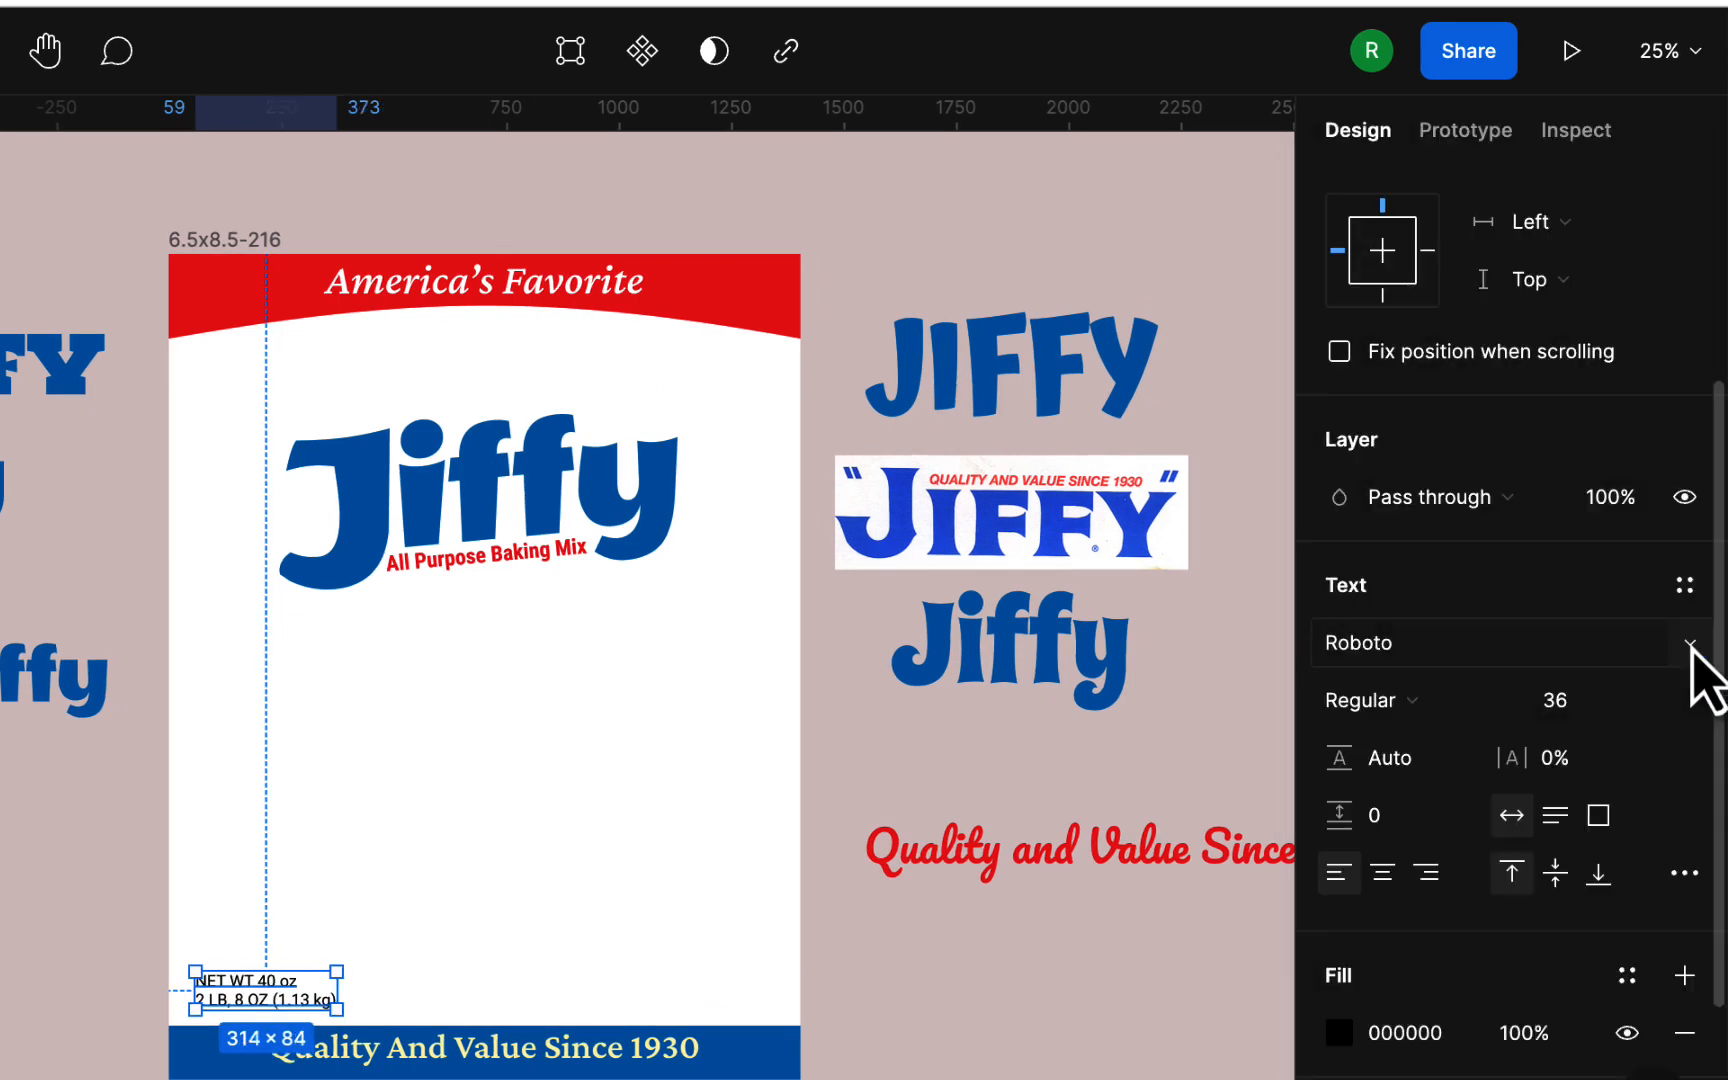
Step: Try the Condensed SemiBold Italic style on the net weight text
click(1510, 705)
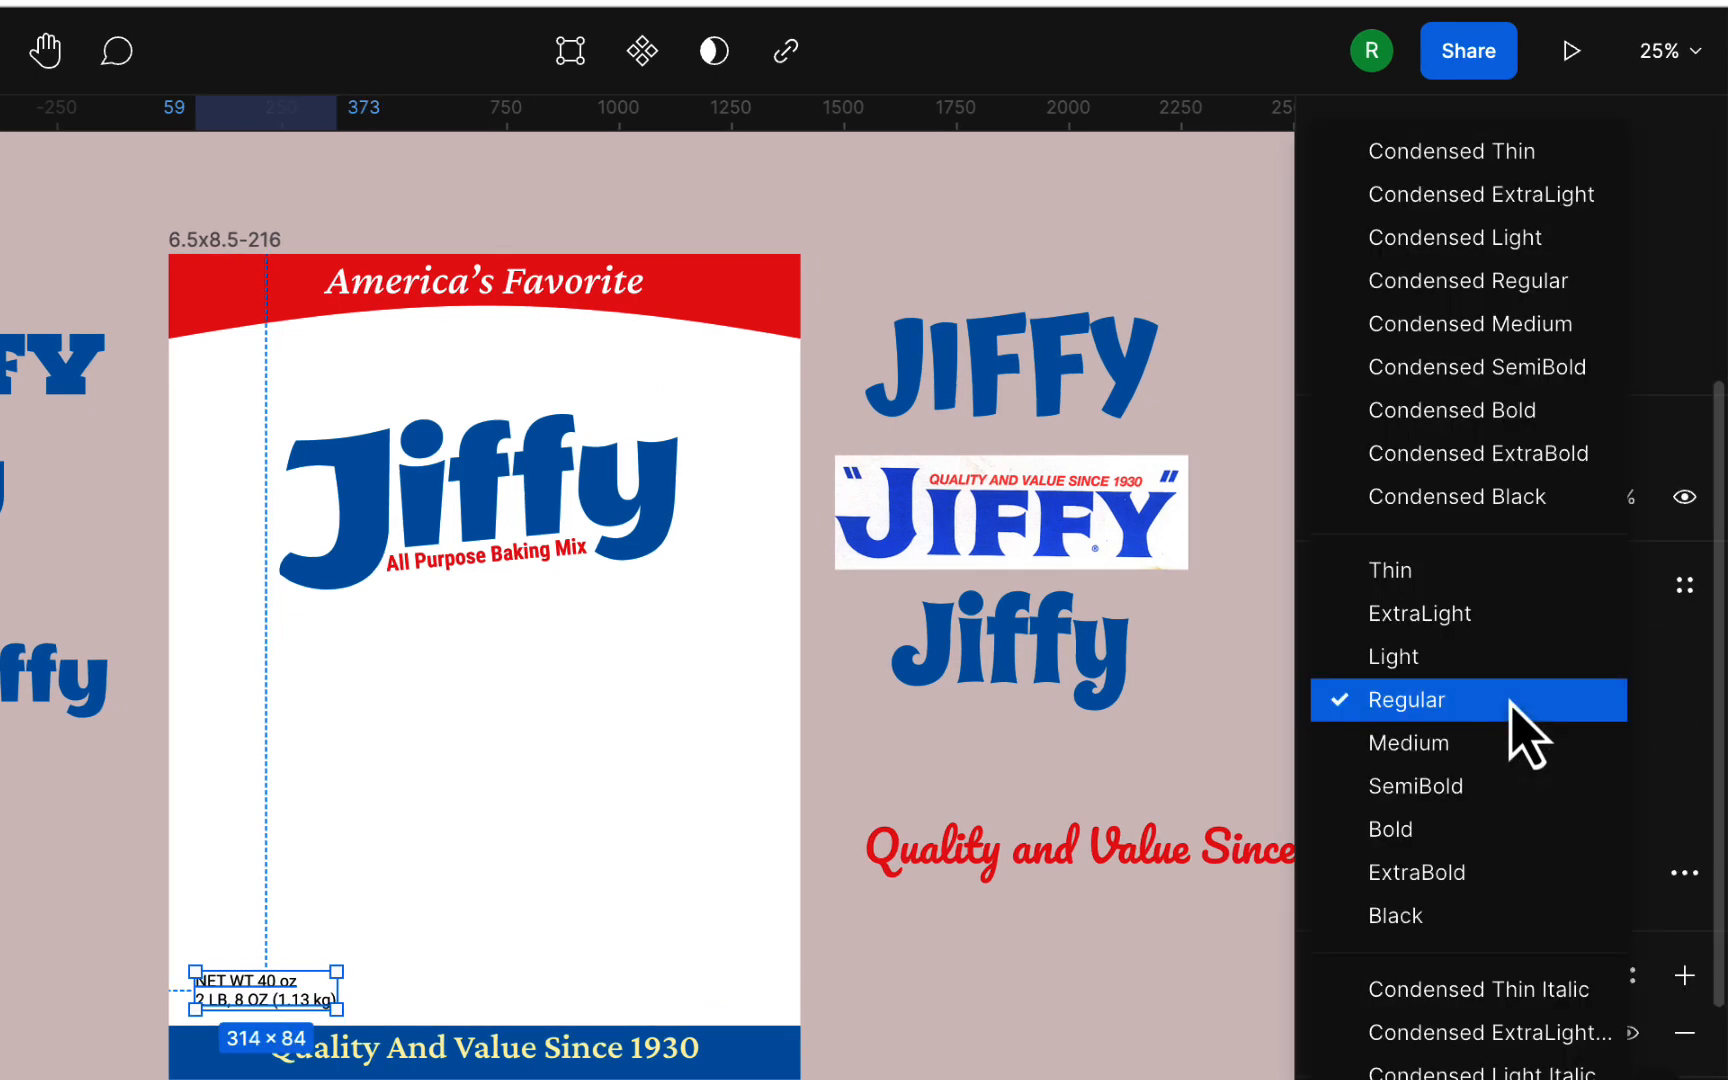
scroll(1510, 876, down, 3)
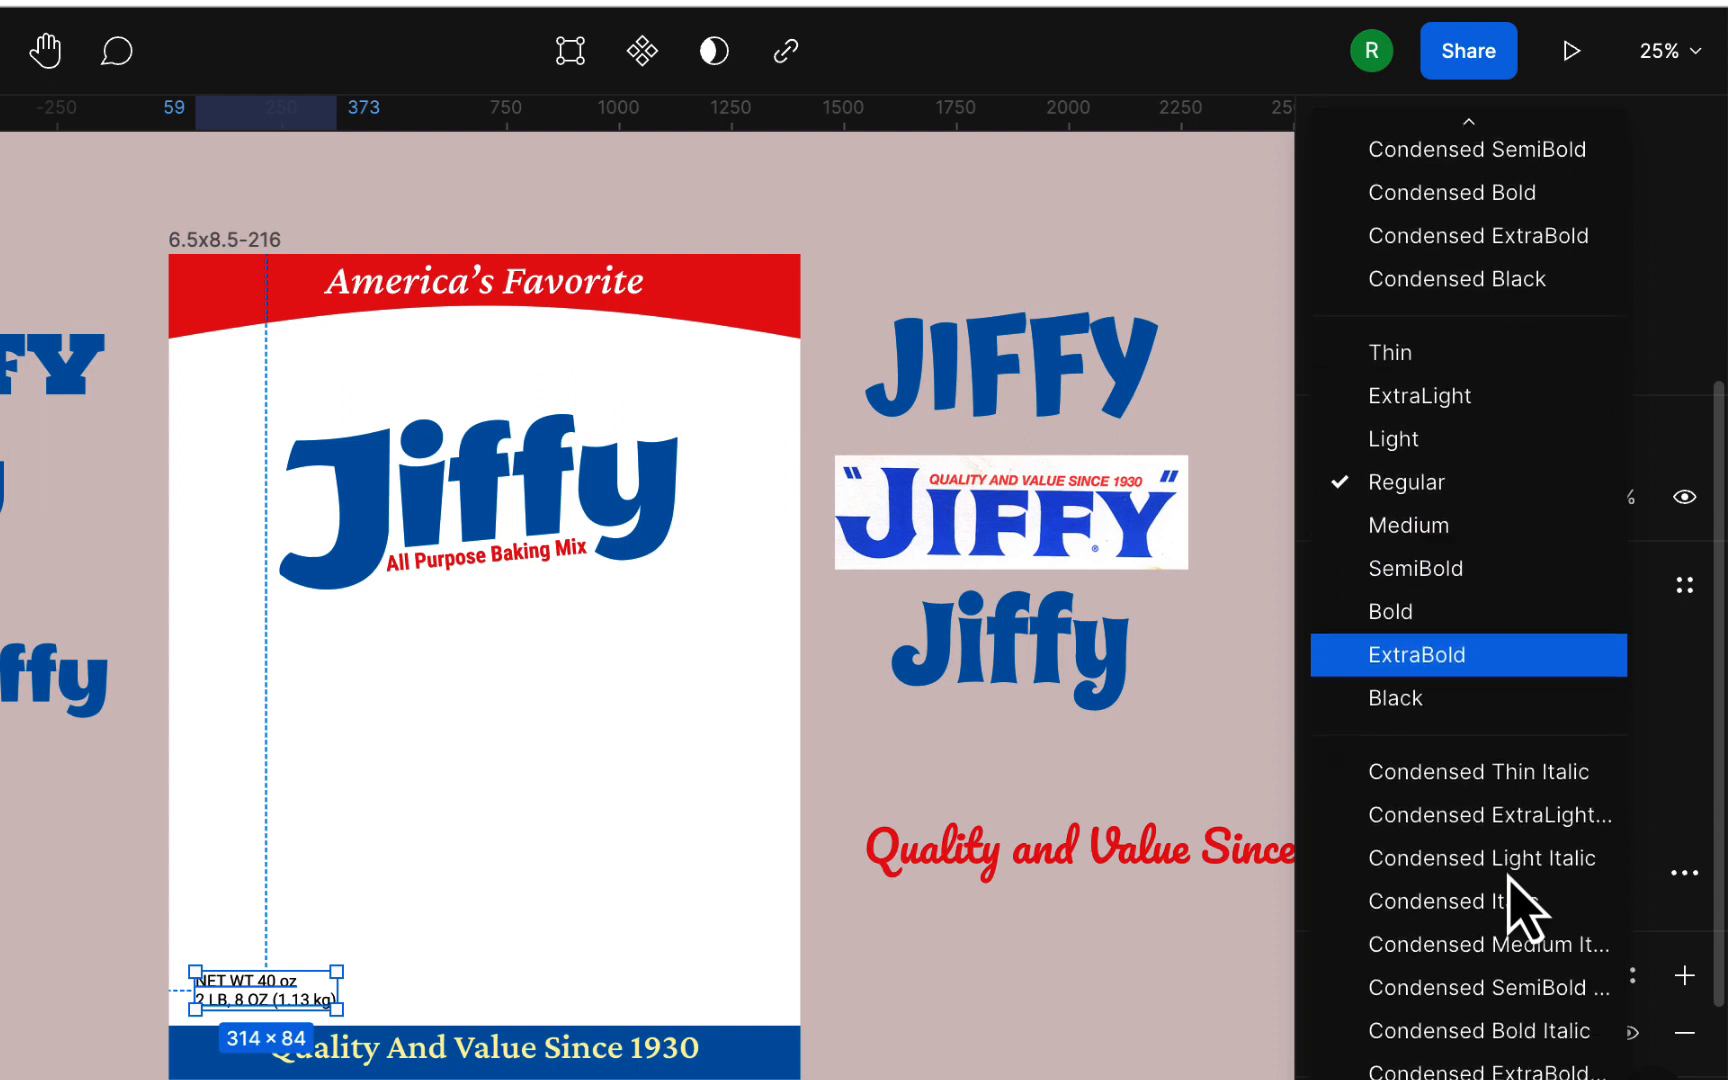
click(1515, 987)
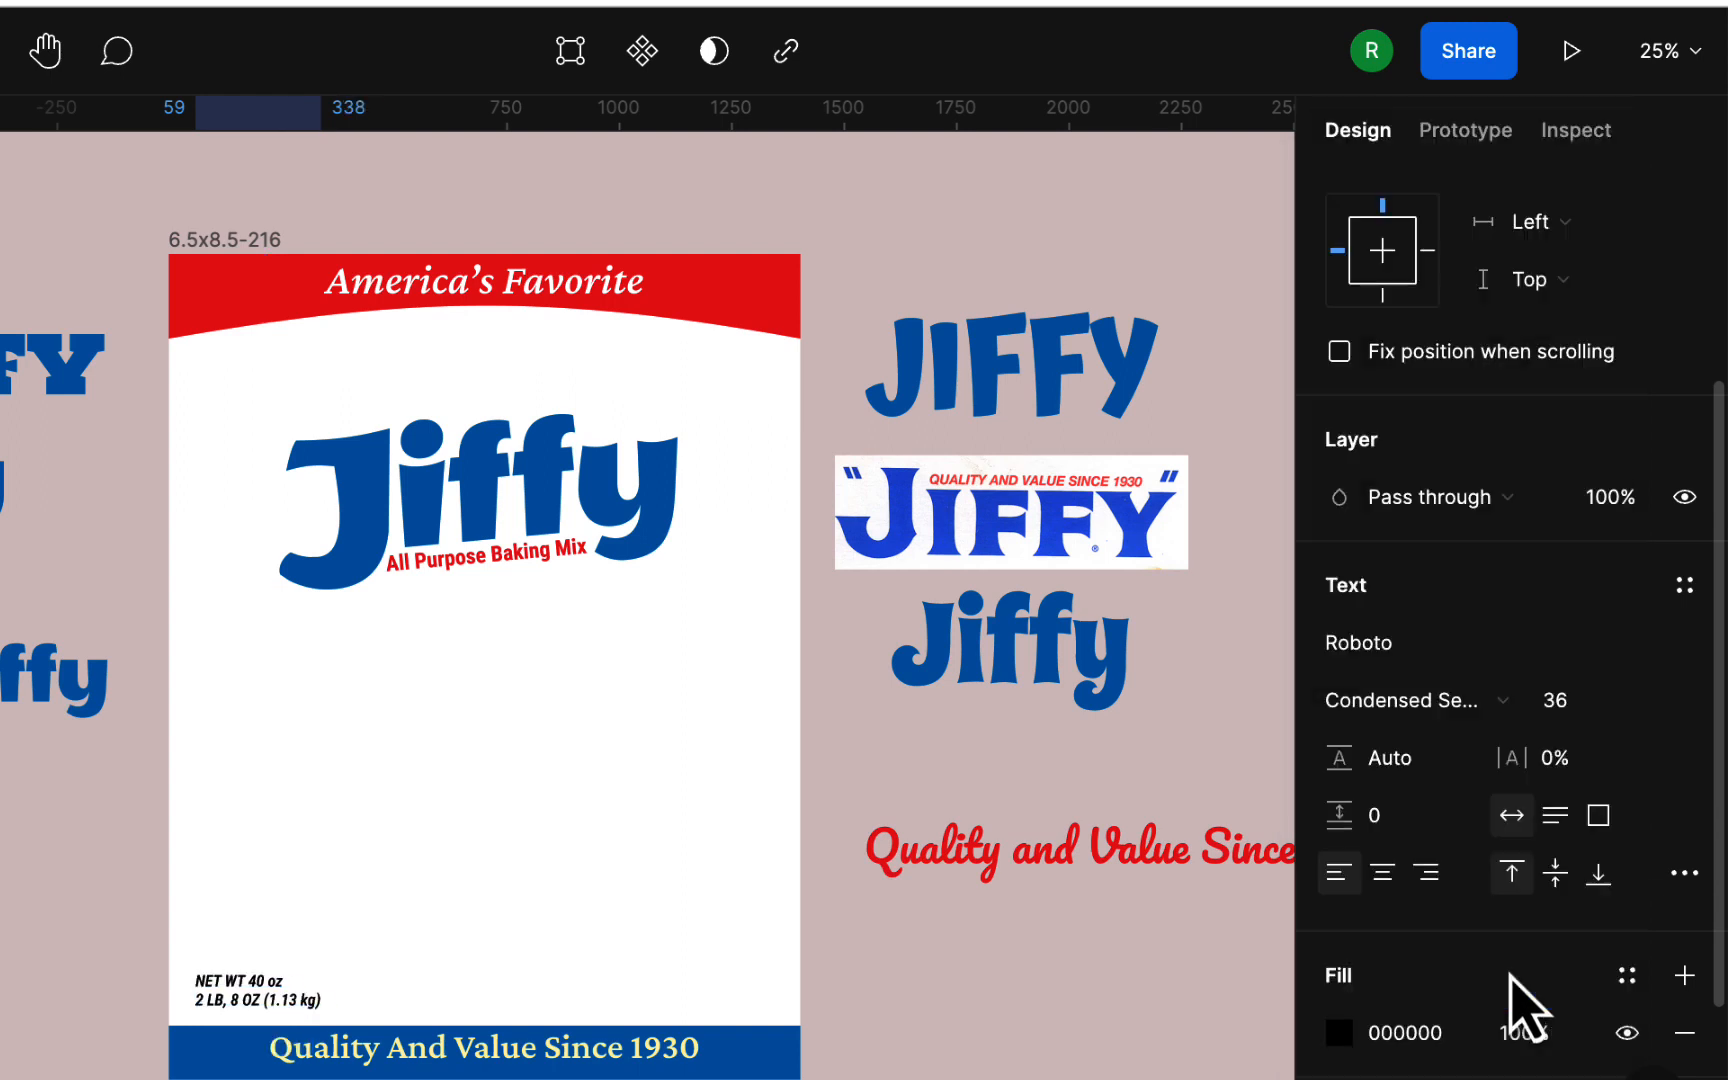
Step: Set the net weight text's style to upright SemiBold and fine-tune its position above the blue band
click(1512, 703)
scroll(1480, 525, up, 3)
click(1452, 508)
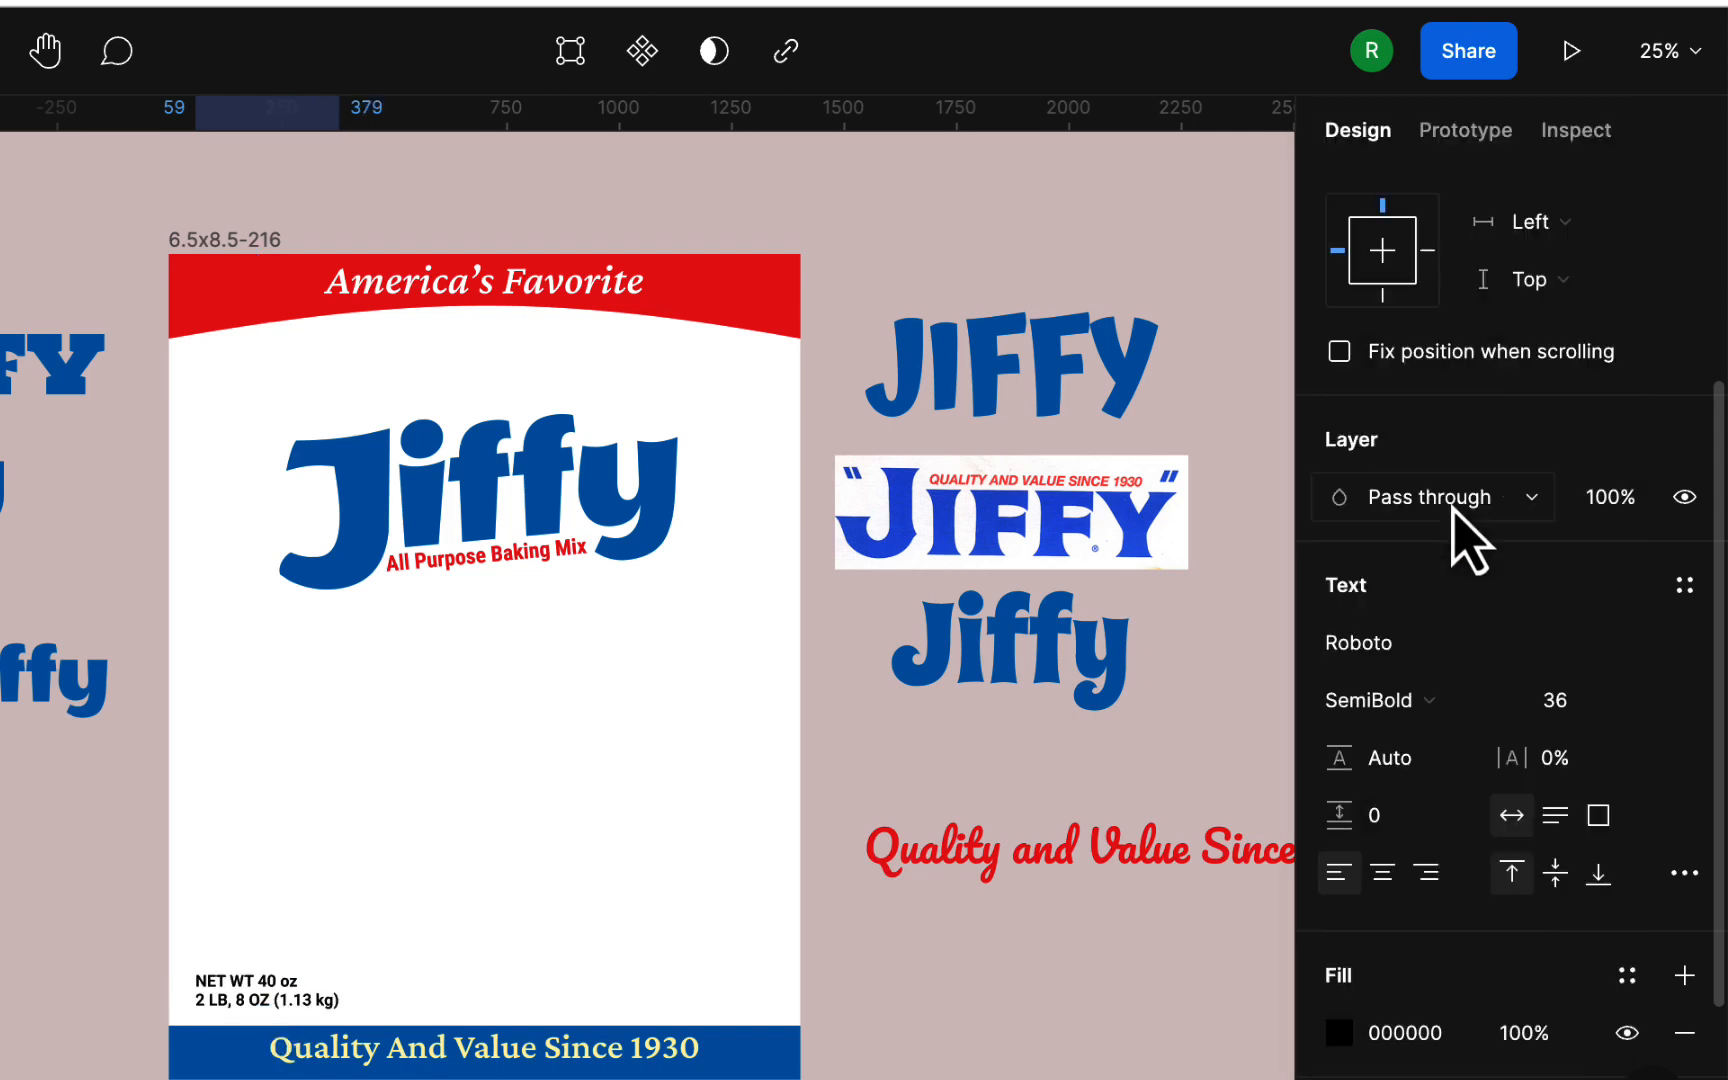
click(880, 1034)
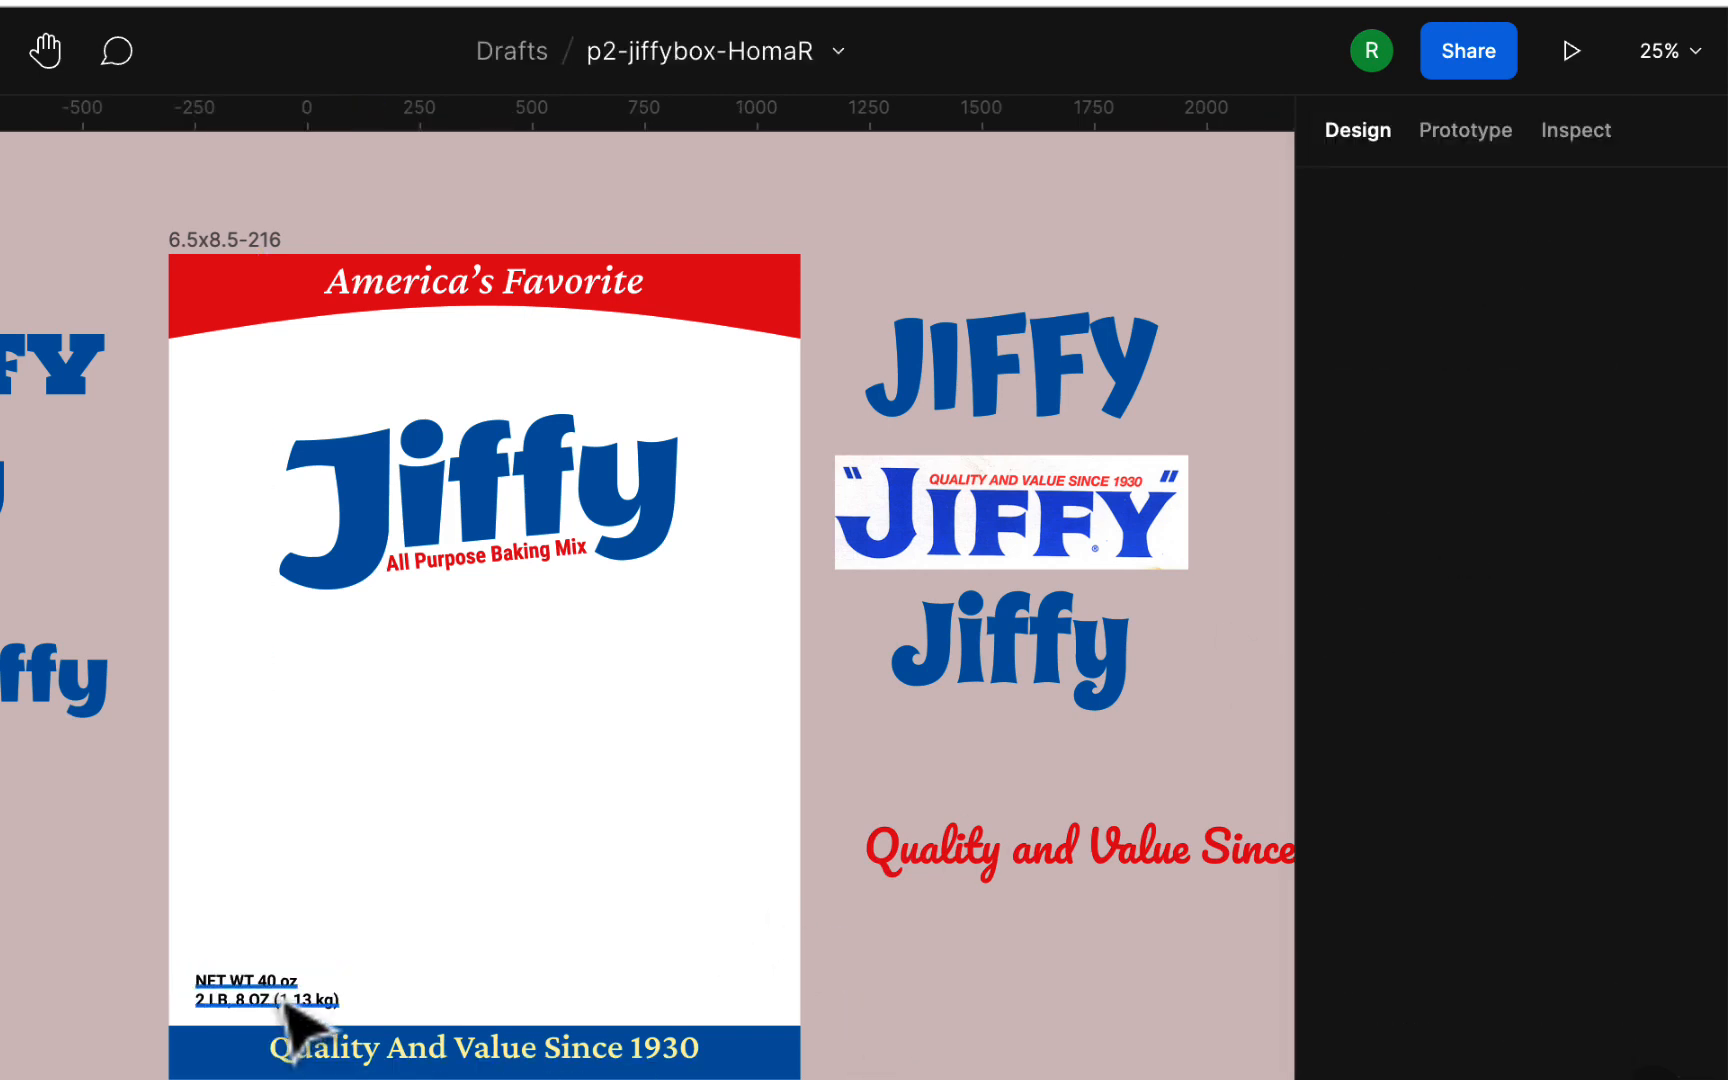
drag(282, 1009, 282, 1008)
click(945, 1050)
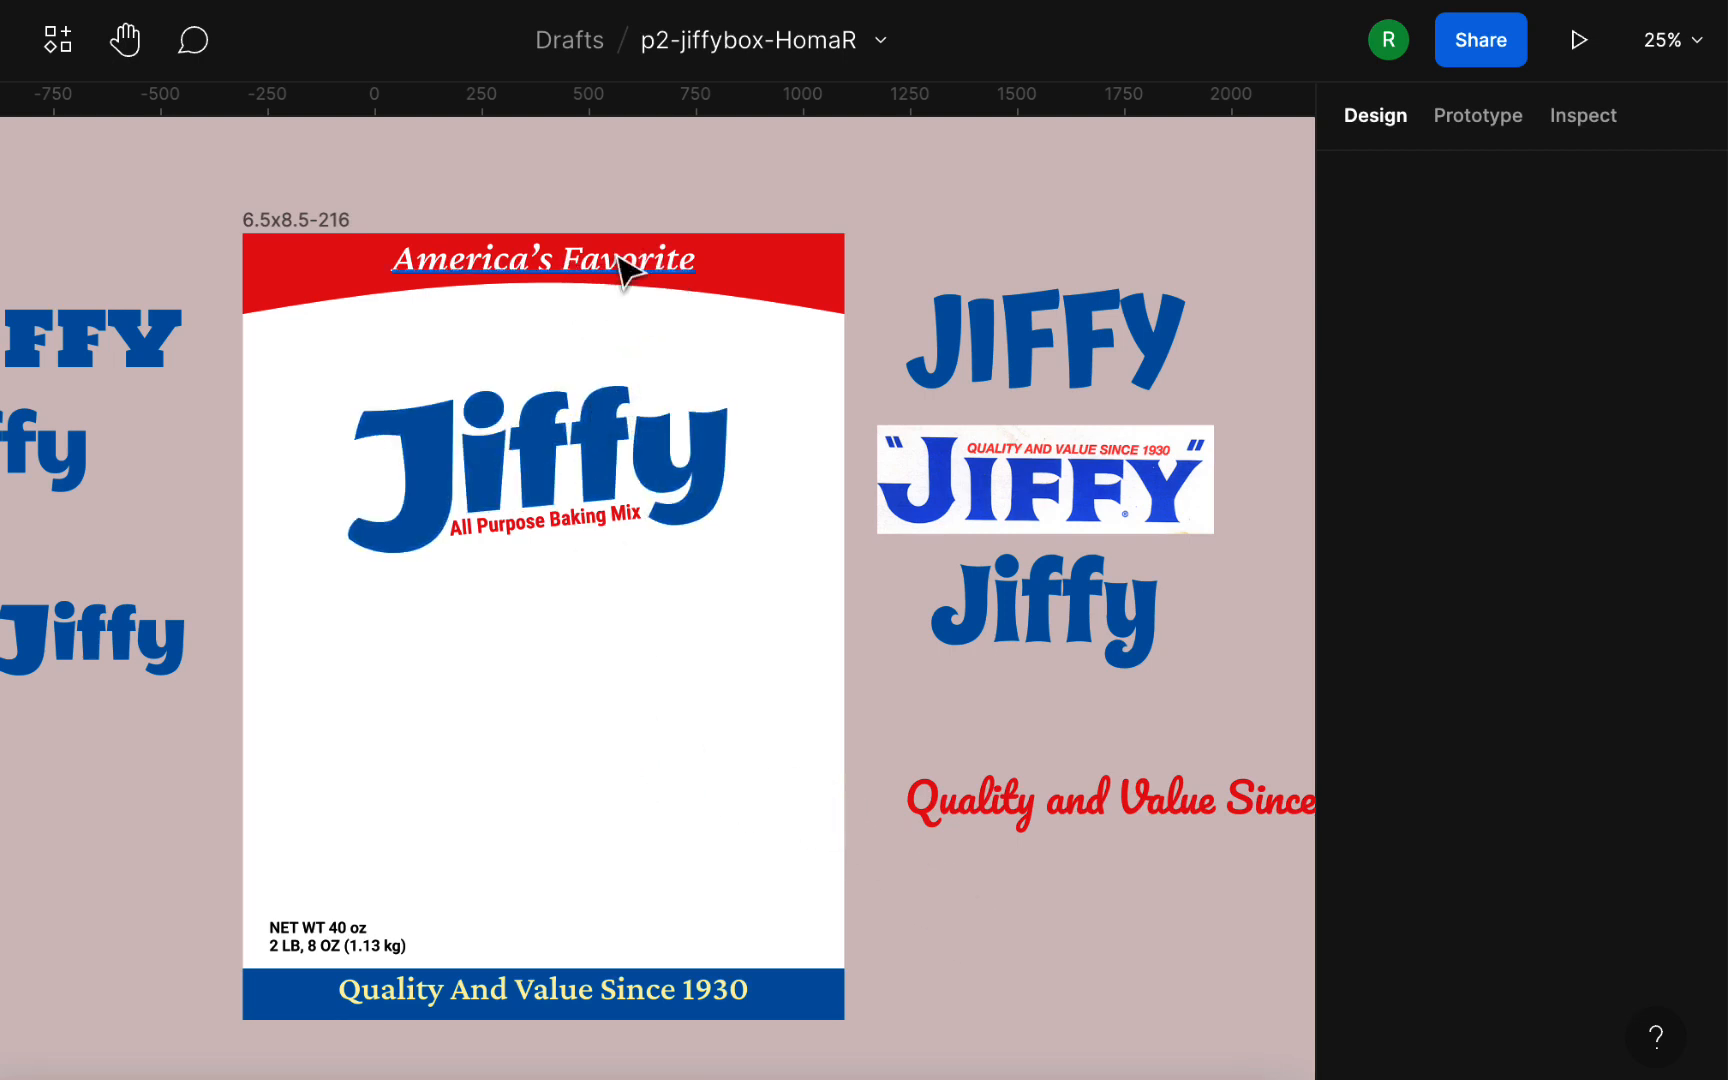
Step: Nudge the tagline down slightly on the blue band to about Y 1720
click(612, 993)
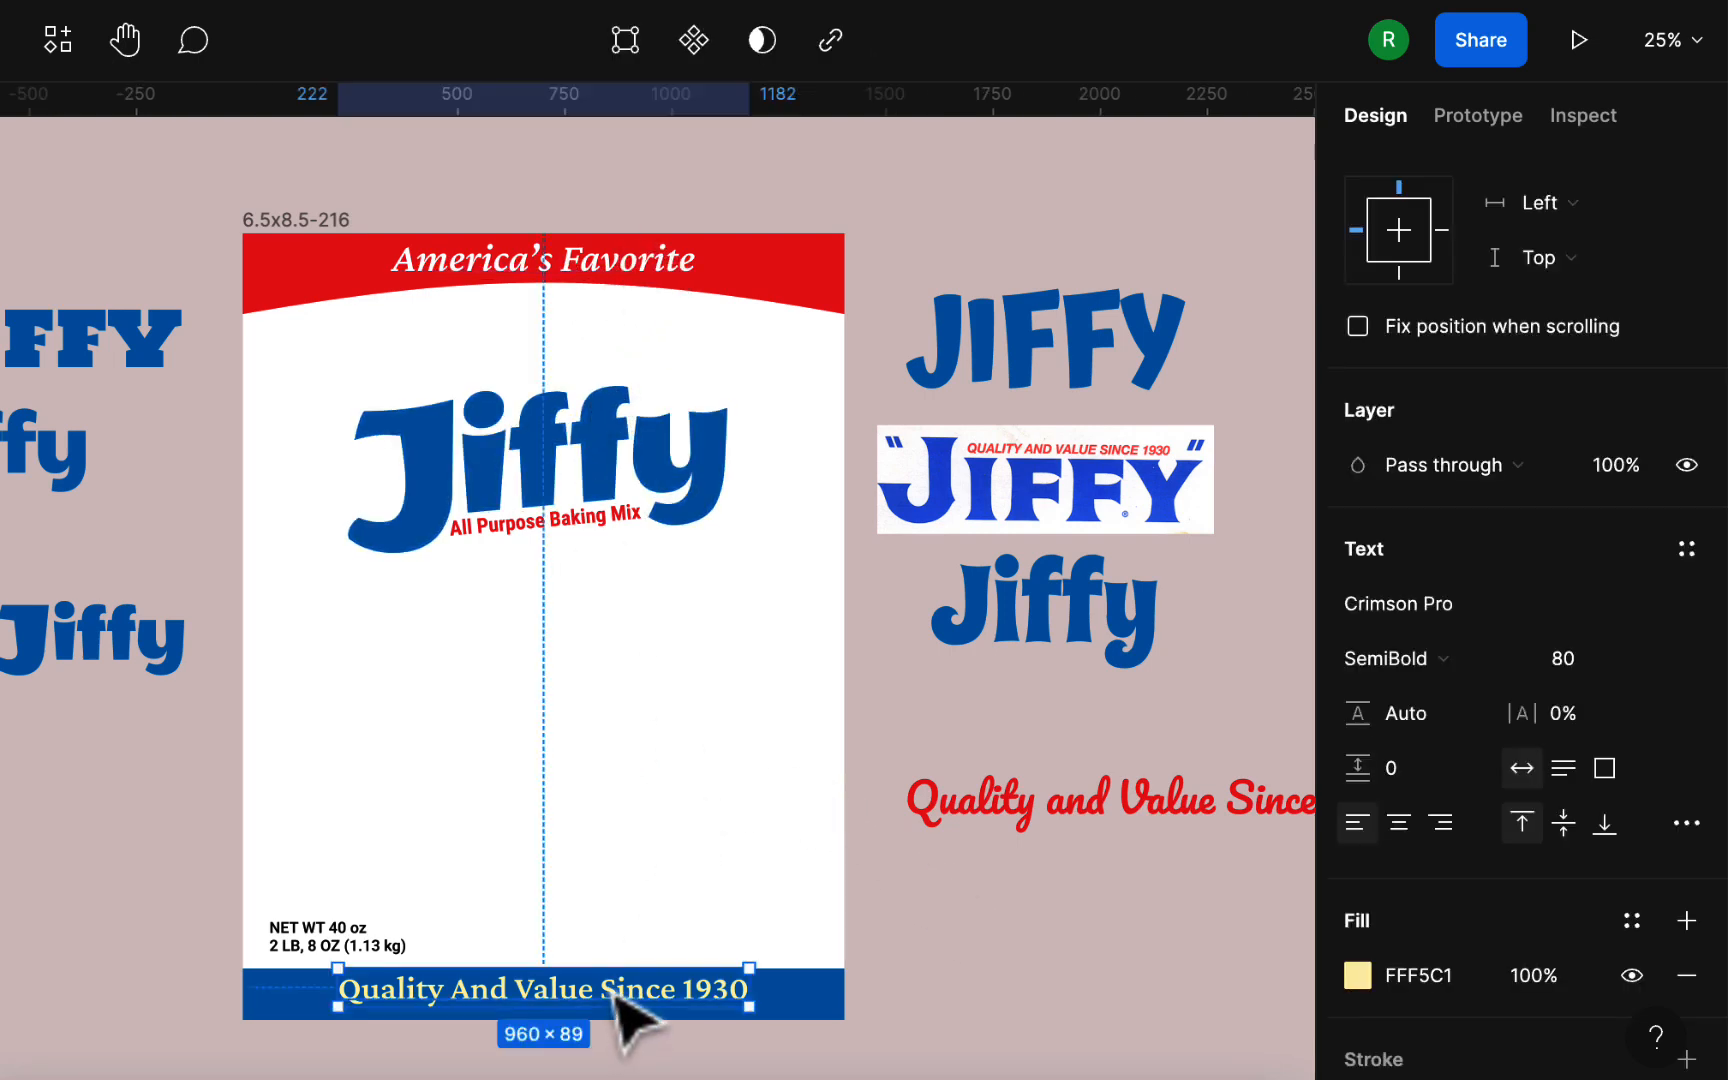
drag(613, 993, 613, 996)
scroll(940, 953, right, 2)
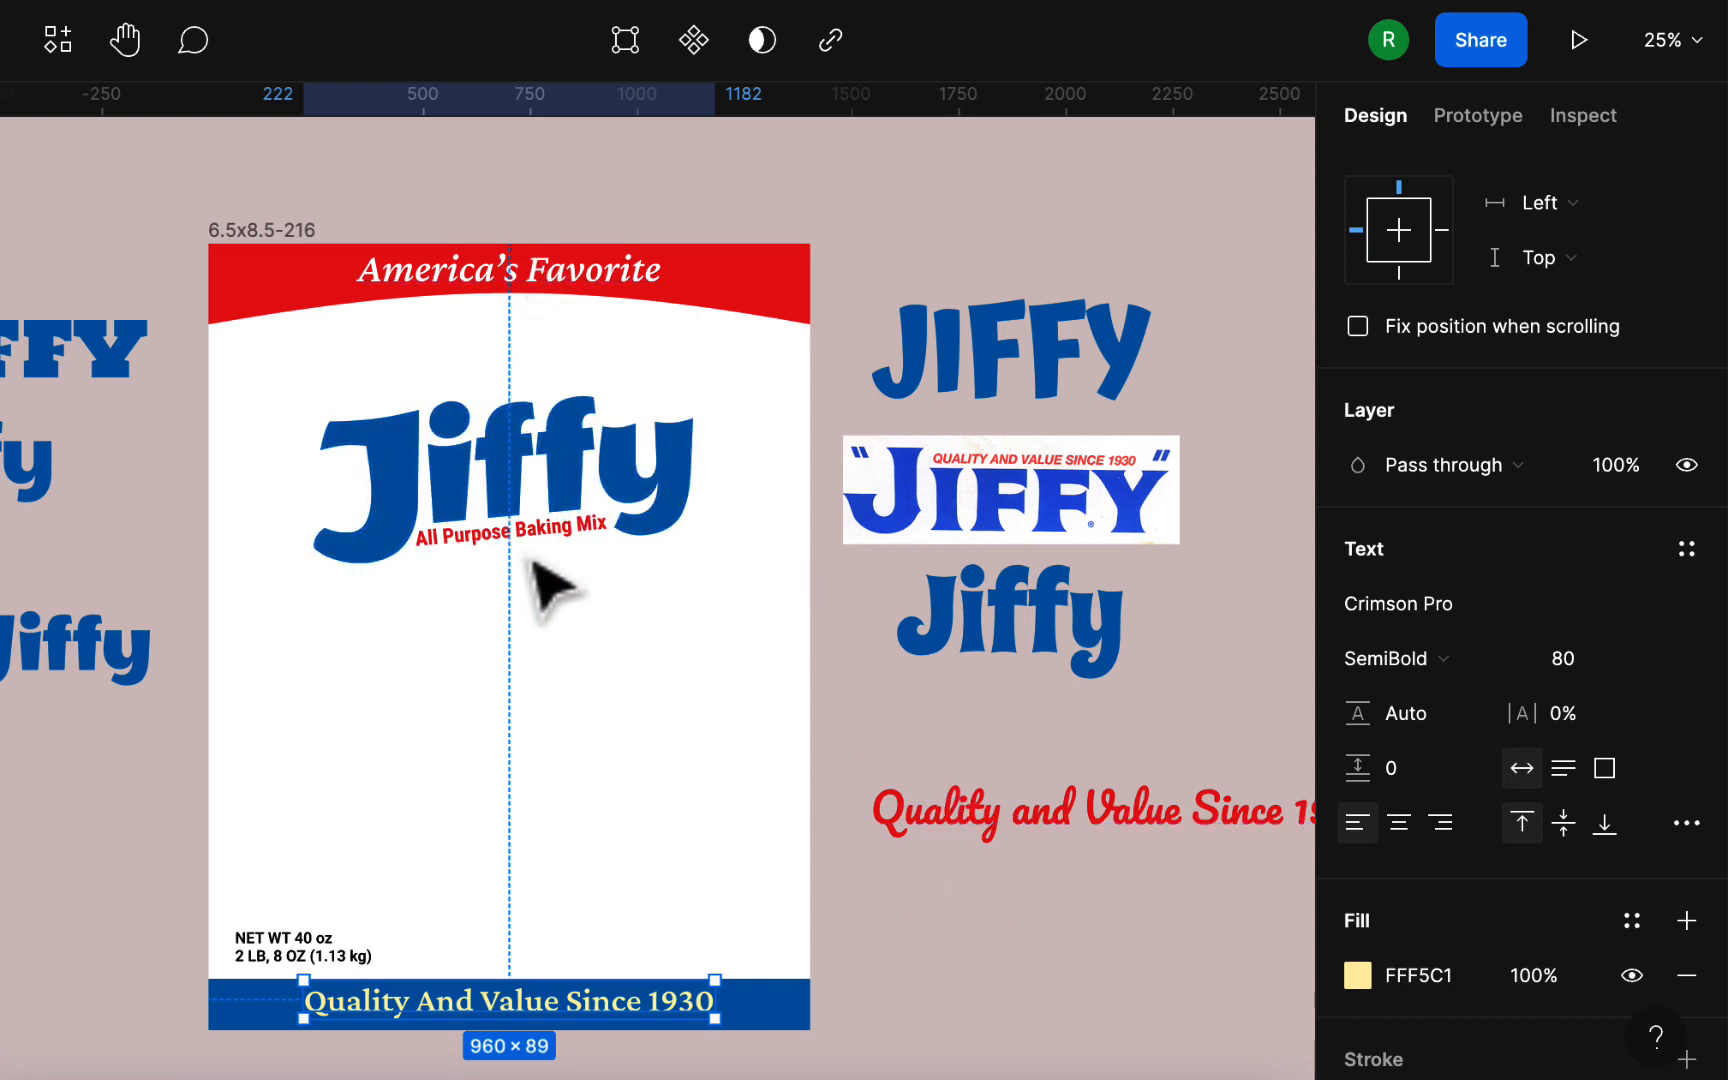
click(998, 768)
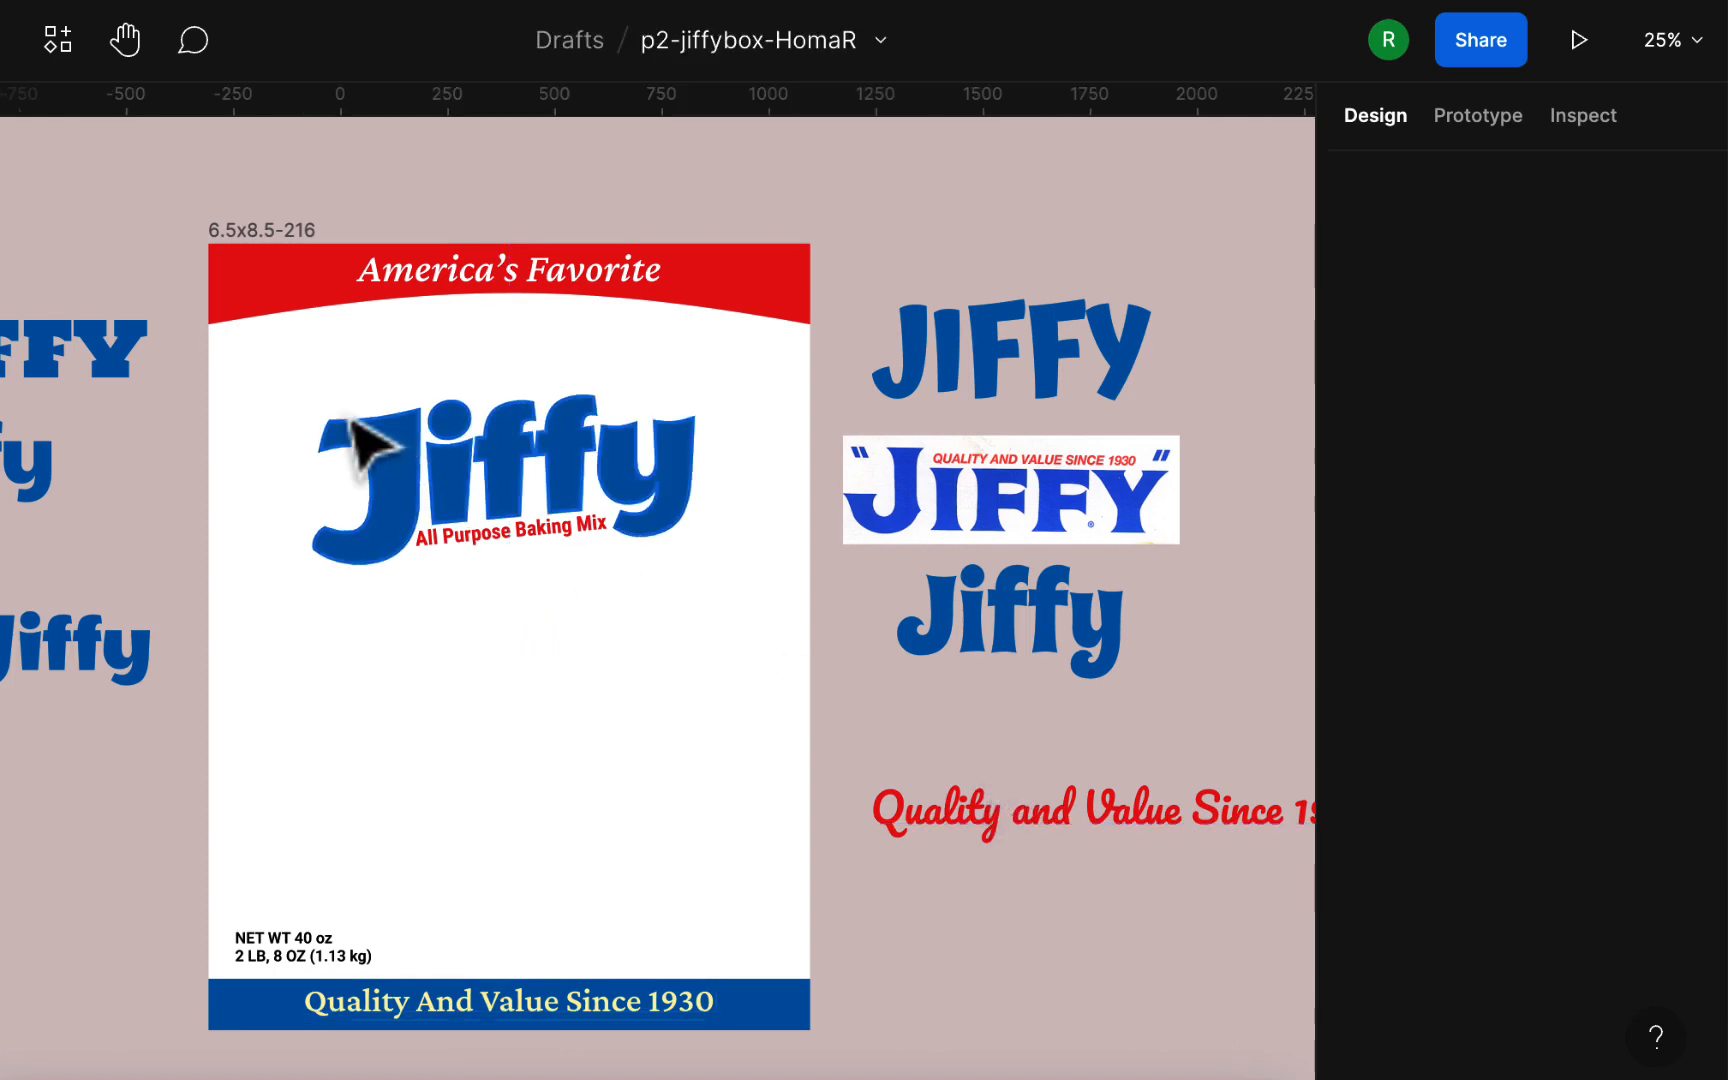
Step: Scale the Jiffy logo and its All Purpose Baking Mix text together to about 936 × 466 and recenter them slightly higher on the box
drag(294, 356, 771, 686)
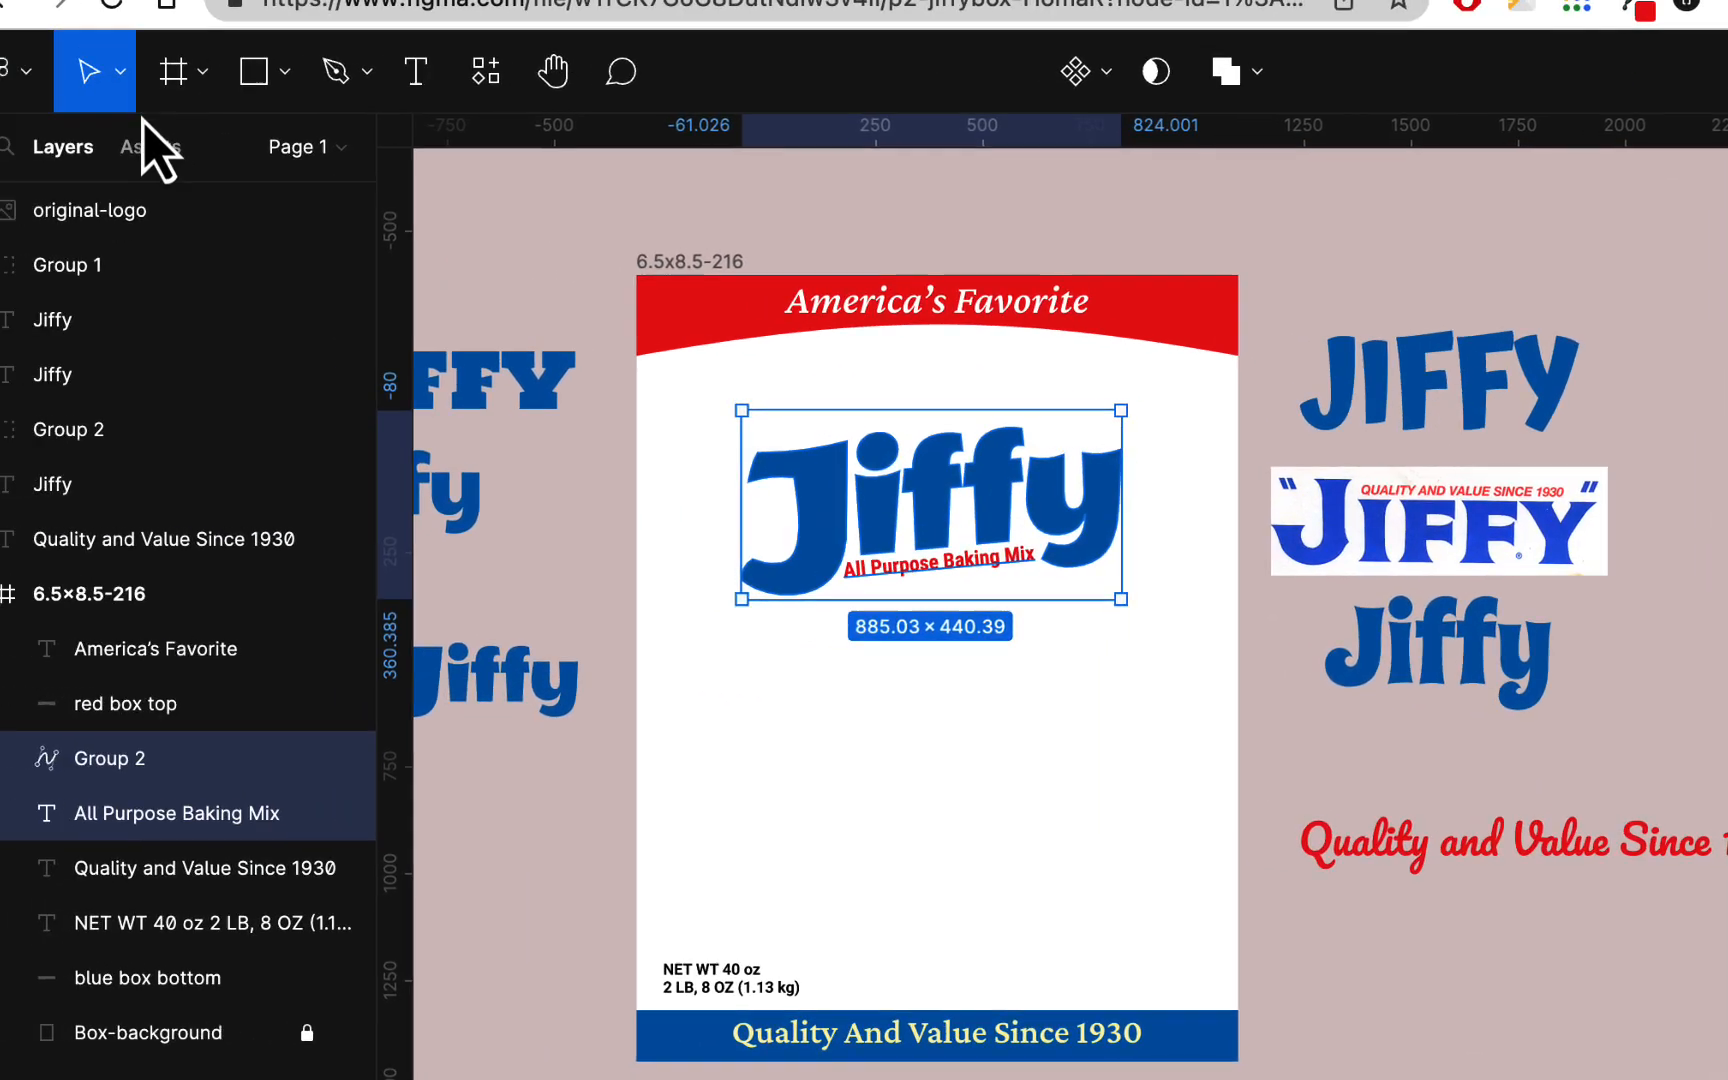
click(120, 71)
click(153, 197)
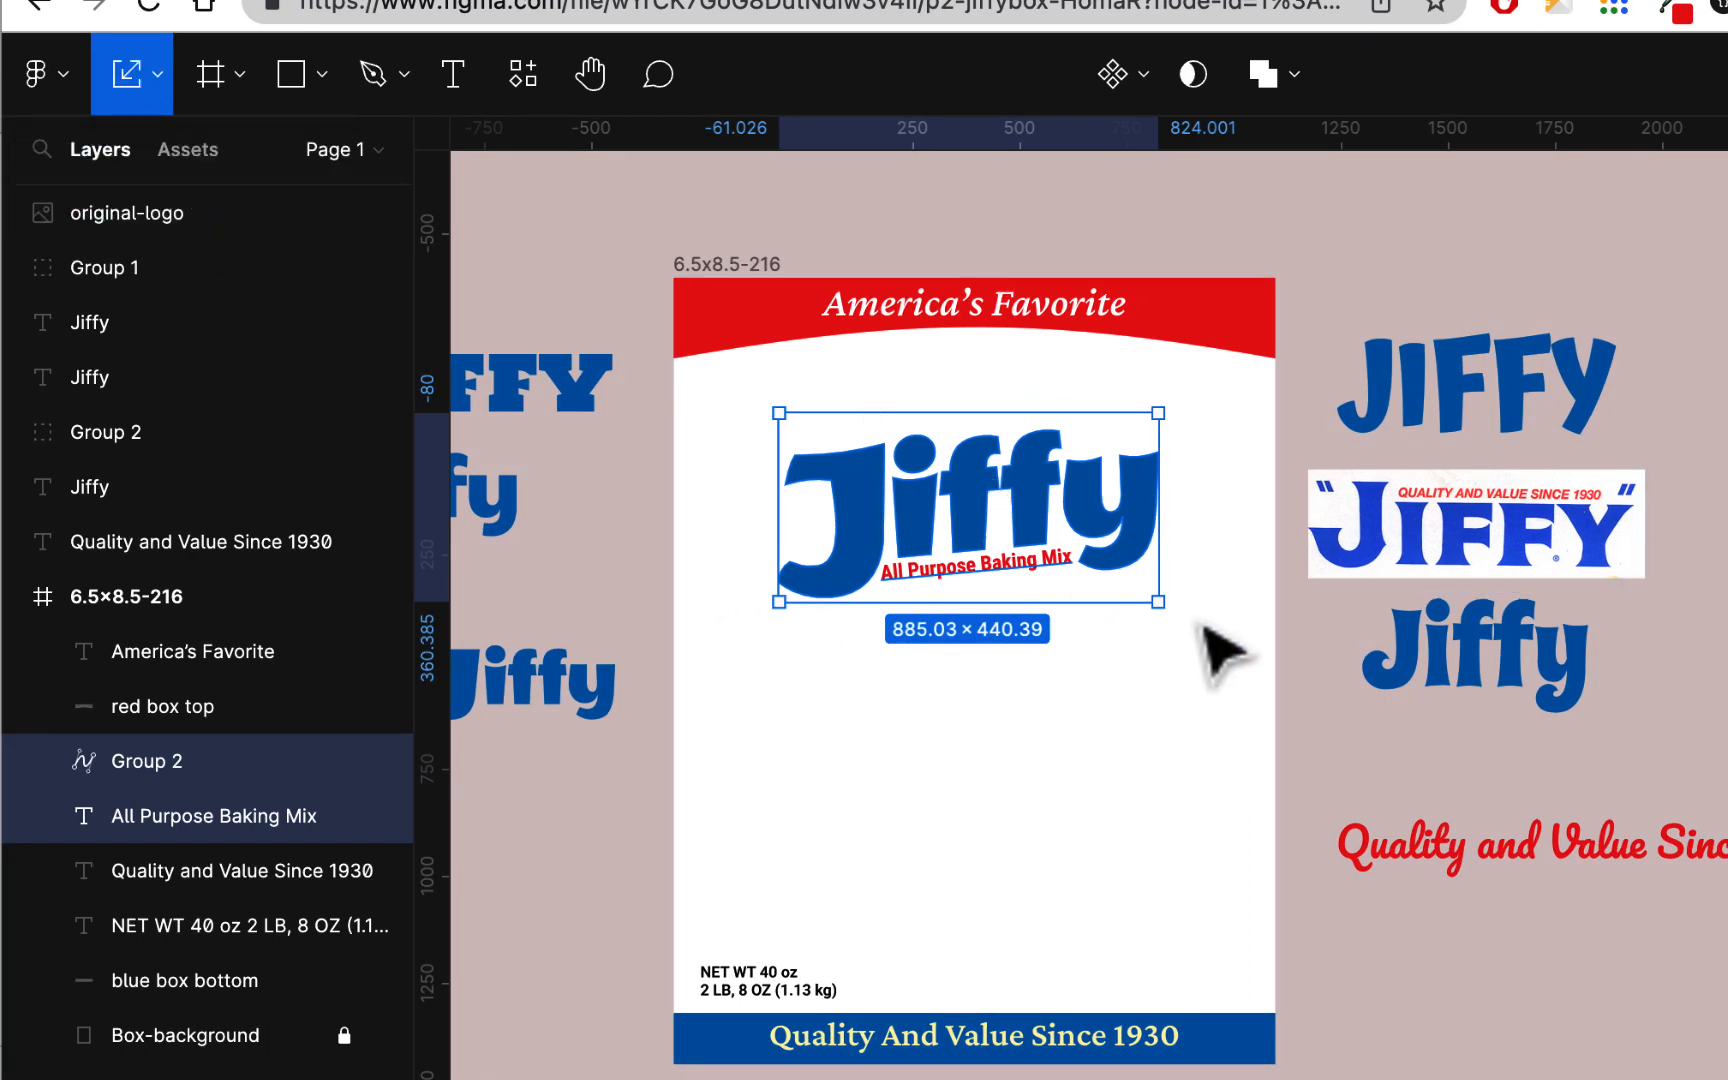
drag(1158, 602, 1180, 612)
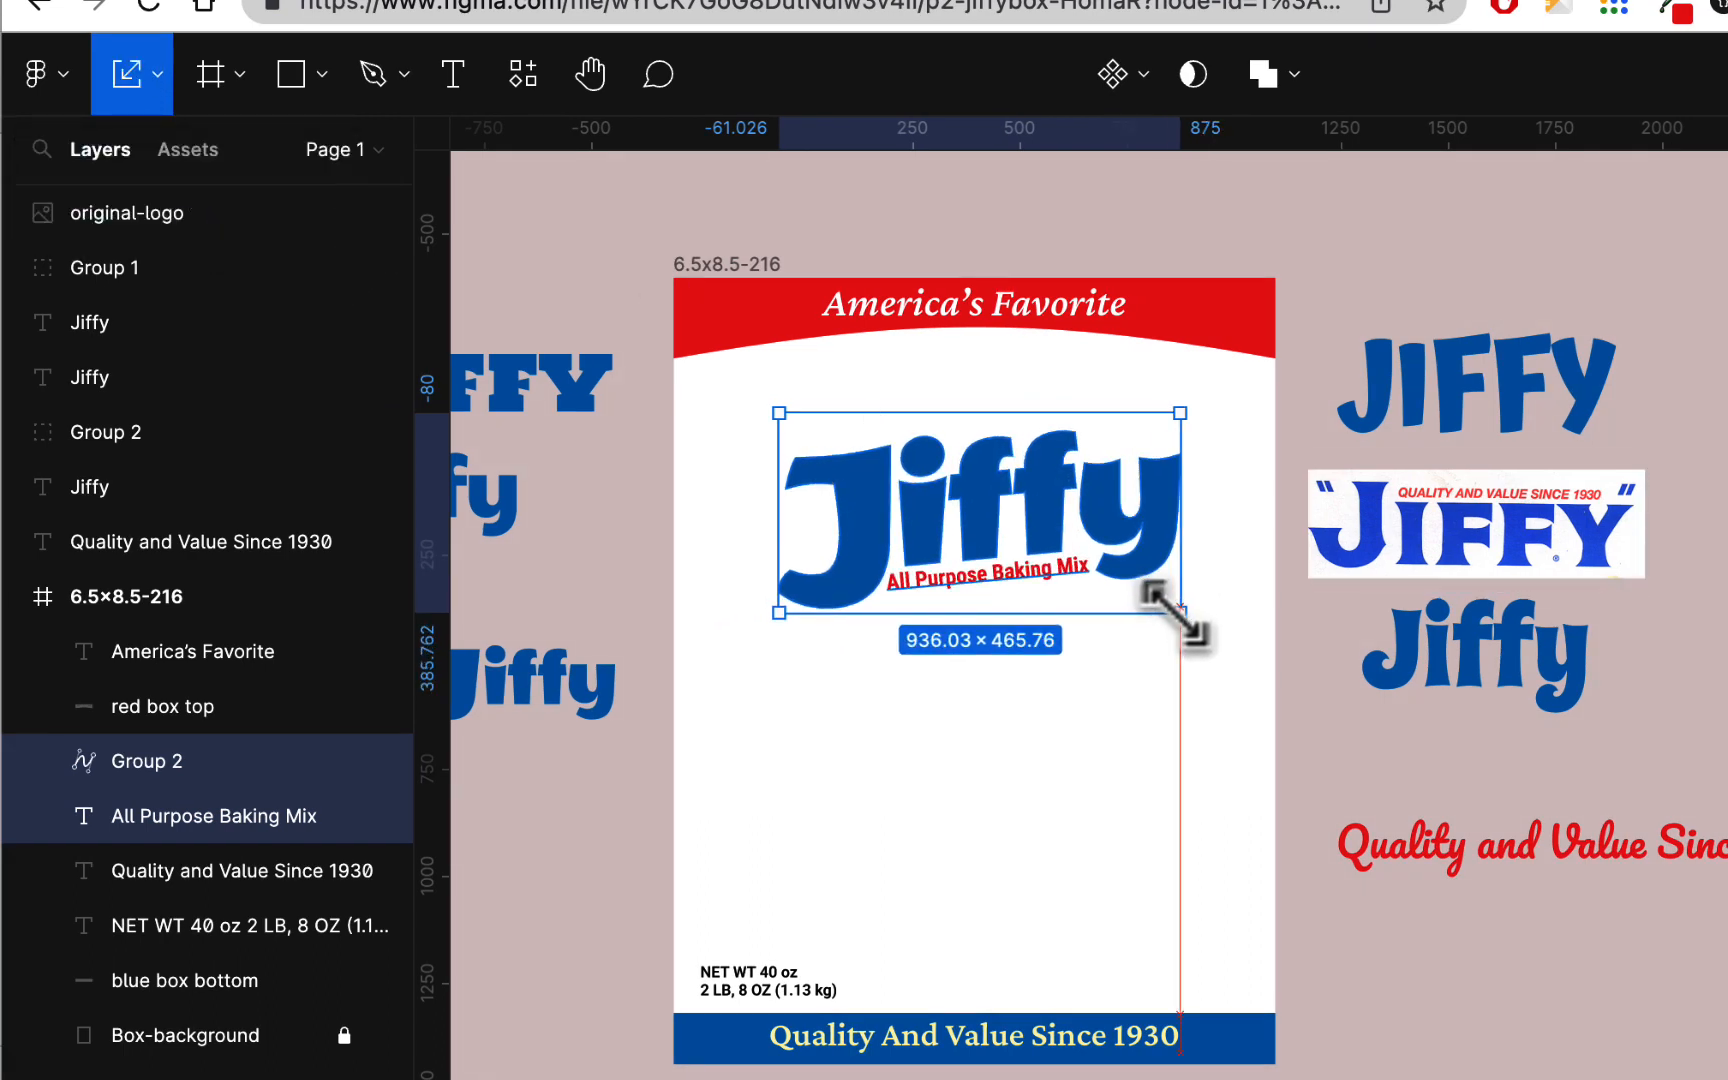
mouse_move(1045, 496)
mouse_down()
mouse_move(1033, 505)
mouse_move(1035, 477)
mouse_up()
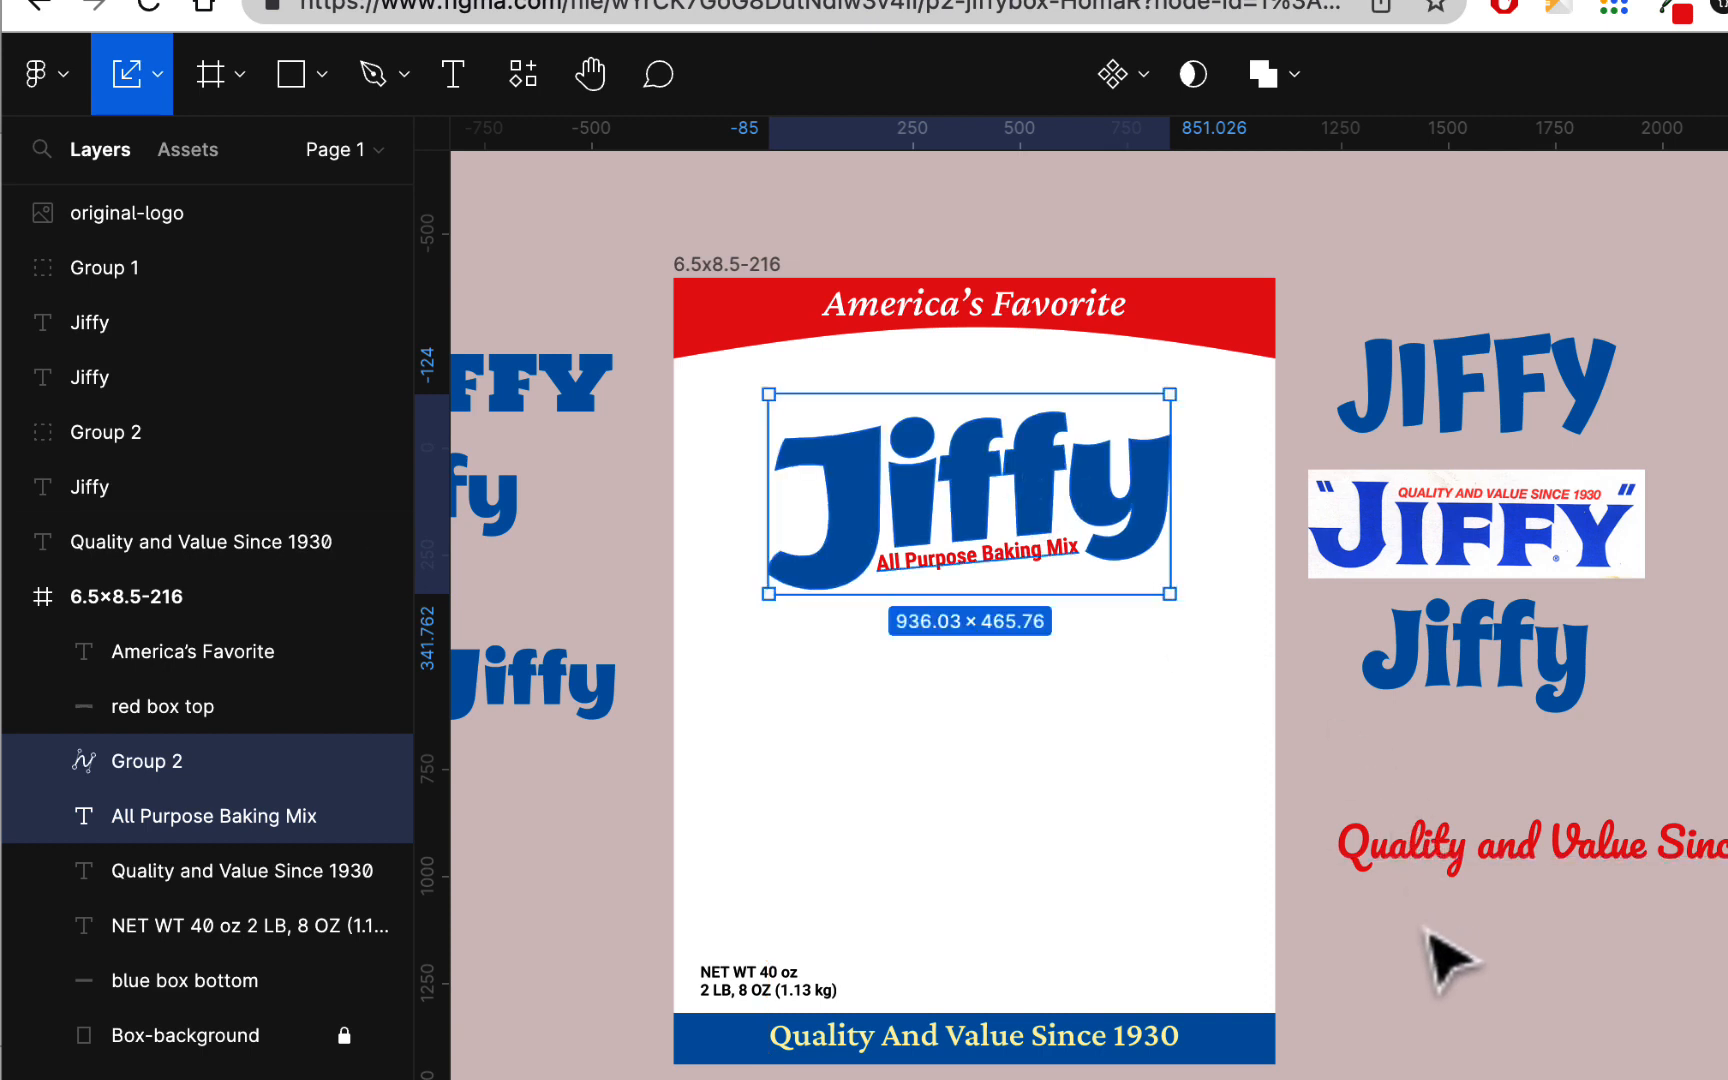
click(1446, 962)
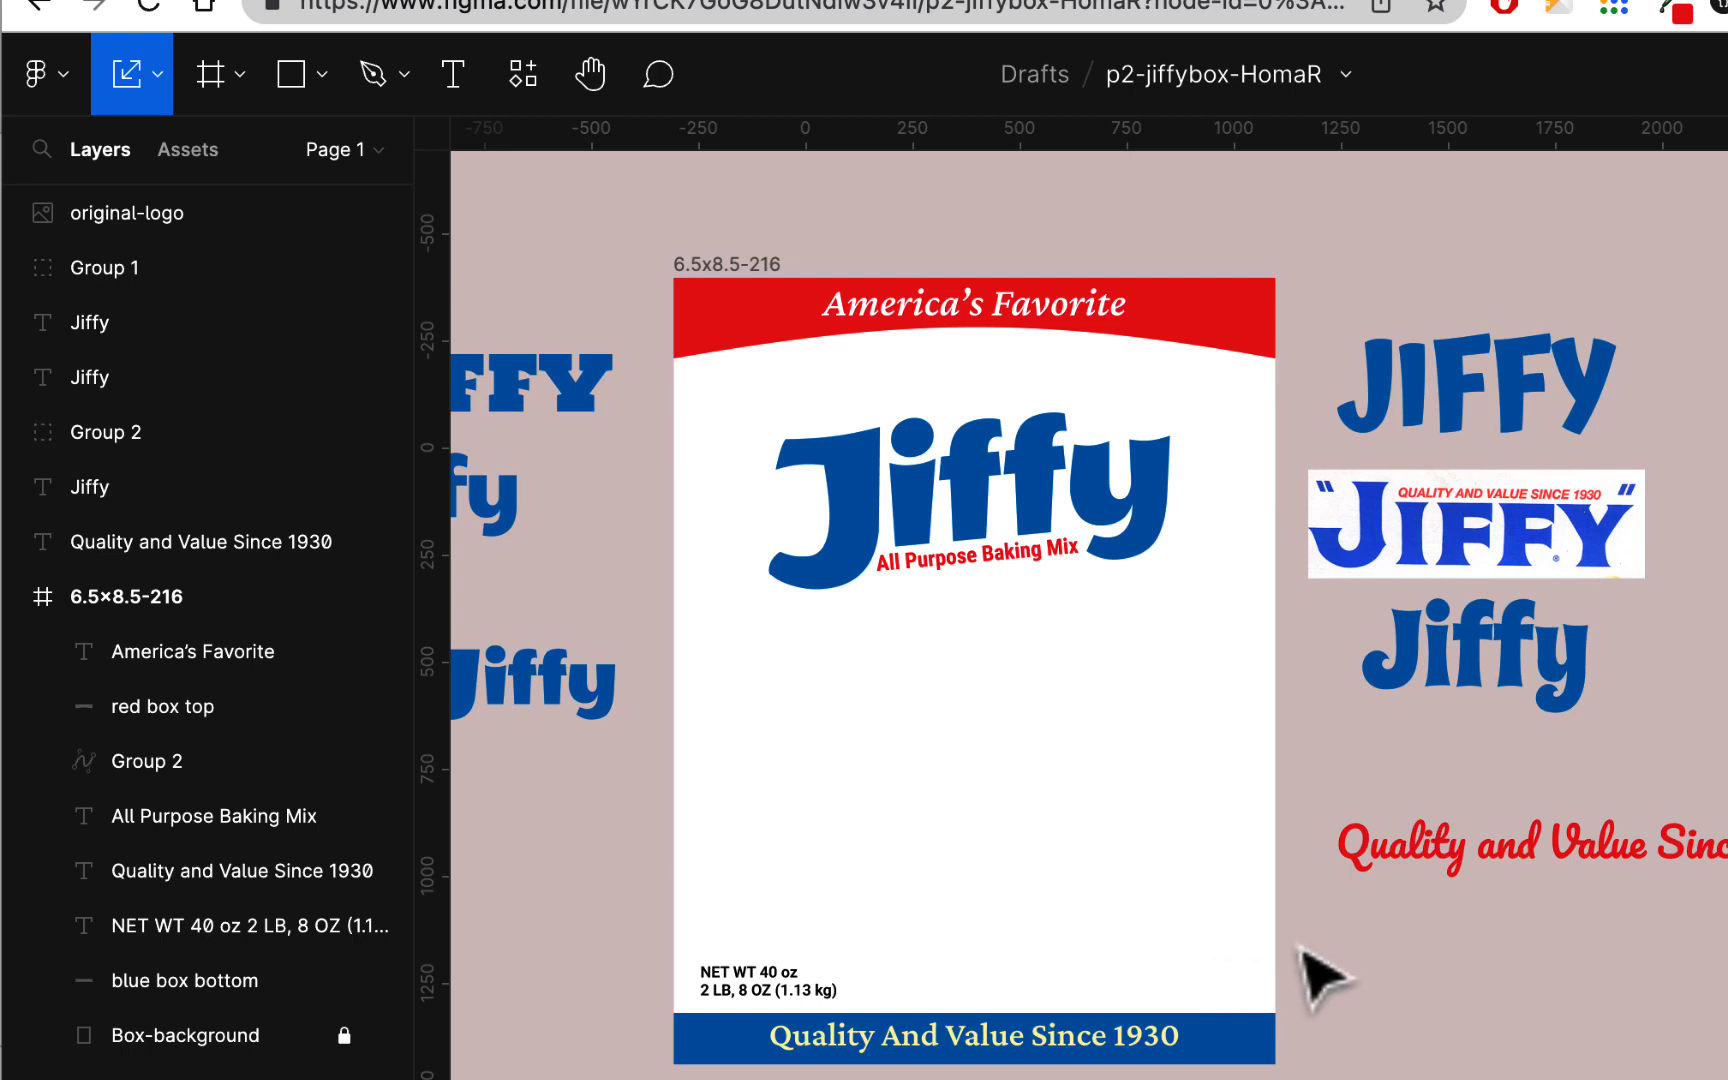
Step: Change the fill of the tagline on the blue band to white, leaving Scale mode for the Move tool
scroll(1396, 960, down, 1)
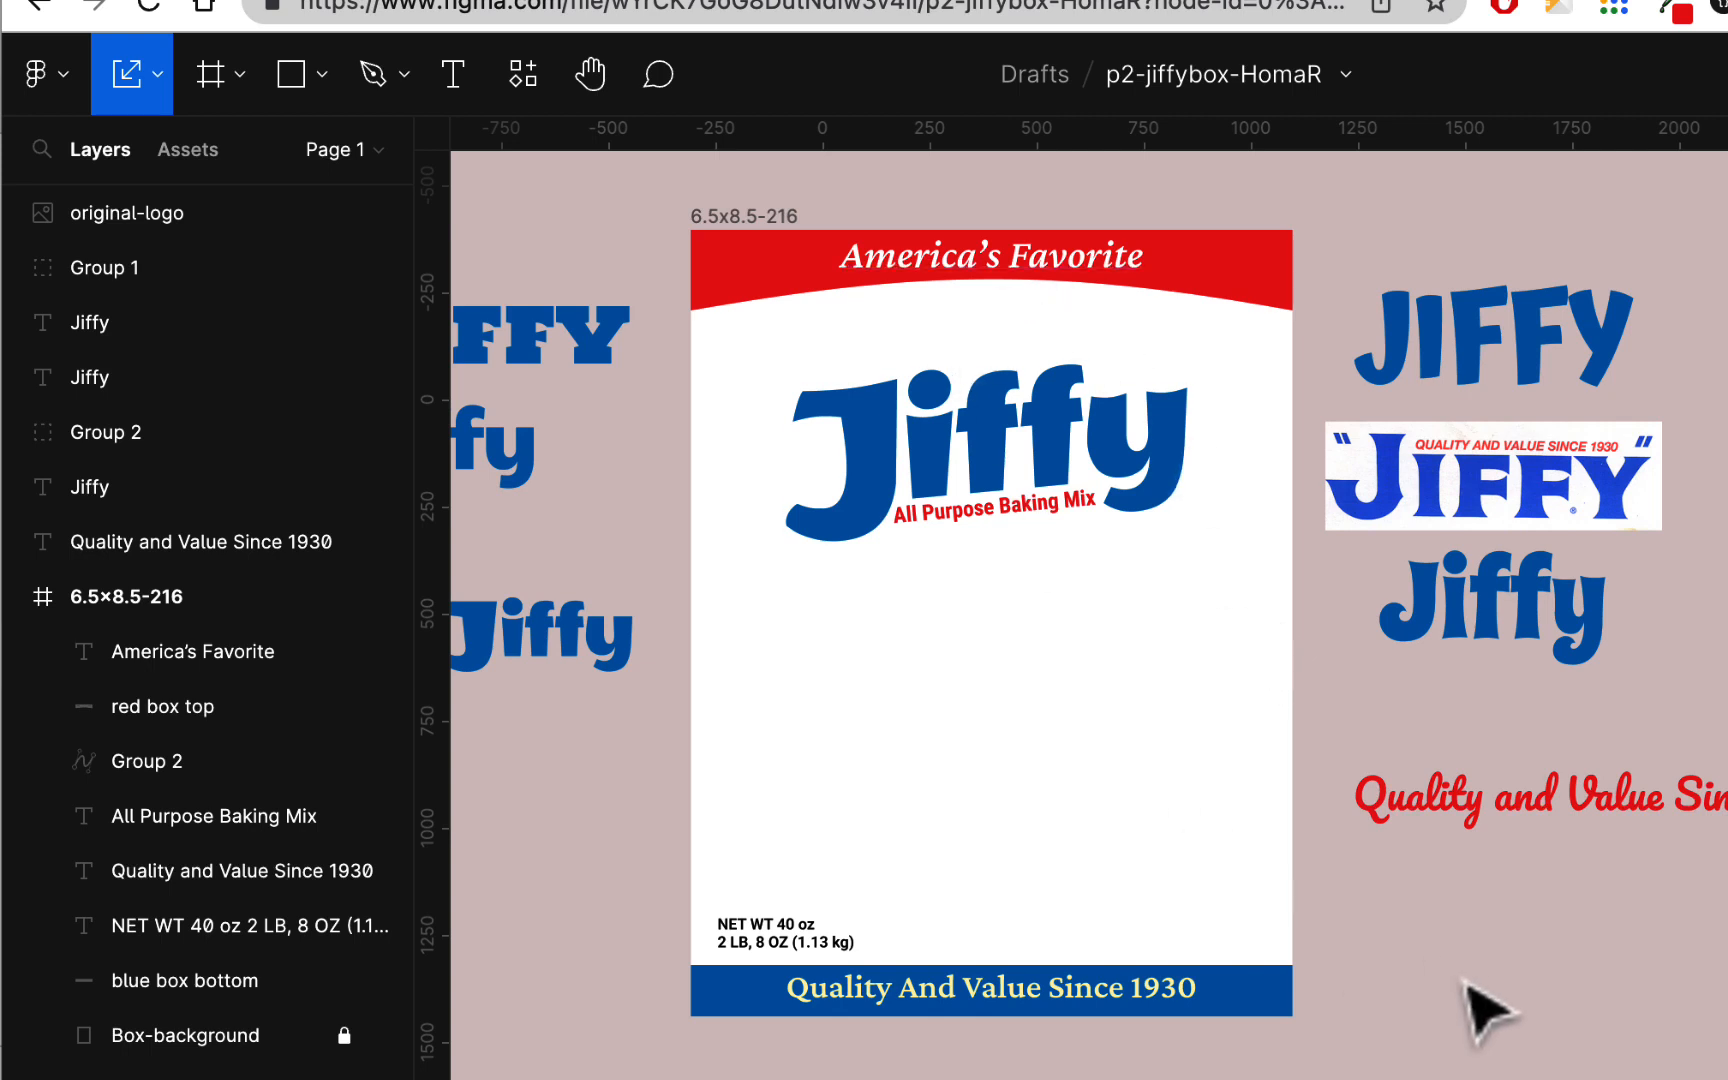
click(1152, 995)
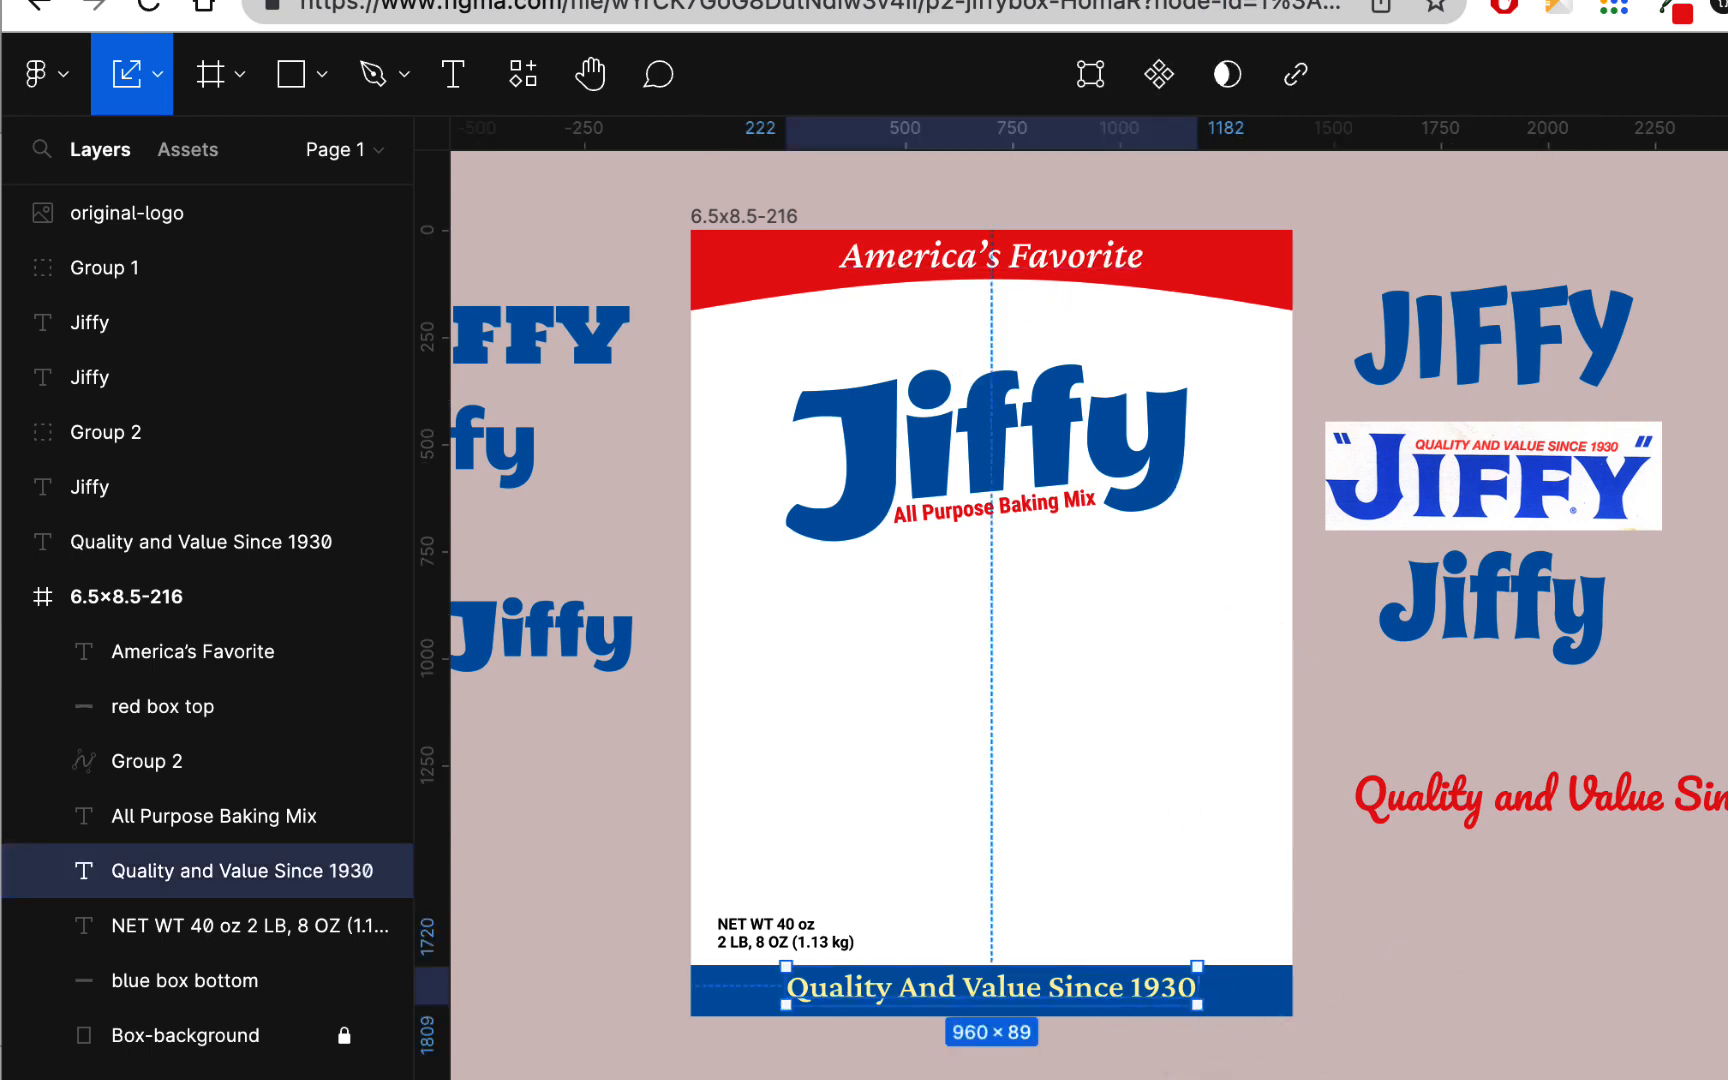
click(157, 73)
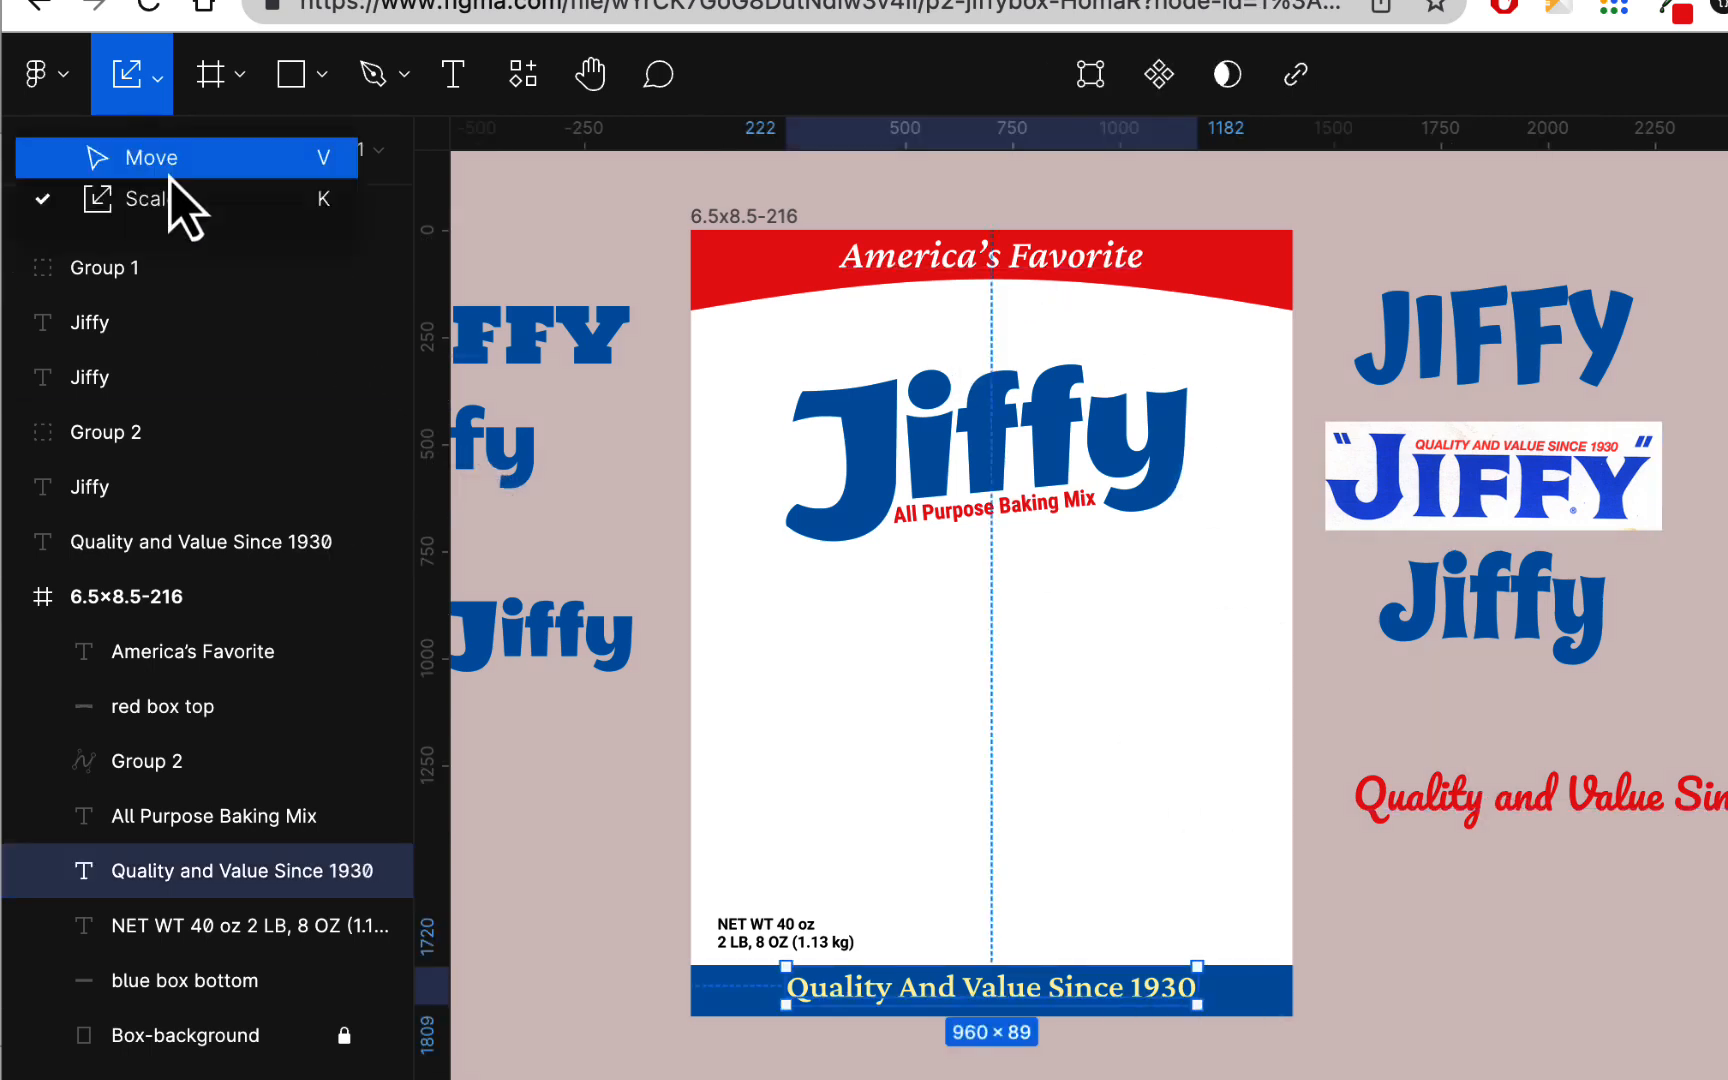
click(170, 158)
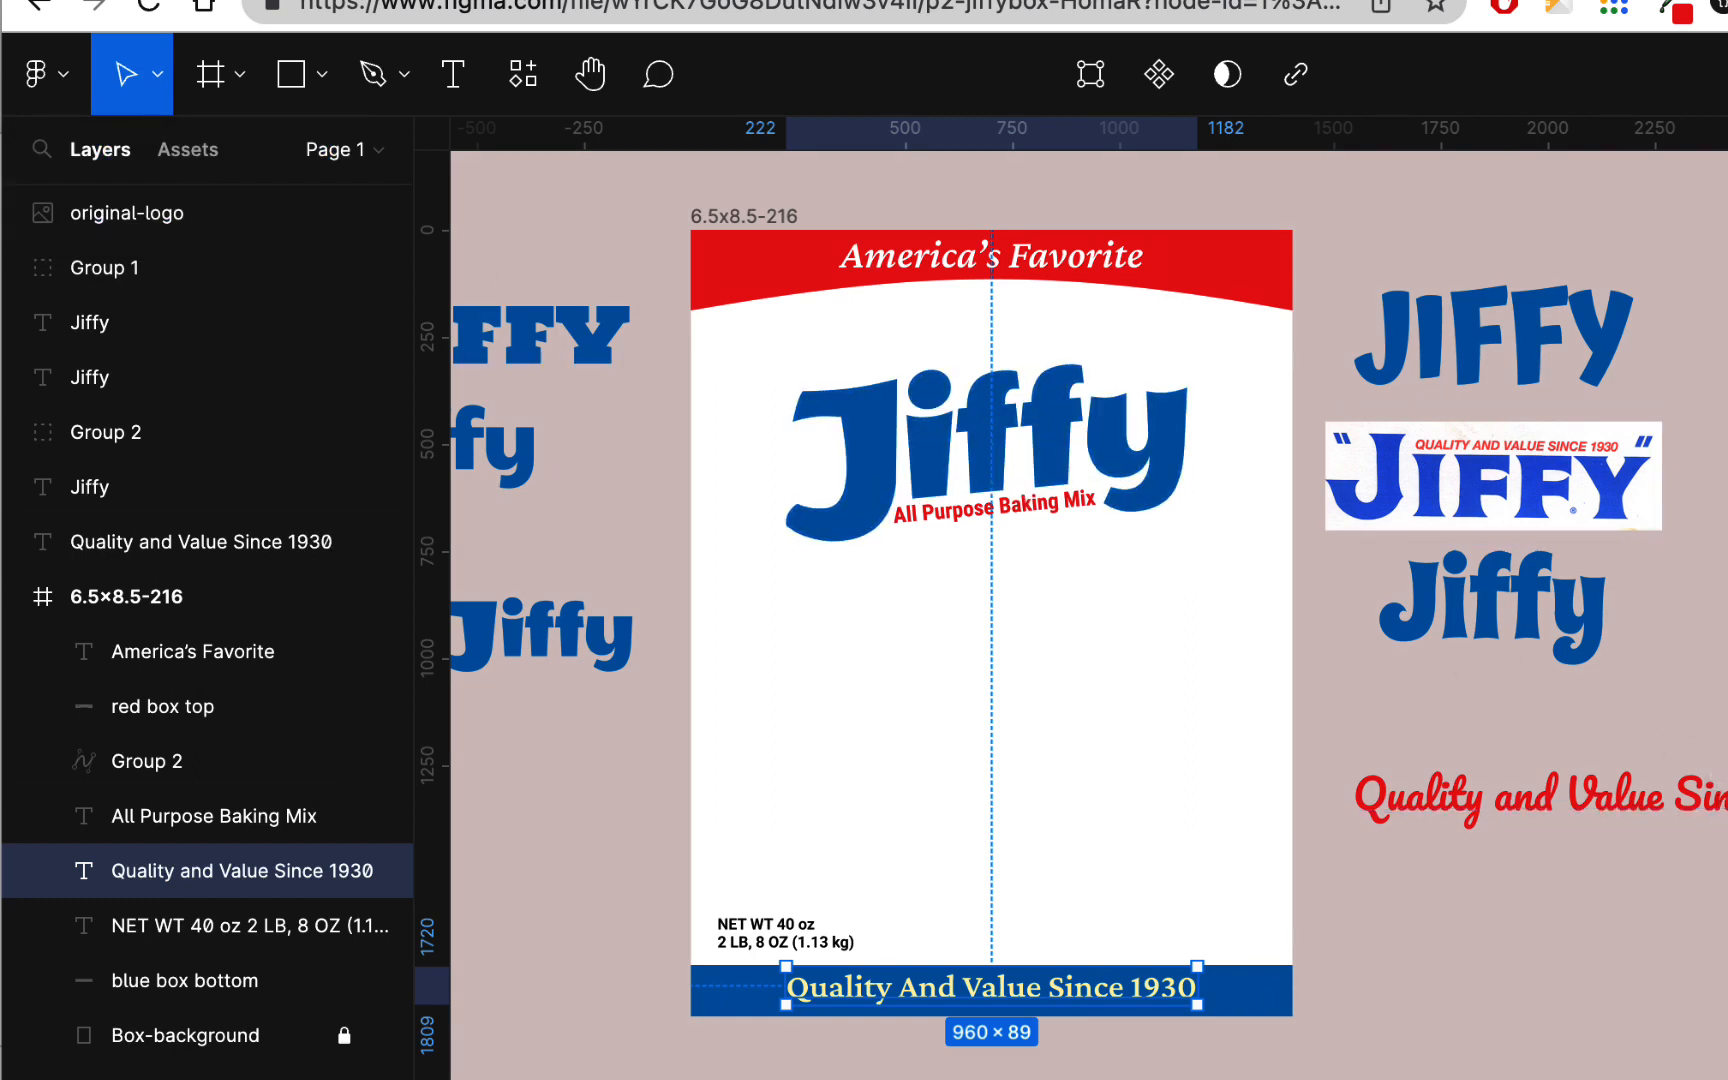
click(1727, 900)
click(1453, 985)
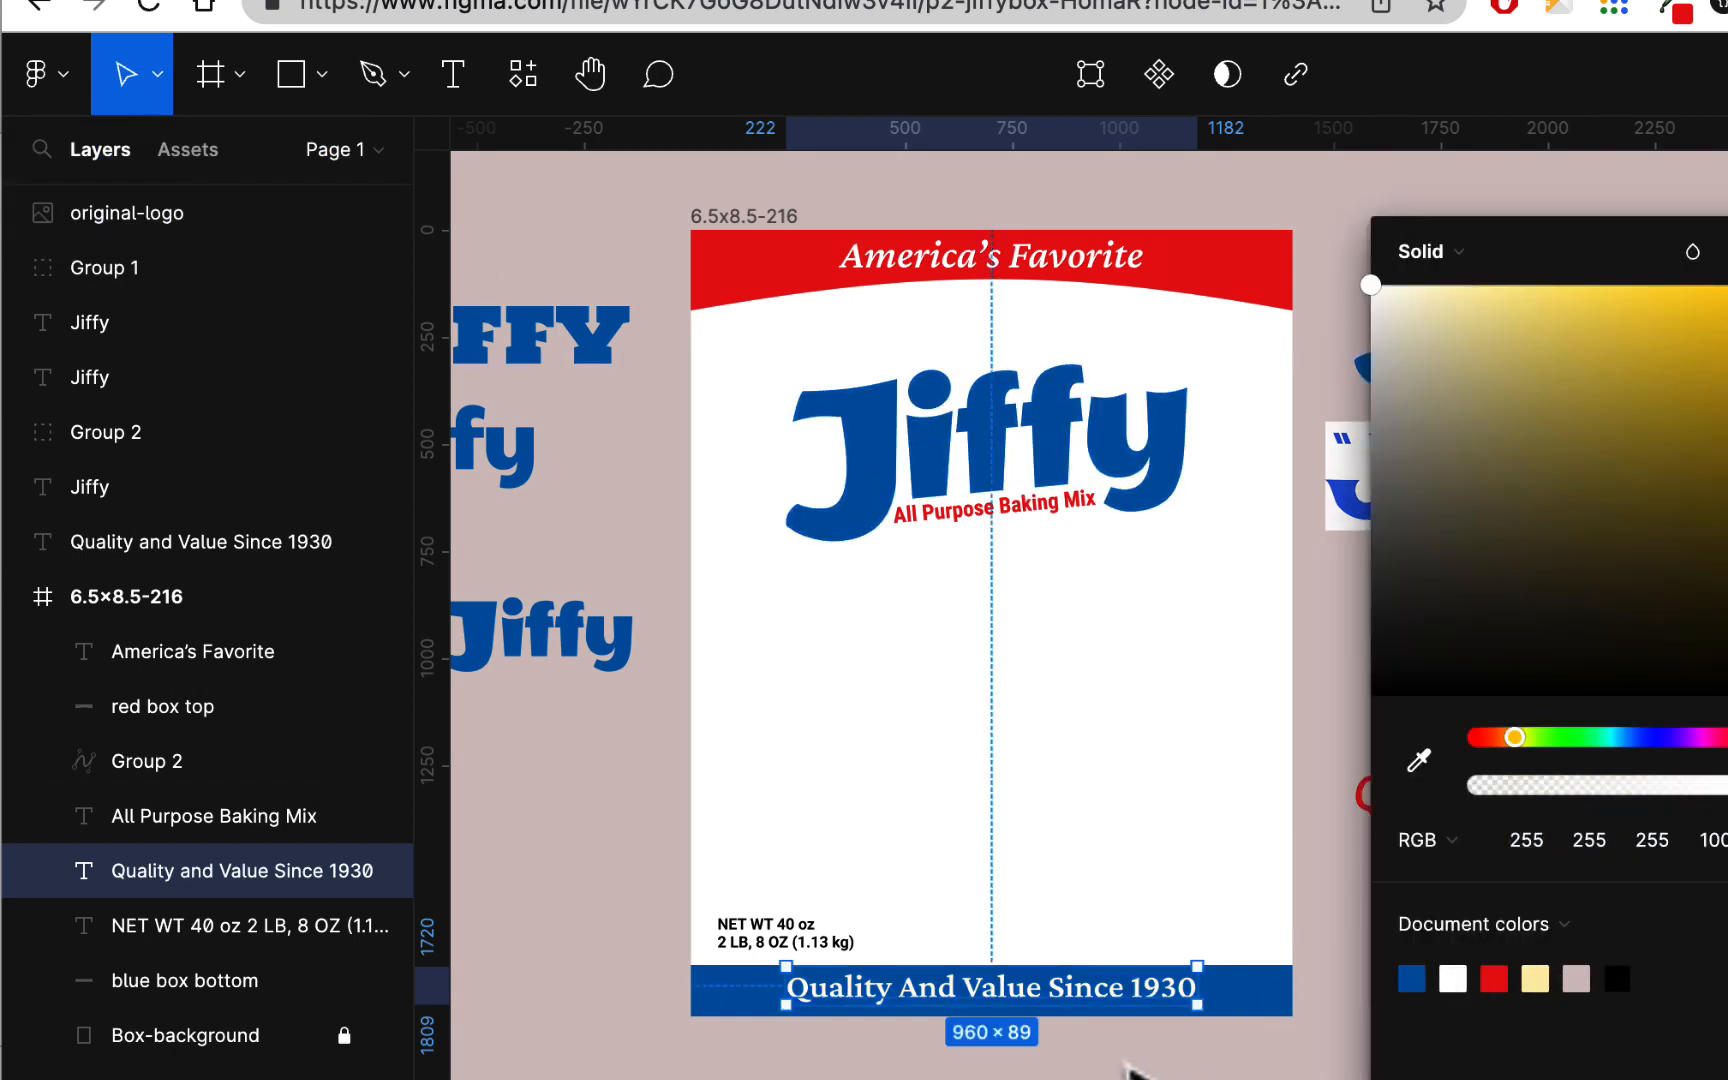
click(1128, 1070)
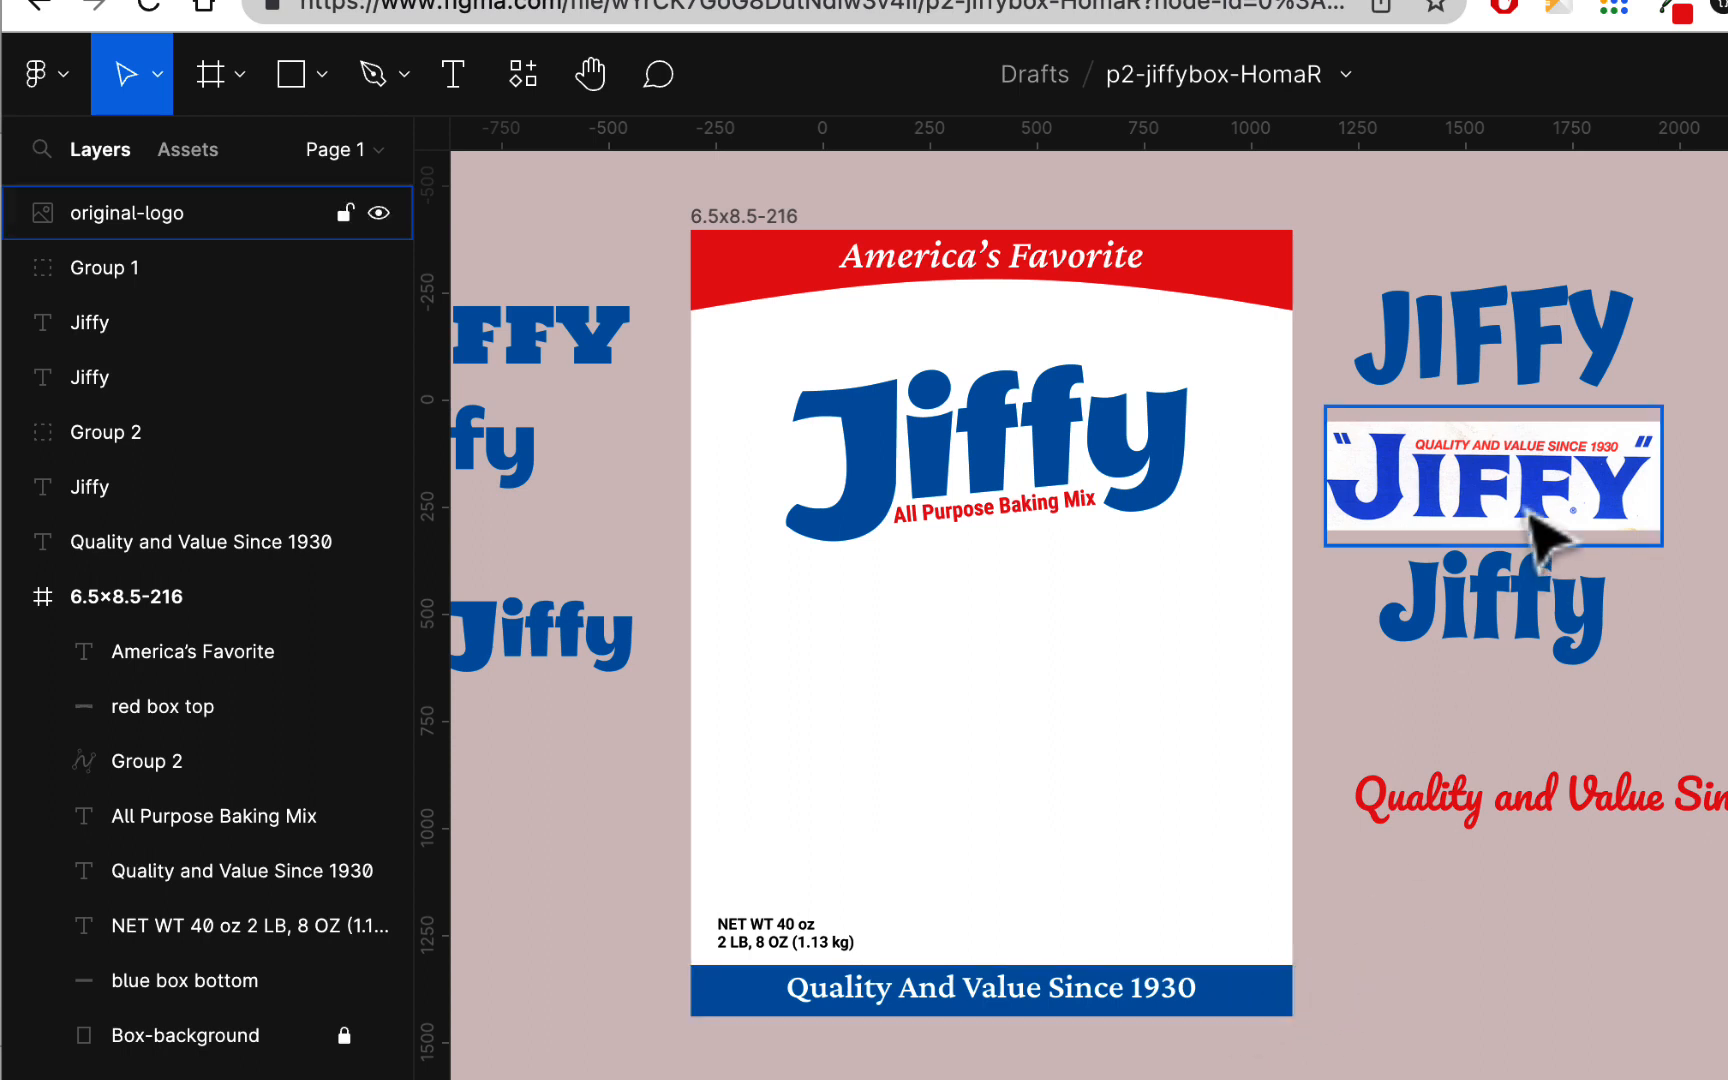
Step: Switch to the sample box designs and the scanned original Jiffy box to examine their layouts, and return to the Figma file
click(845, 3)
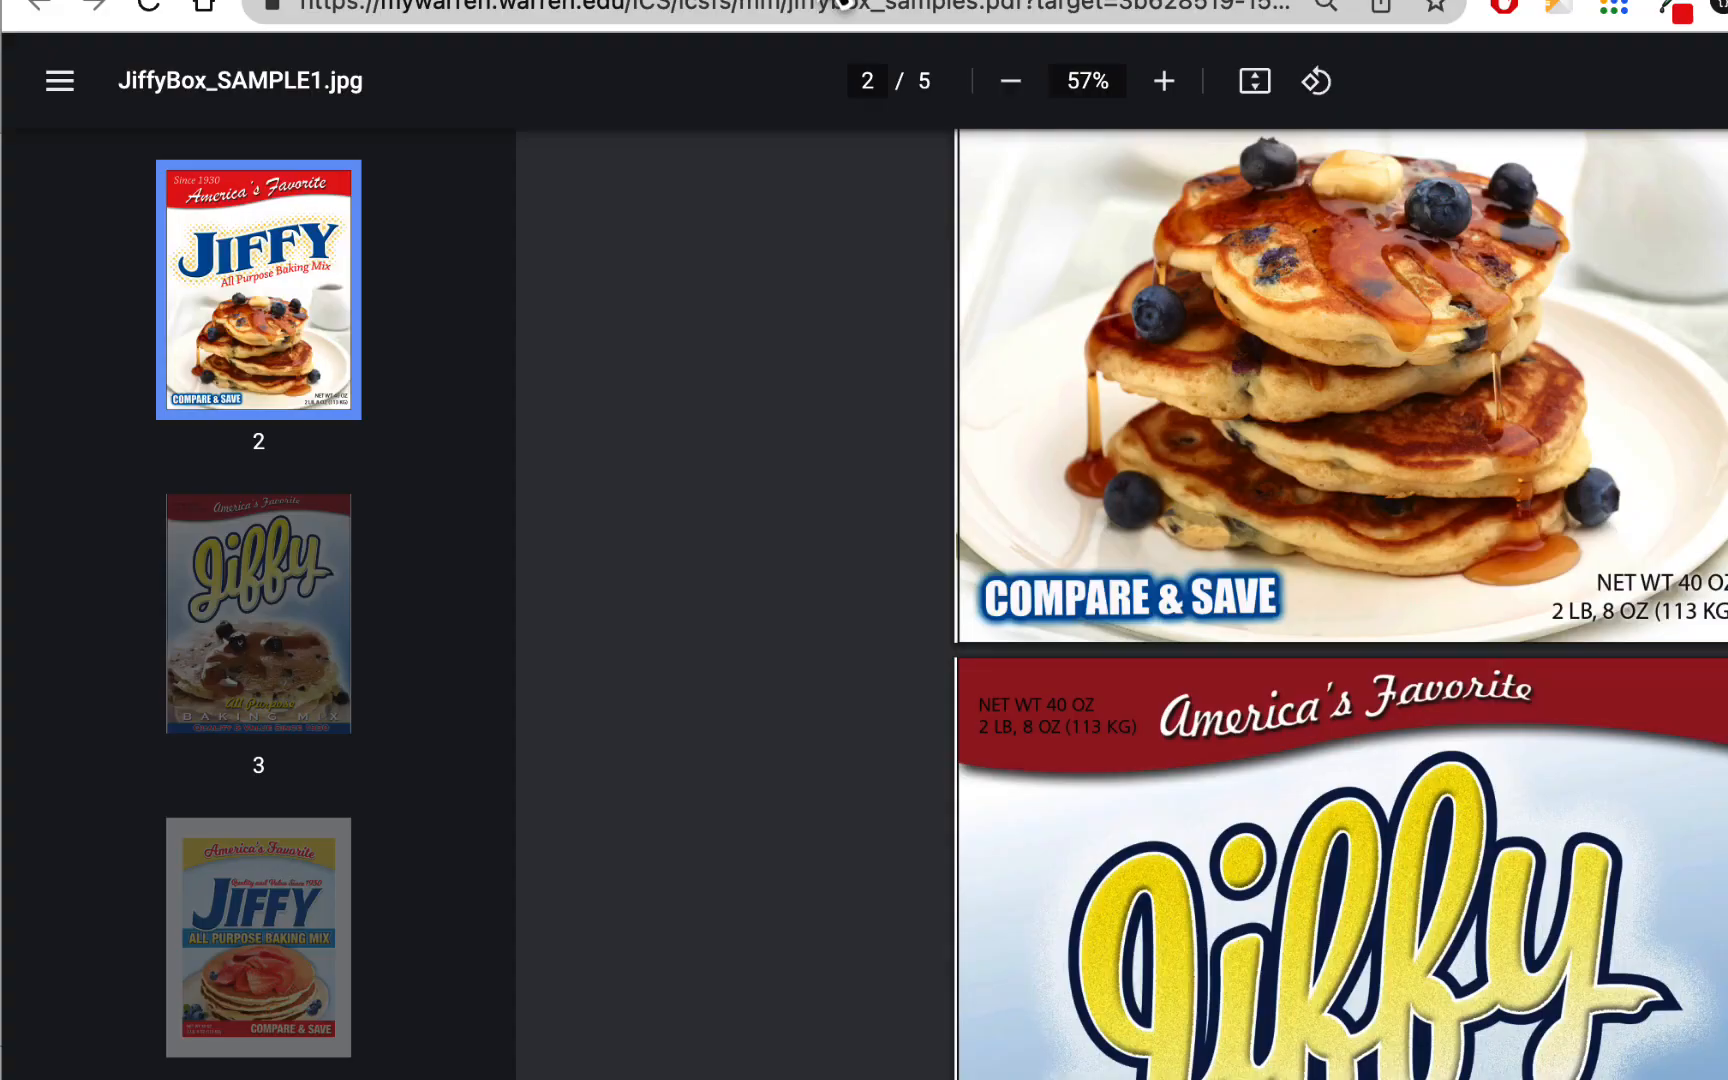
click(497, 5)
click(668, 420)
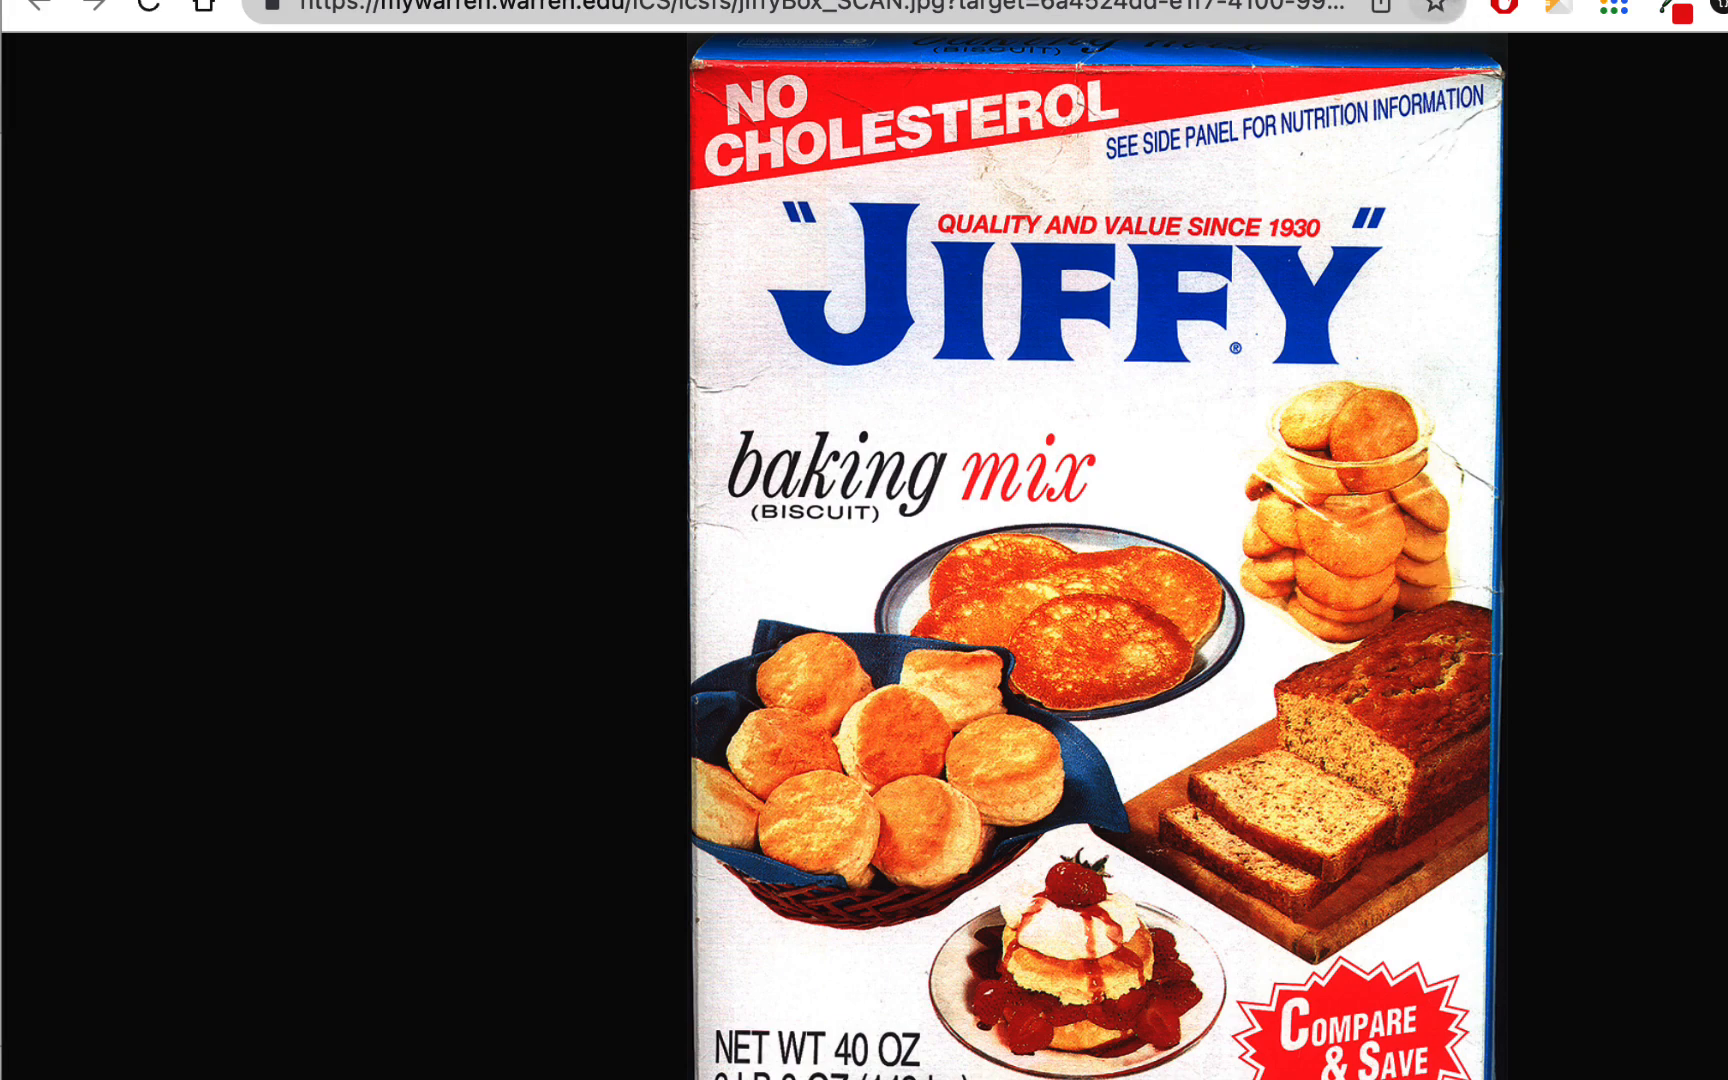
click(1426, 0)
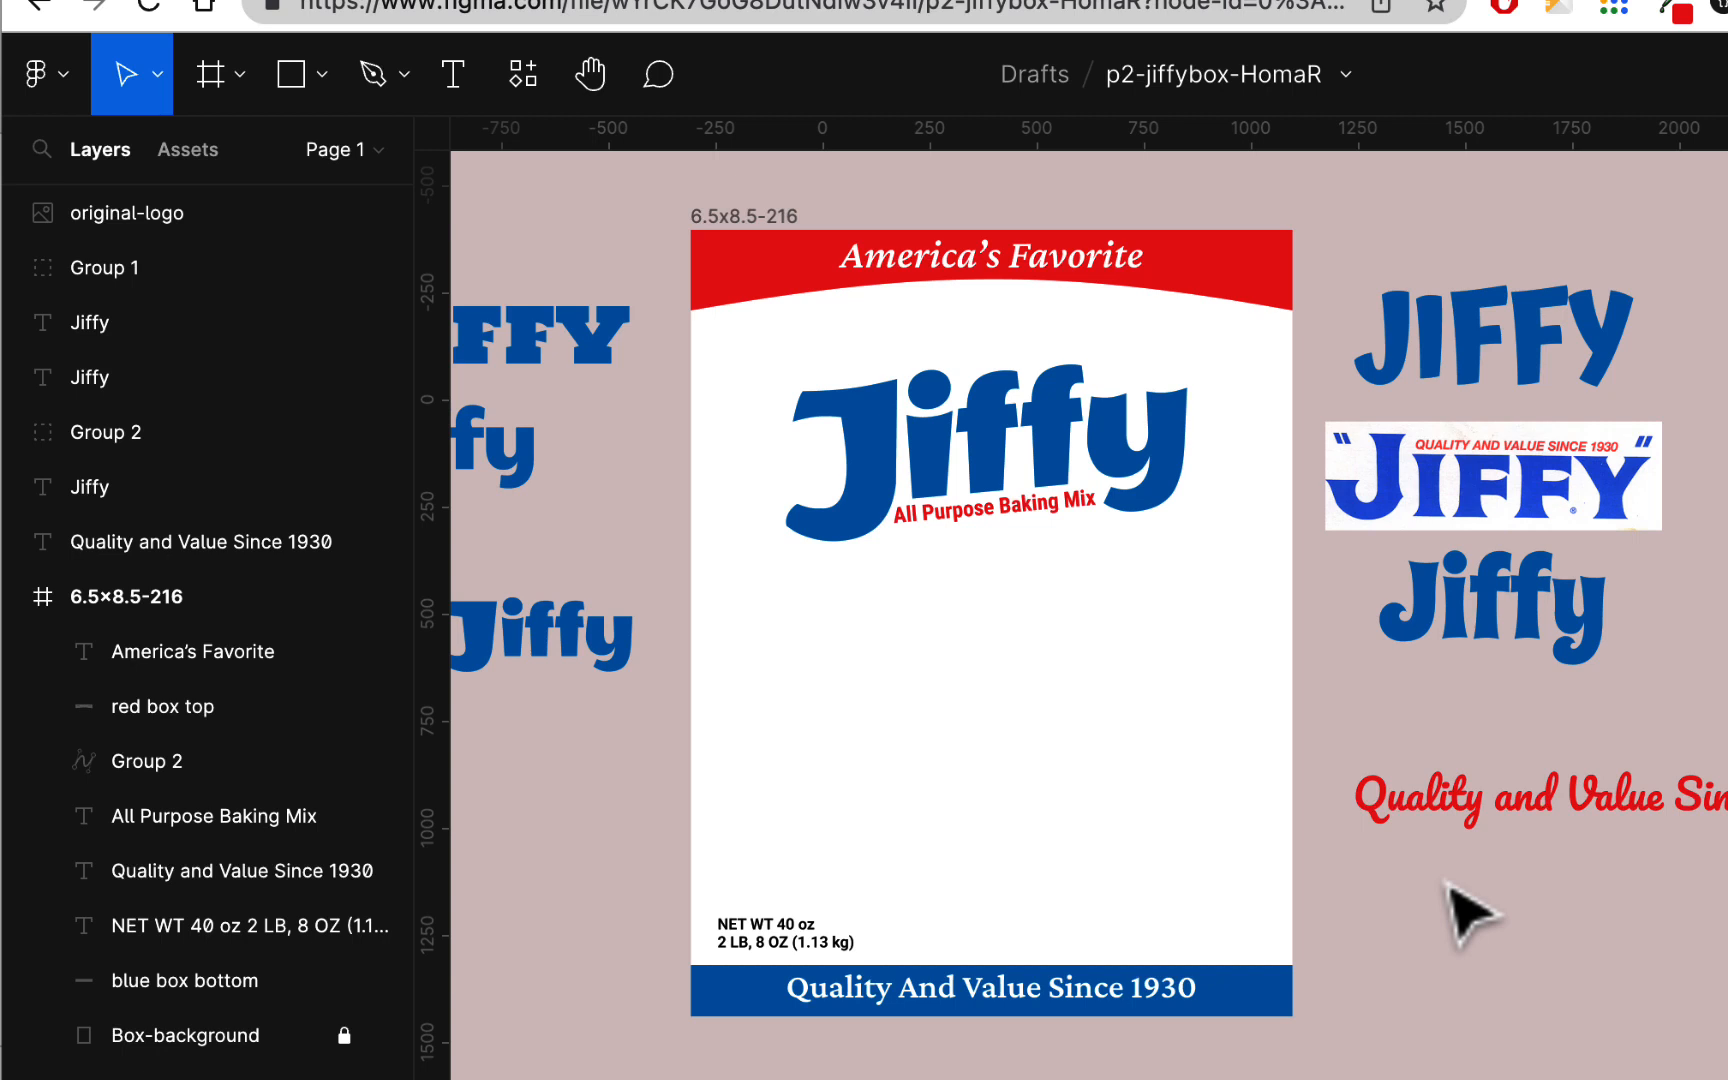
scroll(1470, 915, up, 1)
scroll(1470, 915, left, 2)
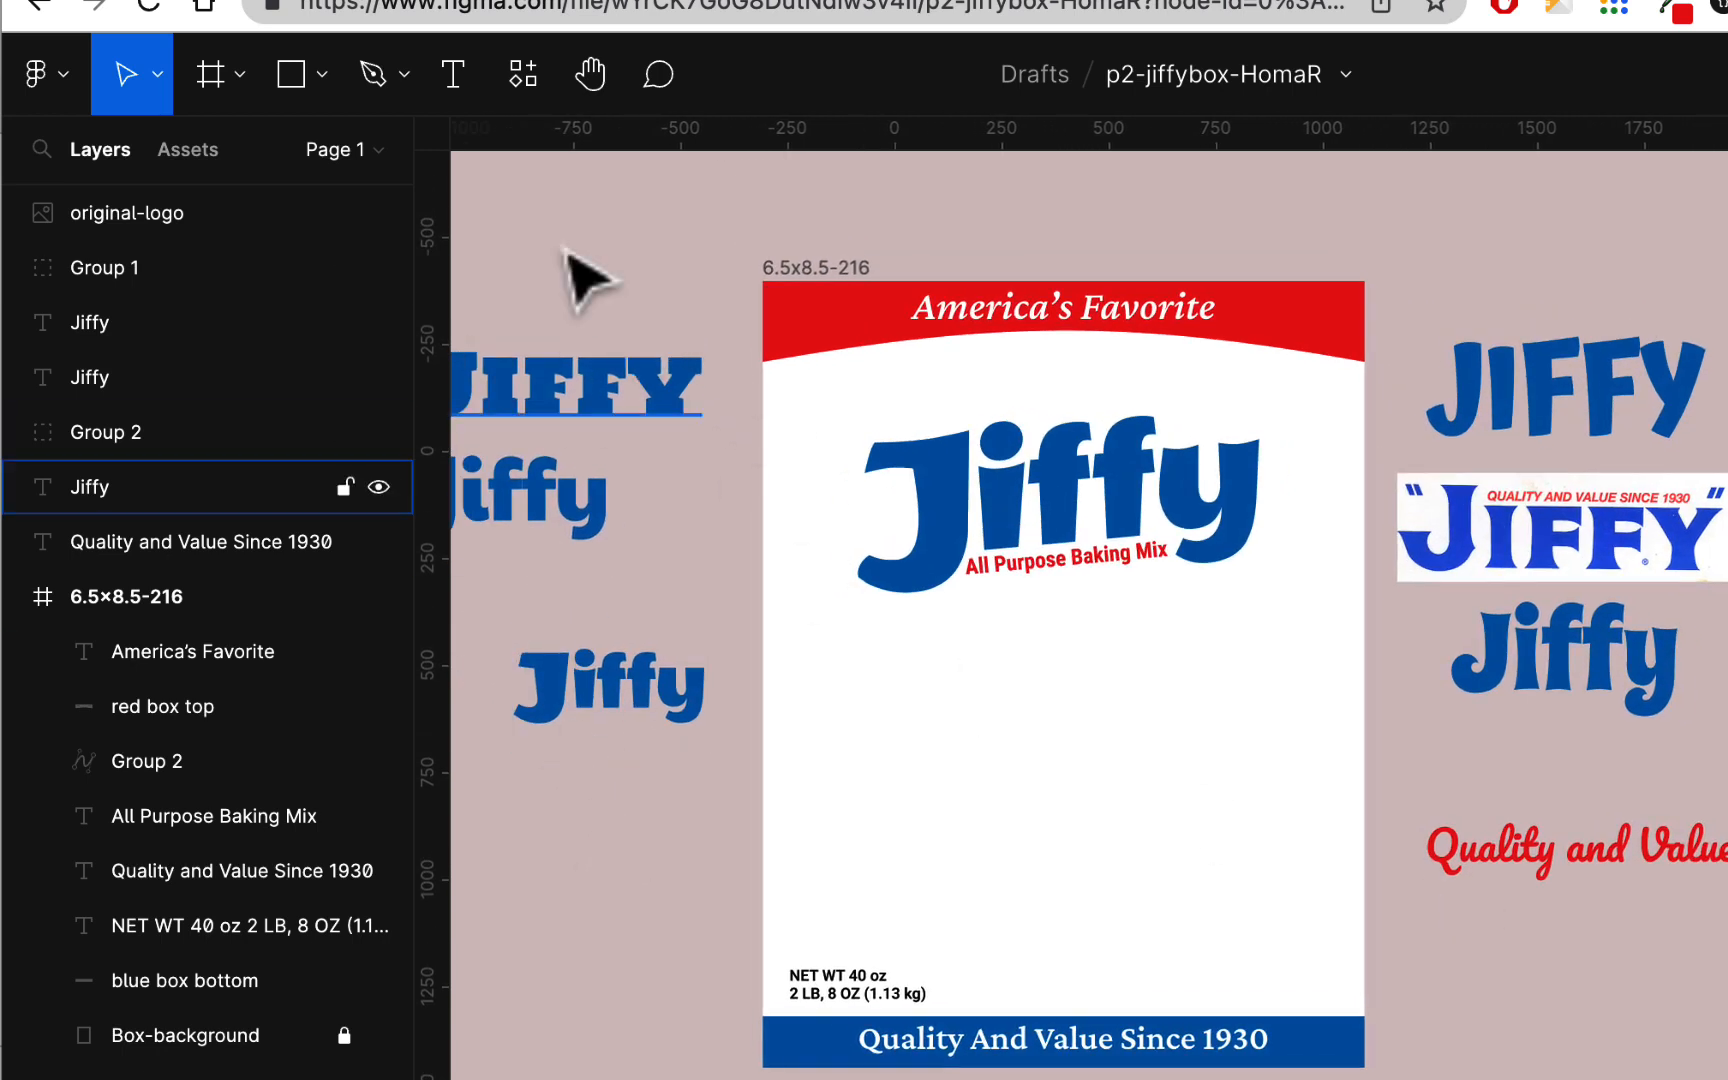
scroll(1535, 970, down, 2)
scroll(1535, 970, right, 2)
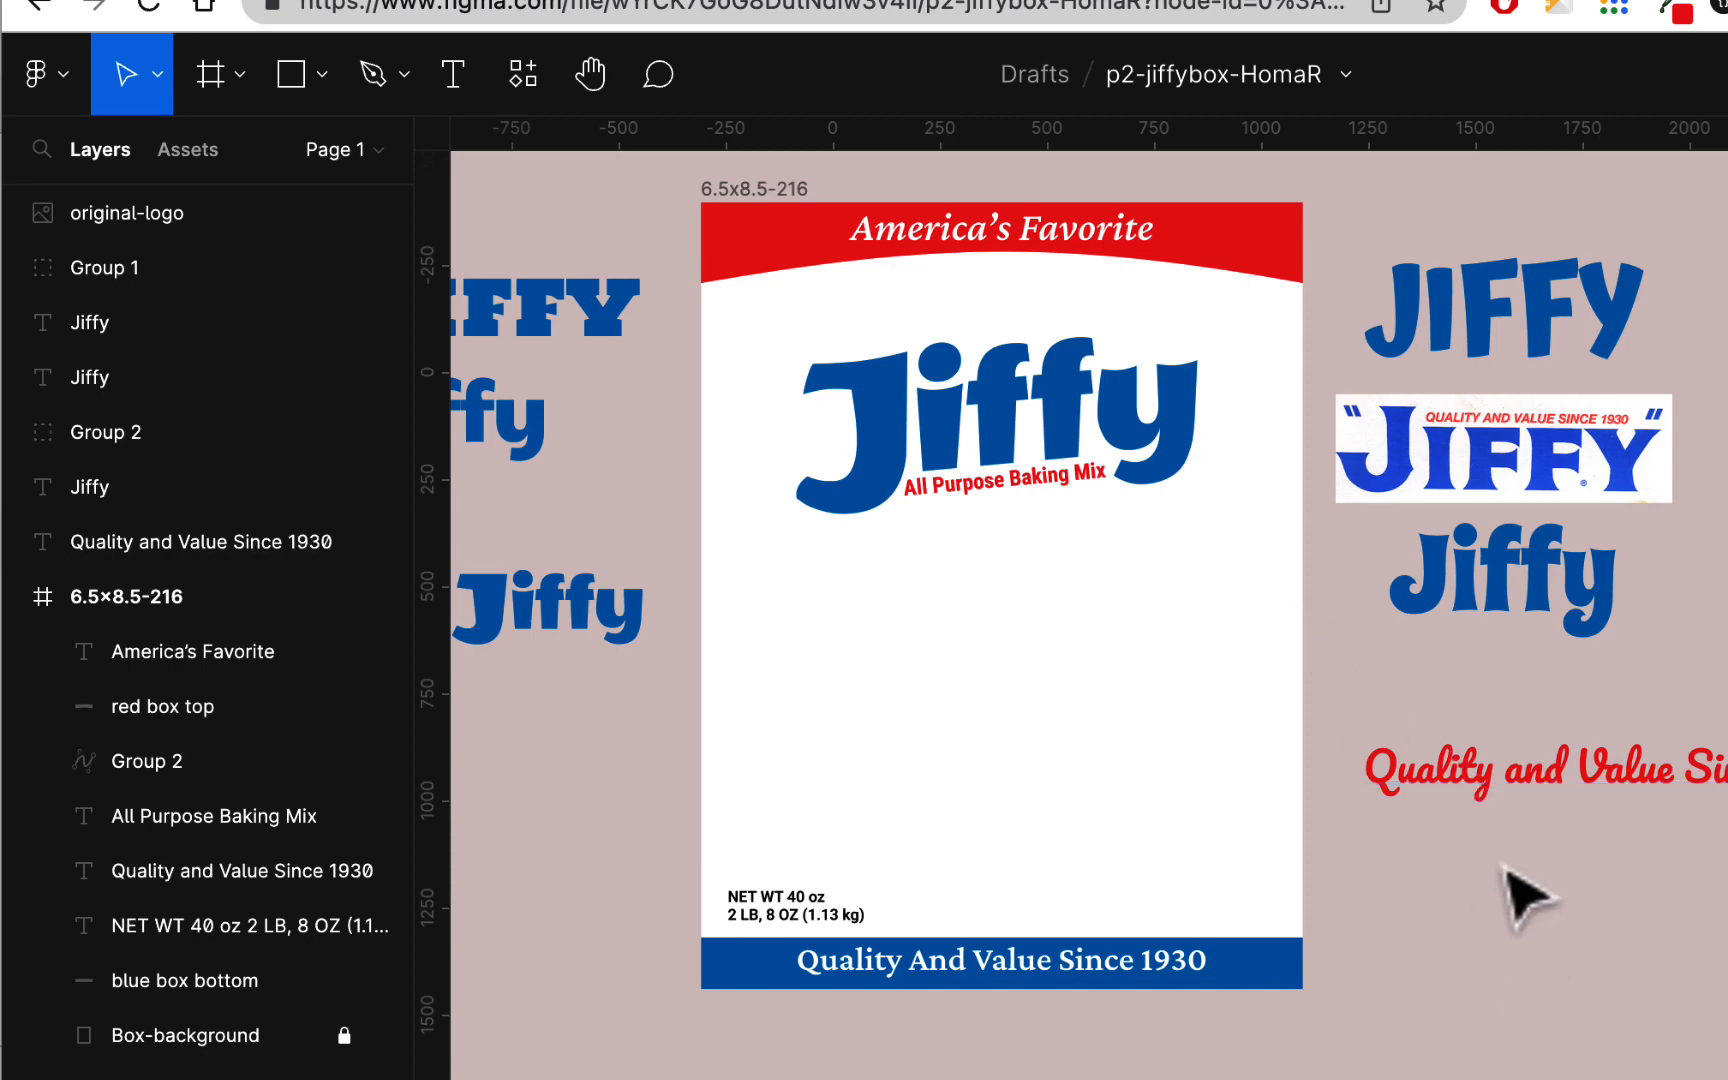
Step: Save a local copy of the p2-jiffybox design file
click(52, 74)
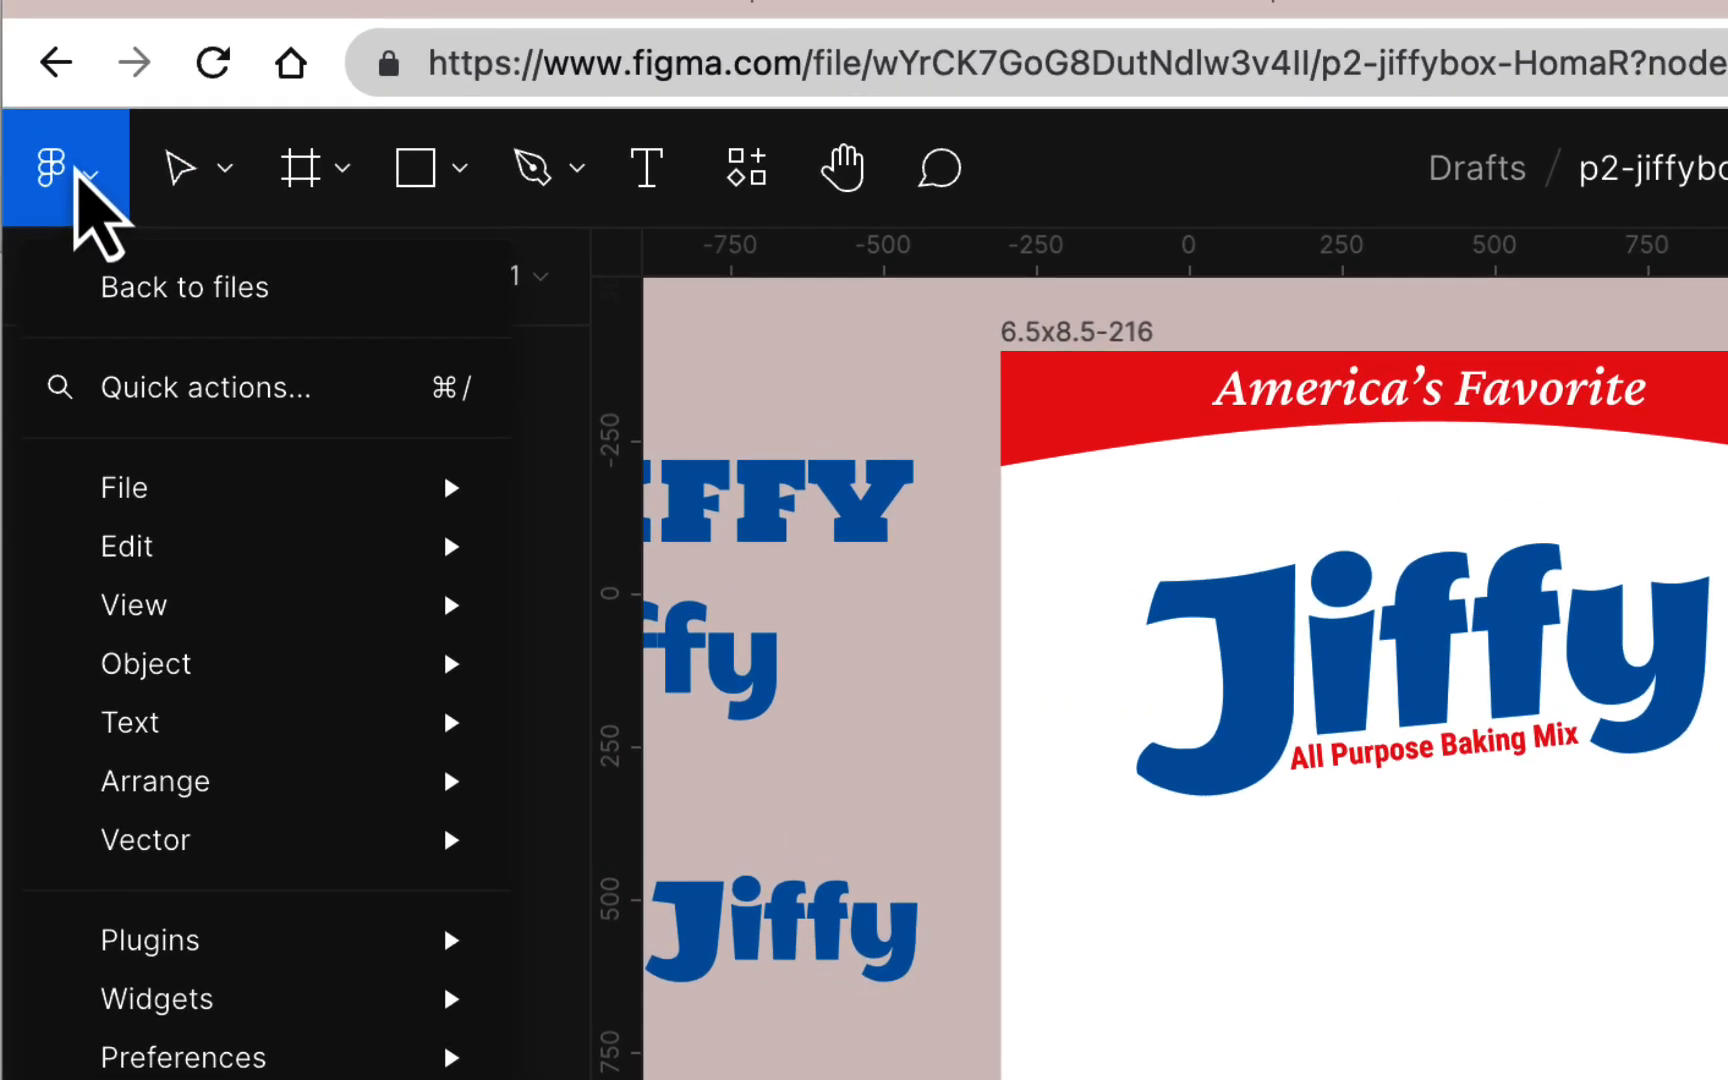
mouse_move(166, 482)
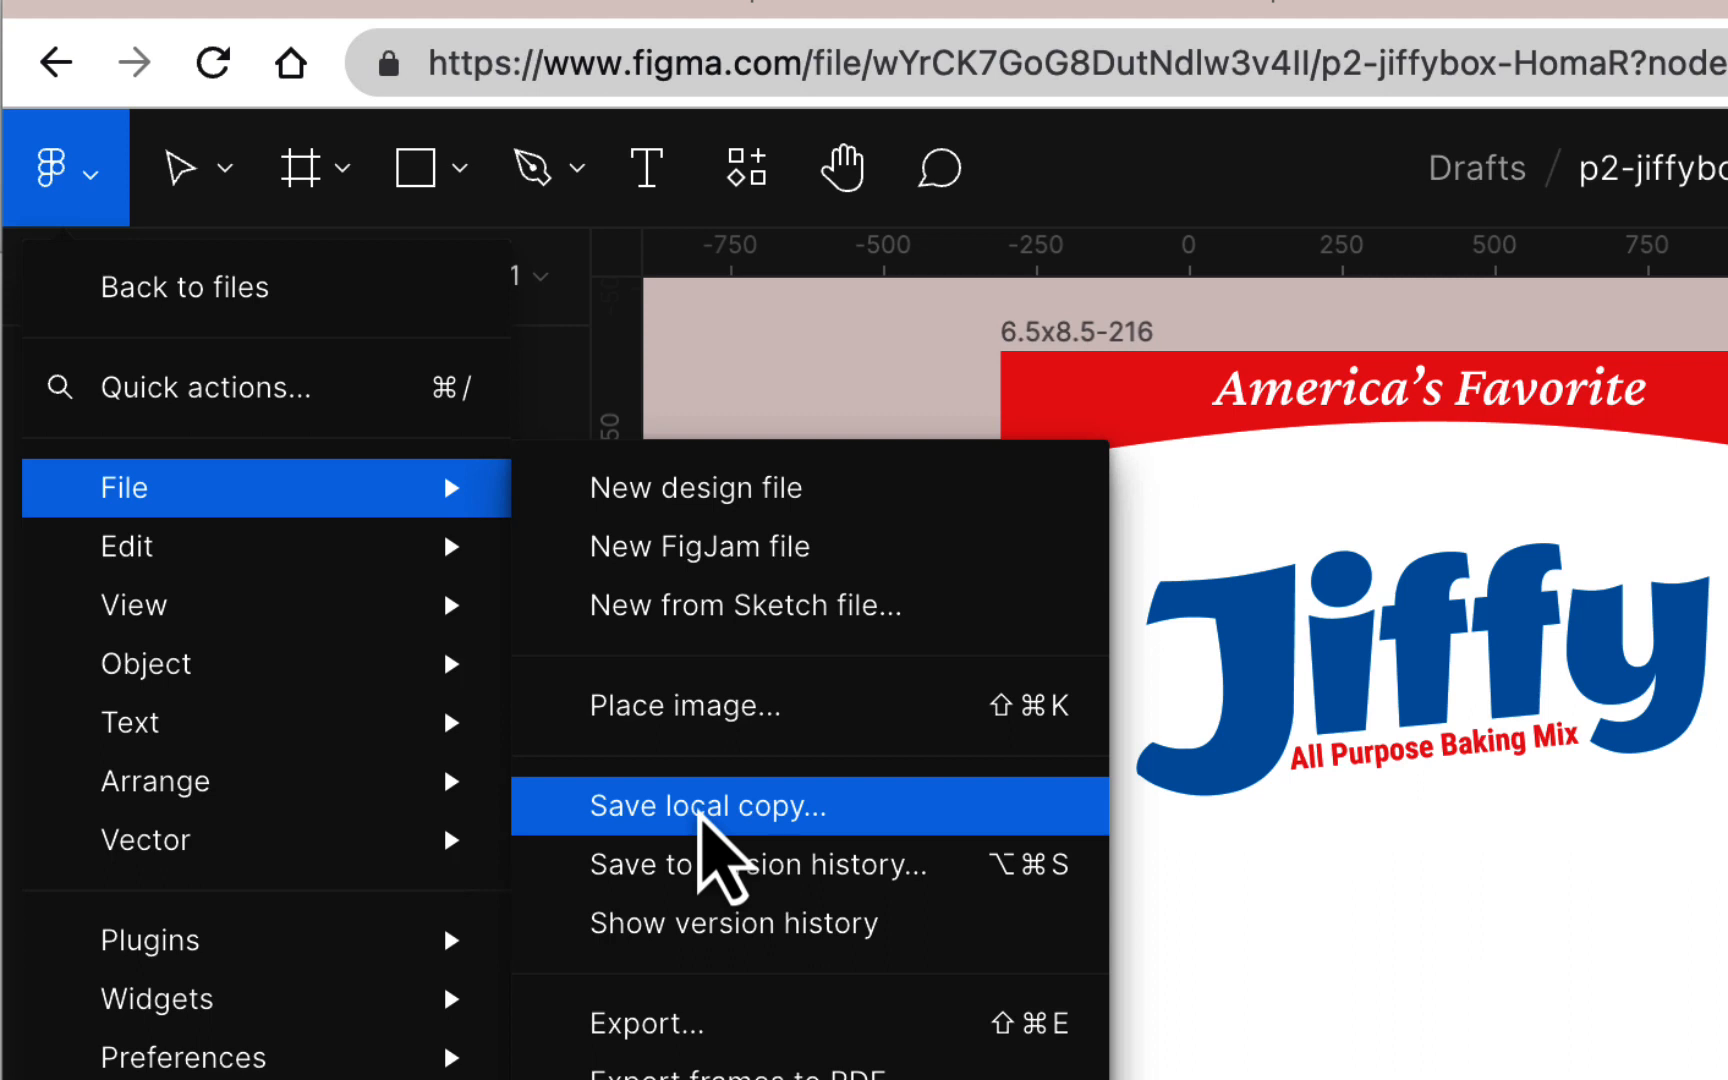
click(704, 808)
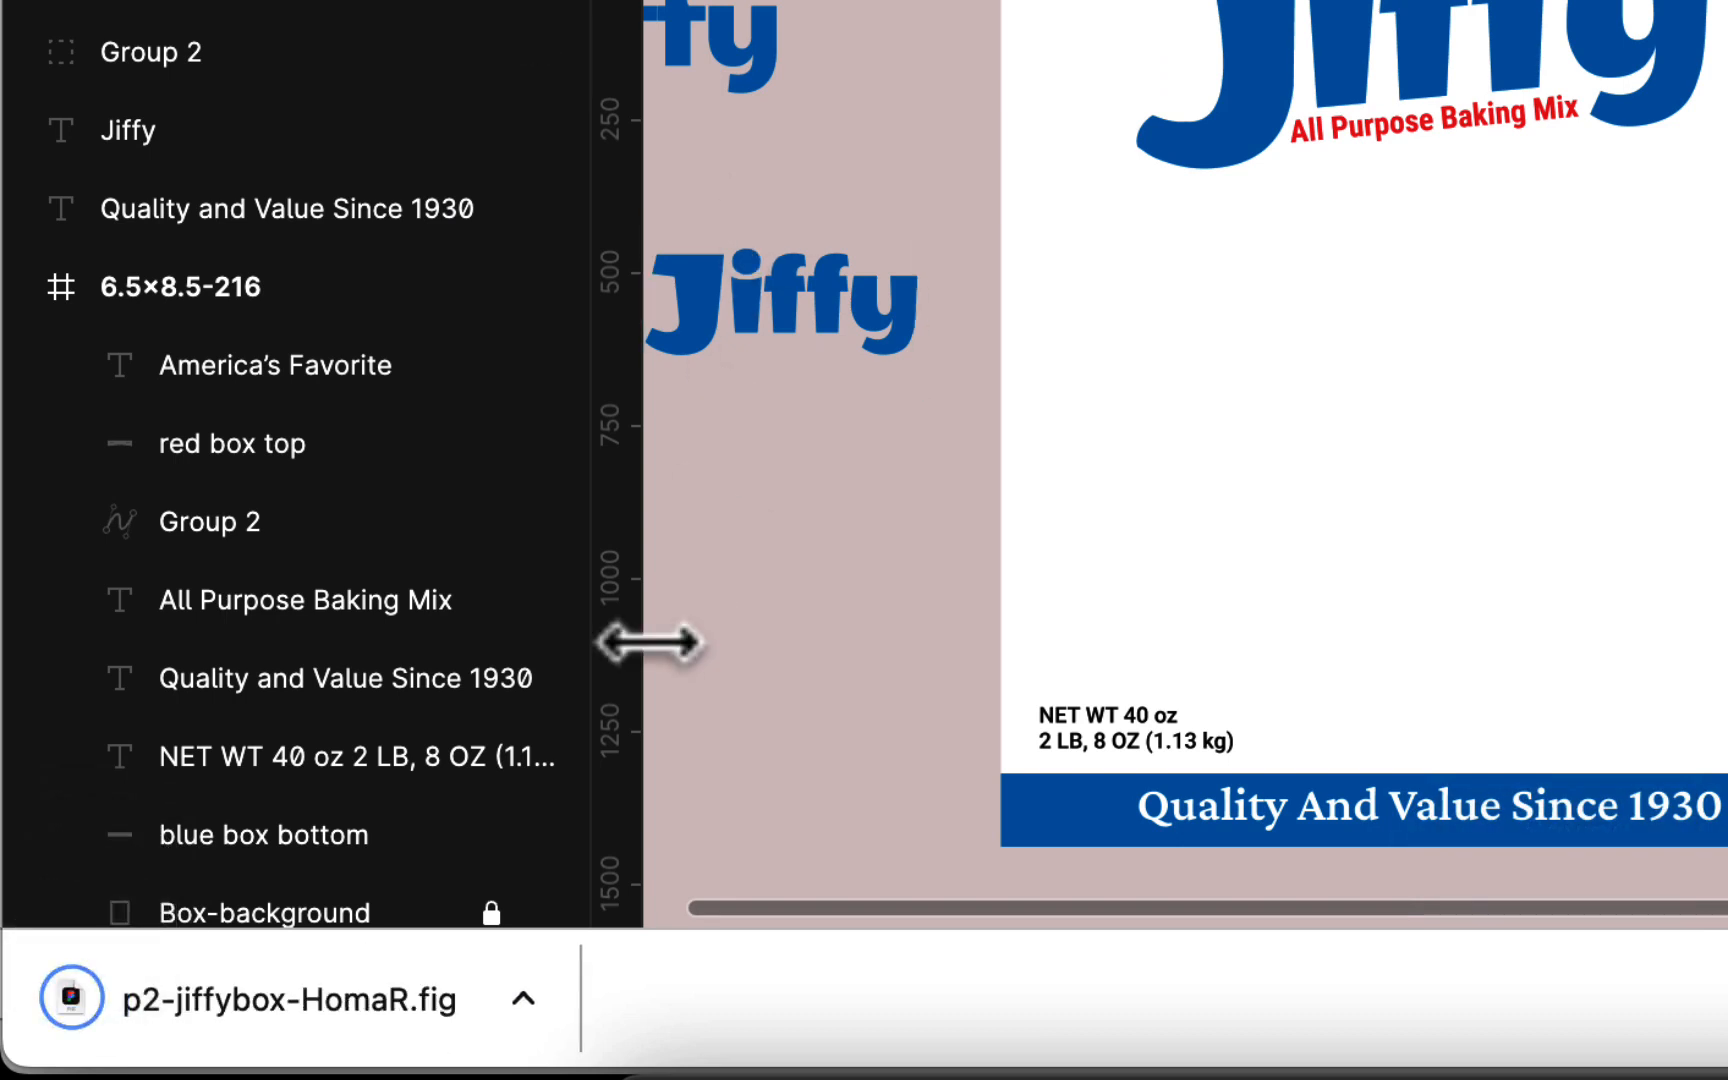